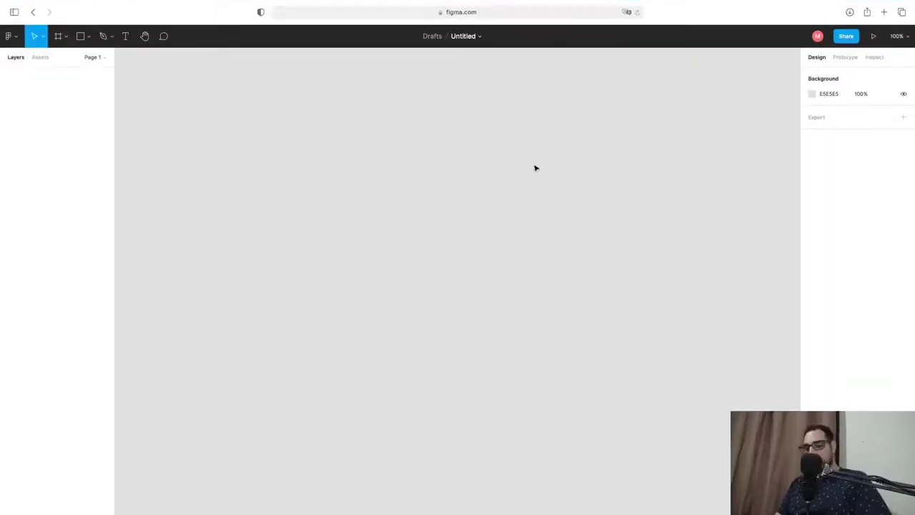
Step: Open figma.com in a new browser tab
key(super+t)
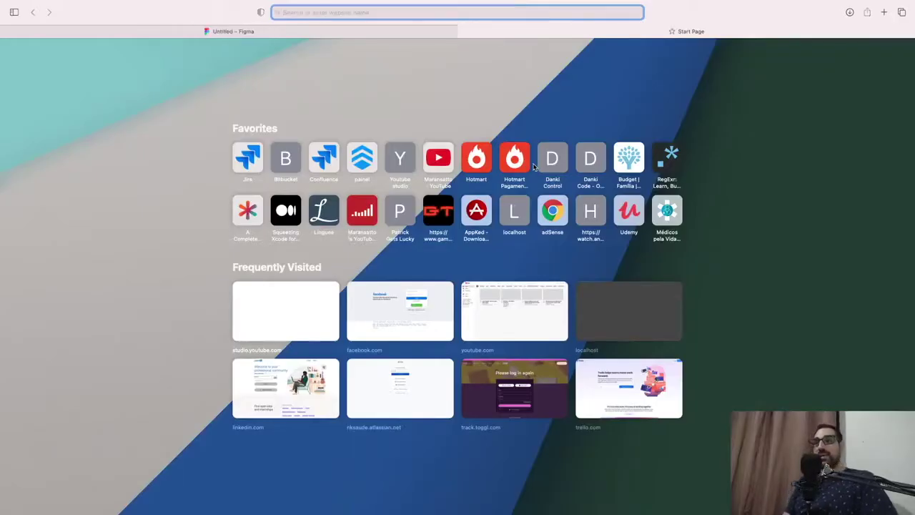
text(g)
key(BackSpace)
text(figma)
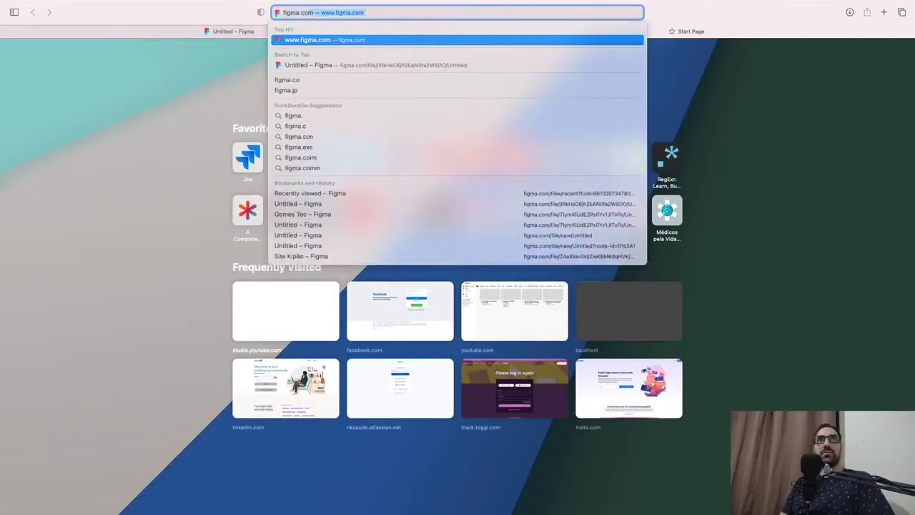
text(.com)
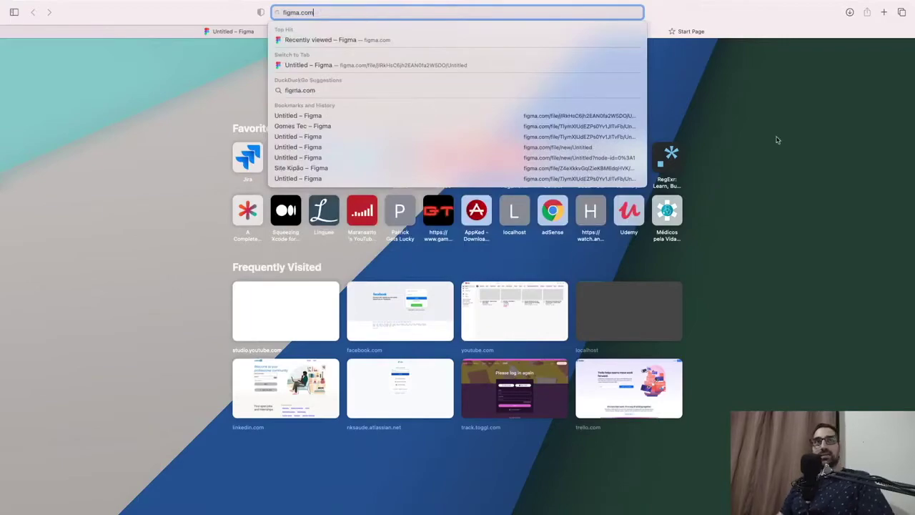
key(Return)
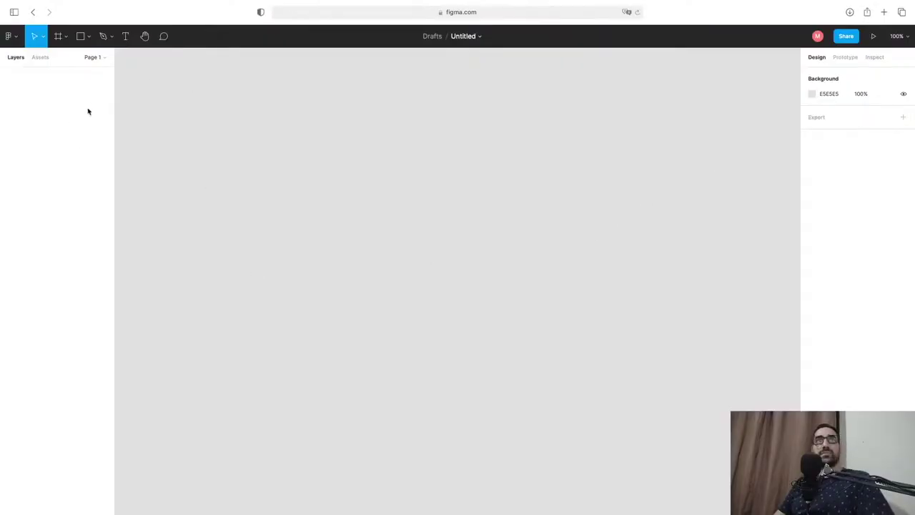
Step: Rename the untitled draft file to 'Interface'
double_click(474, 36)
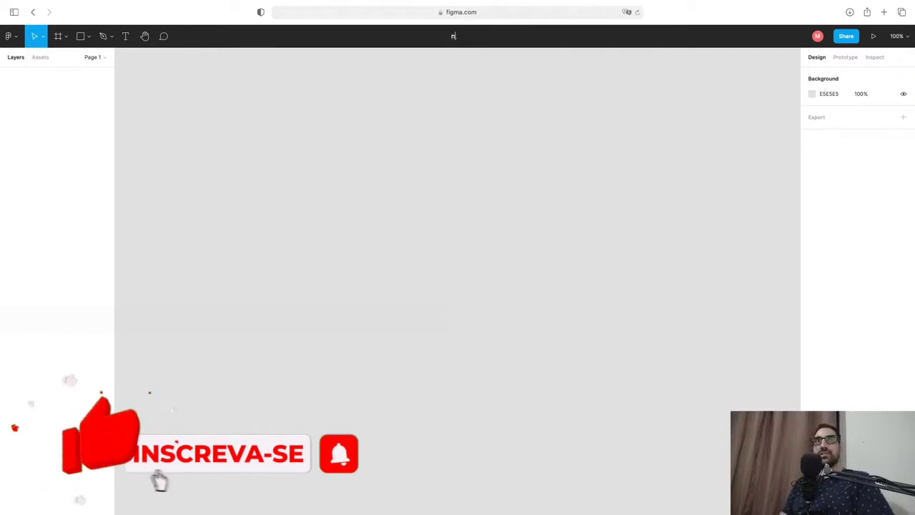
text(Interface)
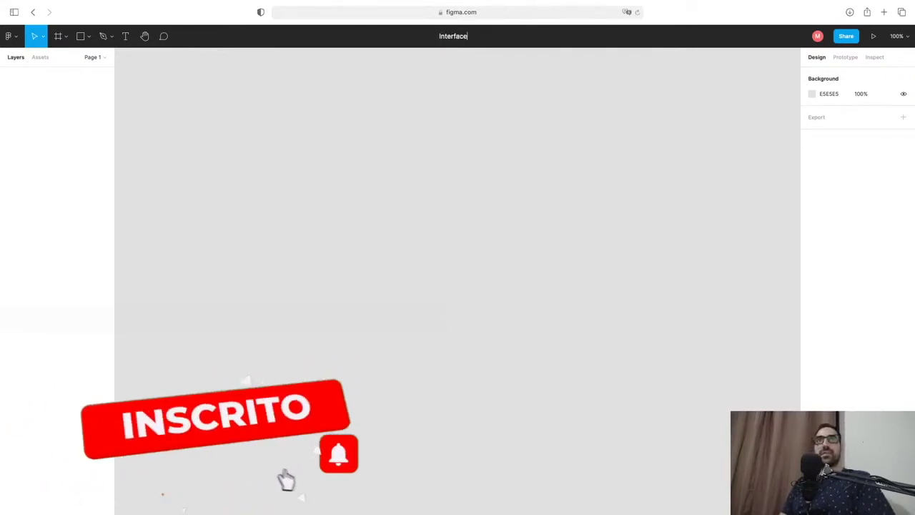
key(Return)
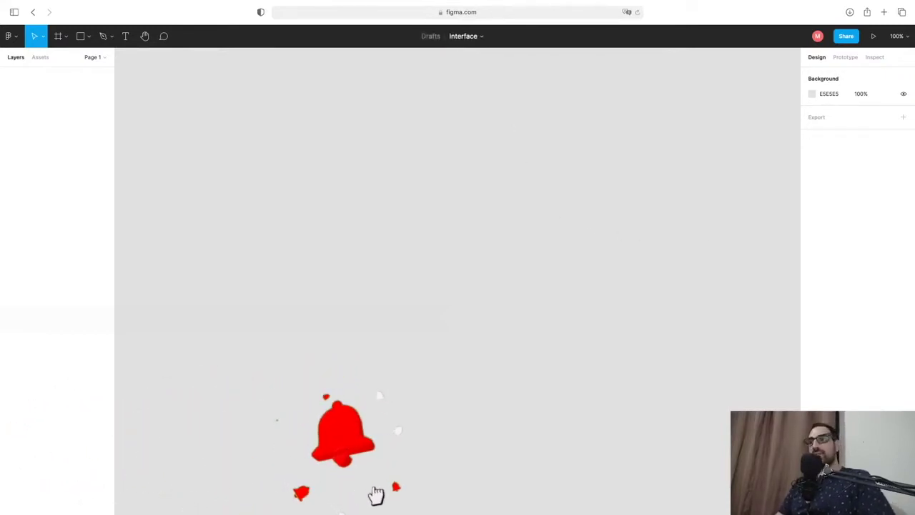
key(f)
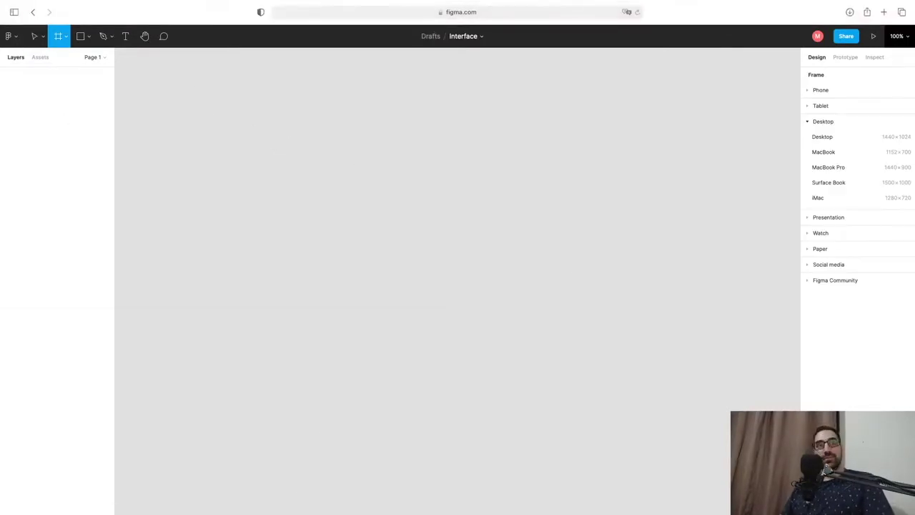
Step: Place a 1440×1024 Desktop preset frame, 'Desktop - 1', on the canvas
click(852, 138)
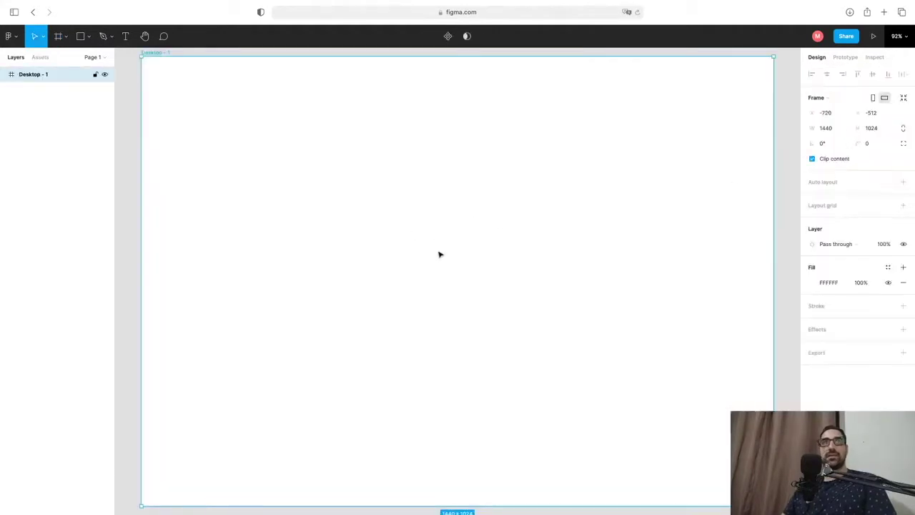
scroll(410, 273, down, 2)
scroll(422, 259, up, 2)
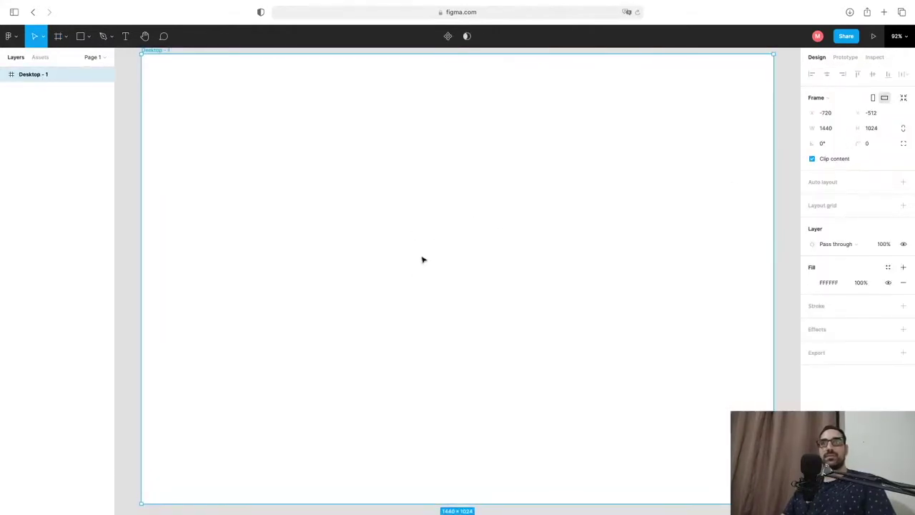
scroll(311, 293, right, 2)
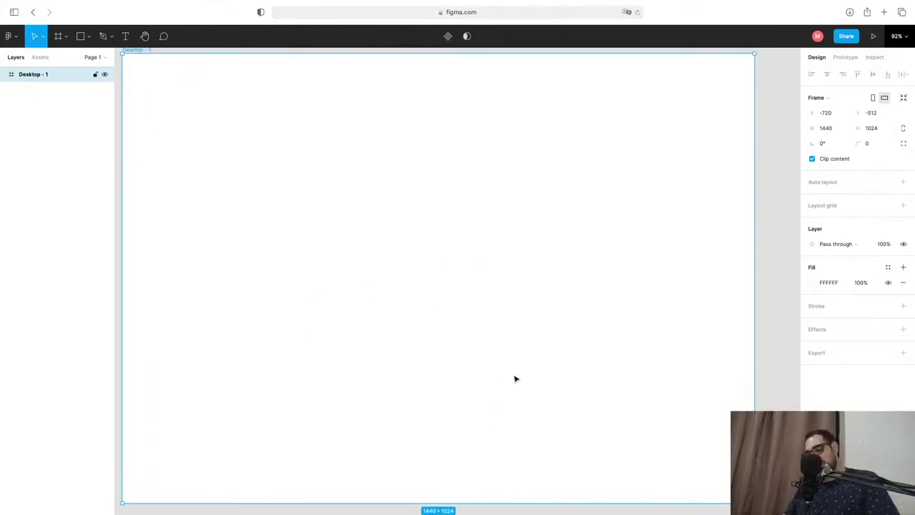
scroll(429, 315, down, 5)
scroll(410, 298, up, 2)
scroll(411, 300, up, 1)
scroll(415, 307, up, 2)
scroll(419, 311, down, 3)
scroll(419, 314, up, 2)
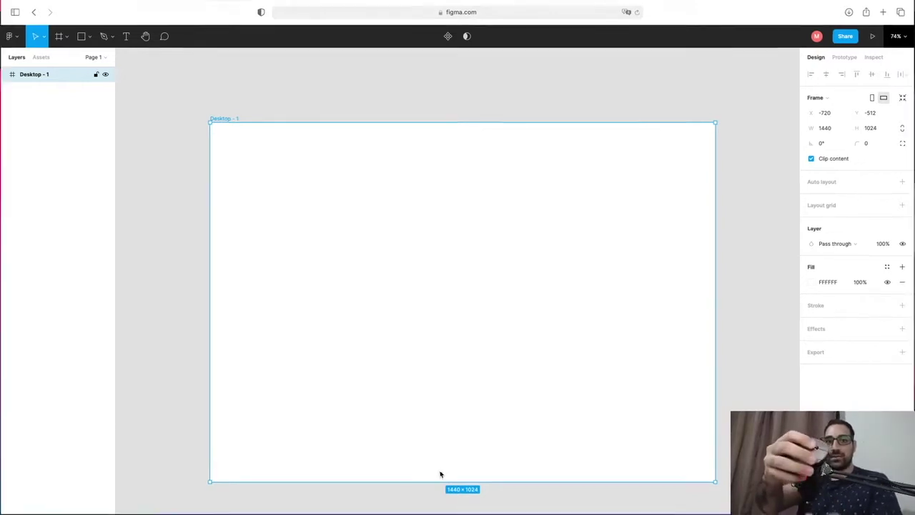
key(ctrl+Up)
key(ctrl+Up)
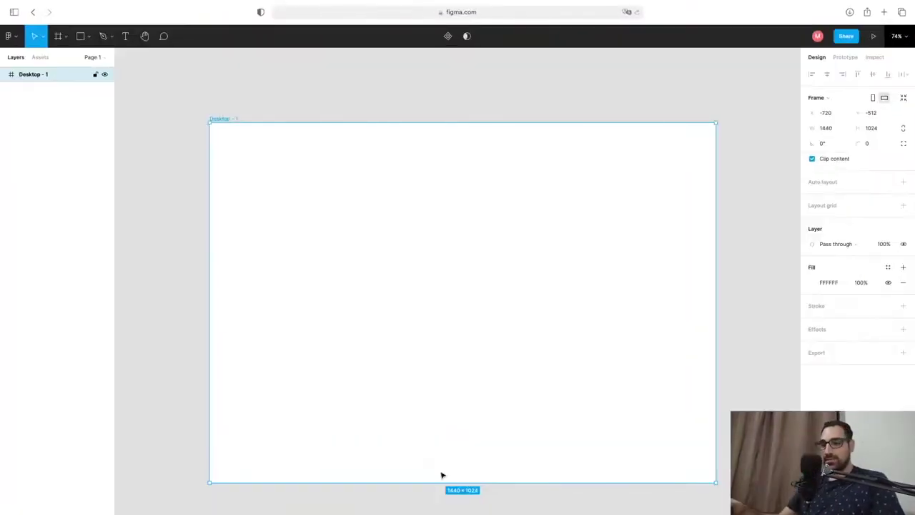
key(ctrl+Up)
key(ctrl+Up)
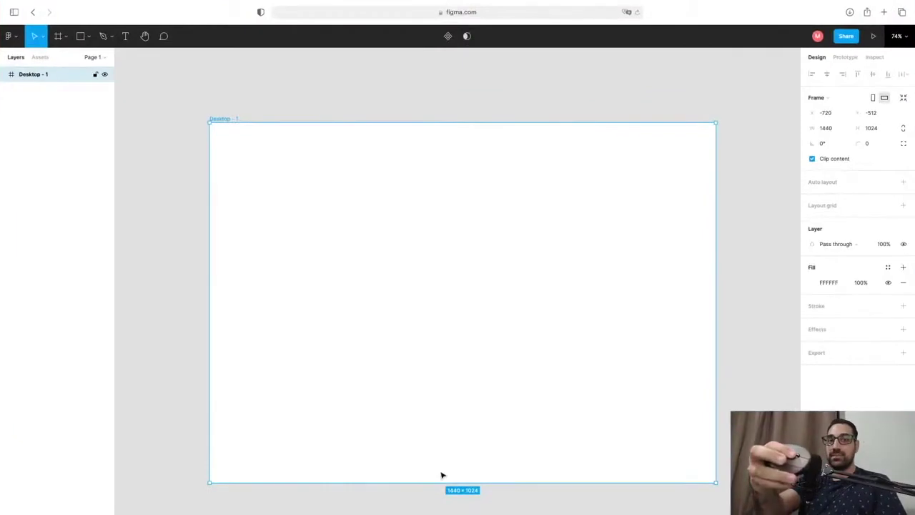
key(ctrl+Up)
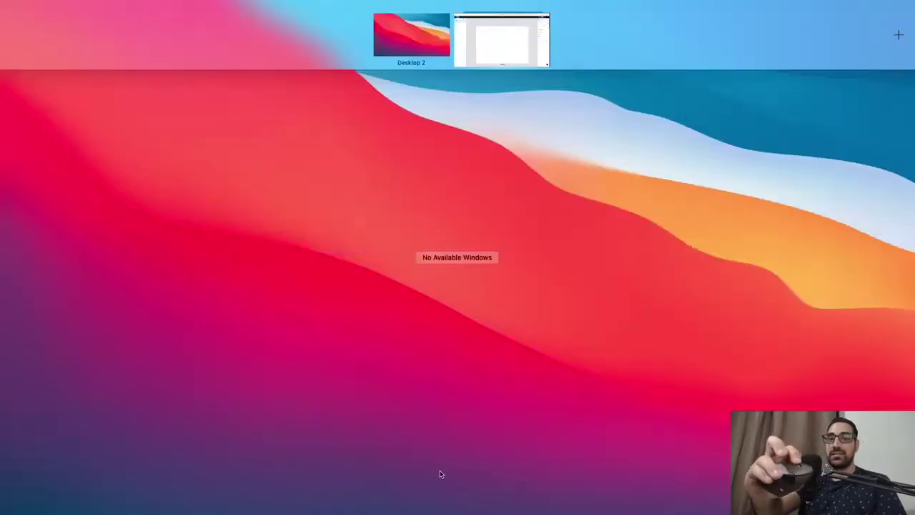
key(ctrl+Up)
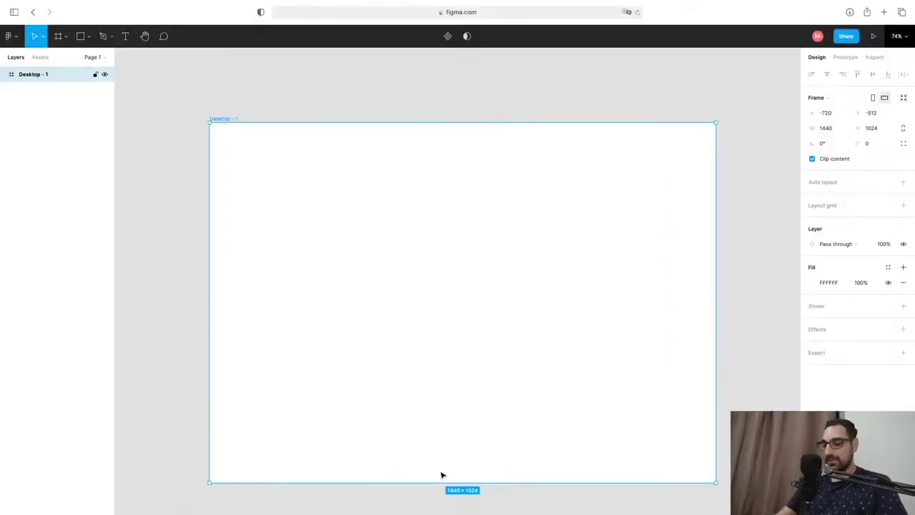
scroll(438, 386, right, 2)
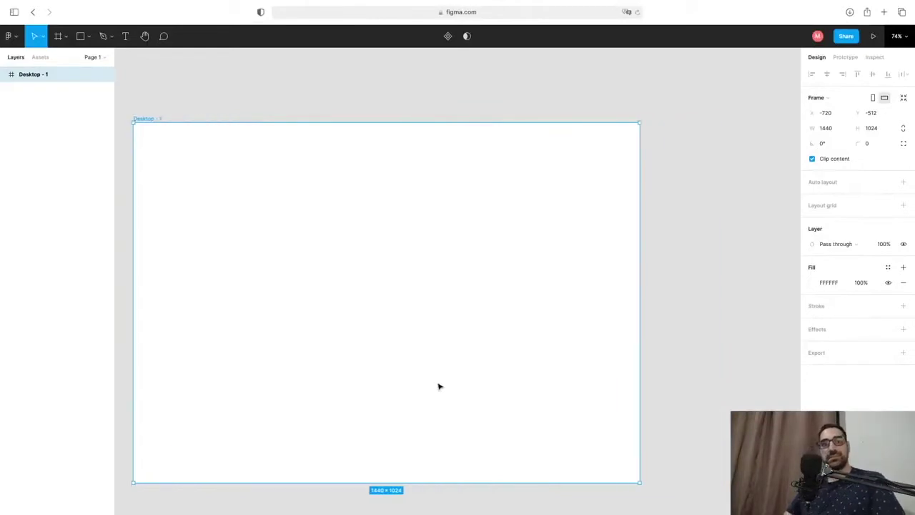
scroll(439, 386, left, 5)
scroll(439, 387, right, 2)
scroll(440, 389, left, 5)
scroll(441, 386, right, 8)
scroll(441, 387, left, 5)
scroll(442, 388, right, 2)
scroll(478, 371, up, 2)
scroll(481, 372, down, 2)
scroll(484, 373, right, 5)
scroll(483, 374, left, 4)
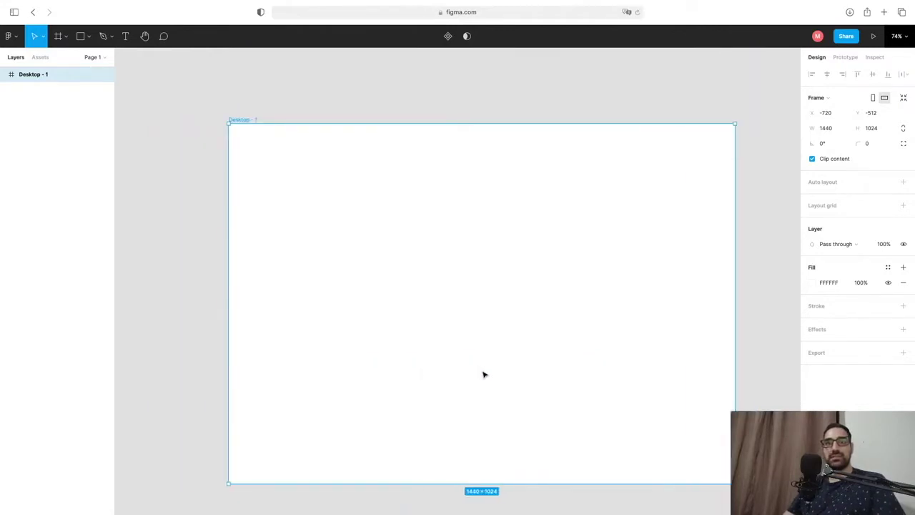
scroll(483, 373, down, 5)
scroll(484, 364, up, 2)
scroll(484, 336, down, 2)
scroll(493, 285, up, 1)
scroll(495, 255, up, 2)
scroll(495, 253, up, 1)
scroll(493, 258, up, 2)
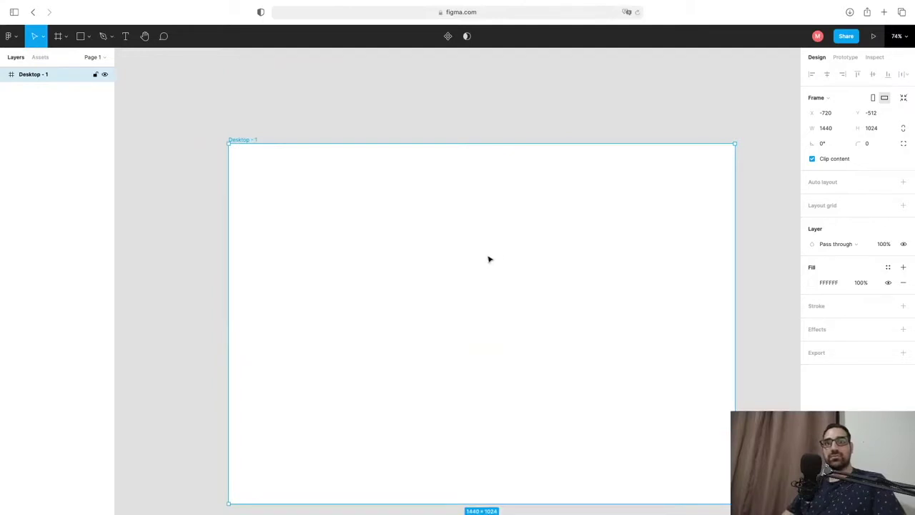
scroll(509, 292, up, 5)
scroll(510, 291, down, 10)
scroll(510, 291, up, 1)
scroll(509, 291, up, 3)
scroll(510, 292, up, 1)
scroll(510, 294, up, 2)
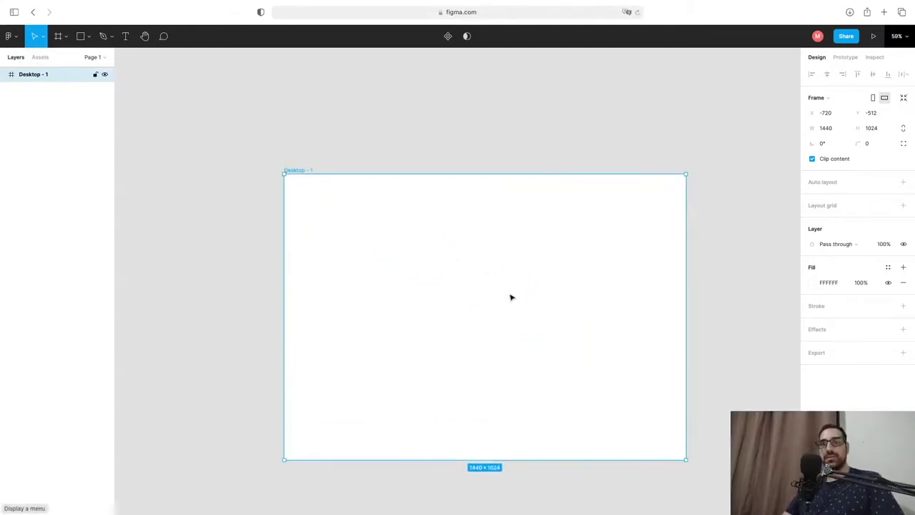
scroll(512, 295, left, 2)
scroll(512, 296, right, 1)
scroll(512, 295, right, 1)
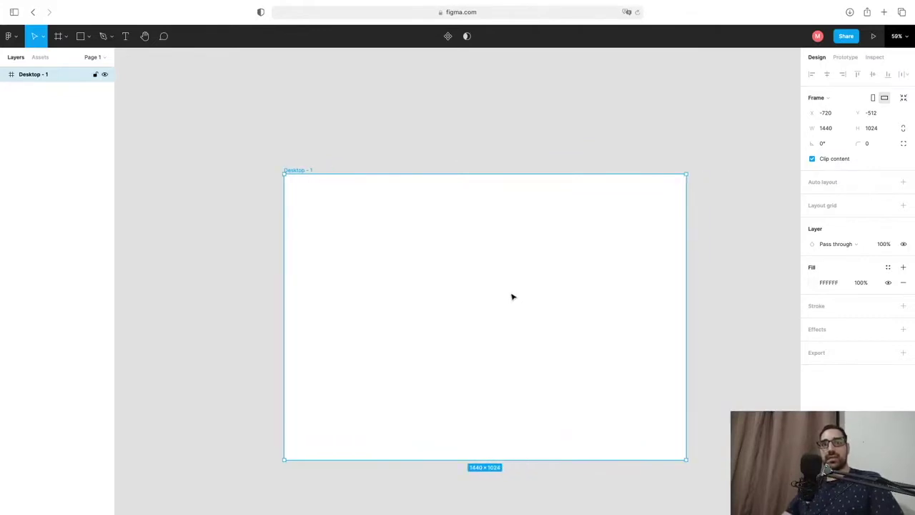
scroll(505, 331, right, 2)
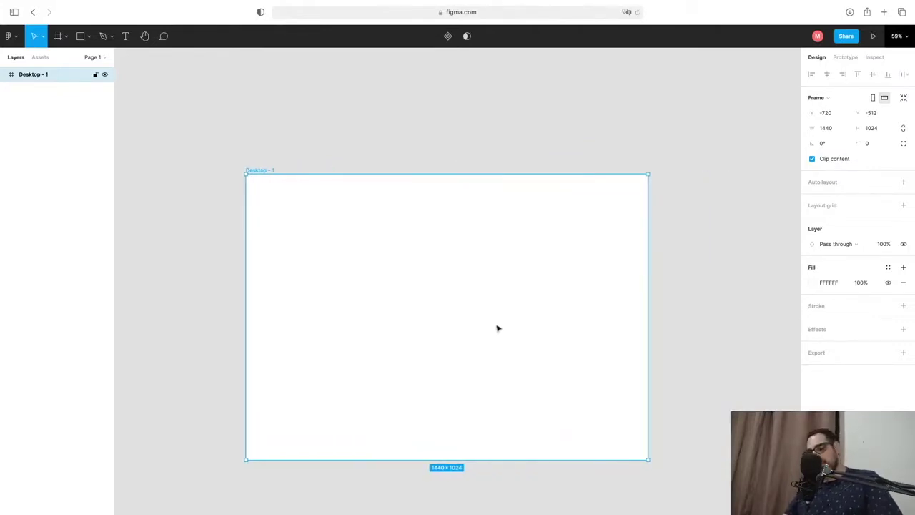
scroll(484, 323, down, 1)
scroll(480, 322, down, 2)
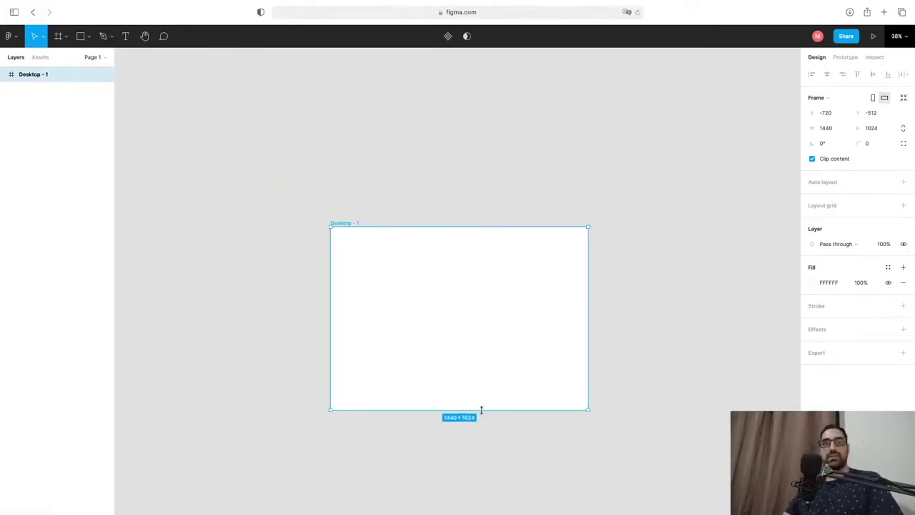
drag(481, 413, 482, 466)
scroll(510, 337, down, 3)
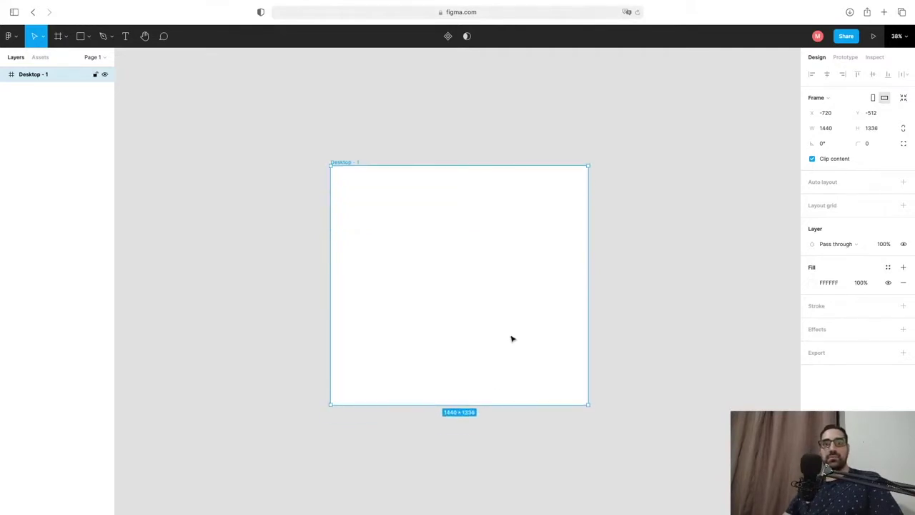
drag(538, 405, 536, 474)
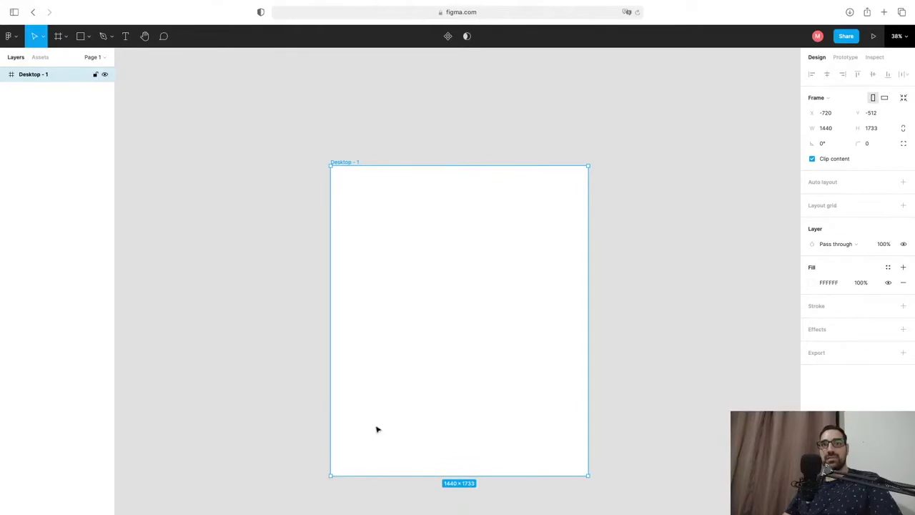
mouse_move(487, 474)
mouse_down()
mouse_move(492, 454)
mouse_move(492, 465)
mouse_up()
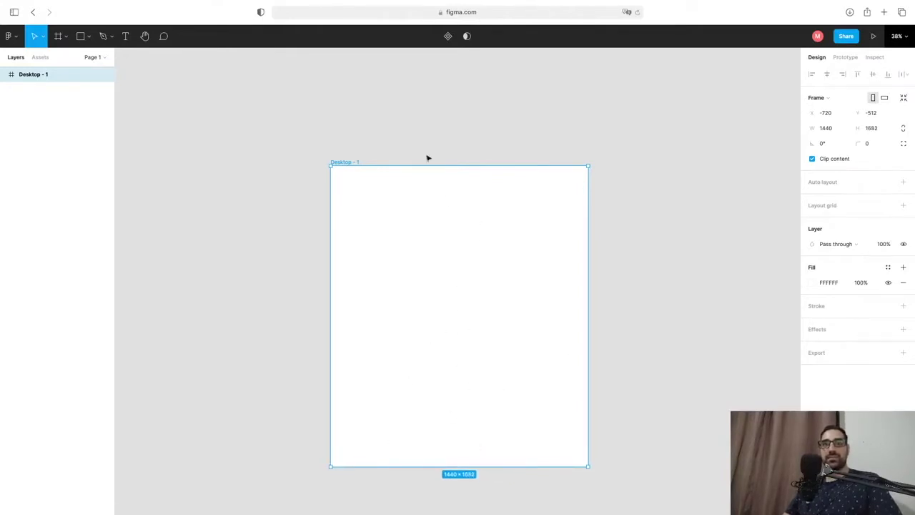
scroll(421, 164, left, 3)
scroll(520, 238, down, 1)
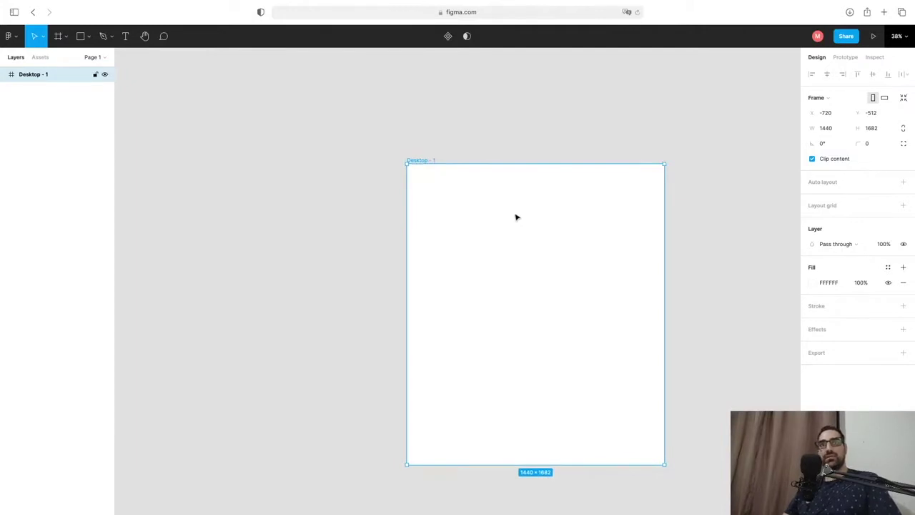
scroll(515, 214, down, 1)
scroll(514, 213, right, 2)
scroll(514, 213, right, 1)
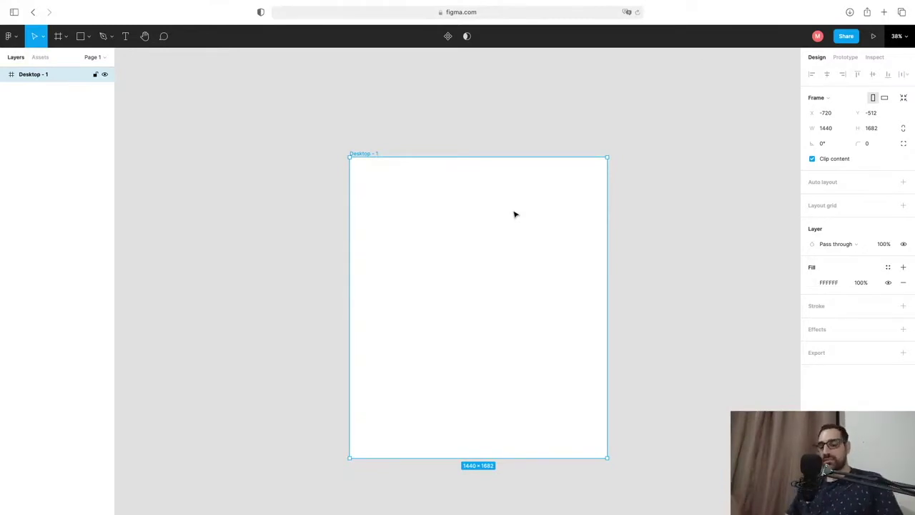
scroll(489, 230, up, 1)
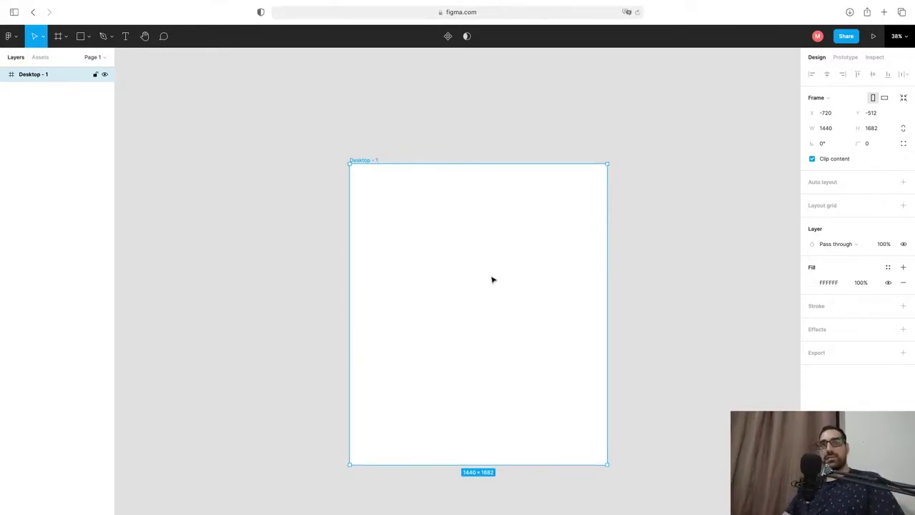
scroll(491, 279, left, 3)
scroll(534, 277, down, 2)
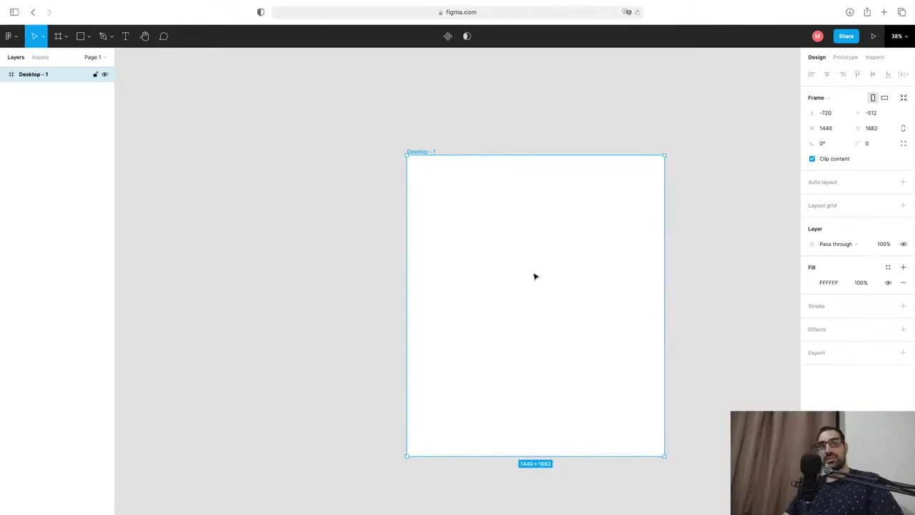
scroll(493, 279, right, 3)
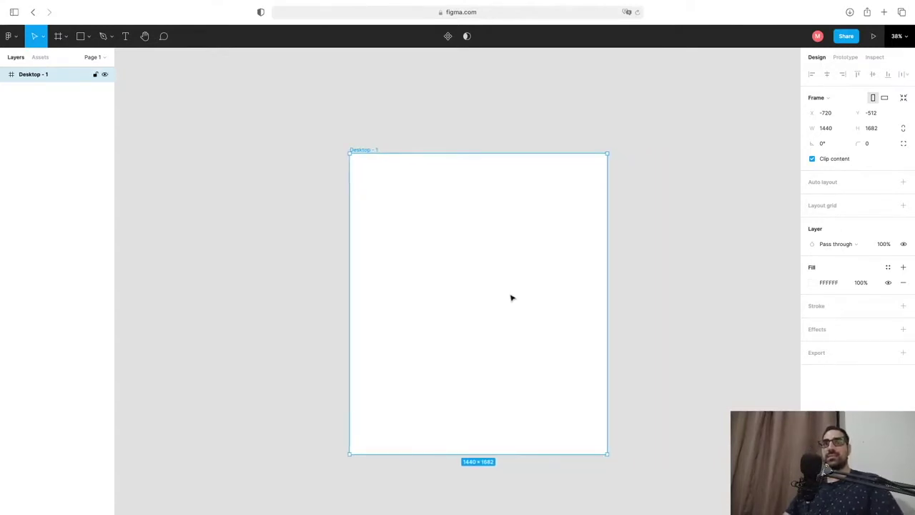
scroll(510, 297, left, 3)
scroll(518, 298, down, 2)
scroll(525, 282, right, 3)
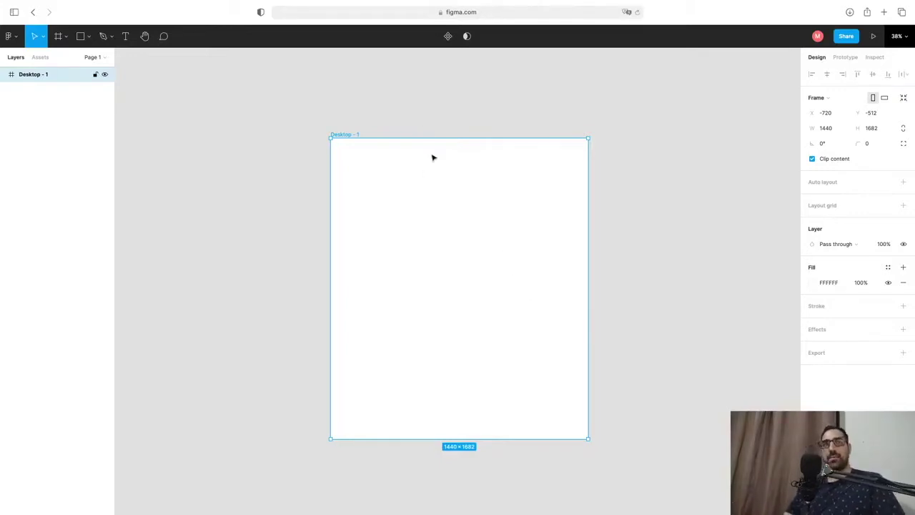
Step: Draw a 1440×168 rectangle across the frame top and name it 'cabecalho'
scroll(464, 221, left, 2)
scroll(464, 221, up, 3)
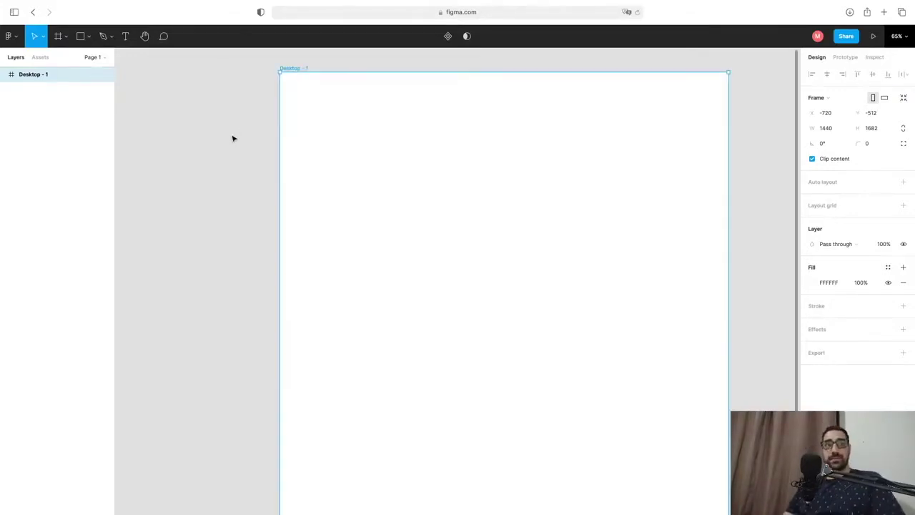
click(80, 35)
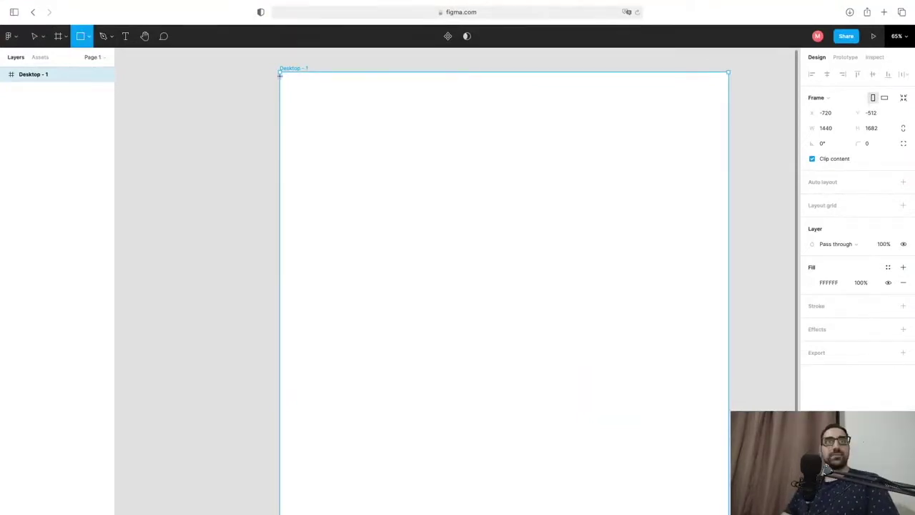
drag(280, 72, 728, 127)
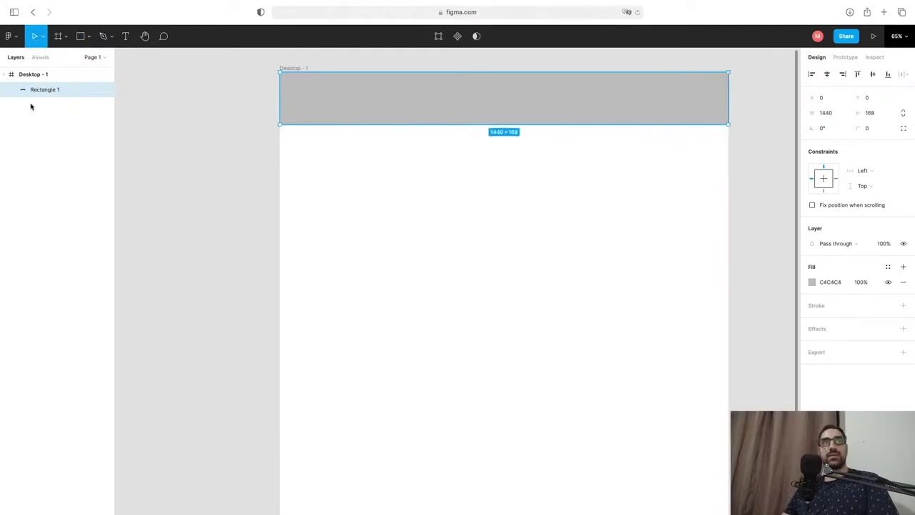
double_click(51, 89)
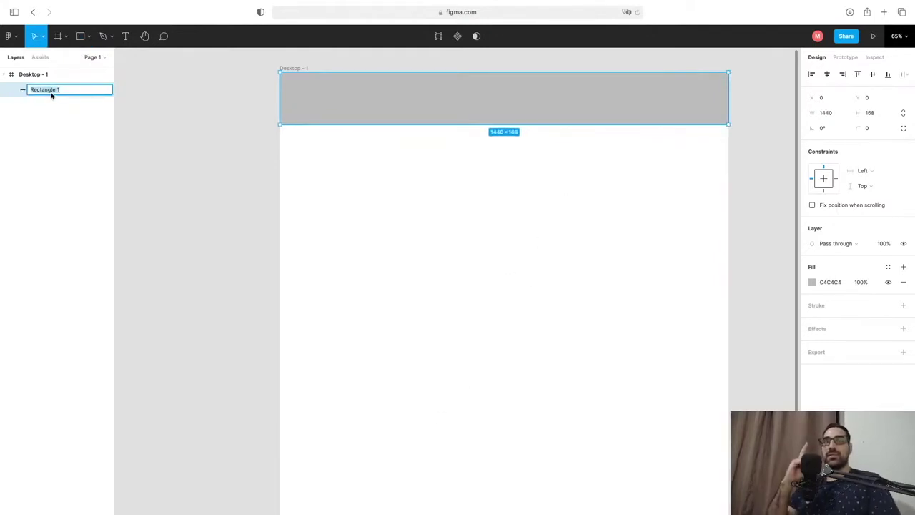
text(cabe)
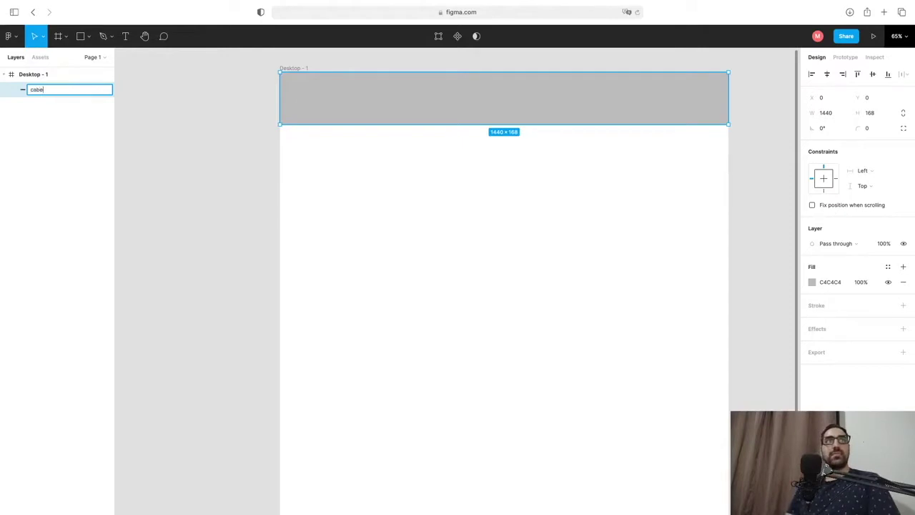
text(calho)
key(Return)
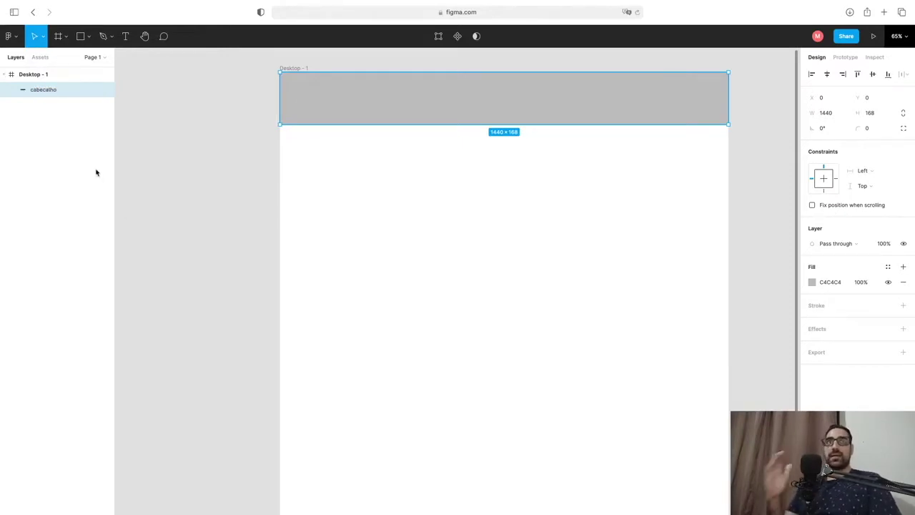
Step: Rename the Desktop - 1 frame to 'Vitrine'
double_click(51, 78)
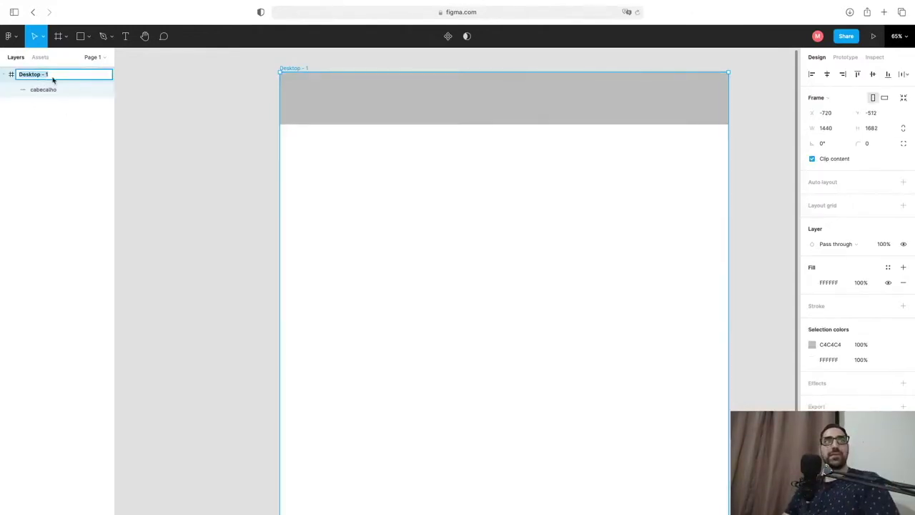
text(H)
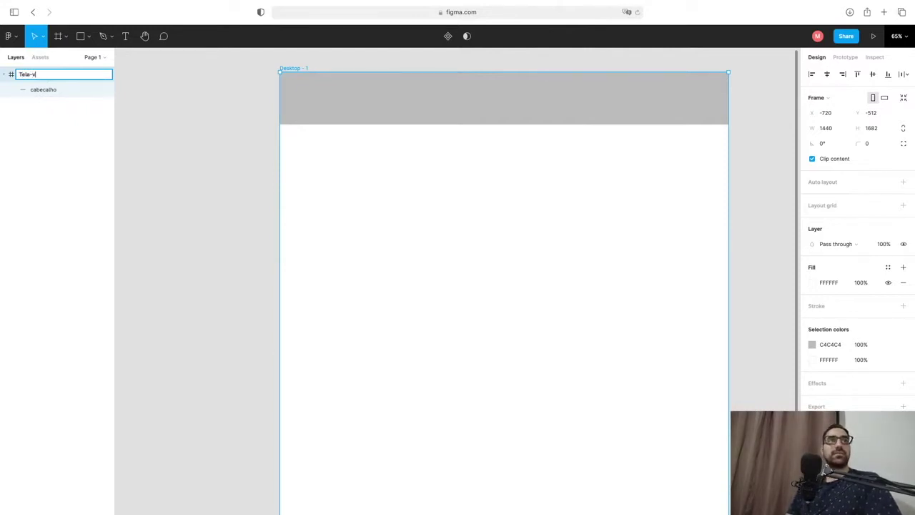
text(Vitrine)
key(Return)
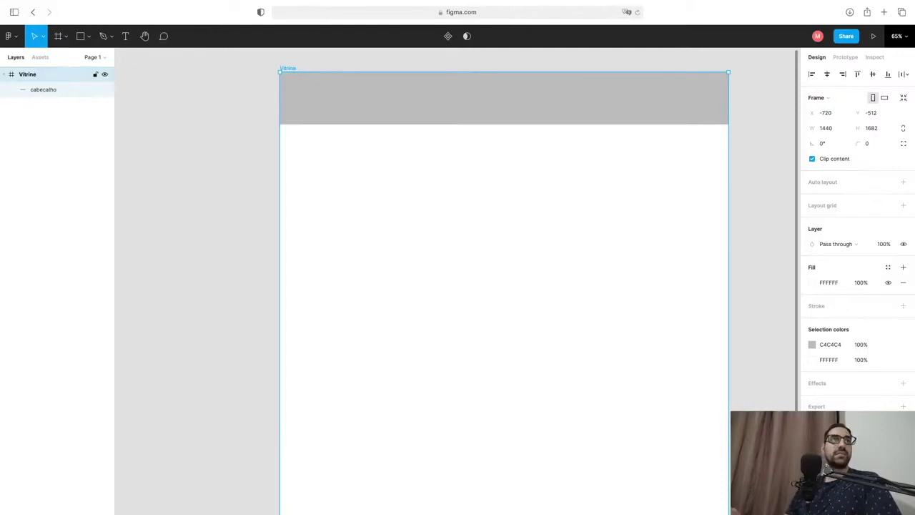
Step: Duplicate the cabecalho header bar and move the copy down the frame
click(403, 94)
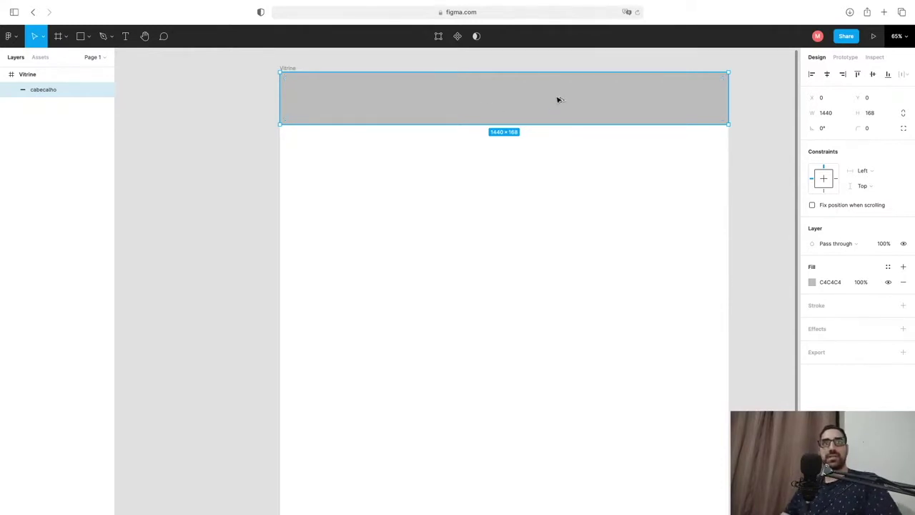
alt+drag(559, 100, 567, 210)
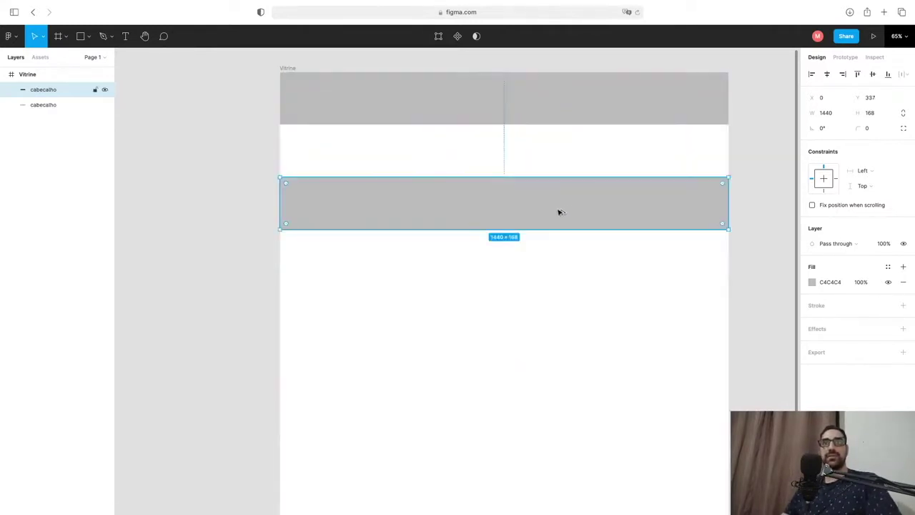
scroll(506, 202, down, 2)
drag(583, 170, 594, 252)
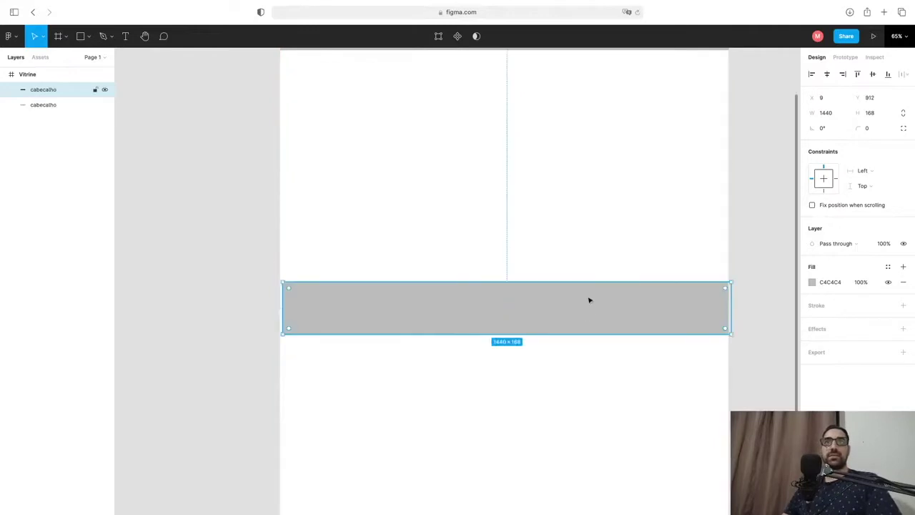
scroll(588, 304, down, 3)
drag(595, 209, 592, 377)
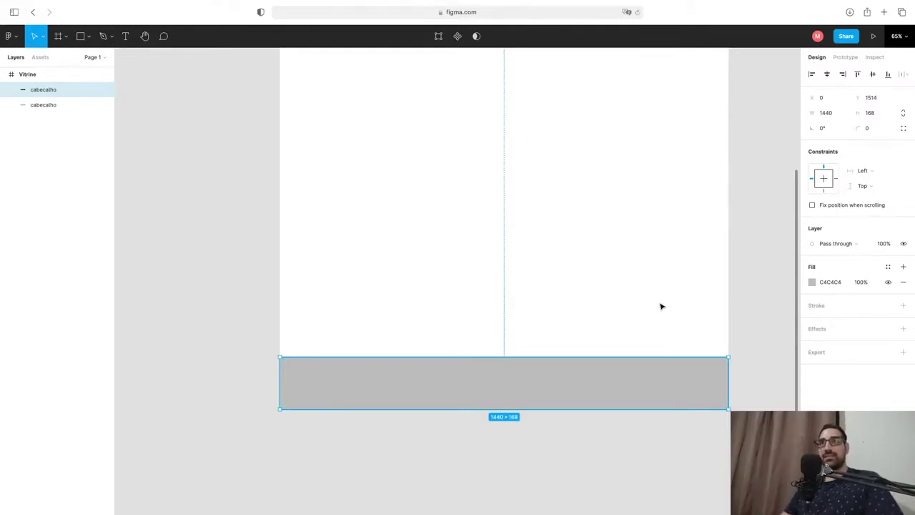
scroll(620, 306, up, 5)
scroll(620, 307, down, 4)
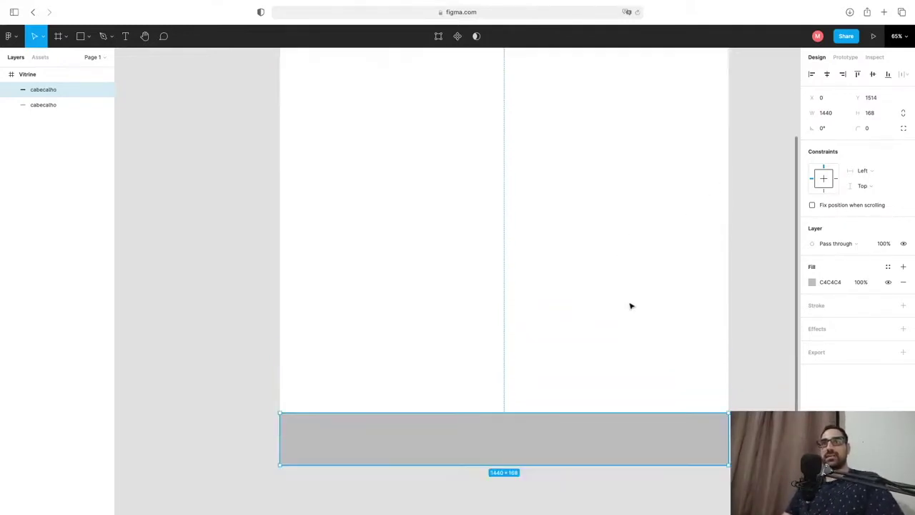
click(602, 350)
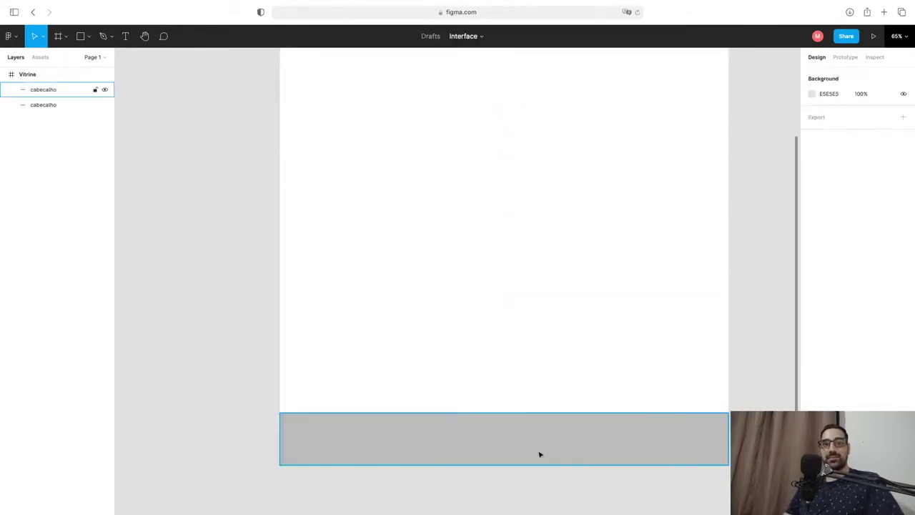
drag(540, 454, 541, 453)
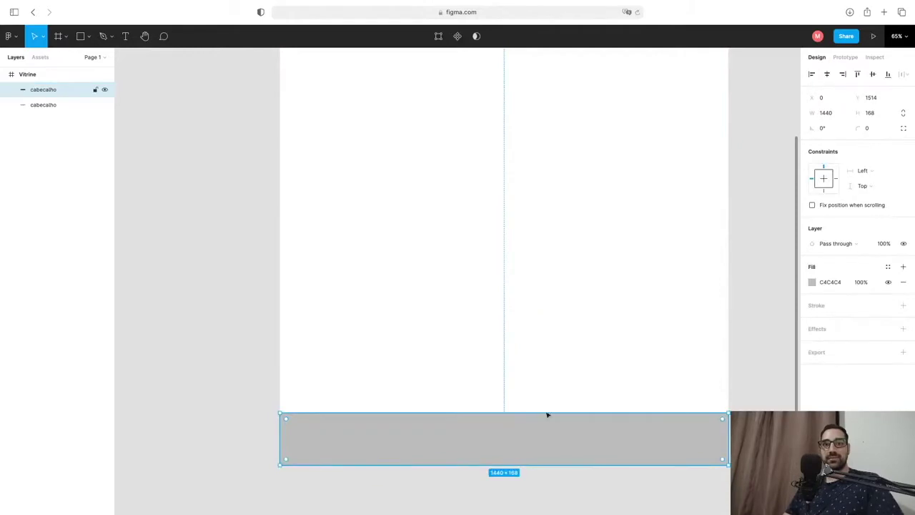
click(564, 360)
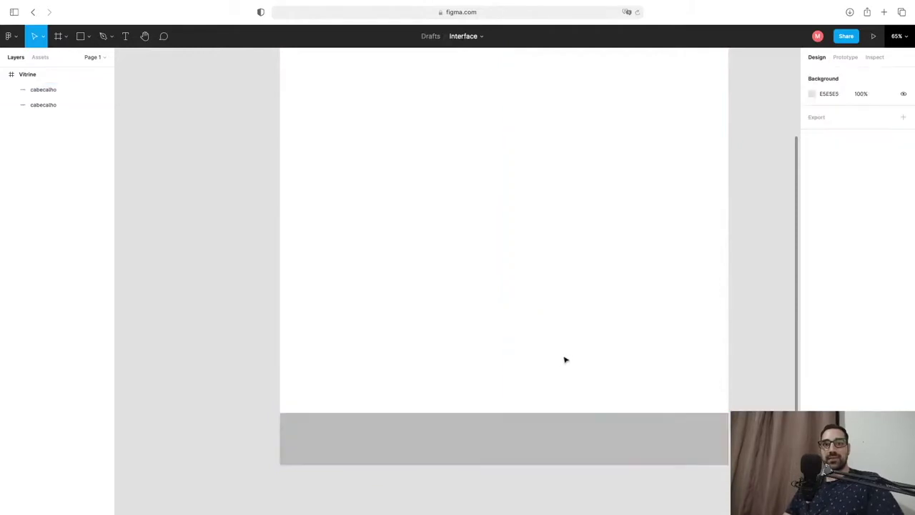
Step: Make the Vitrine frame 1811 px tall and move the copy to Y 1643
click(42, 75)
drag(533, 466, 530, 506)
scroll(530, 488, down, 1)
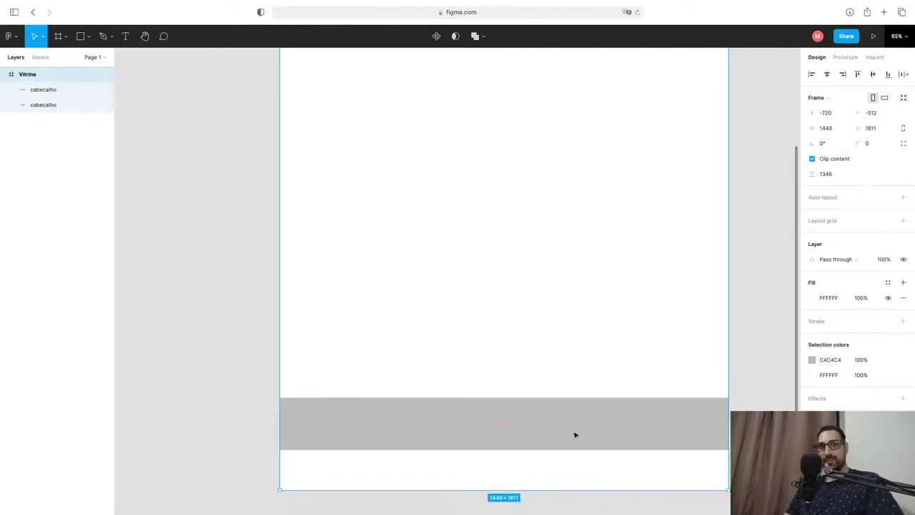
click(574, 434)
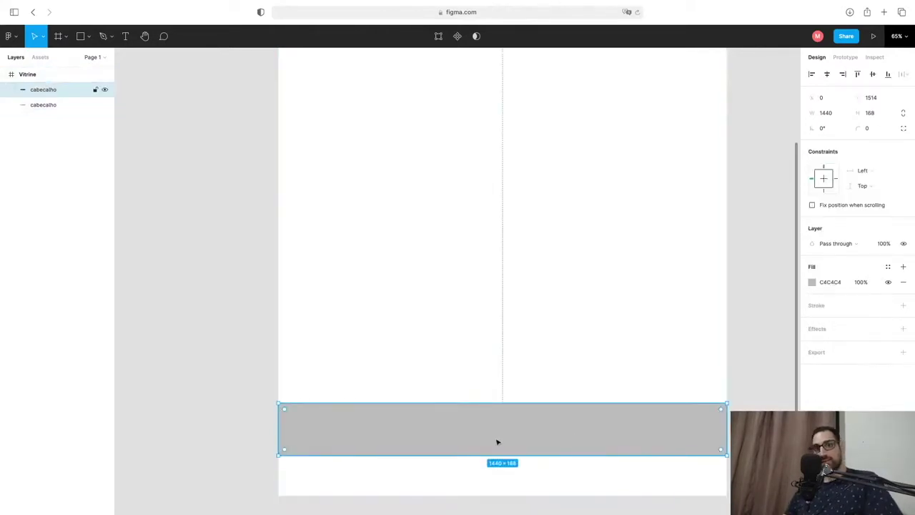
drag(549, 433, 552, 471)
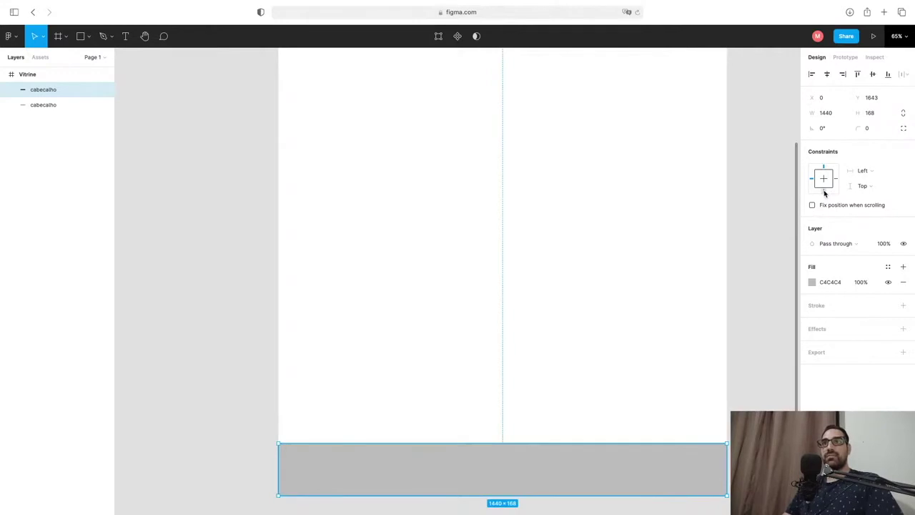
Step: Constrain the bottom grey bar to the frame's bottom edge
click(824, 190)
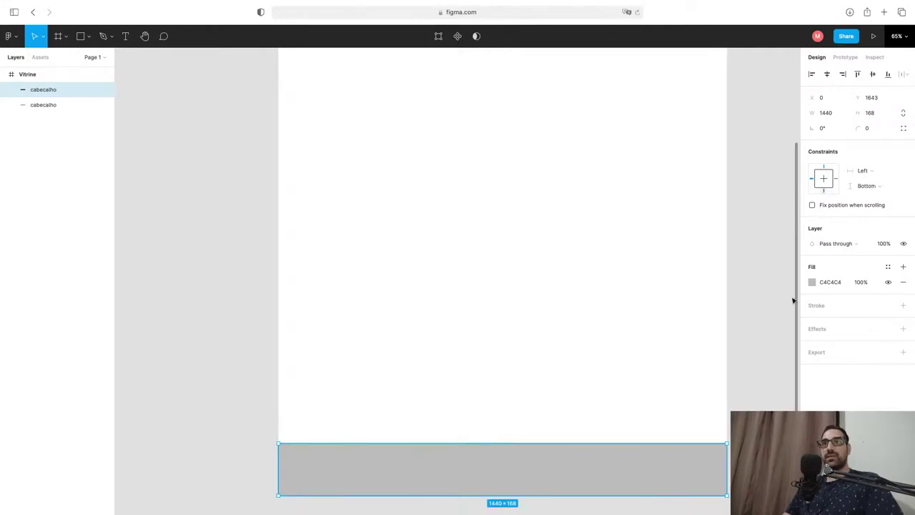
click(824, 166)
click(825, 189)
click(624, 318)
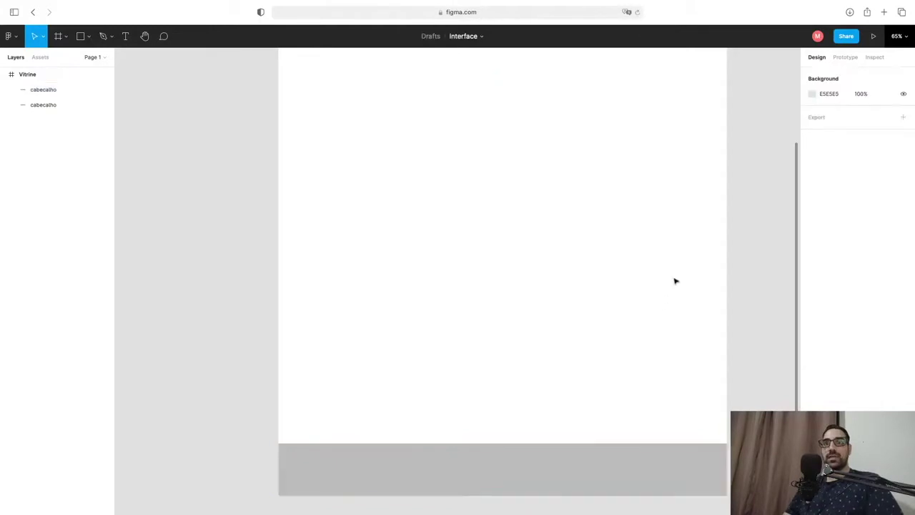
Step: Shorten the Vitrine frame to 1440 × 1515, with the bottom bar following
click(29, 74)
scroll(586, 426, down, 1)
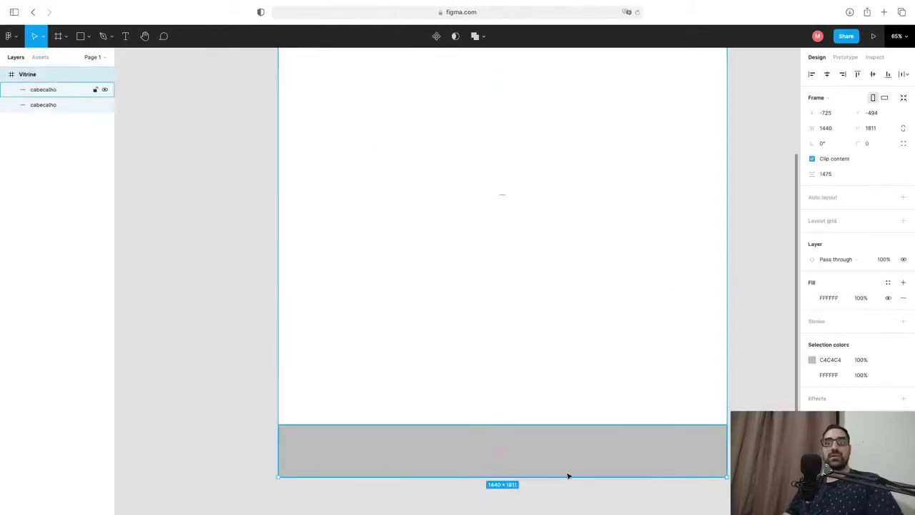
mouse_move(564, 475)
mouse_down()
mouse_move(592, 442)
mouse_move(673, 417)
mouse_up()
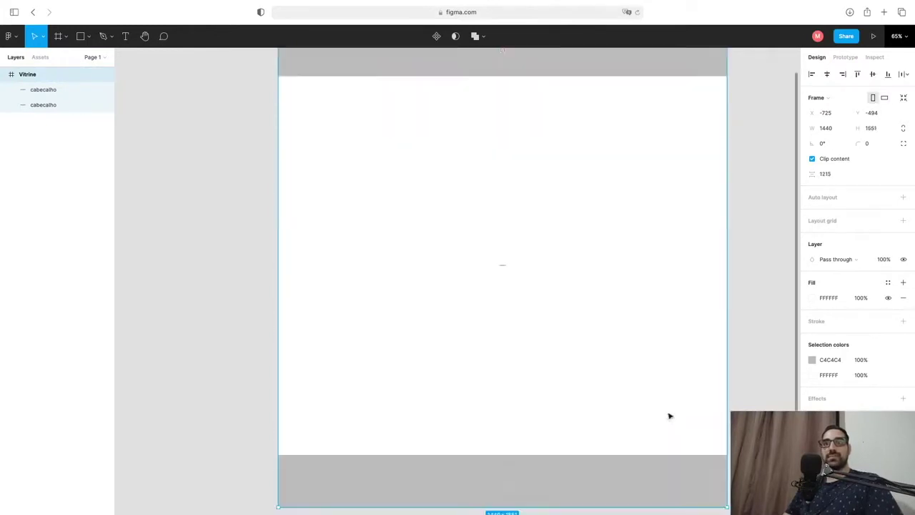
drag(674, 417, 665, 375)
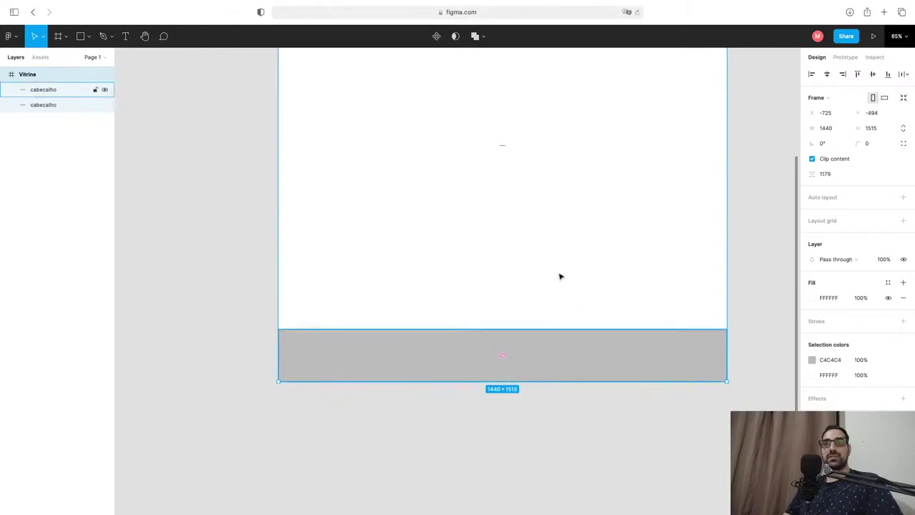
scroll(557, 295, up, 10)
Step: Inspect the top header bar and scroll through the shortened Vitrine frame
click(568, 169)
scroll(602, 398, down, 4)
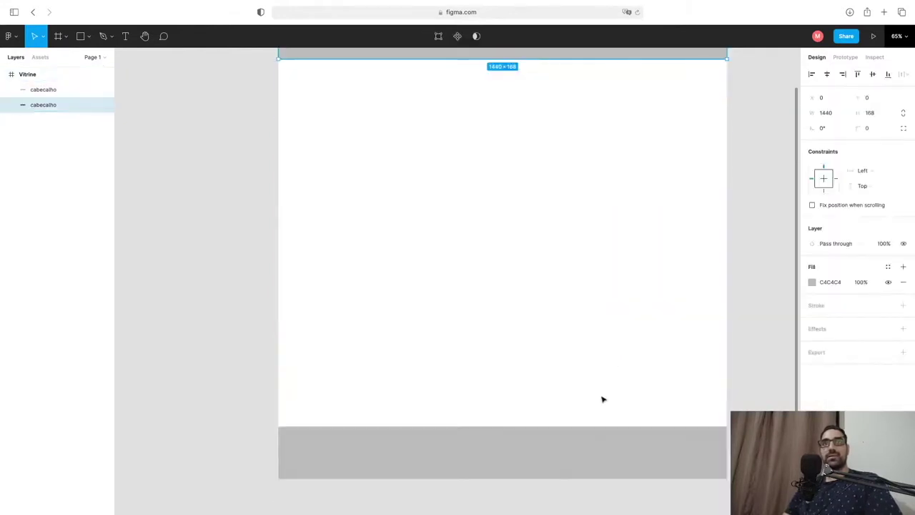
scroll(596, 281, up, 3)
scroll(562, 343, down, 4)
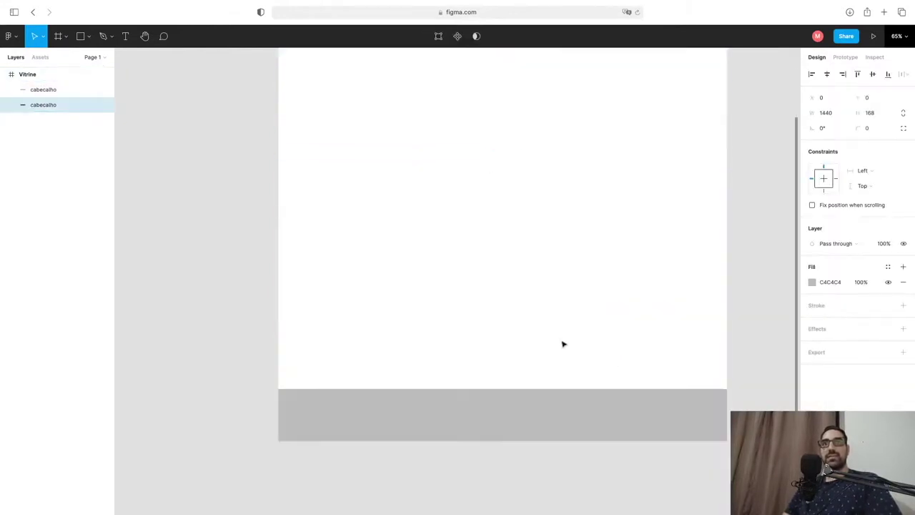
scroll(622, 400, up, 6)
click(598, 261)
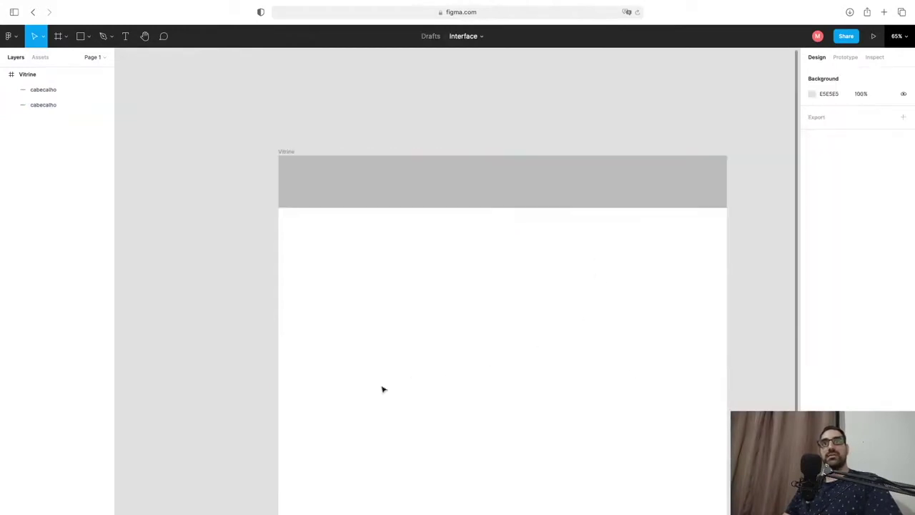
scroll(568, 284, down, 1)
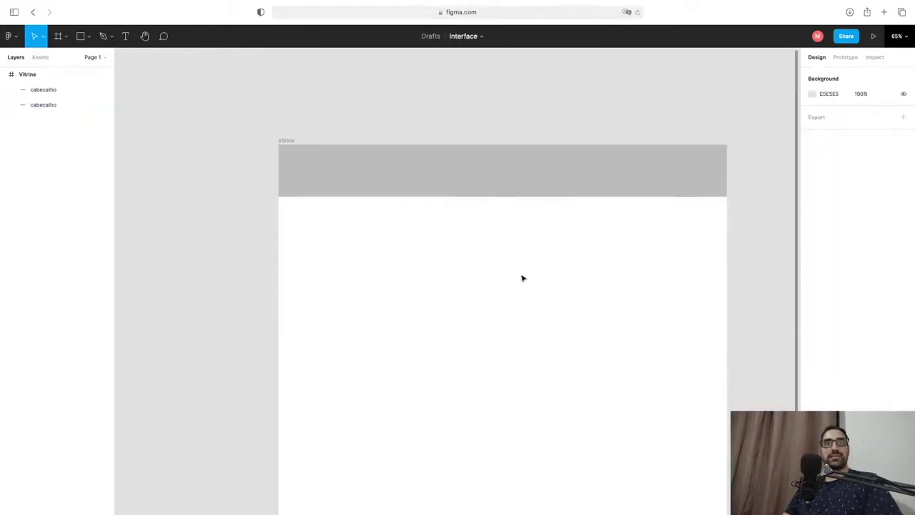
scroll(461, 344, down, 2)
scroll(461, 343, down, 2)
scroll(462, 345, down, 3)
scroll(462, 346, up, 7)
scroll(462, 346, right, 7)
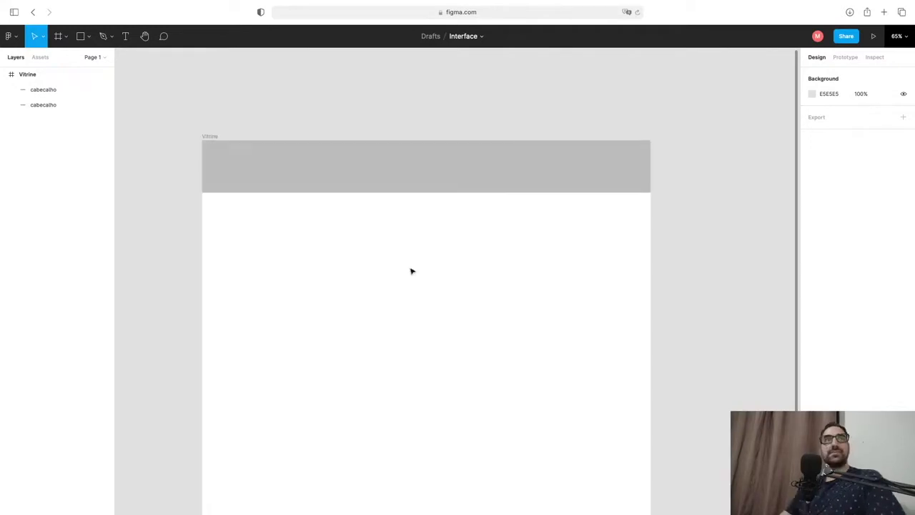
click(125, 37)
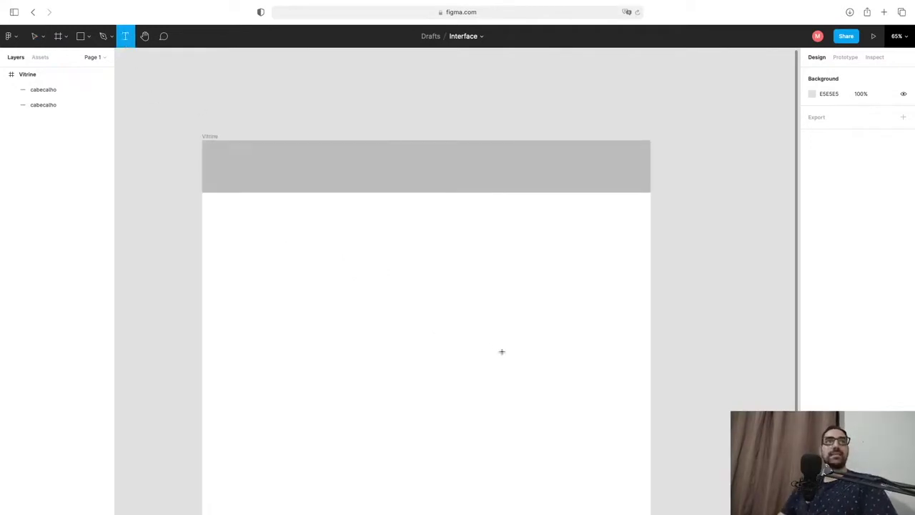
Step: Add a 'Loja de Carro' text layer below the header
click(276, 212)
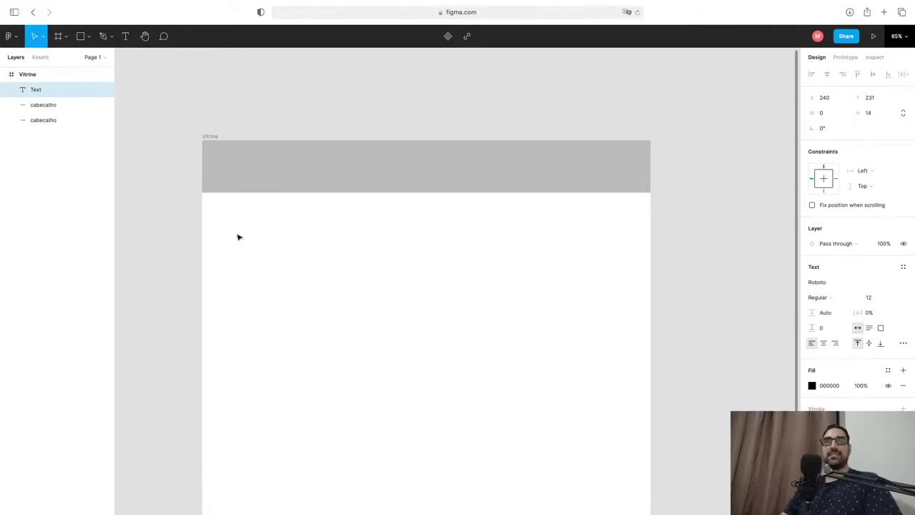
scroll(278, 212, left, 5)
scroll(441, 216, down, 3)
scroll(462, 174, up, 1)
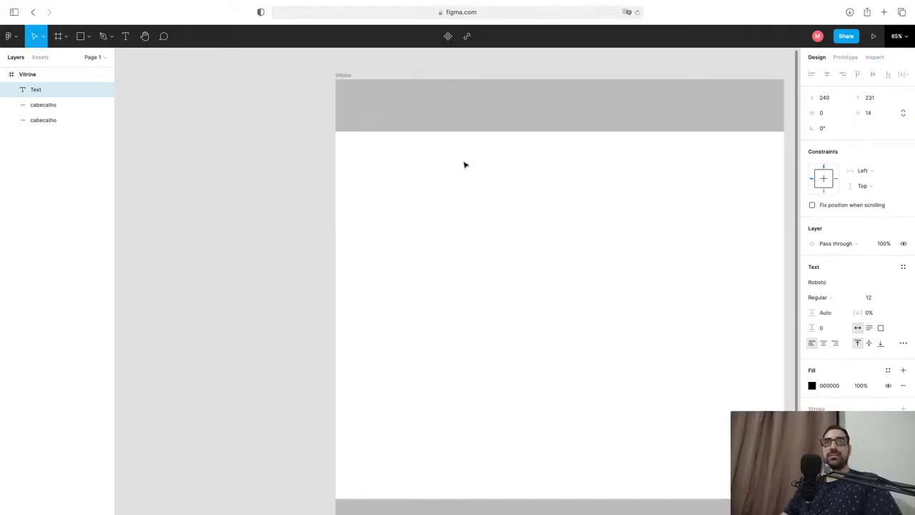
text(Loja de Carro)
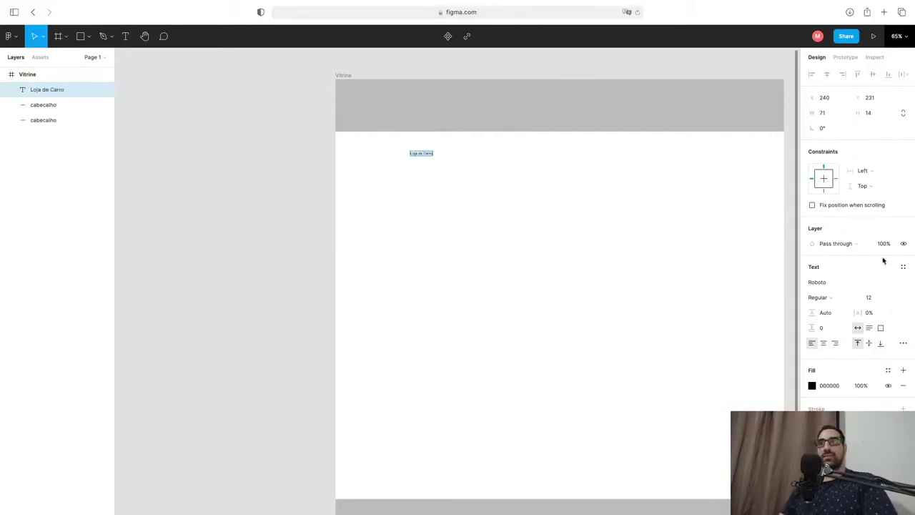
Step: Set the Loja de Carro text to font size 64
click(869, 297)
click(898, 300)
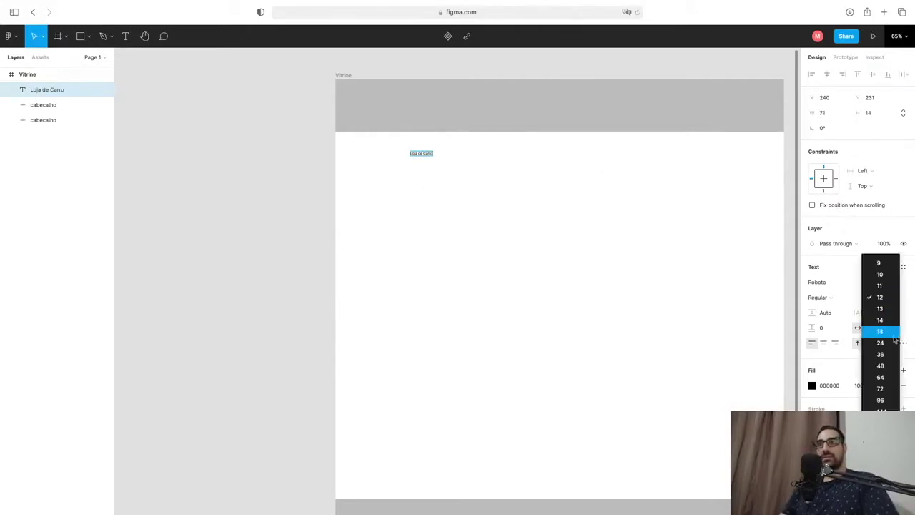
click(877, 370)
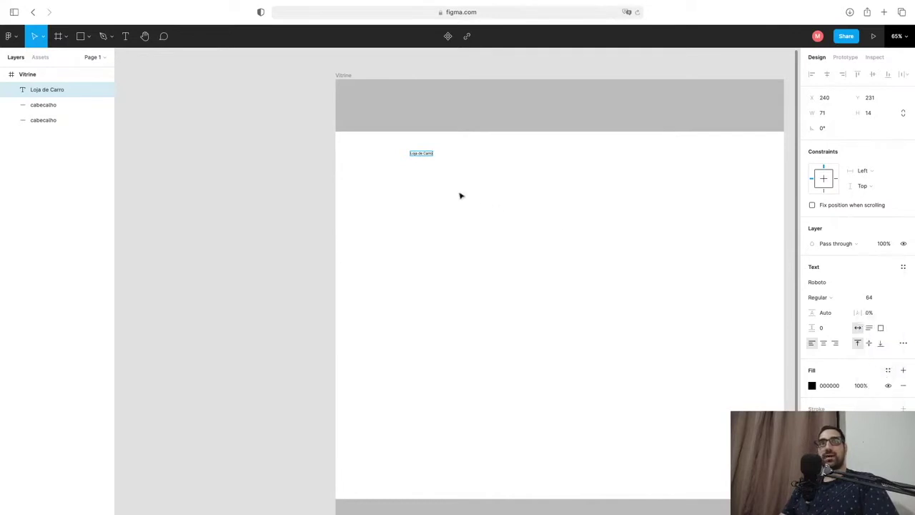
click(427, 158)
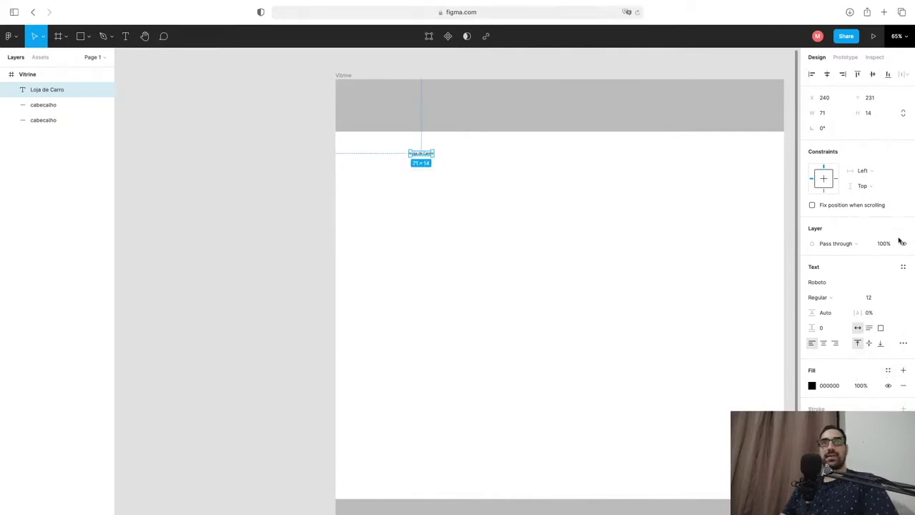
click(898, 298)
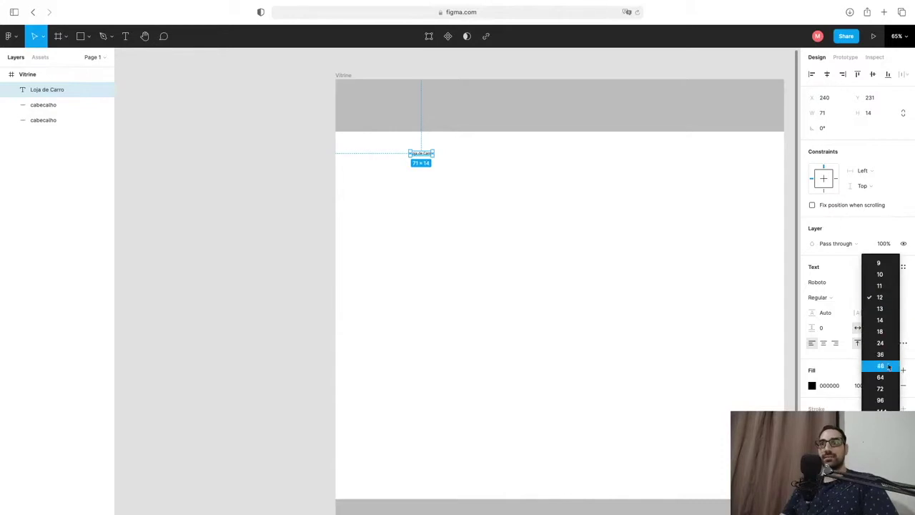
click(883, 377)
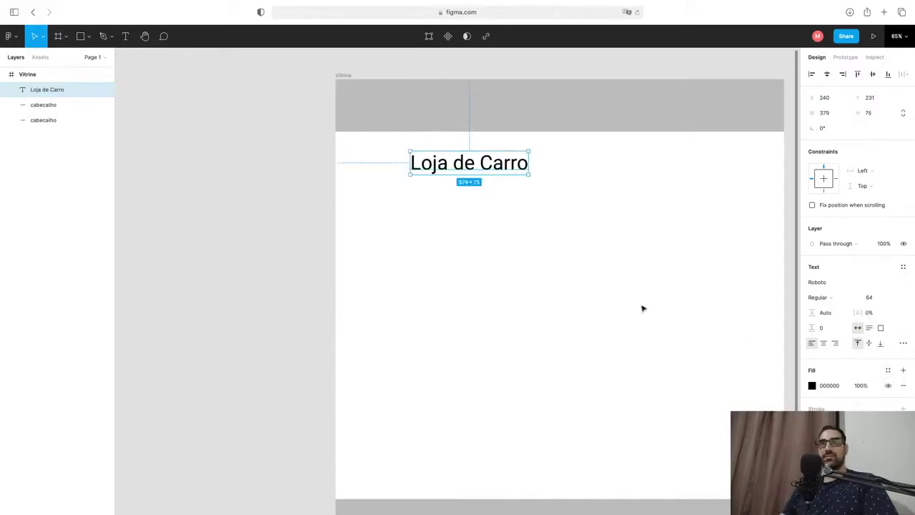
key(ctrl+Up)
click(521, 64)
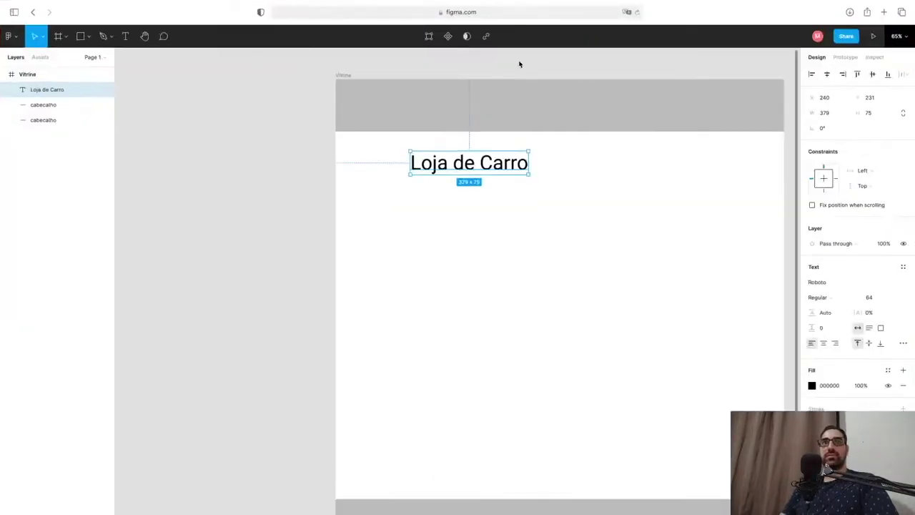
scroll(605, 255, down, 1)
scroll(580, 212, right, 3)
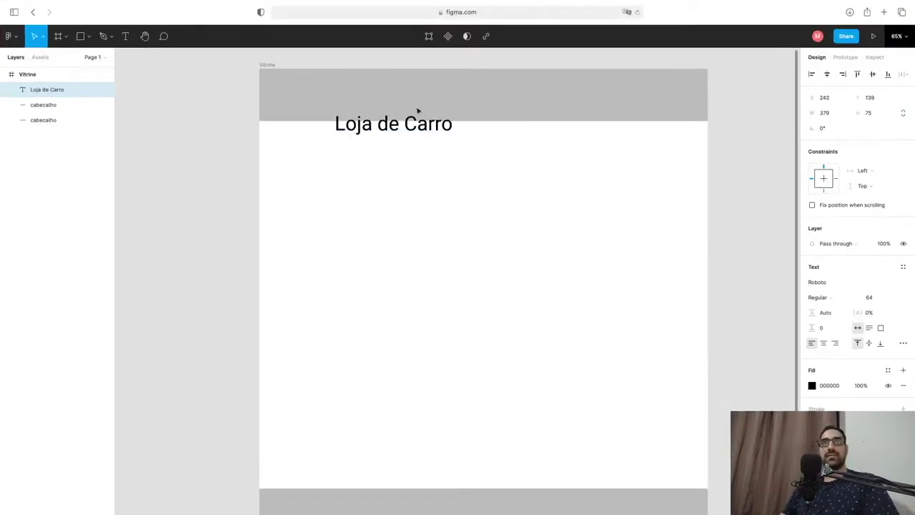
Step: Move the title into the grey header and reword it to 'Maransite Car'
drag(413, 152, 357, 98)
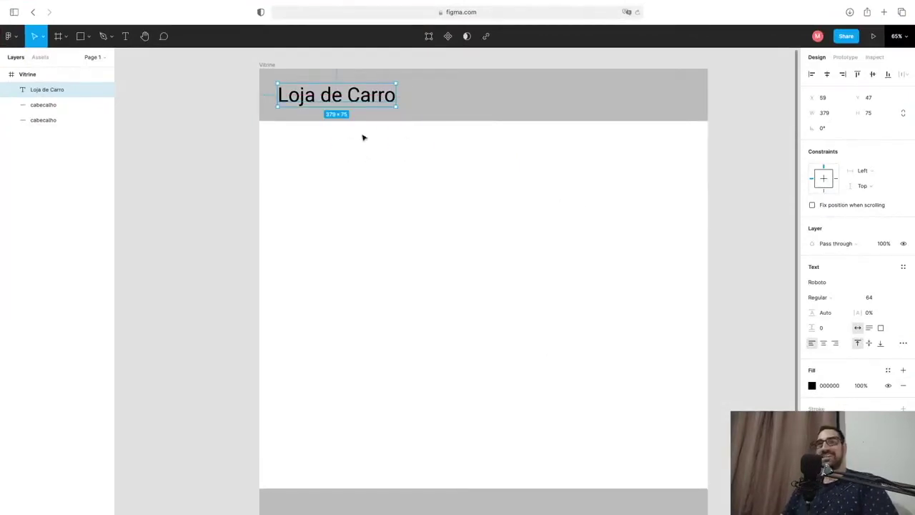
double_click(363, 100)
text(Maransite )
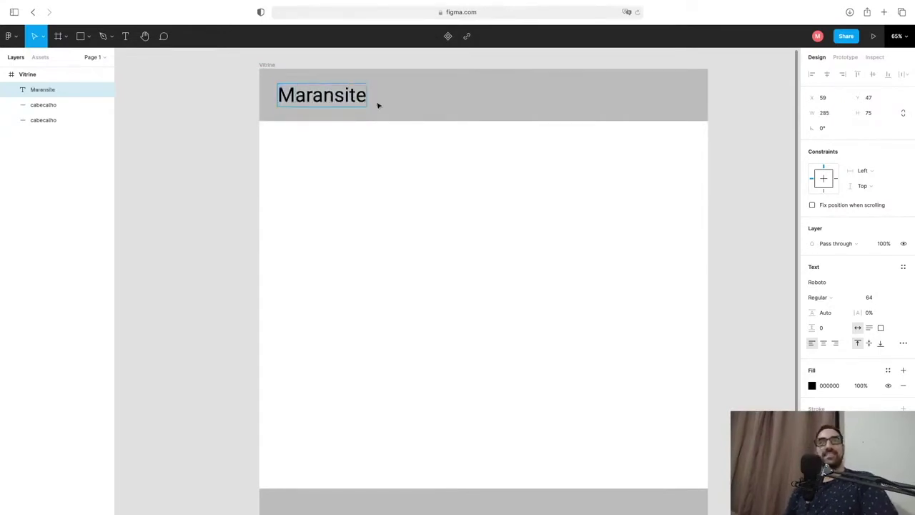
text(Car)
key(Escape)
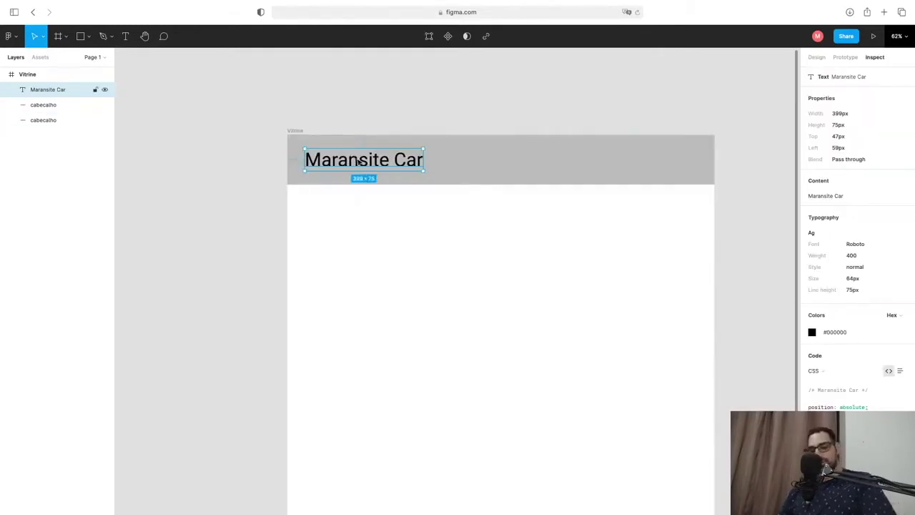
Step: Centre Maransite Car vertically in the header at left 64, top 47
drag(359, 161, 361, 161)
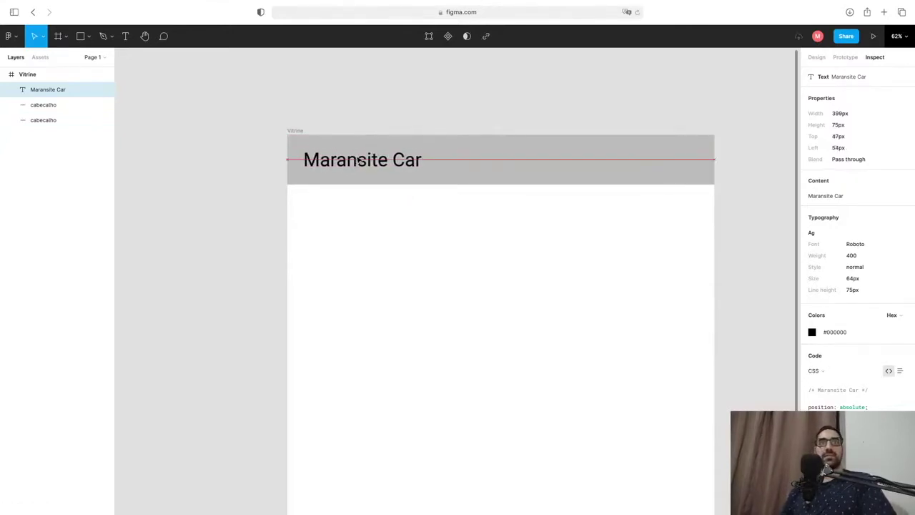
click(376, 198)
click(373, 161)
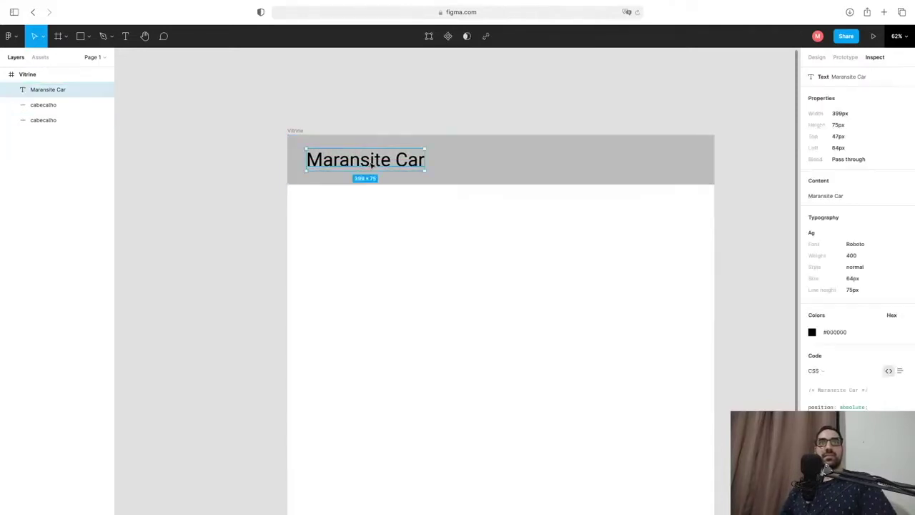
drag(591, 283, 576, 294)
scroll(575, 294, right, 5)
scroll(576, 295, up, 2)
click(543, 261)
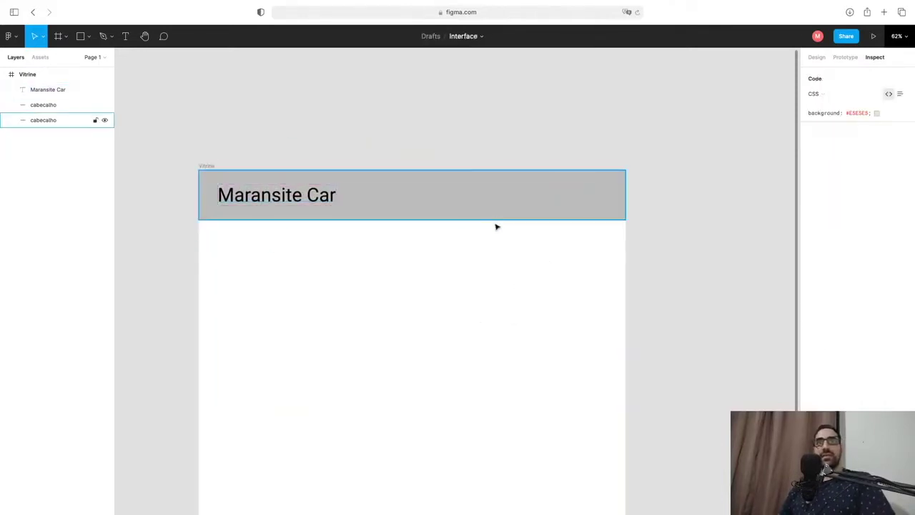
right_click(441, 227)
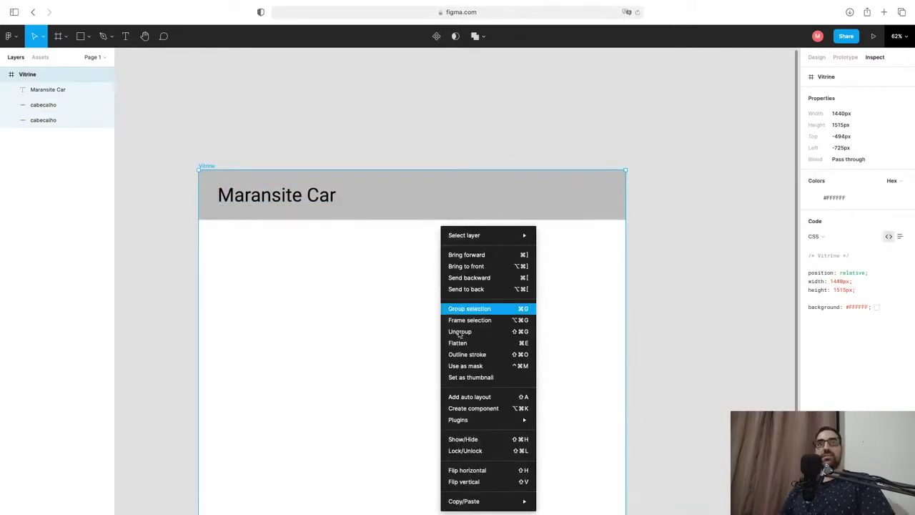
mouse_move(458, 420)
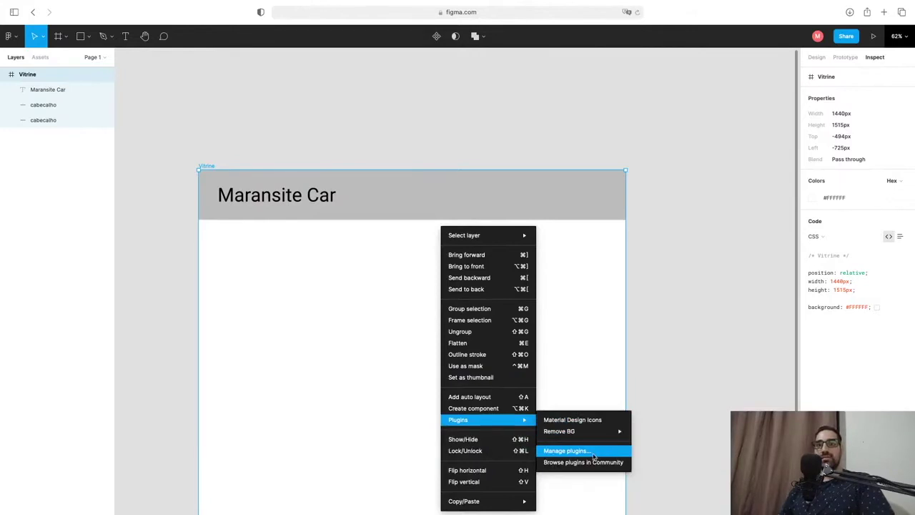
Step: Review installed plugins, open Community plugins in a new tab, and return to Interface
click(587, 453)
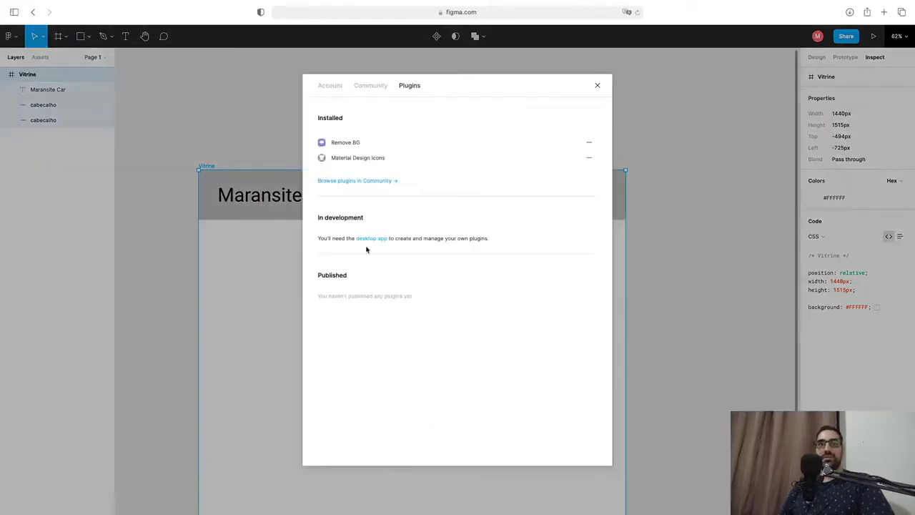
click(597, 85)
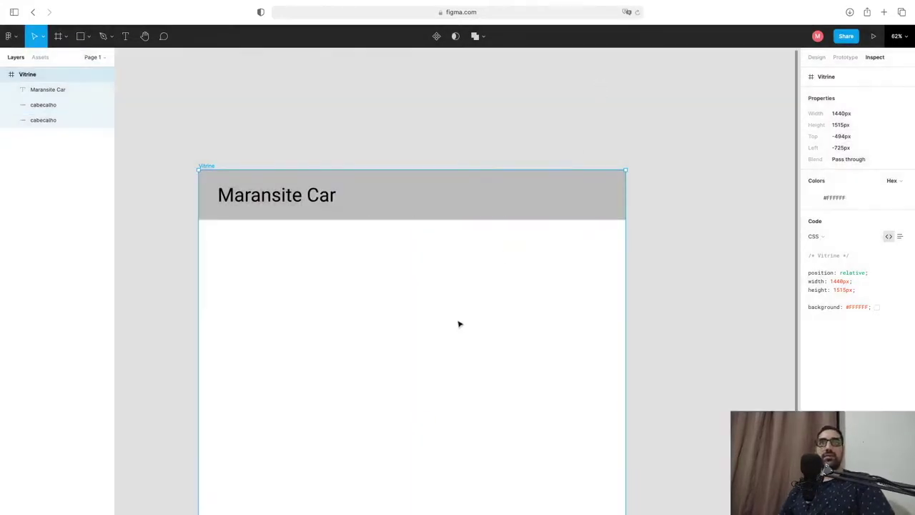
right_click(460, 323)
mouse_move(500, 419)
click(618, 463)
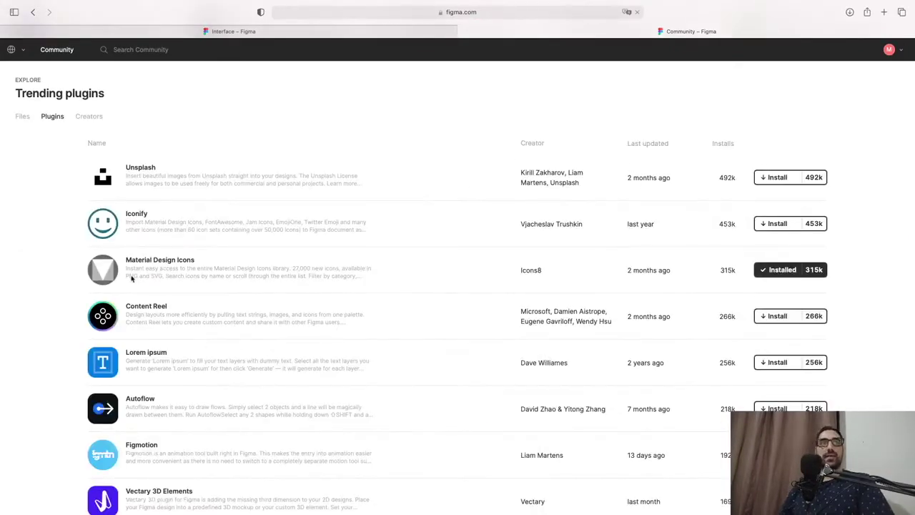
mouse_move(236, 31)
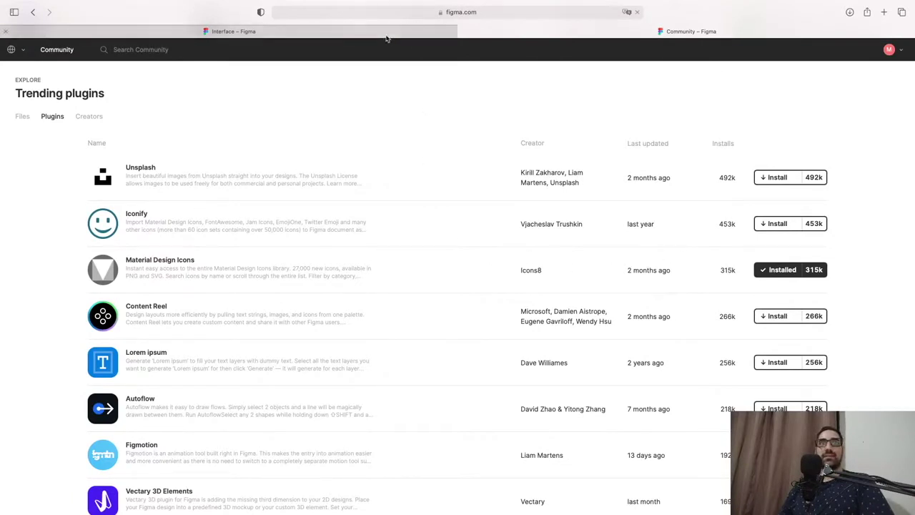
click(385, 36)
right_click(499, 330)
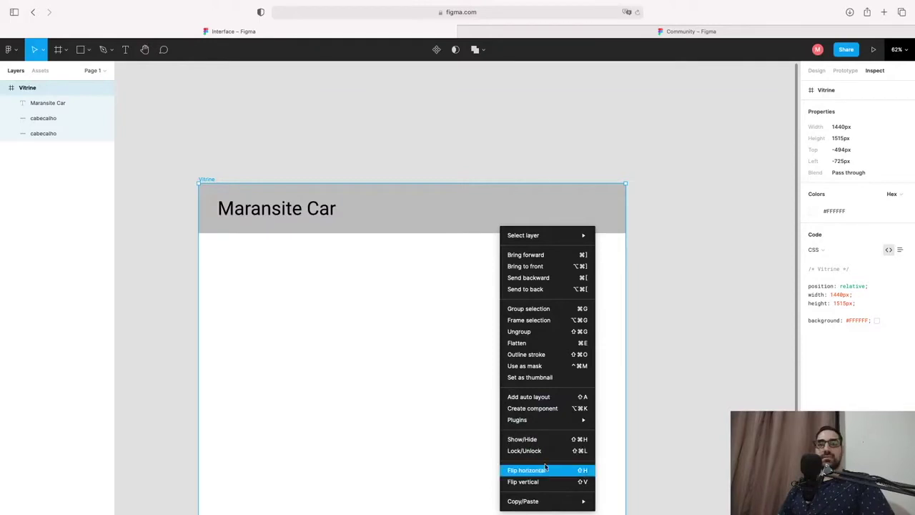
mouse_move(517, 419)
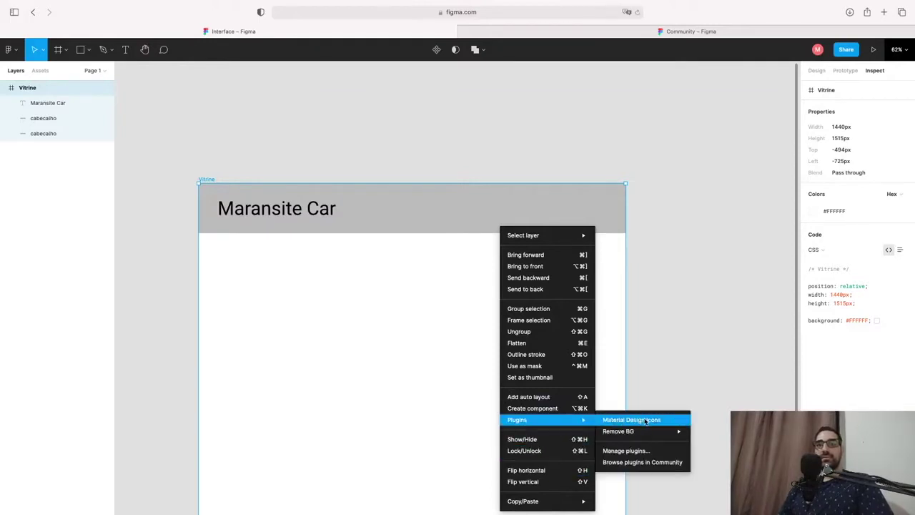
Step: Run Material Design Icons, search 'car', and drag directions_car into the Vitrine frame
click(645, 421)
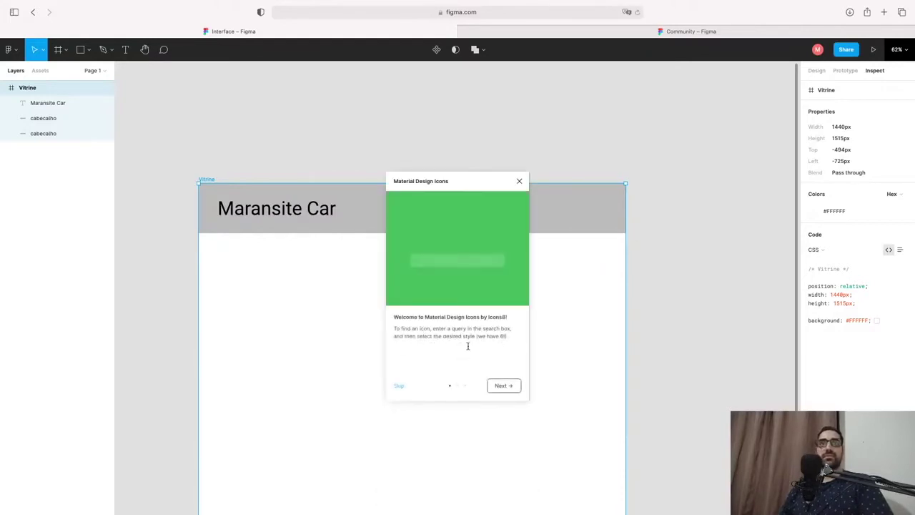
click(503, 385)
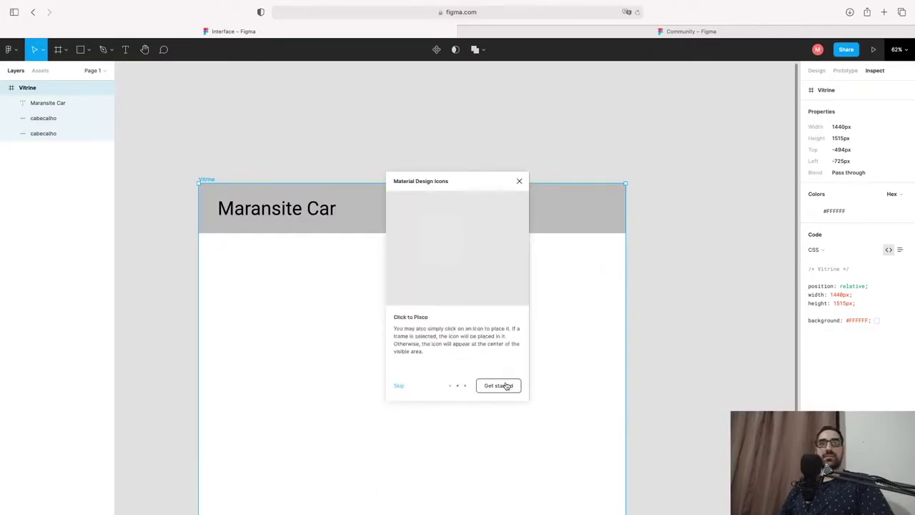
text(carc)
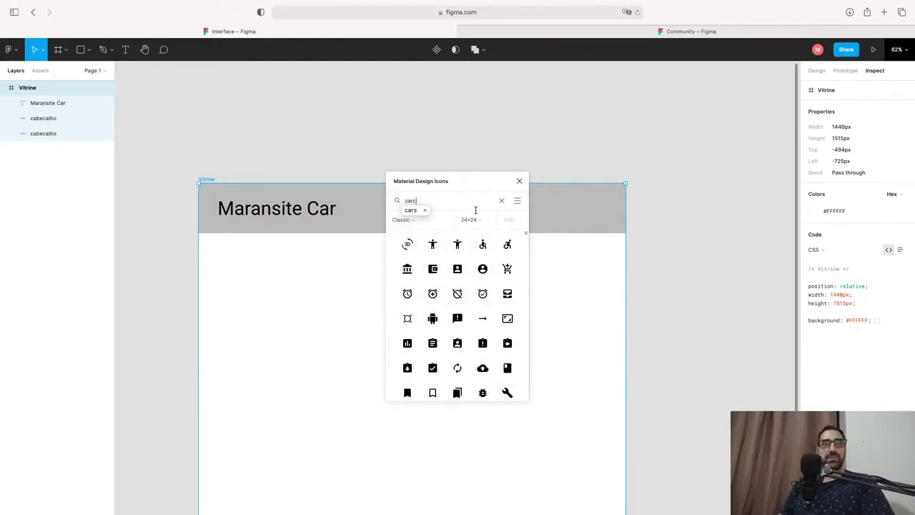
key(BackSpace)
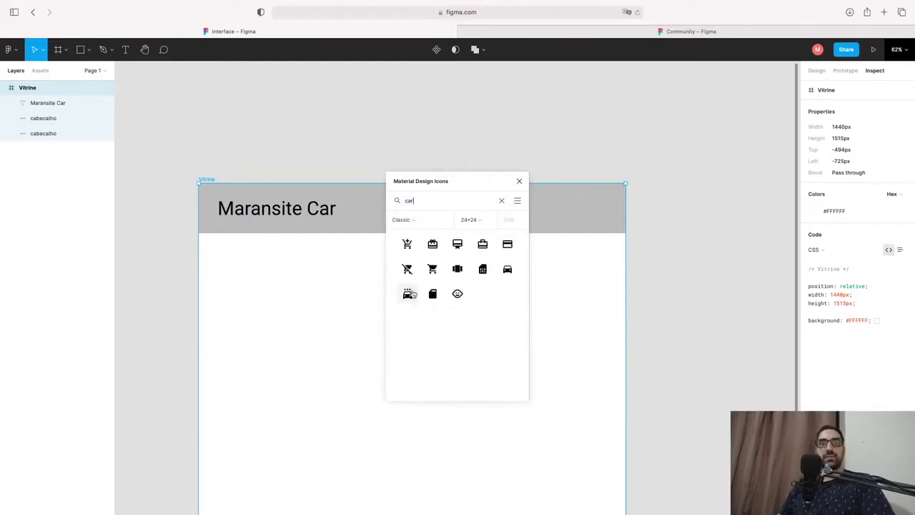
mouse_move(509, 272)
mouse_down()
mouse_move(542, 294)
mouse_move(558, 263)
mouse_up()
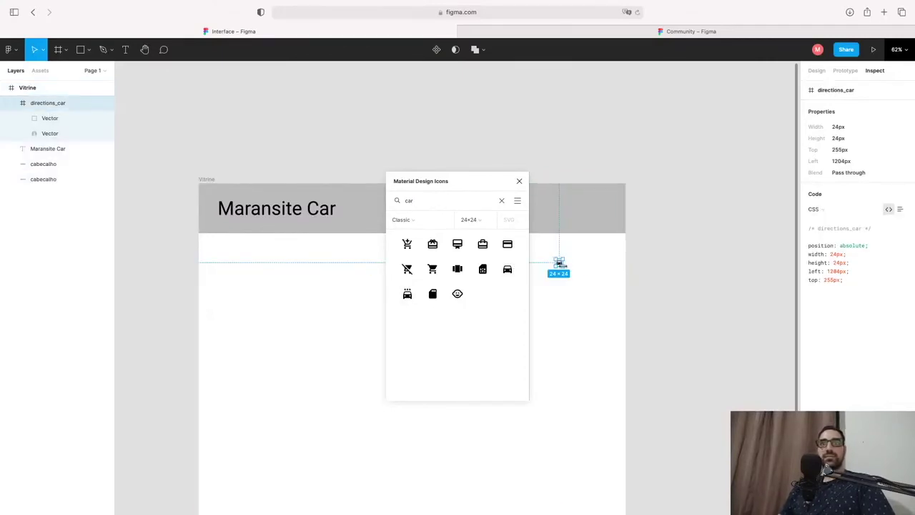
Step: Enlarge the car icon and move it up into the header
key(alt)
mouse_move(559, 263)
mouse_down()
mouse_move(624, 304)
mouse_move(594, 212)
mouse_up()
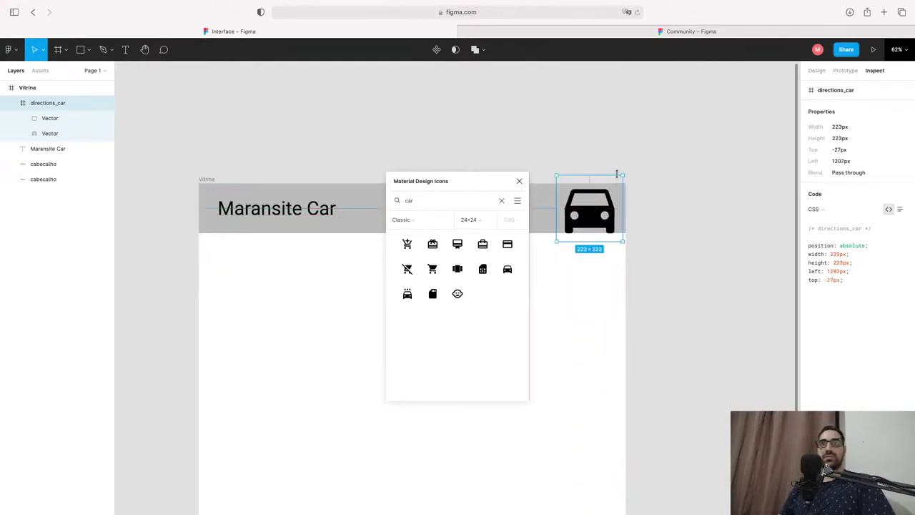
mouse_move(623, 175)
mouse_down()
mouse_move(586, 212)
mouse_move(605, 215)
mouse_up()
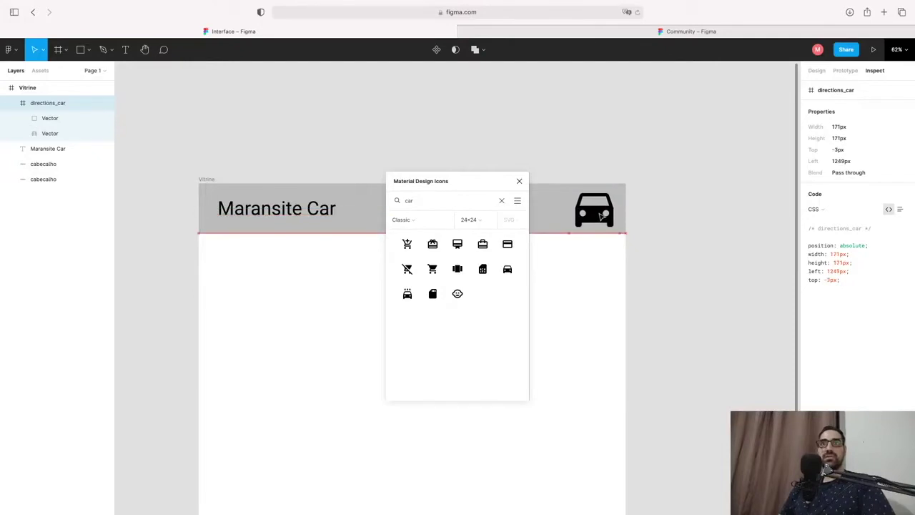
drag(605, 214, 598, 220)
key(Escape)
click(518, 181)
drag(508, 365, 527, 280)
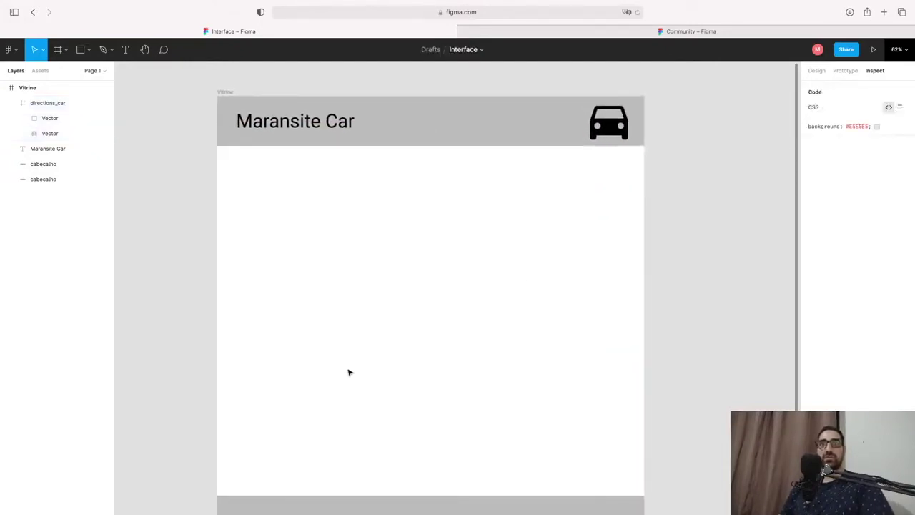
Step: Shift Maransite Car right and put the 171 × 171 car icon at the header's left
click(607, 123)
drag(461, 292, 463, 314)
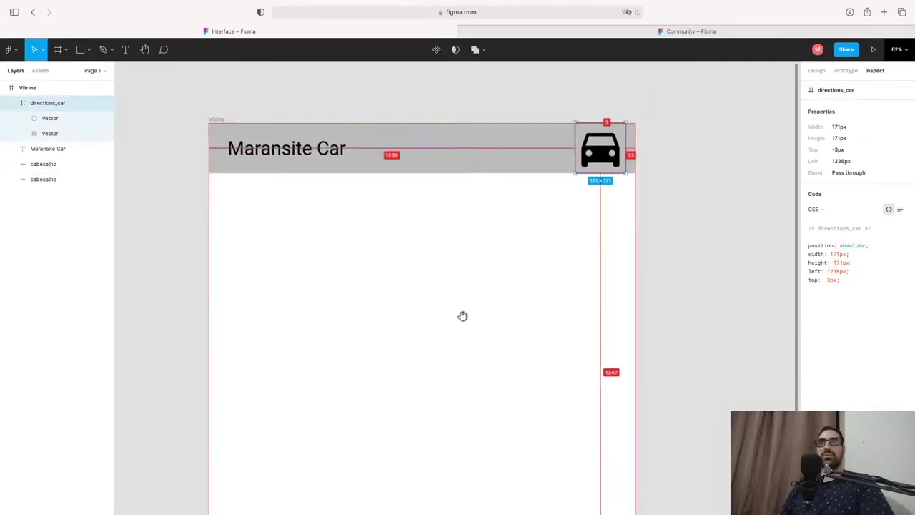
click(328, 162)
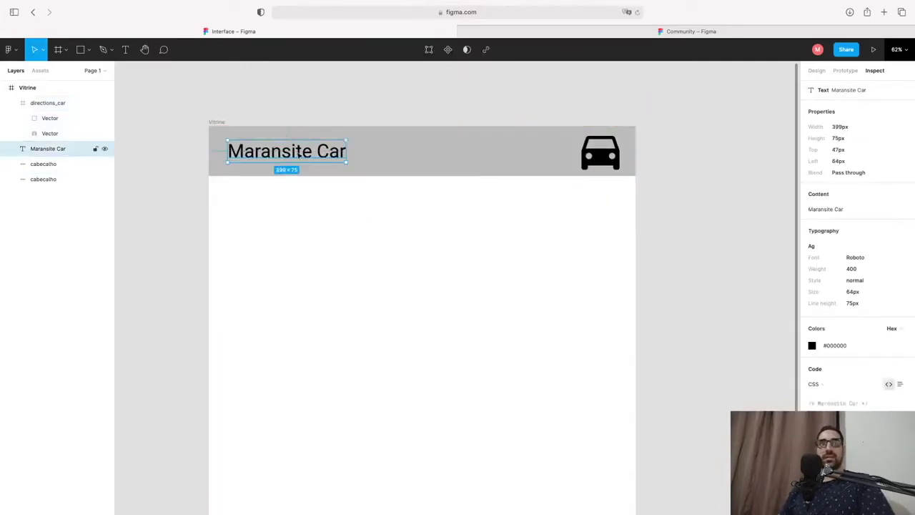
drag(299, 153, 340, 153)
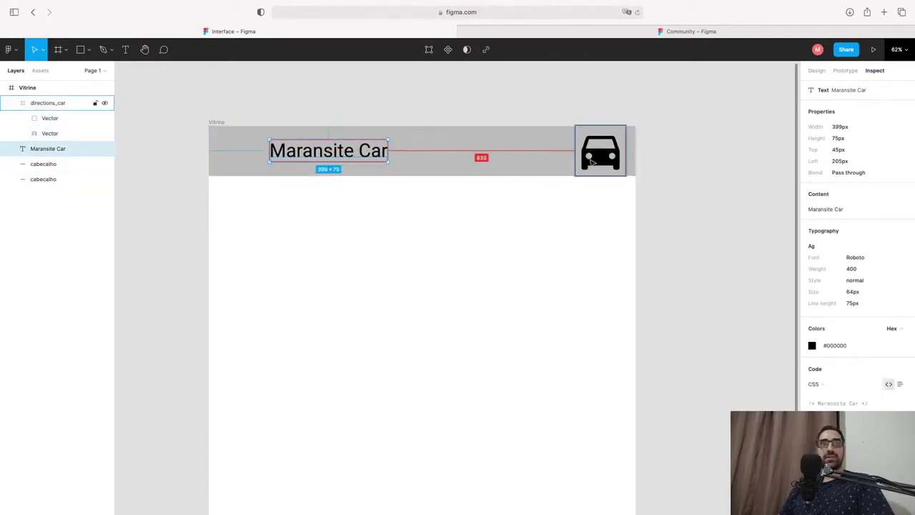
drag(591, 163, 233, 162)
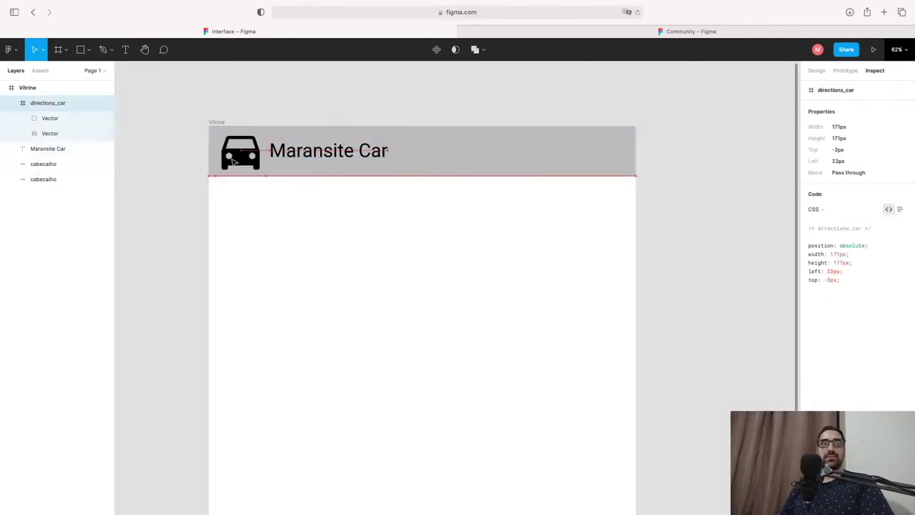
click(335, 247)
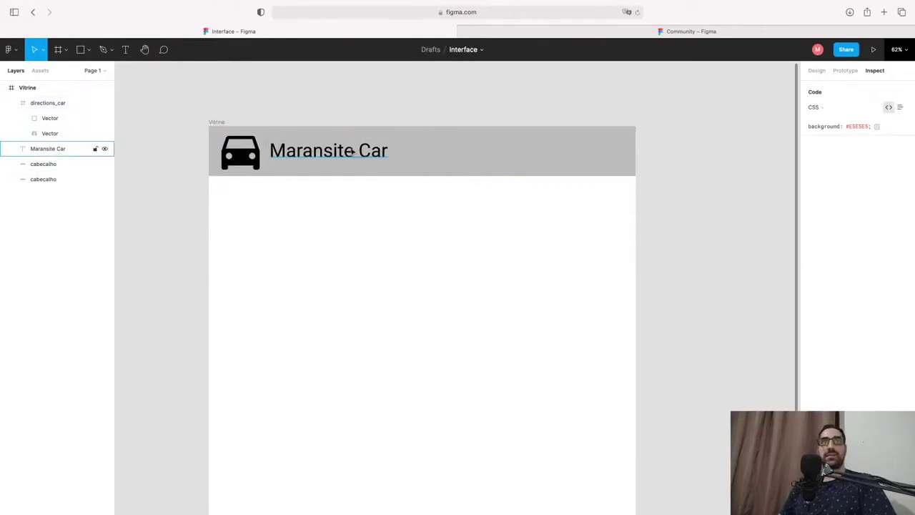
key(t)
click(429, 204)
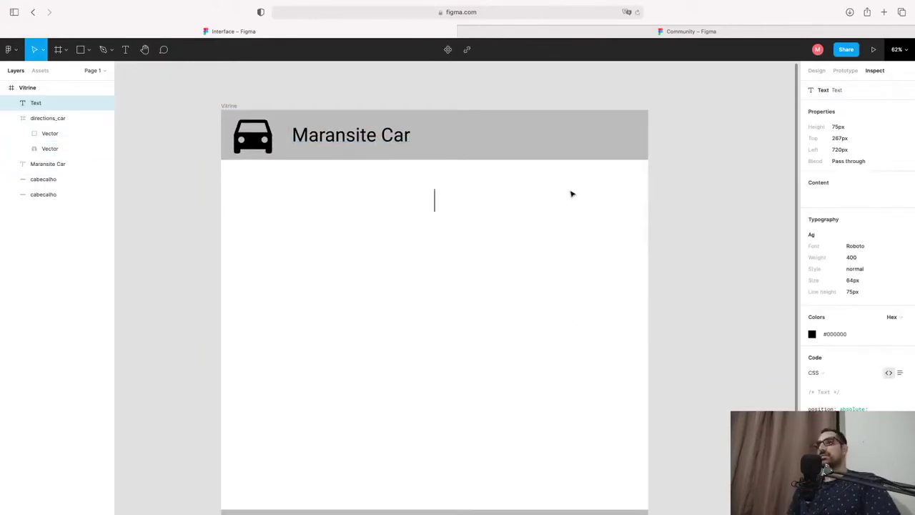
Step: Place a 'Modelos' heading at the left below the header, aligned with the car icon and title
text(Modelos)
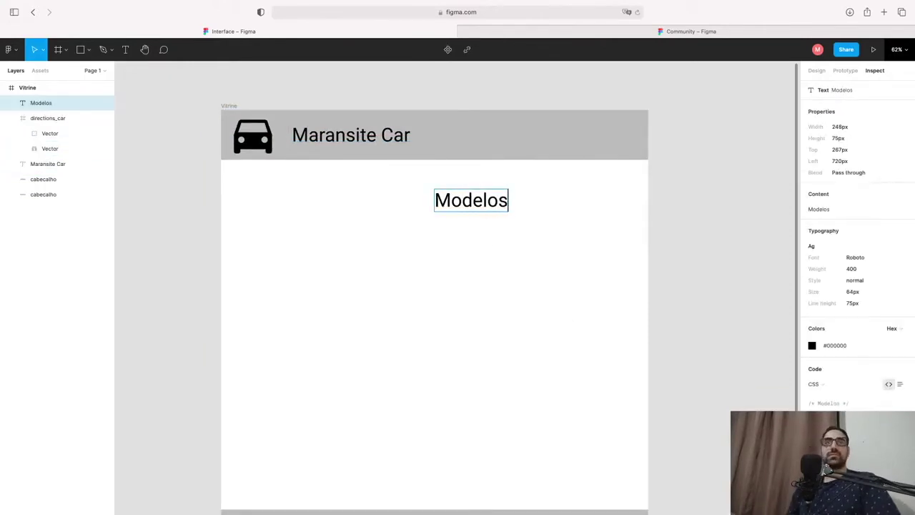
drag(497, 204, 296, 195)
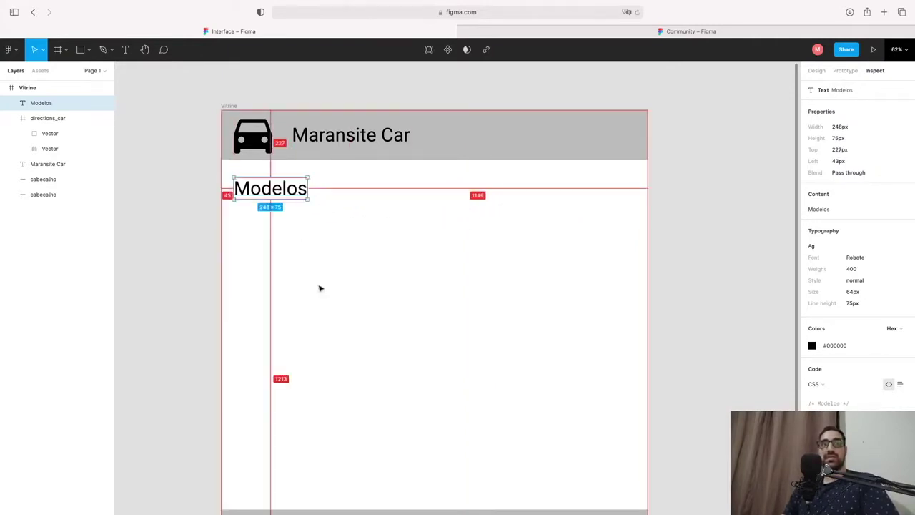
click(365, 288)
drag(366, 335, 452, 321)
click(371, 179)
drag(375, 181, 378, 182)
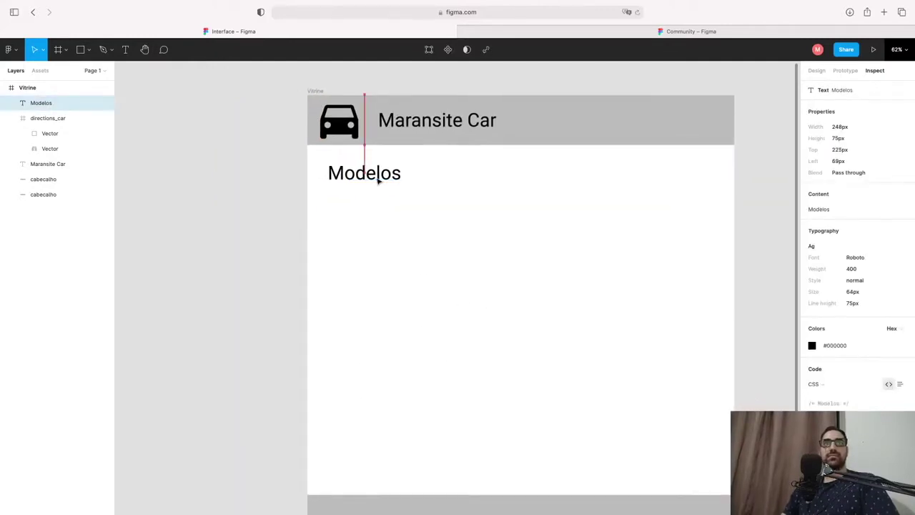
drag(343, 126, 352, 126)
click(464, 119)
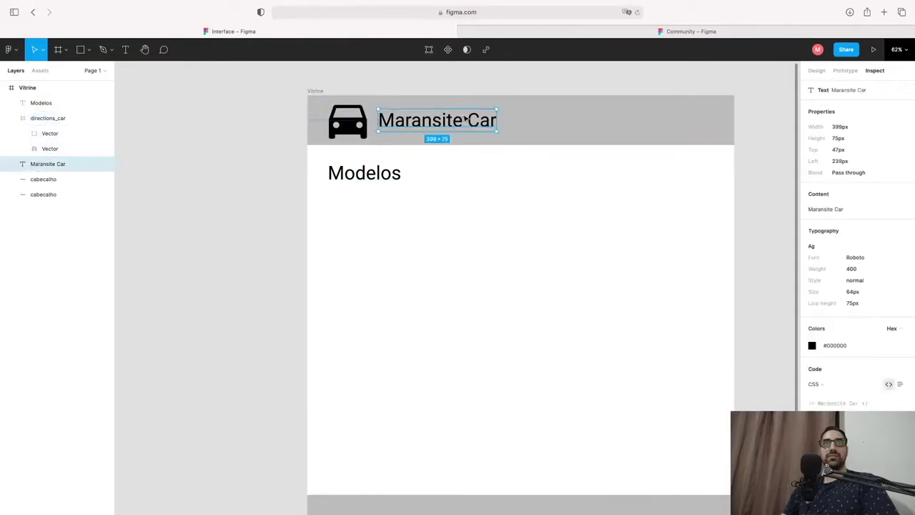
click(544, 306)
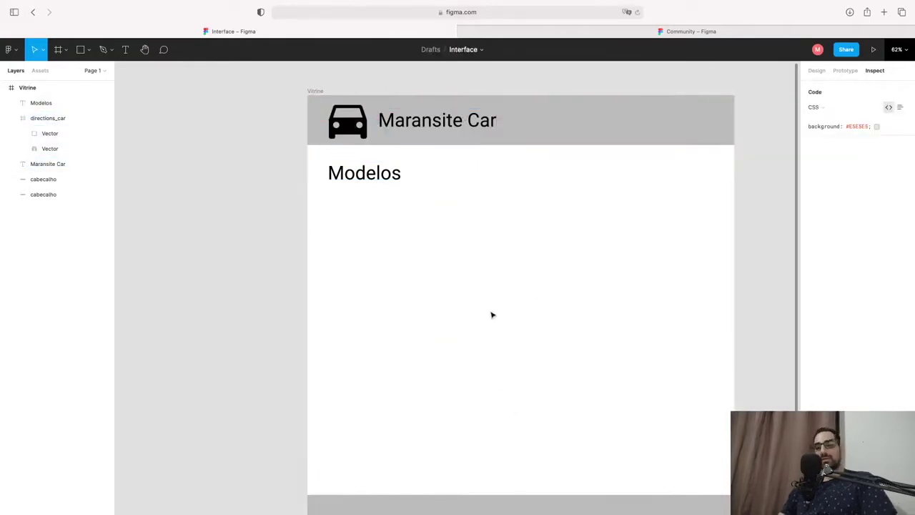
Step: Draw a grey 249×312 card below Modelos and duplicate it into four cards
key(r)
drag(328, 192, 399, 286)
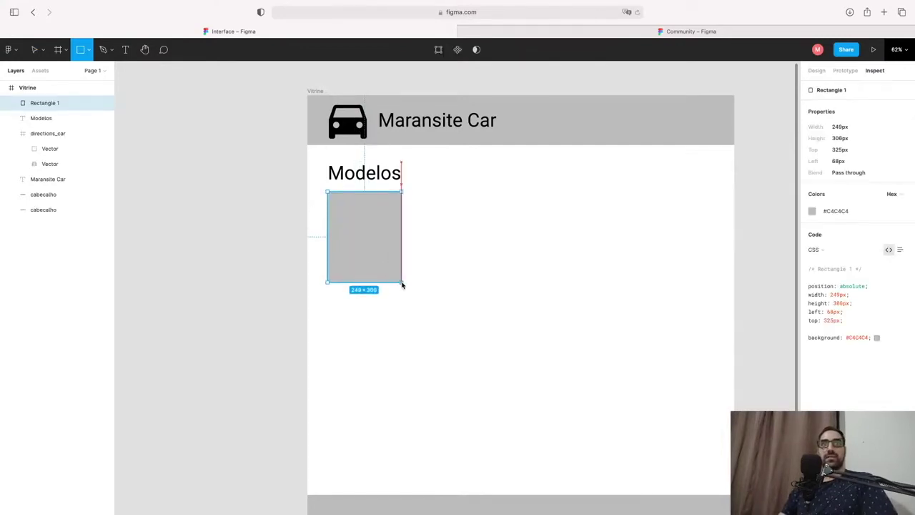
drag(399, 286, 401, 285)
click(529, 283)
click(353, 243)
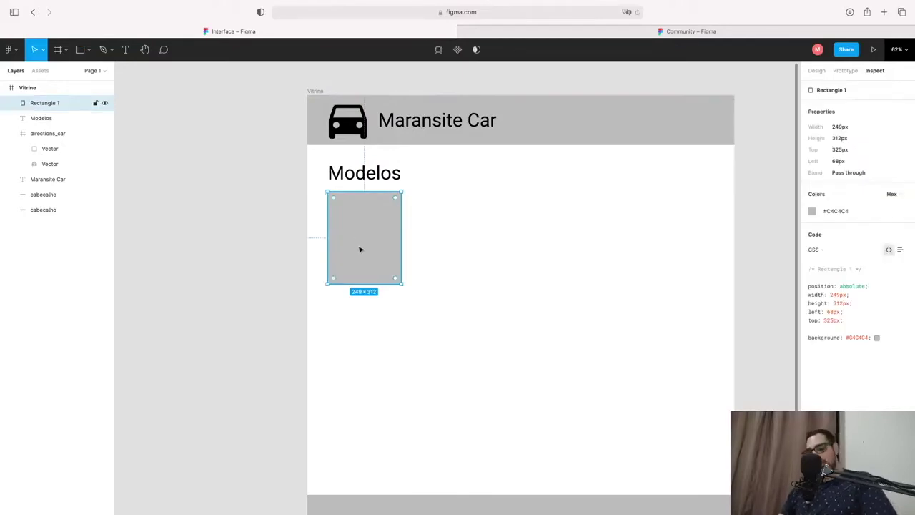
drag(361, 243, 448, 243)
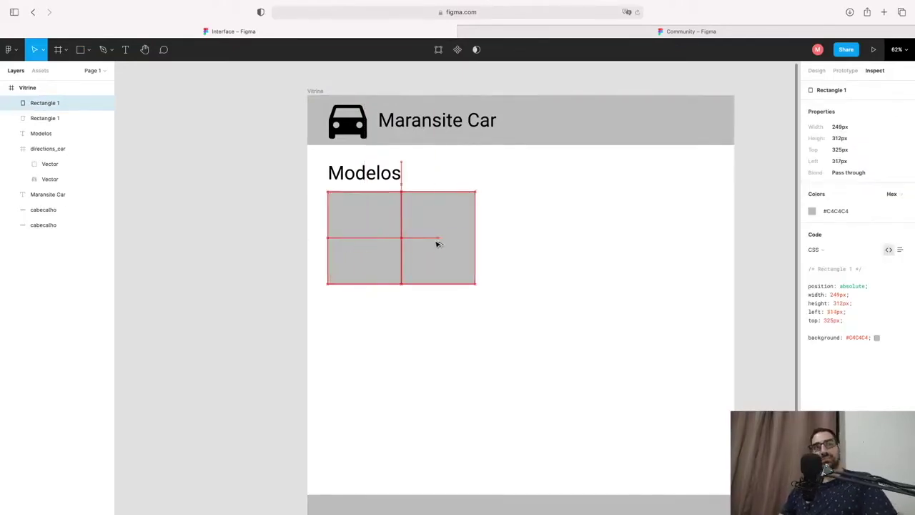
click(398, 321)
mouse_move(371, 356)
mouse_down()
mouse_move(448, 247)
mouse_move(606, 264)
mouse_up()
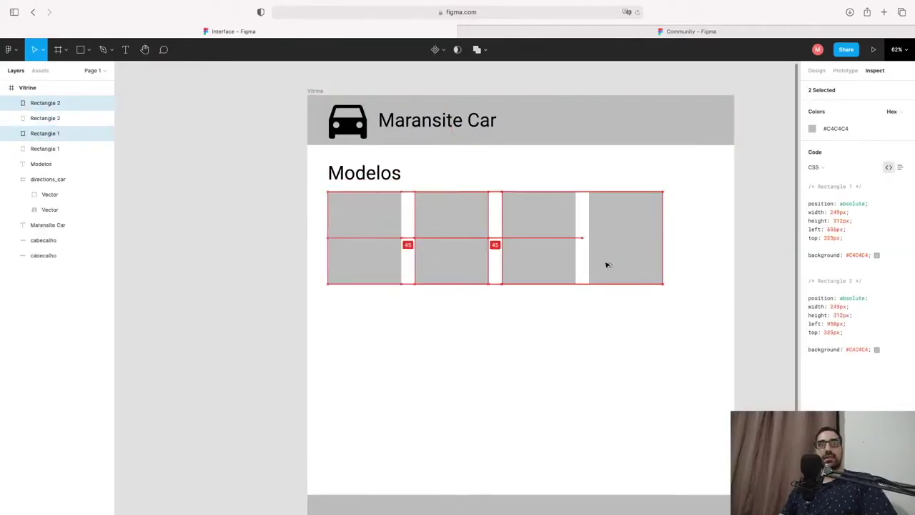
drag(606, 264, 621, 264)
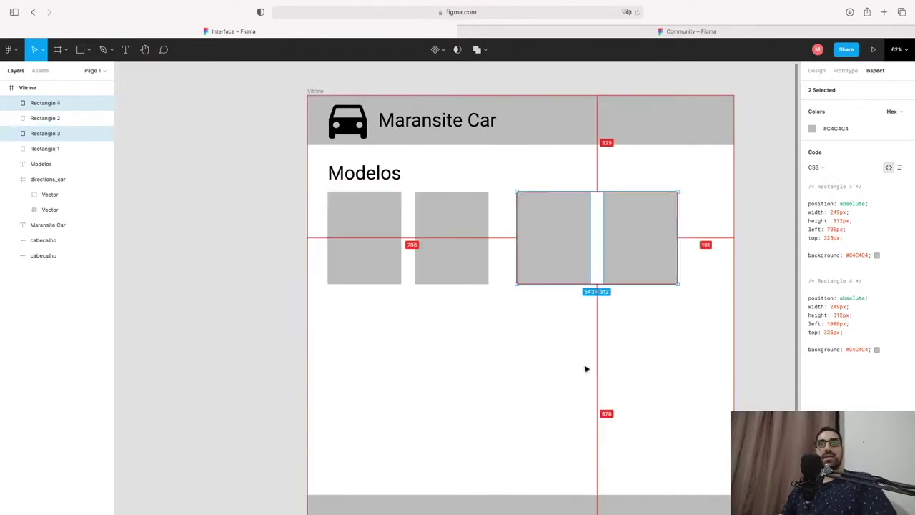
Step: Space the four cards evenly with Tidy Up and add a fifth copy at the right
click(378, 319)
click(339, 253)
click(330, 336)
drag(341, 361, 670, 230)
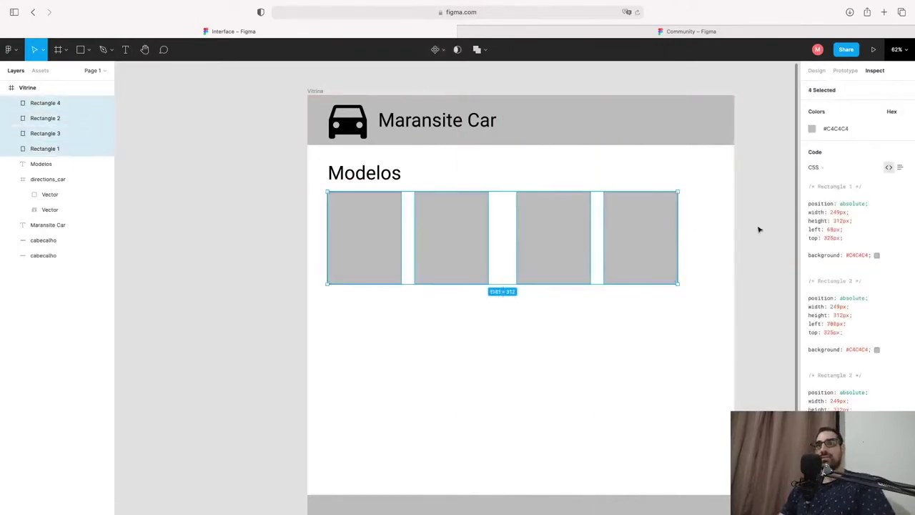
key(alt)
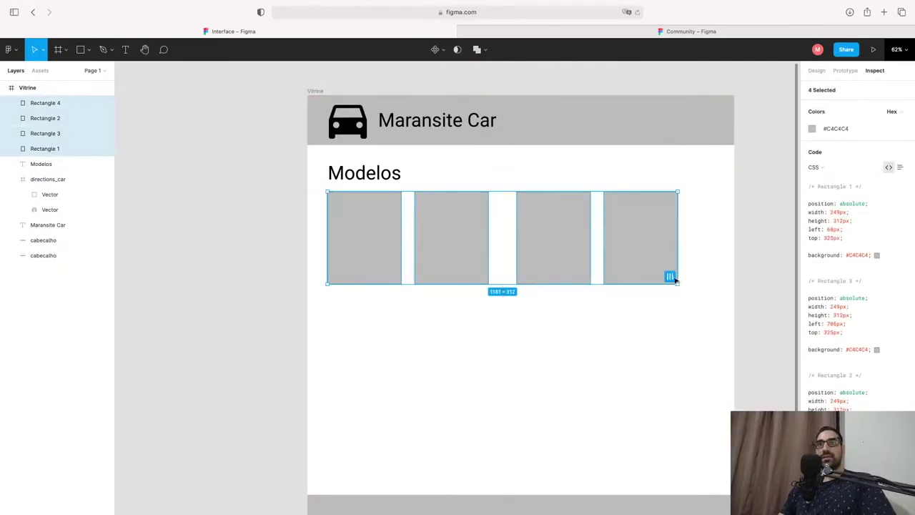
click(671, 278)
click(652, 390)
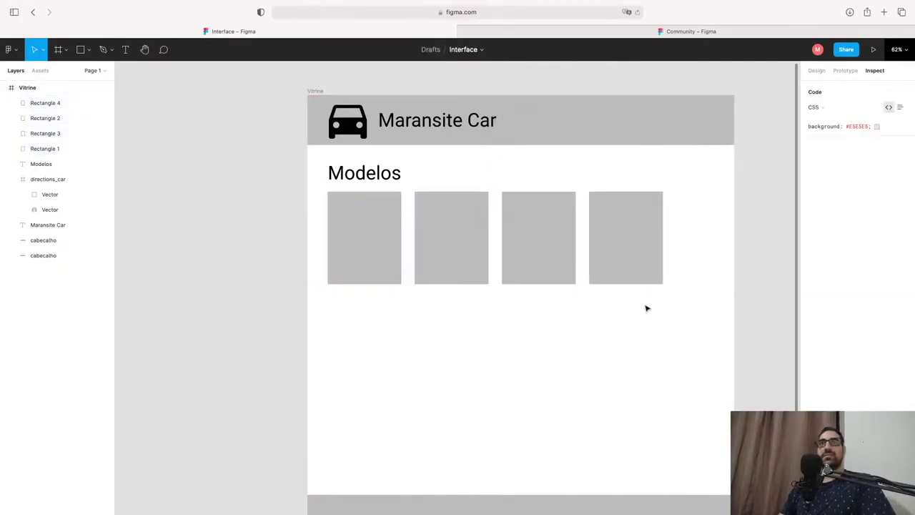
click(646, 271)
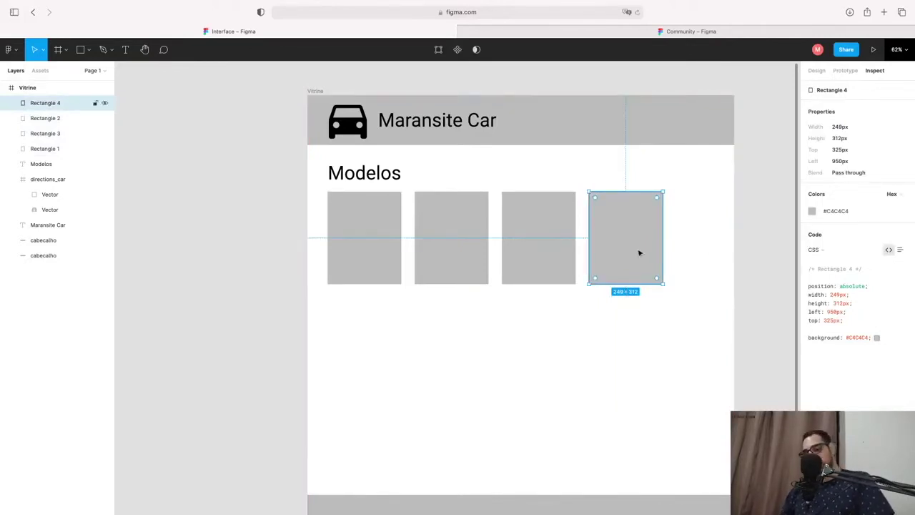
drag(641, 253, 726, 251)
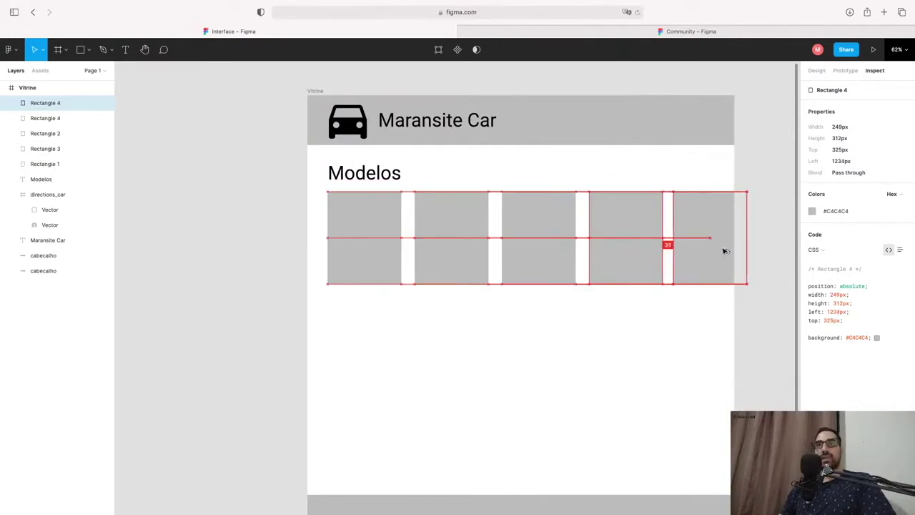
click(694, 370)
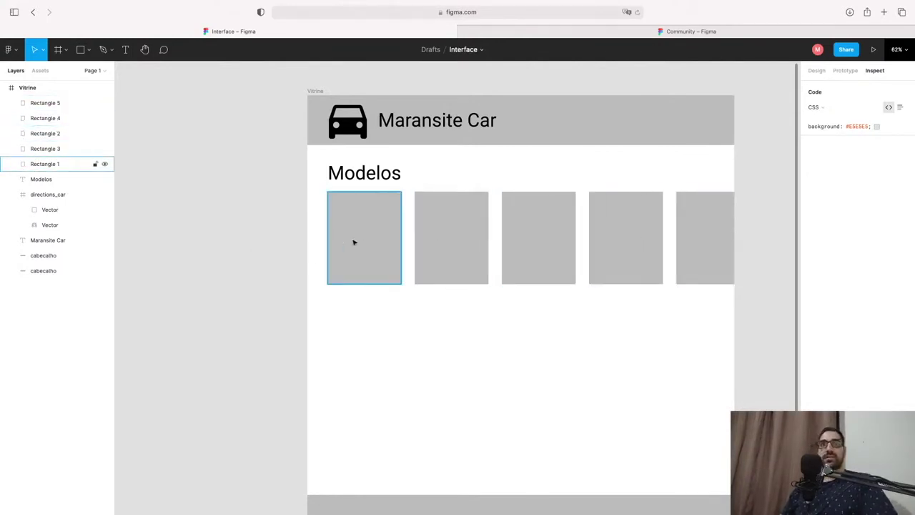
drag(346, 344, 725, 245)
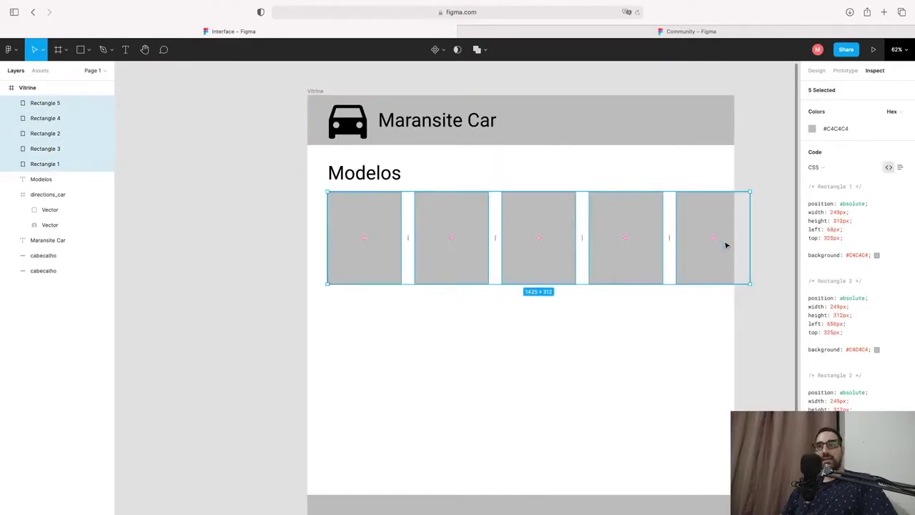
drag(618, 204, 621, 359)
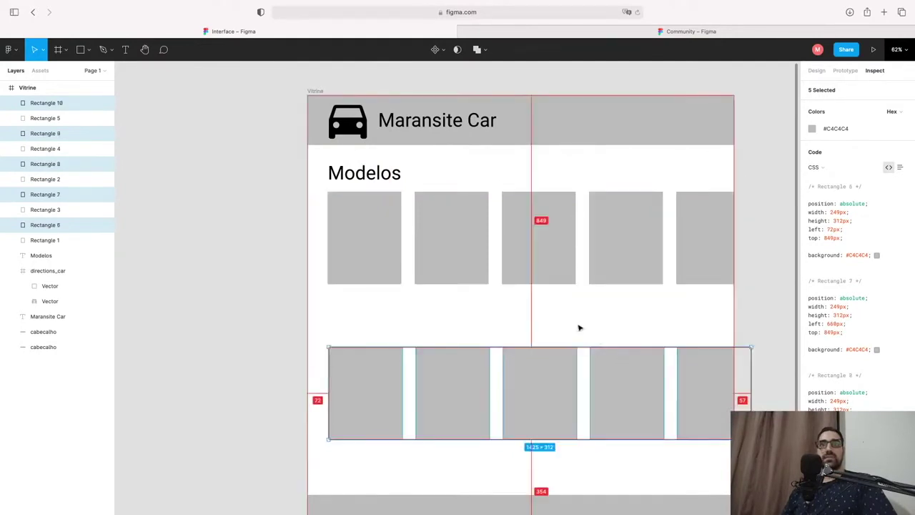
click(360, 175)
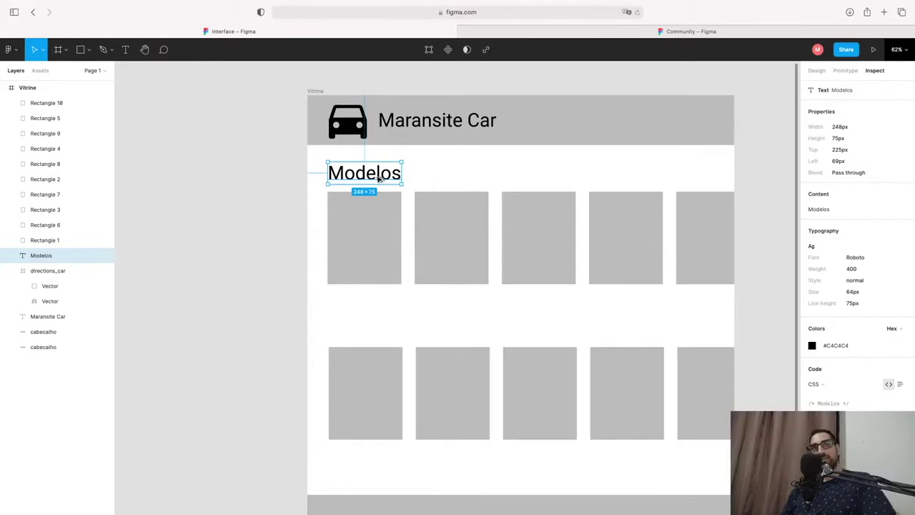
drag(380, 176, 381, 333)
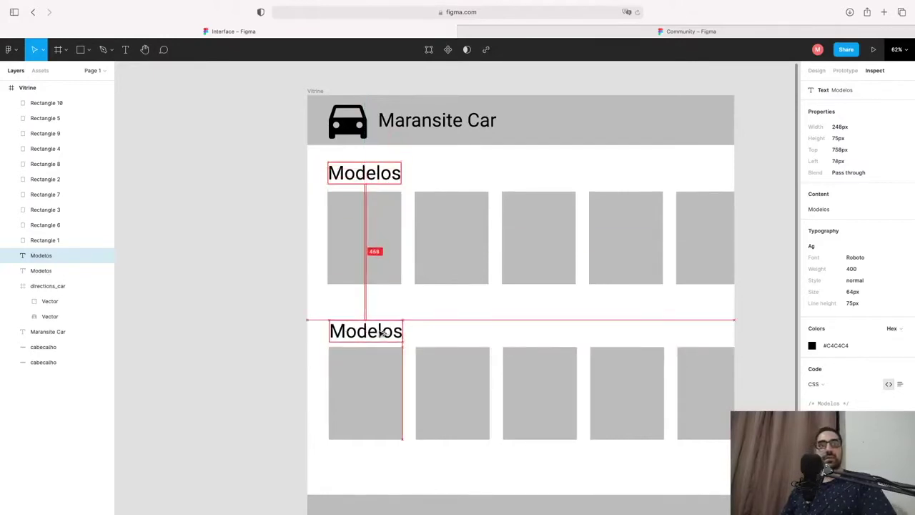
click(431, 310)
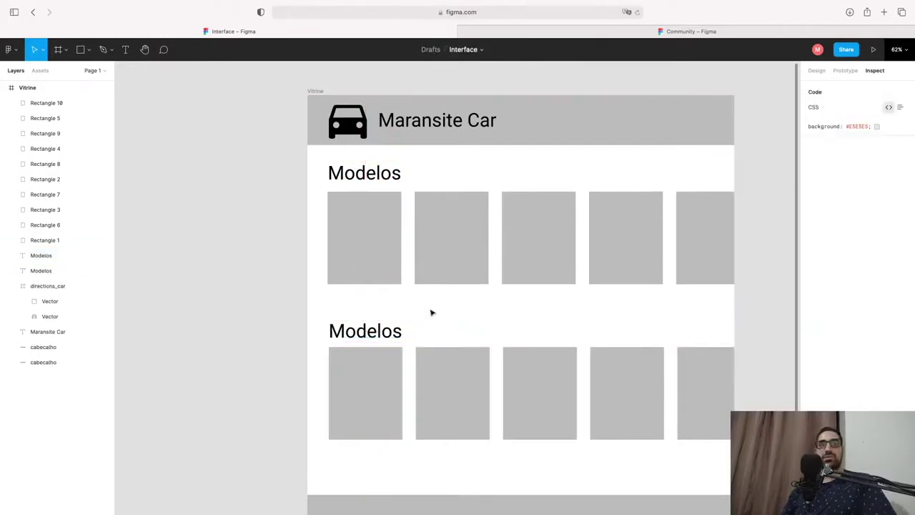
scroll(601, 397, down, 1)
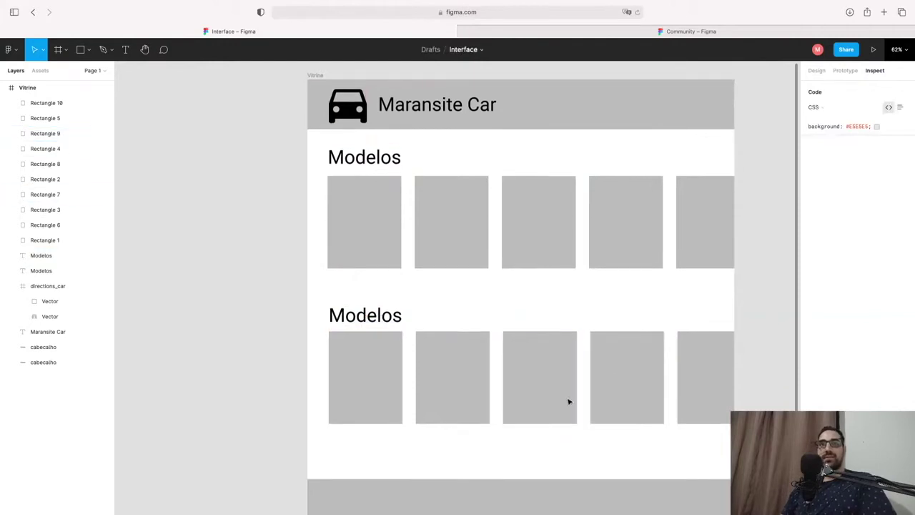
scroll(568, 402, down, 4)
scroll(567, 405, up, 3)
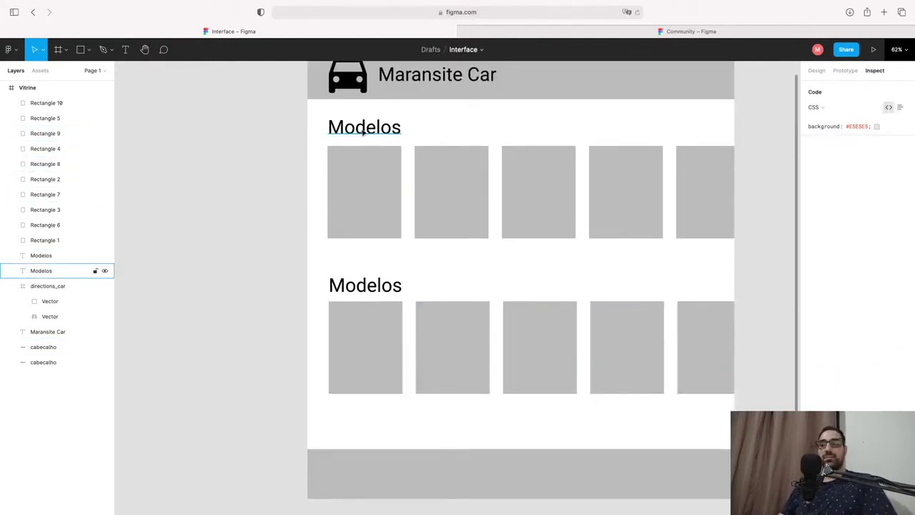
click(383, 196)
click(450, 199)
click(539, 203)
click(656, 204)
click(723, 198)
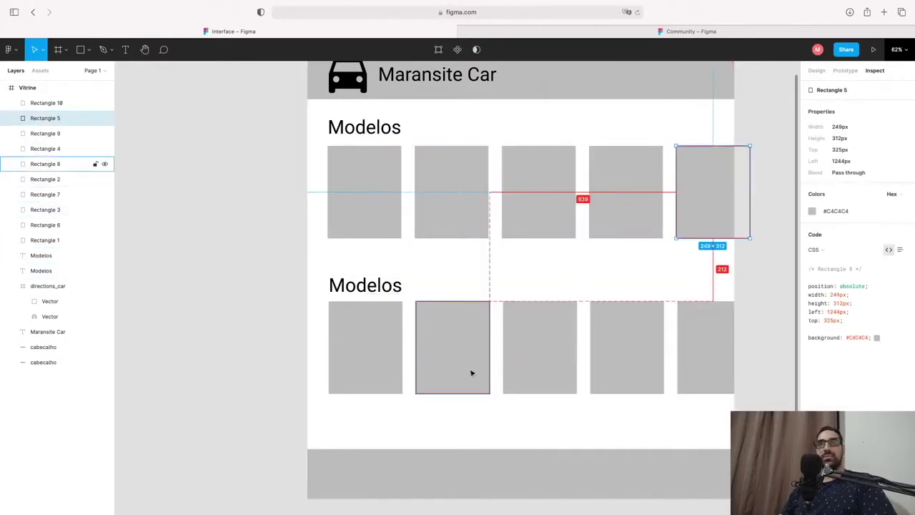
click(458, 202)
click(558, 198)
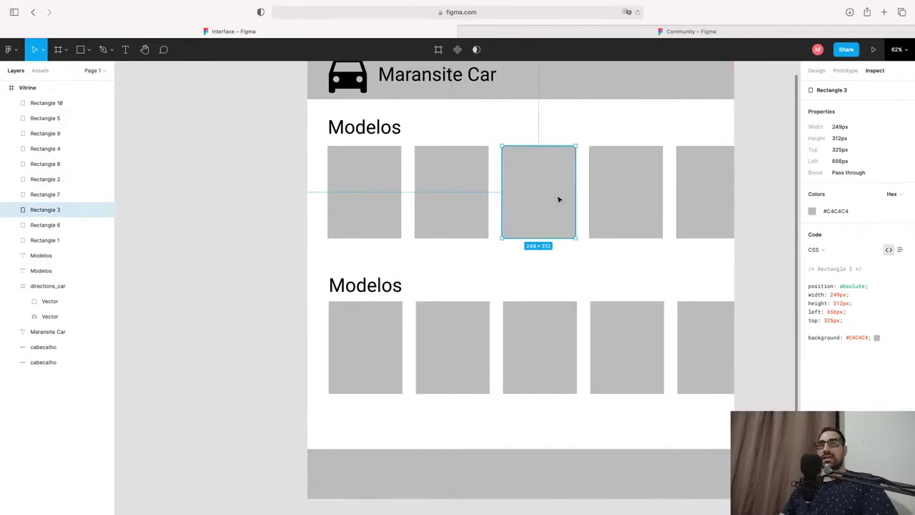
click(650, 207)
click(700, 206)
click(475, 222)
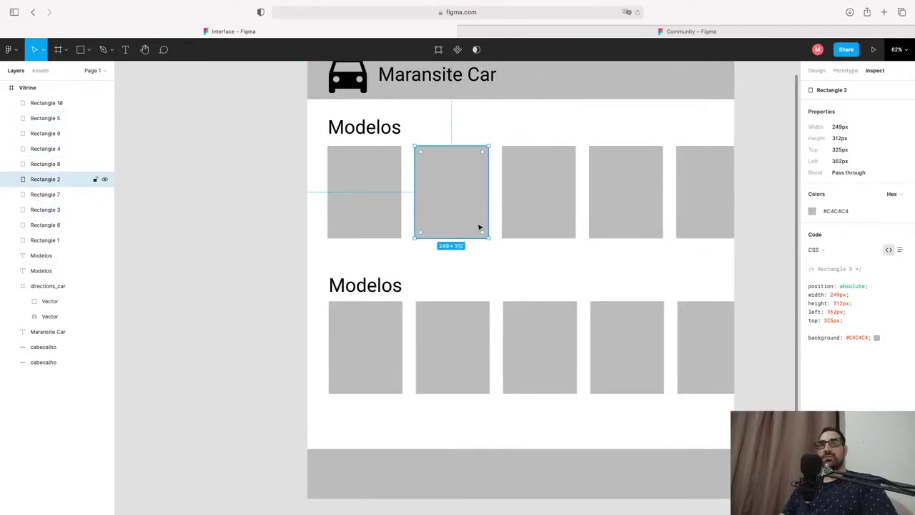
click(565, 218)
click(656, 218)
click(716, 213)
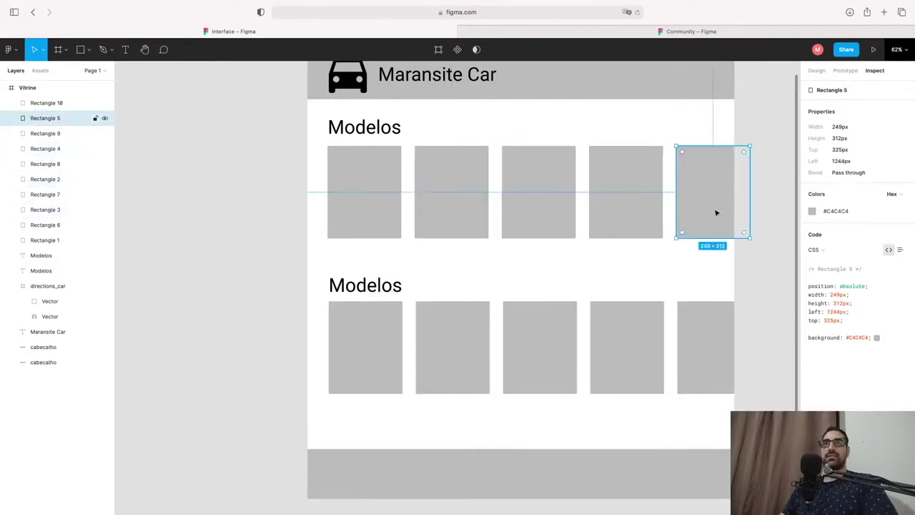
click(720, 366)
click(622, 364)
click(520, 364)
click(368, 214)
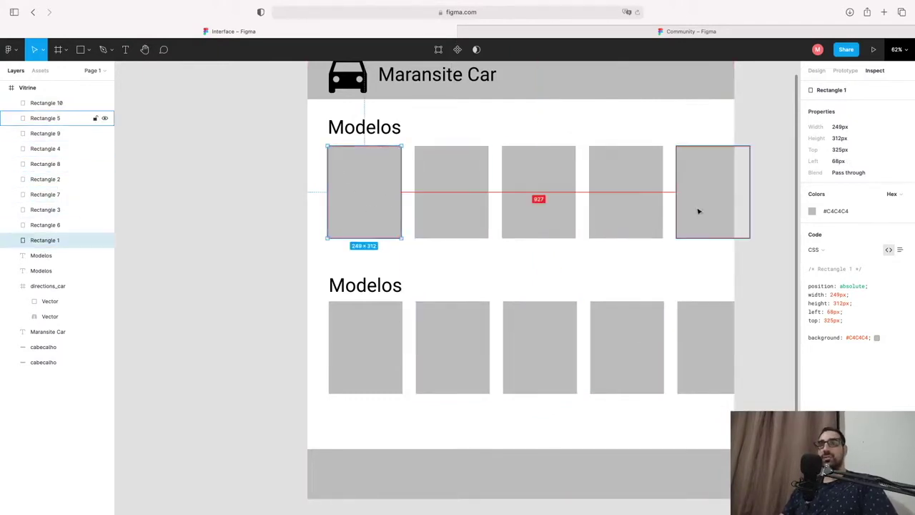
click(380, 121)
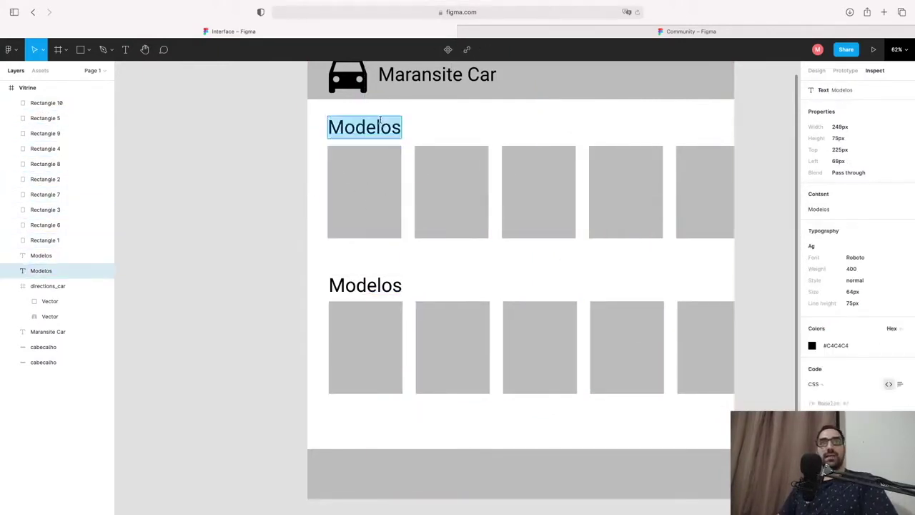
Step: Retitle the top heading 'Modelos mais Procurados'
text(Mas)
key(BackSpace)
text(is Procurados)
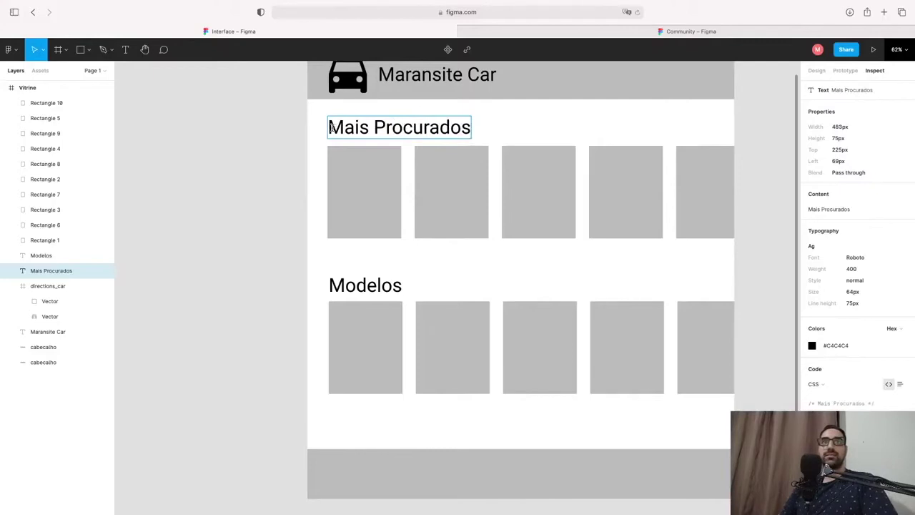
text(Modelos)
key(shift+Right)
text(m)
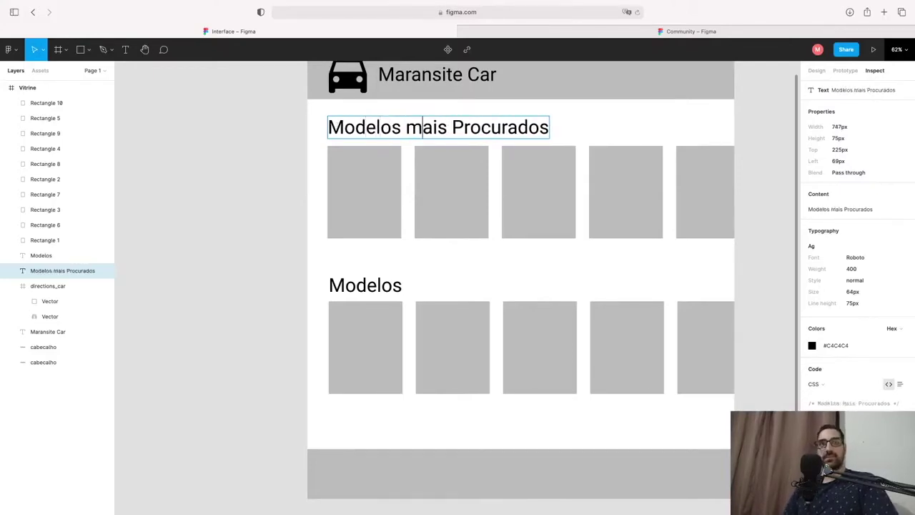
key(Escape)
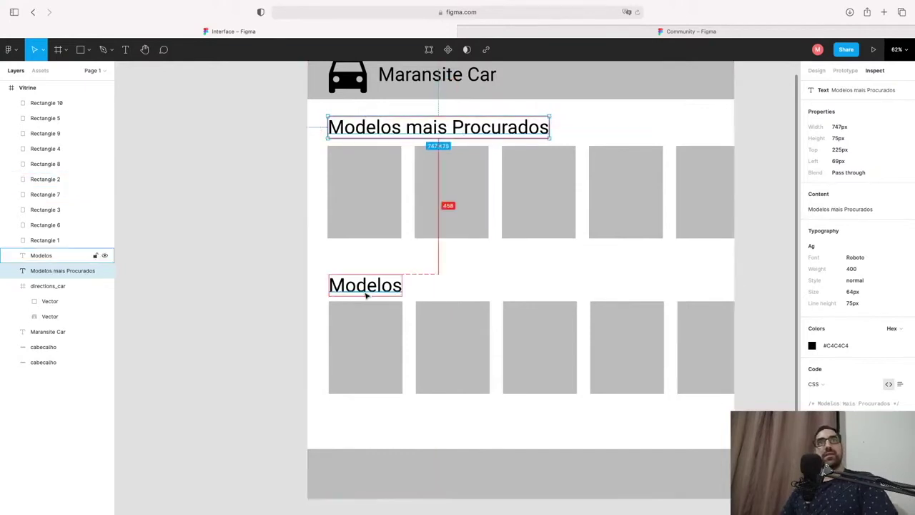
Step: Retitle the lower heading 'Carros de Luxo'
click(372, 286)
double_click(371, 286)
text(Carros )
text(de L)
text(xoo)
key(BackSpace)
click(358, 174)
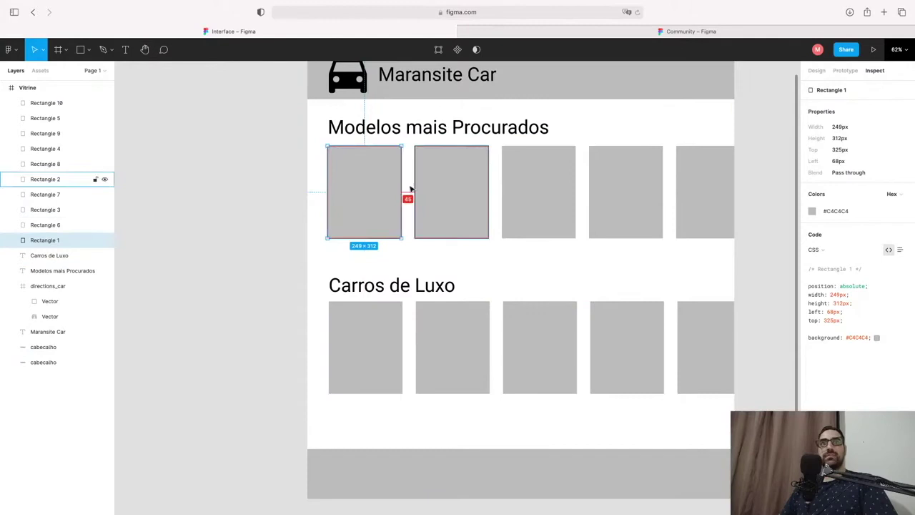
drag(378, 427, 729, 338)
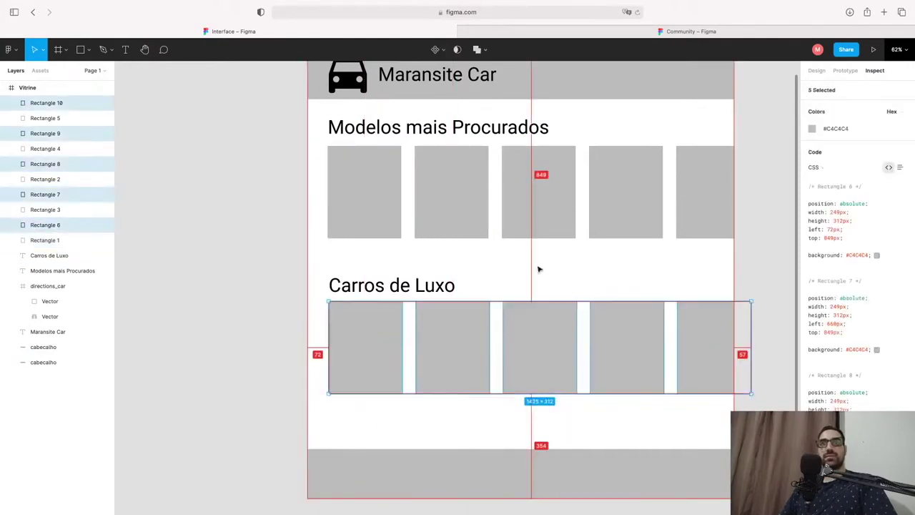
Step: Select both card rows and set a corner radius of 10 on all ten cards
drag(380, 258, 729, 173)
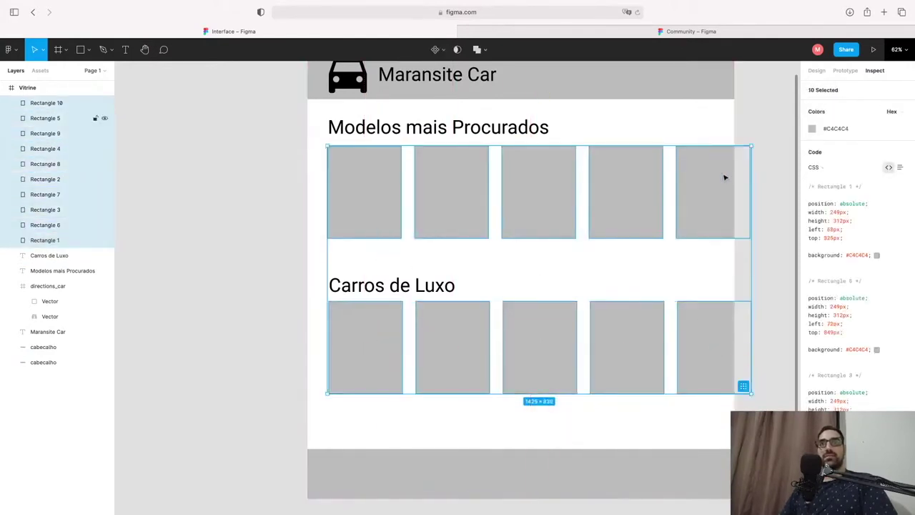
click(816, 70)
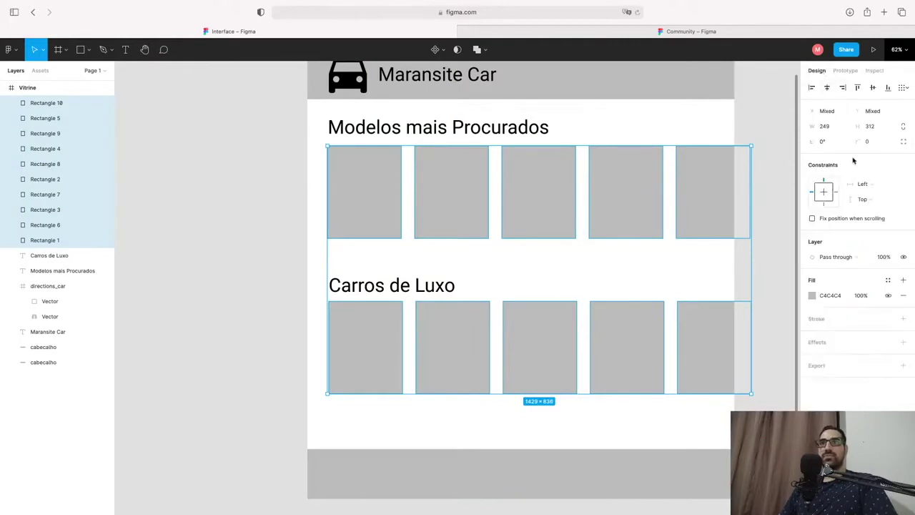
click(864, 142)
text(10)
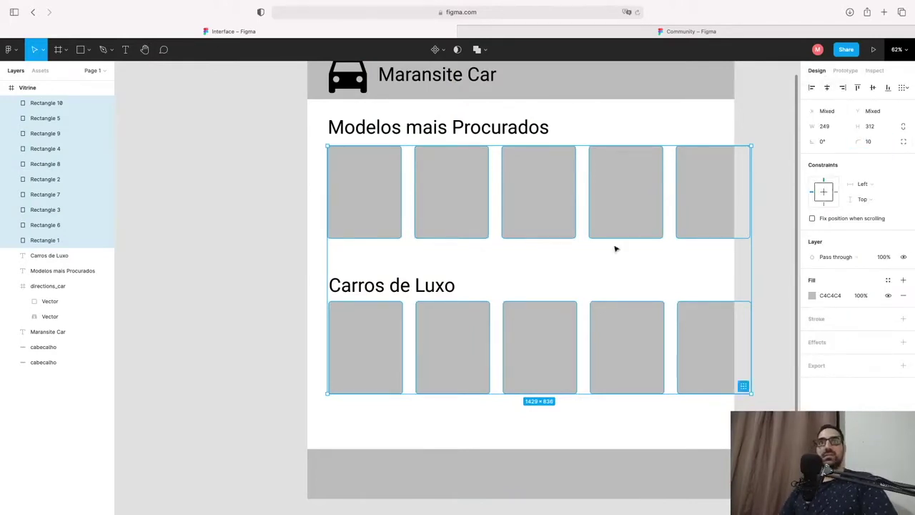
click(446, 234)
click(567, 269)
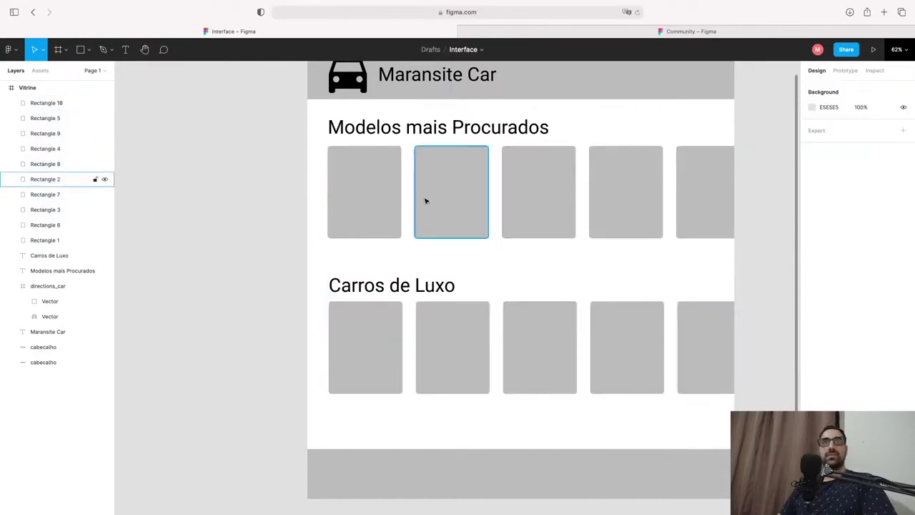
scroll(501, 174, left, 5)
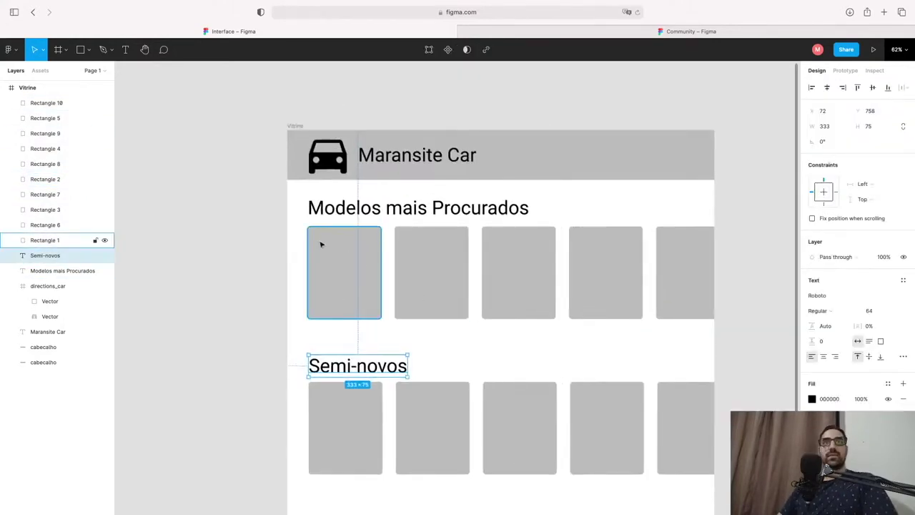
scroll(329, 250, left, 7)
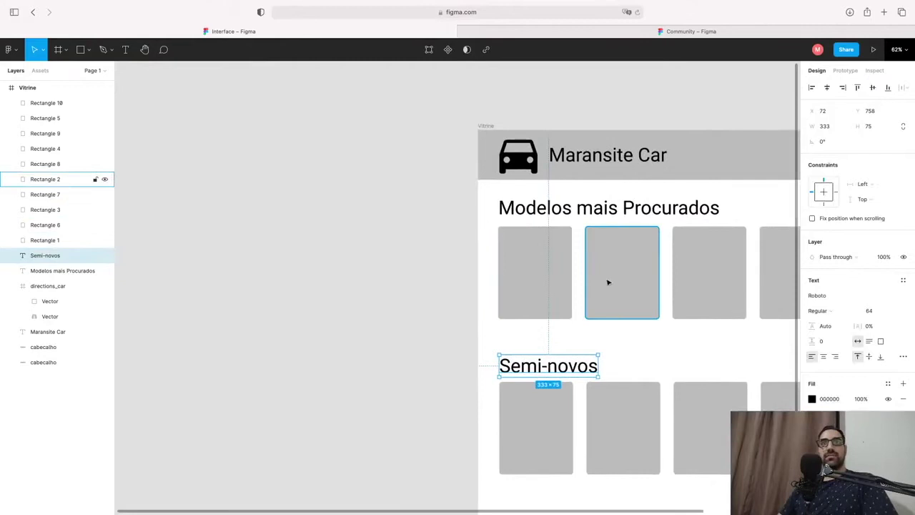
scroll(500, 284, right, 4)
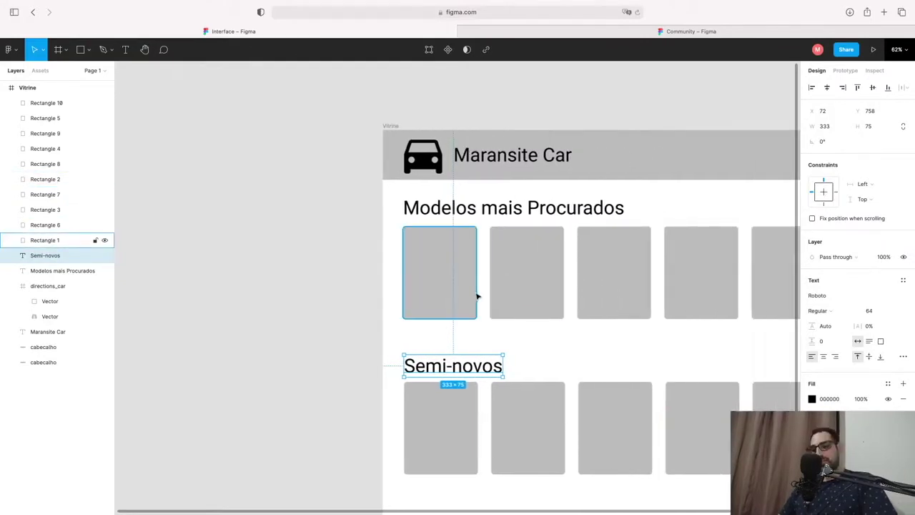
scroll(479, 295, up, 5)
scroll(478, 295, down, 1)
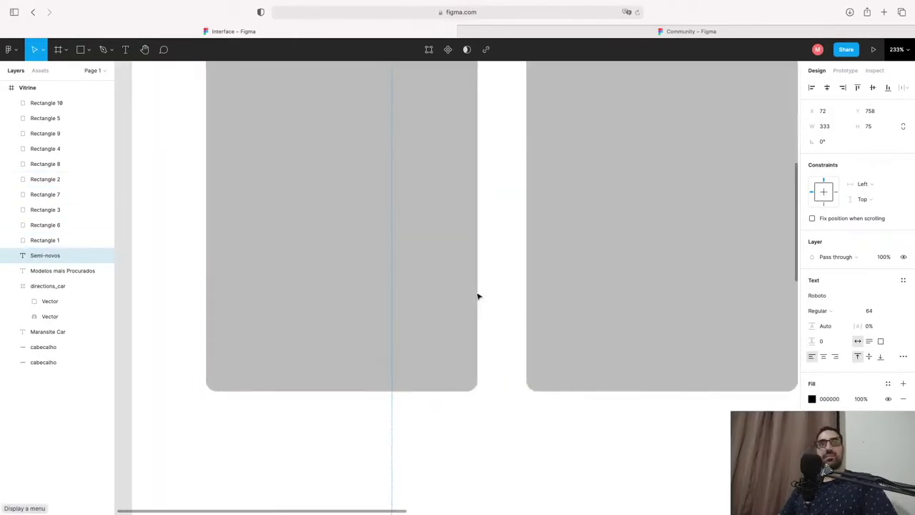
scroll(458, 304, down, 3)
click(447, 313)
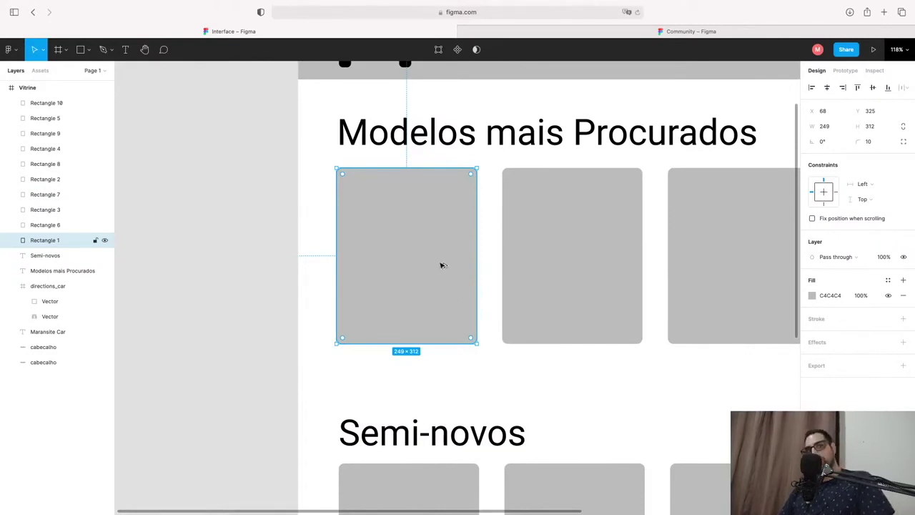
Step: Duplicate the first card and resize the copy into a 249×90 strip at its bottom
drag(441, 265, 442, 295)
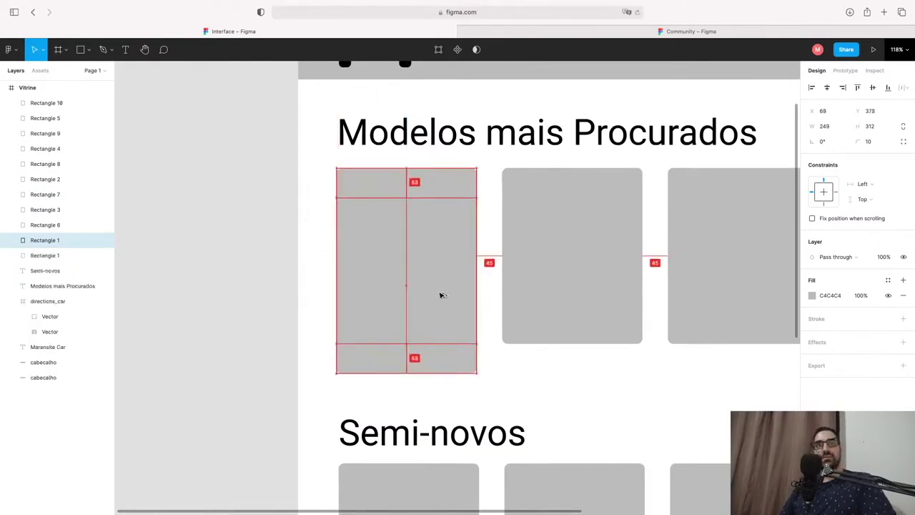
drag(440, 295, 442, 326)
drag(434, 400, 433, 344)
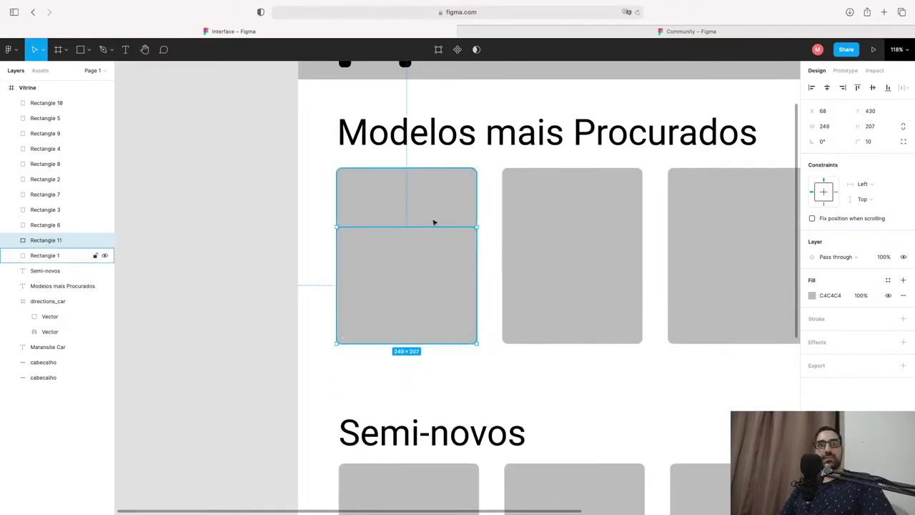
drag(429, 227, 429, 292)
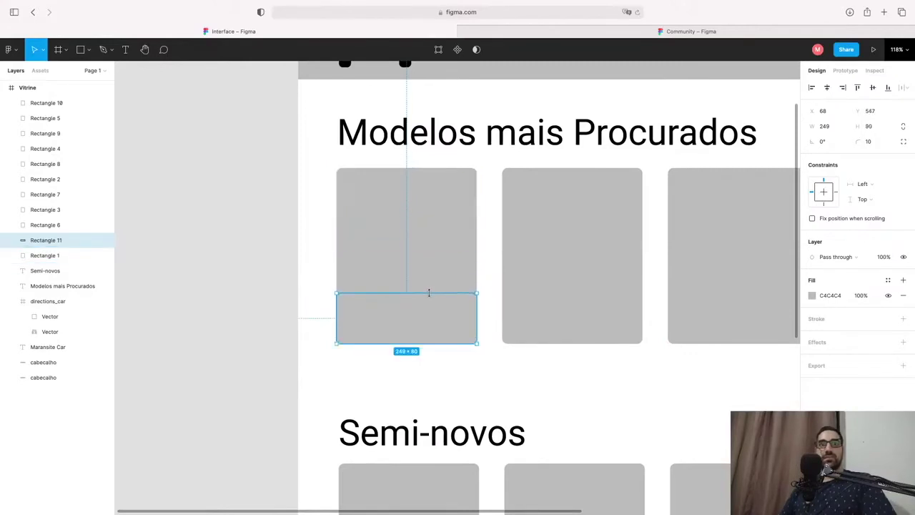
Step: Fill the strip white with a black stroke, and outline the first card in black
click(811, 296)
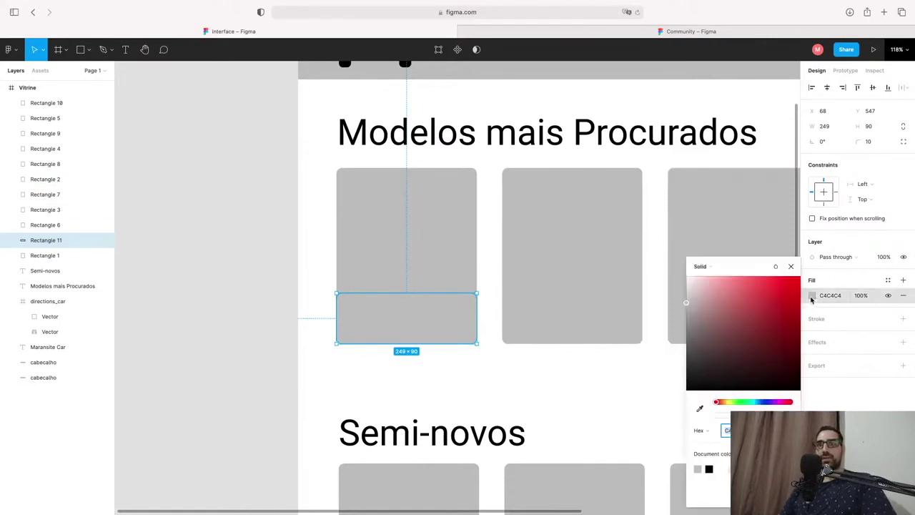
drag(710, 294, 646, 276)
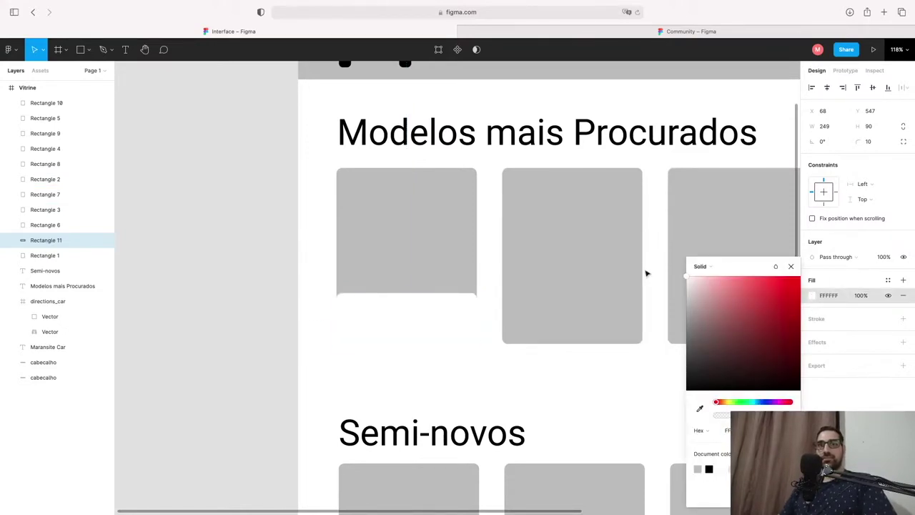
click(902, 320)
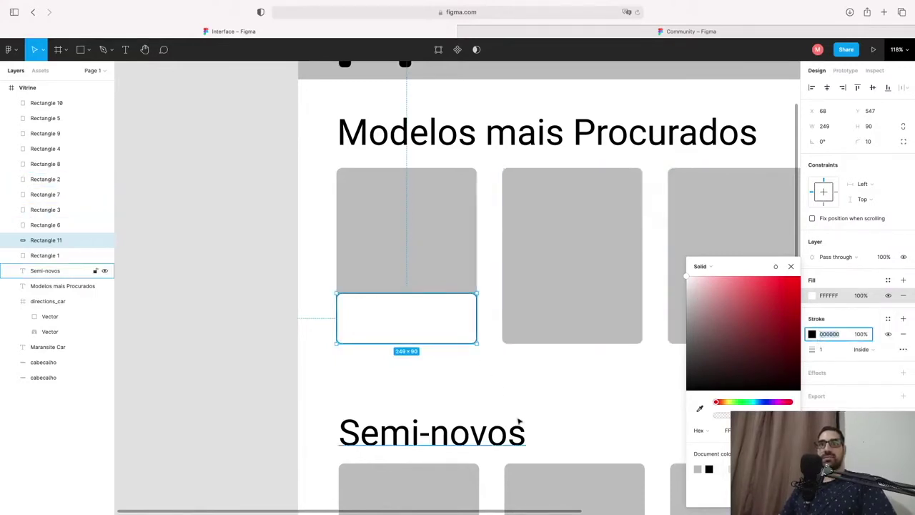
click(93, 270)
click(462, 247)
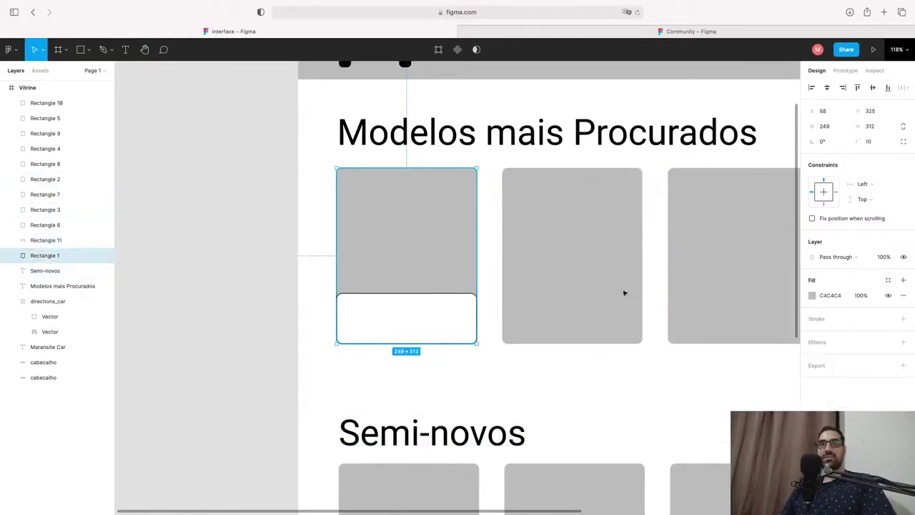
click(902, 318)
Step: Use independent corners to set the white strip's top corner radii to 0, keeping the bottom rounded
click(93, 270)
click(404, 317)
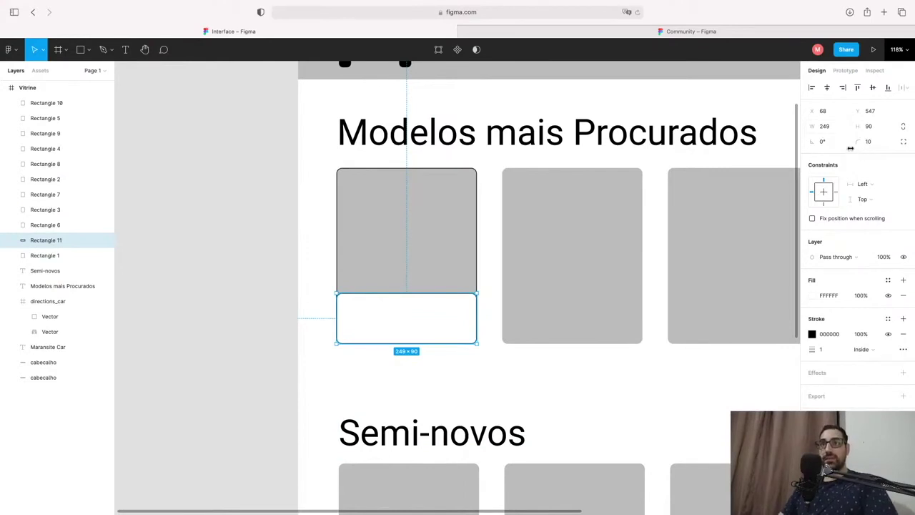
click(904, 143)
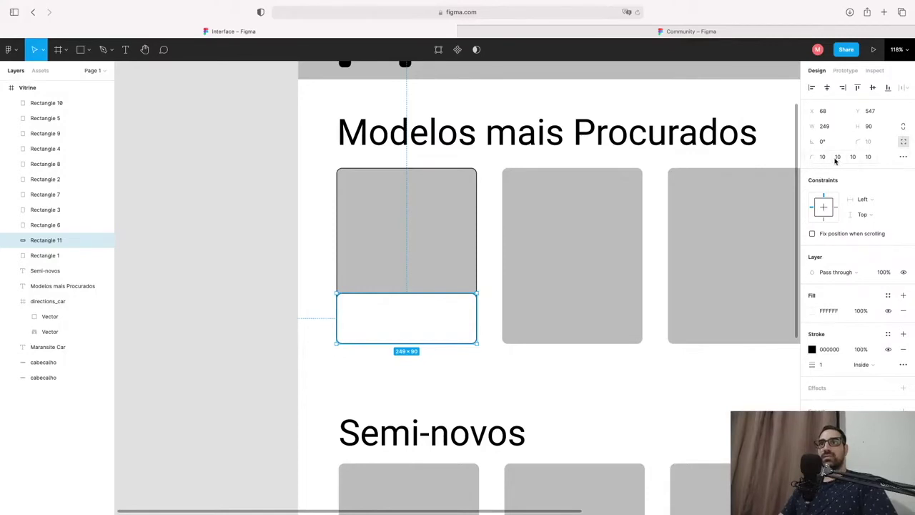
click(823, 157)
text(0)
key(Tab)
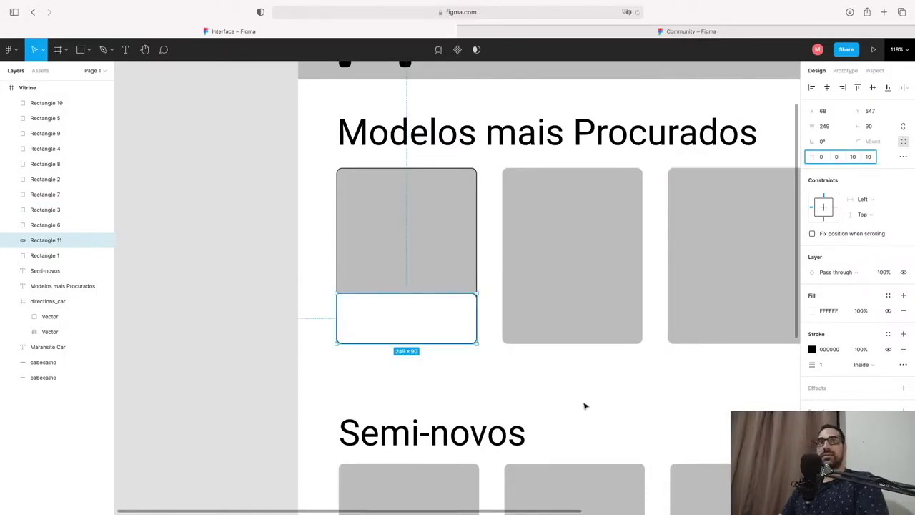
click(558, 400)
click(444, 304)
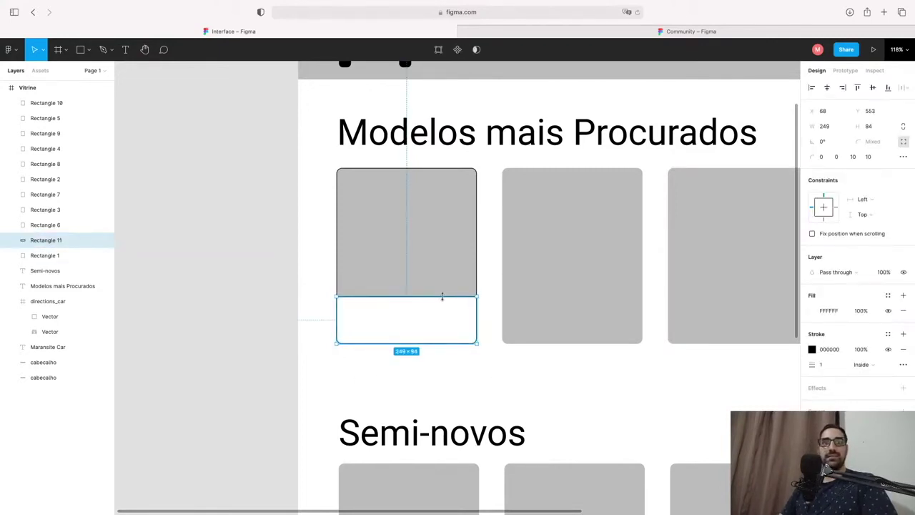
click(503, 398)
scroll(469, 227, left, 1)
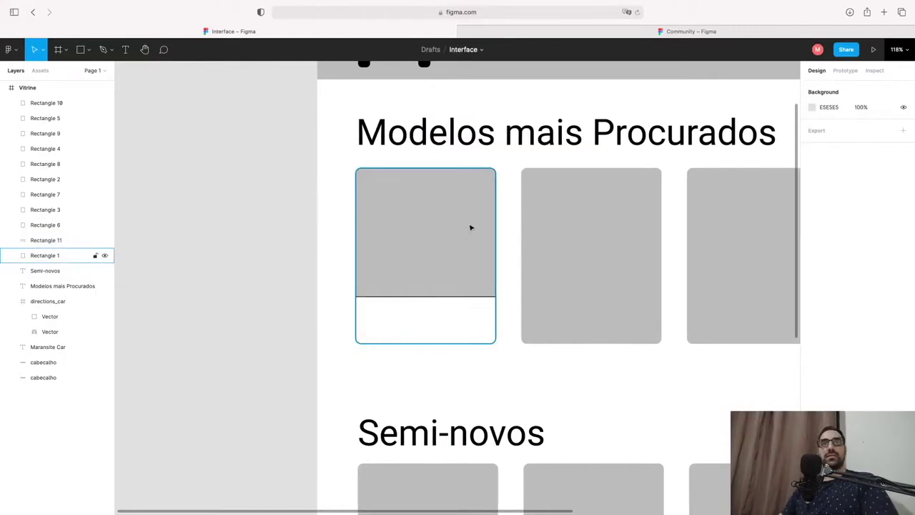
Step: Add a text box in the first card's white area reading 'R$ 8.999,00'
scroll(470, 225, up, 2)
scroll(478, 266, left, 3)
scroll(513, 270, down, 2)
scroll(513, 270, down, 2)
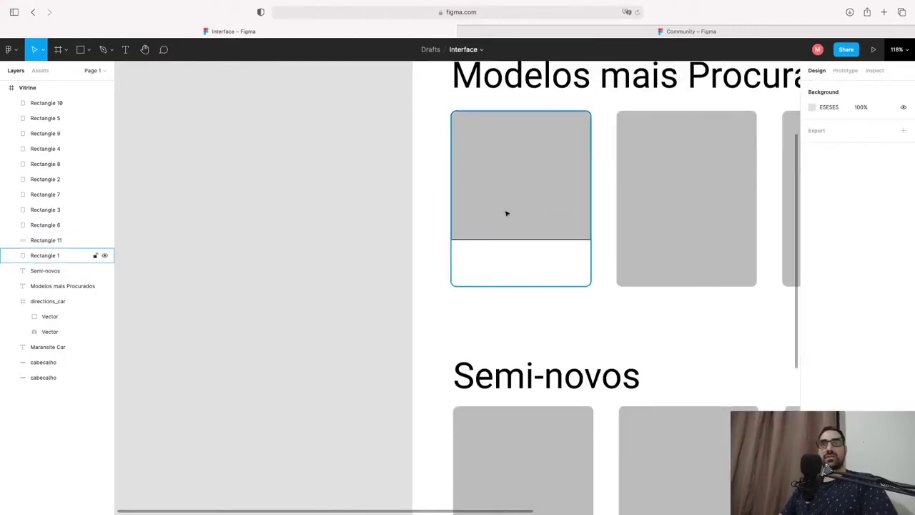
scroll(436, 315, up, 3)
click(443, 299)
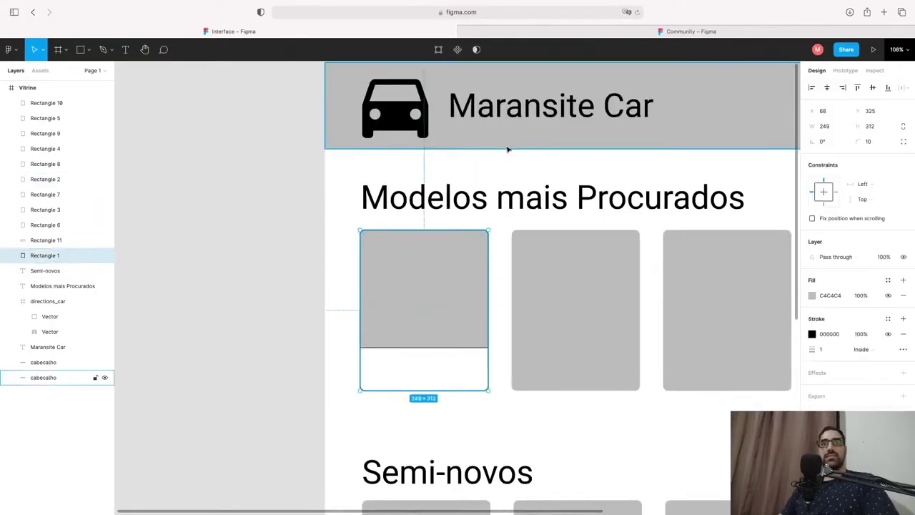
scroll(599, 434, down, 2)
scroll(480, 424, down, 1)
scroll(480, 424, up, 5)
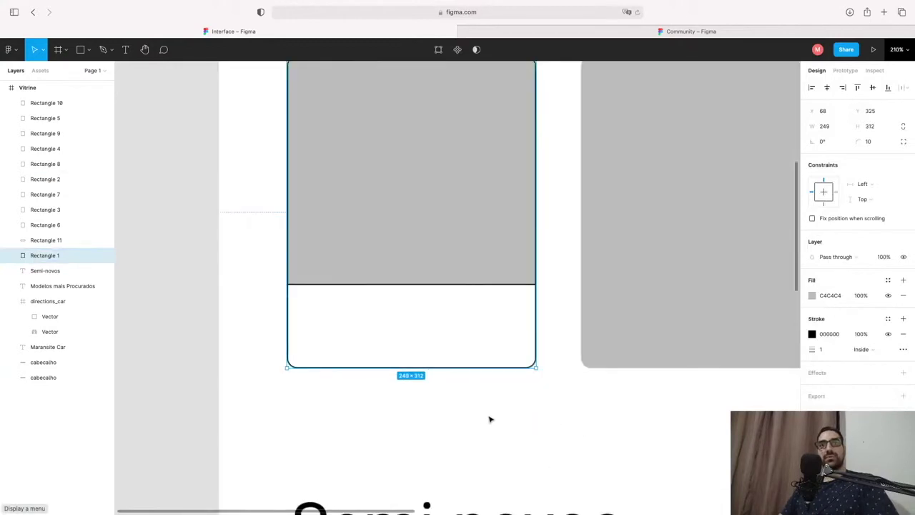
click(419, 335)
key(t)
click(350, 314)
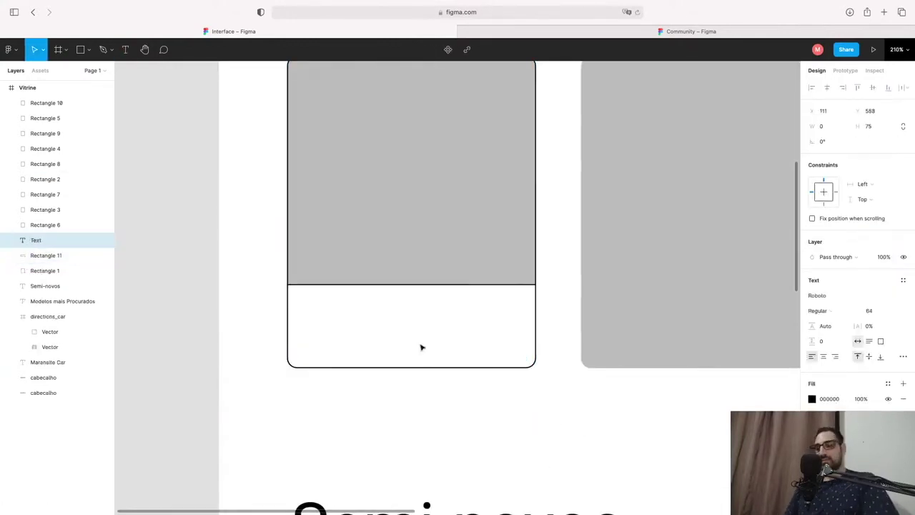
text(8.)
key(BackSpace)
key(BackSpace)
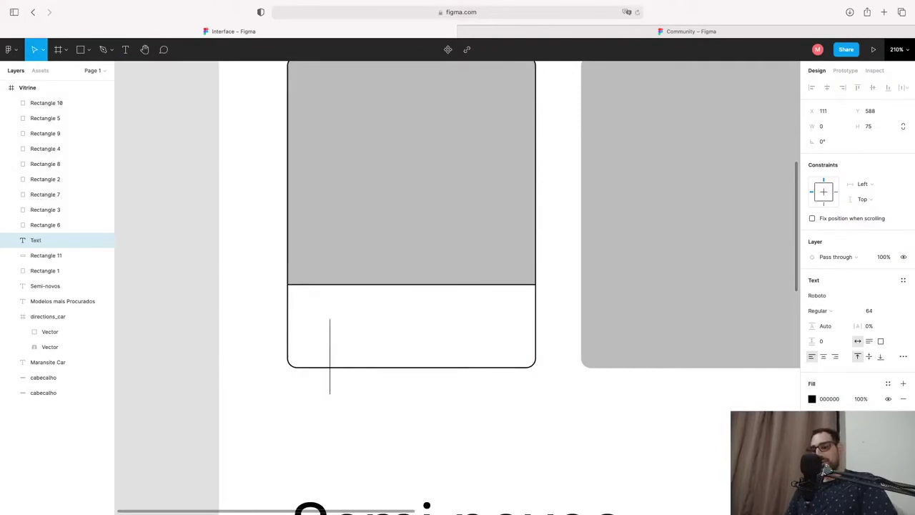
text(R$ 8.999,00)
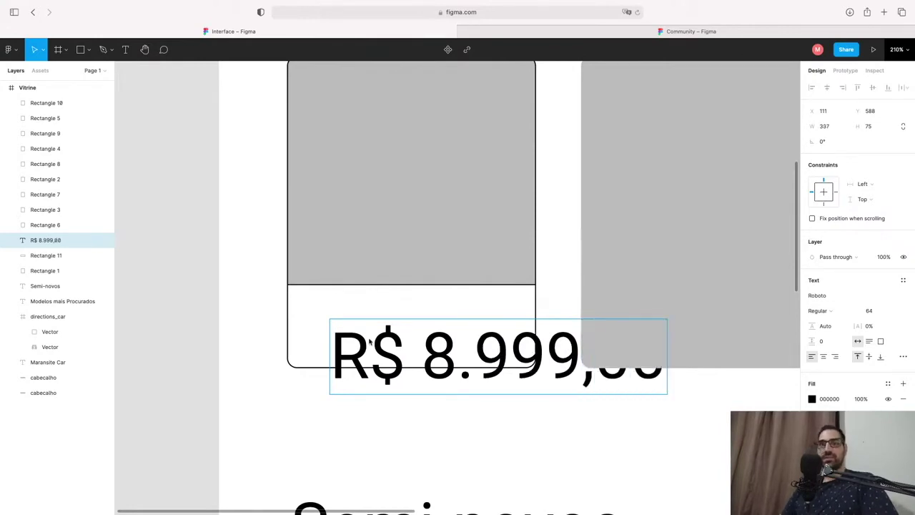
Step: Correct the price to 'R$ 28.999,00', set it to size 36, and position it in the panel
scroll(428, 343, up, 5)
scroll(360, 255, down, 5)
scroll(368, 300, down, 2)
click(377, 328)
text(2)
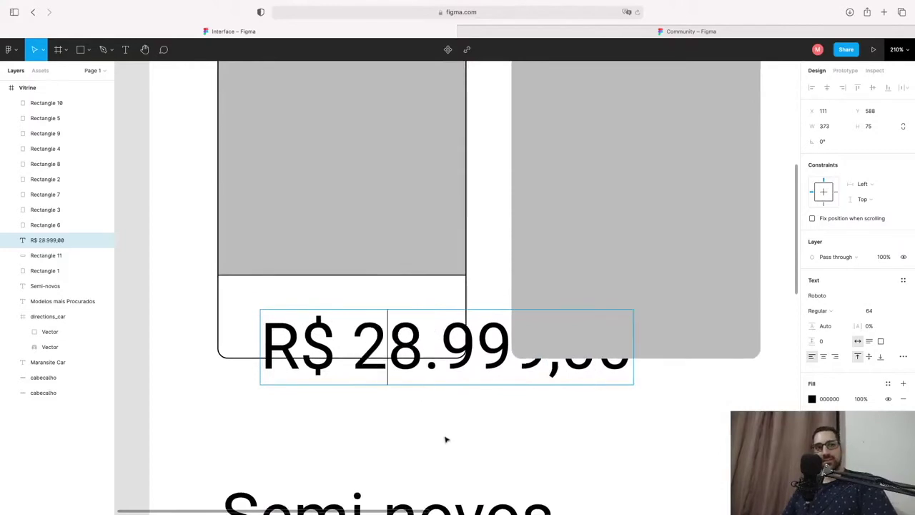
key(Escape)
scroll(442, 368, right, 1)
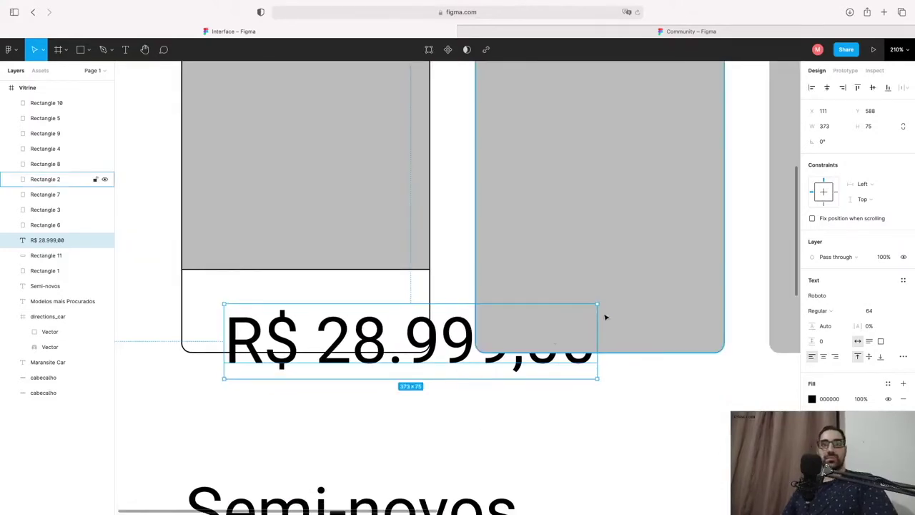
click(872, 310)
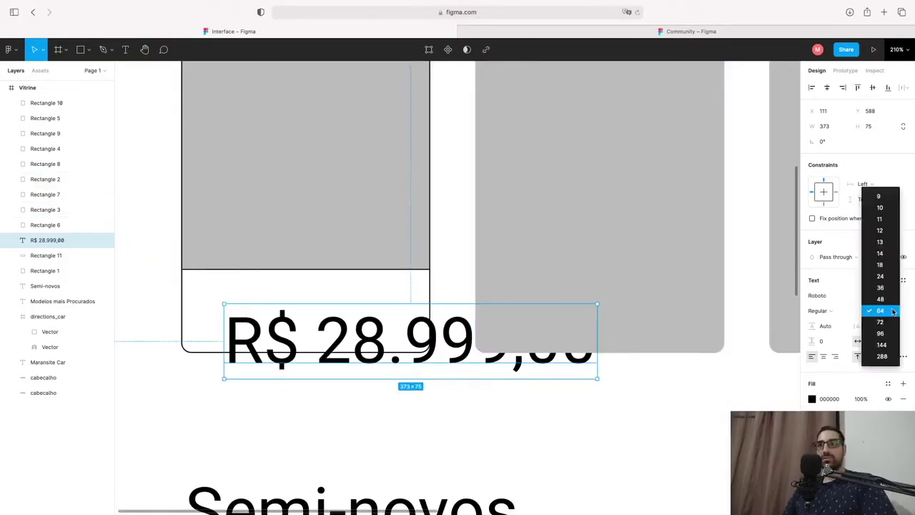
click(884, 289)
drag(389, 330, 362, 319)
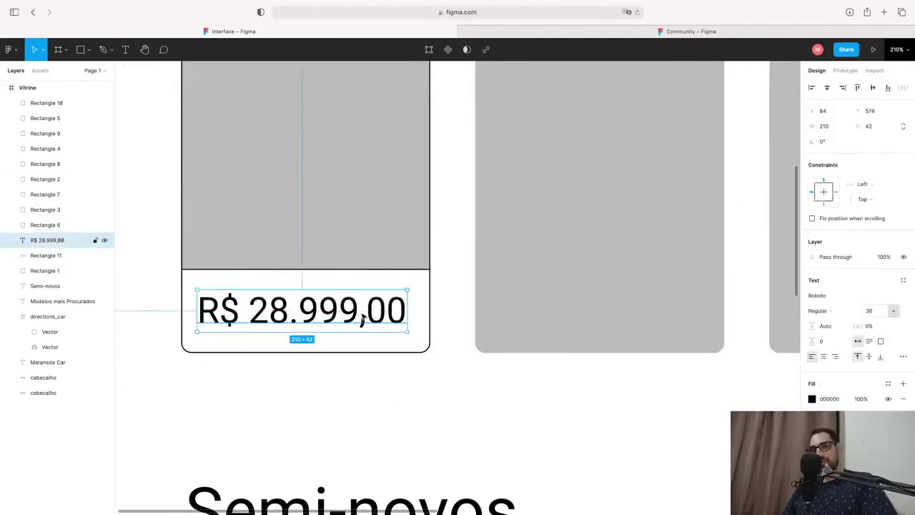
Step: Duplicate the price text and reword the copy as 'à vista'
key(ctrl+c)
key(ctrl+v)
drag(362, 319, 369, 373)
double_click(369, 373)
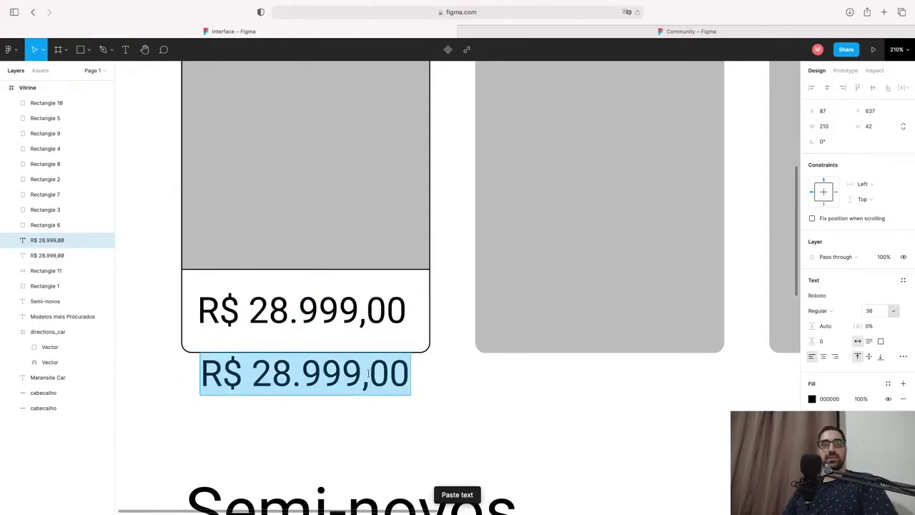
text(`)
key(BackSpace)
key(BackSpace)
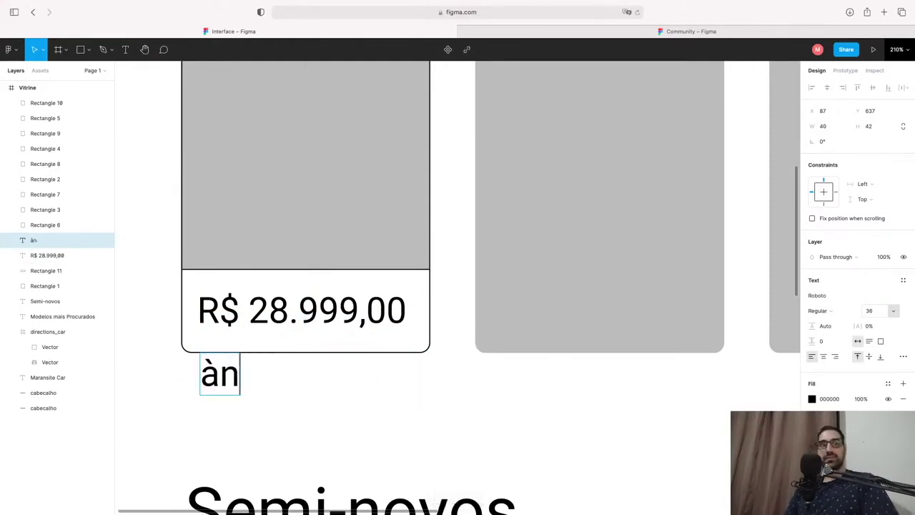
key(BackSpace)
text(vista)
drag(312, 326, 312, 338)
click(358, 391)
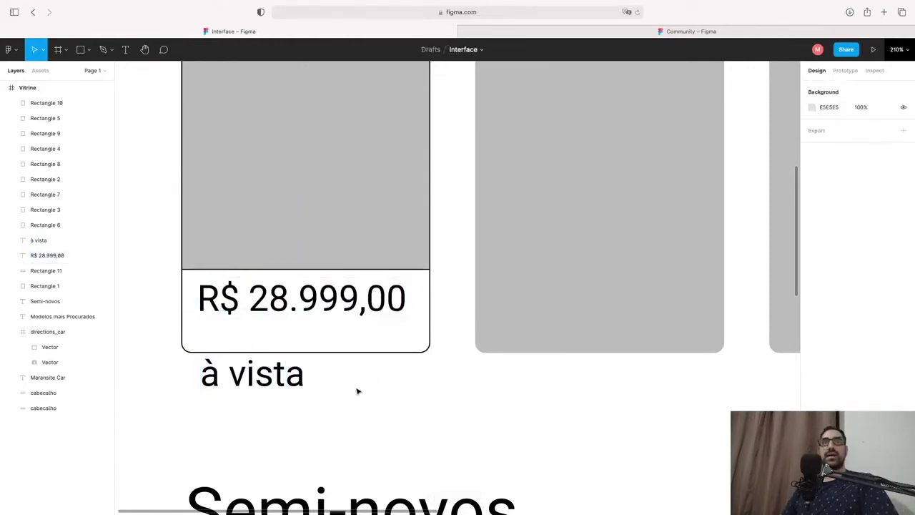
Step: Change the price to 'R$ 899,00' and make the copy a size-24 '48 de' above it
double_click(316, 307)
double_click(304, 309)
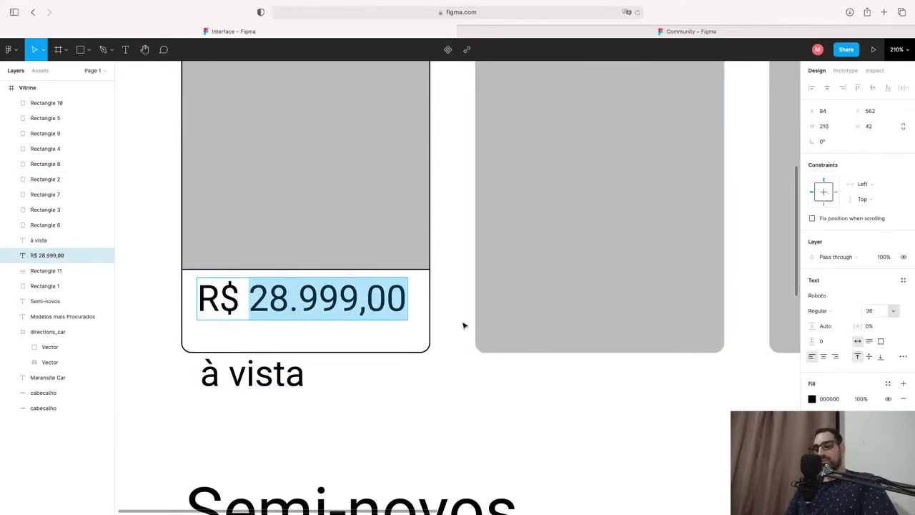
text(899)
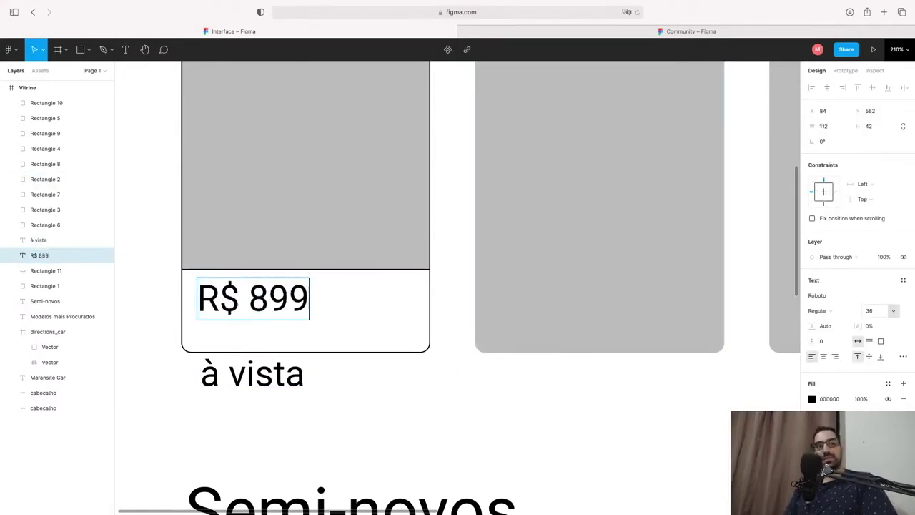
text(,00)
double_click(283, 379)
text(48 )
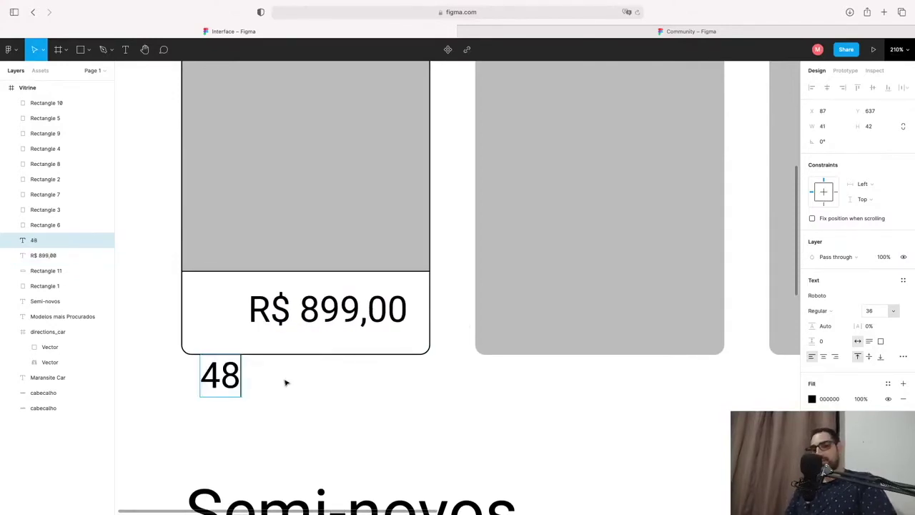
text(de)
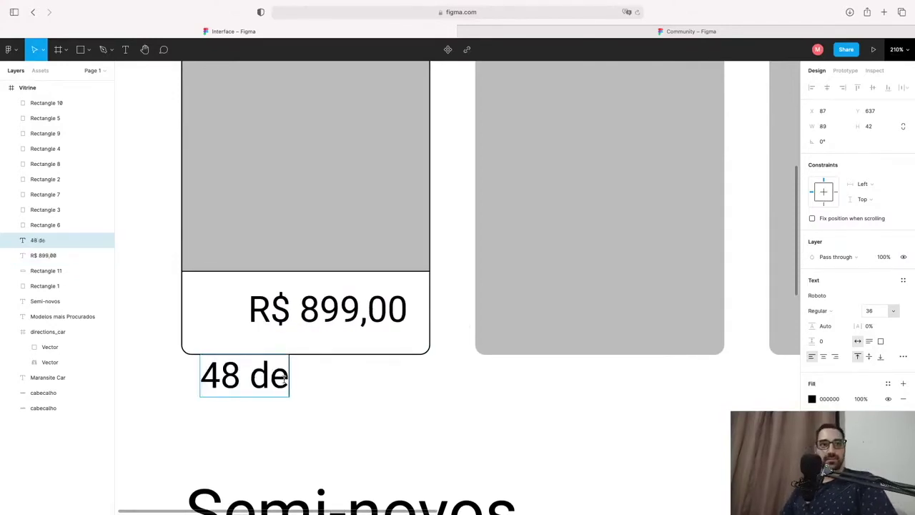
key(Escape)
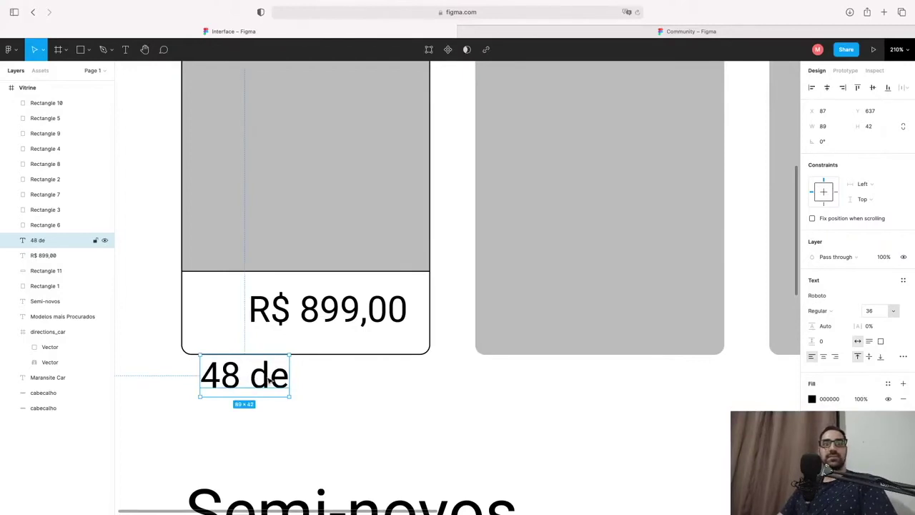
click(892, 311)
click(884, 299)
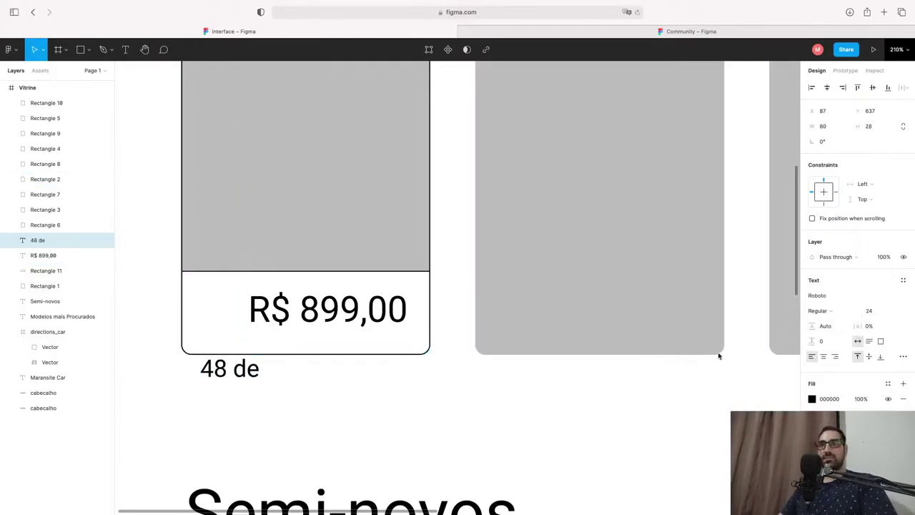
mouse_move(326, 318)
mouse_down()
mouse_move(349, 325)
mouse_move(333, 330)
mouse_up()
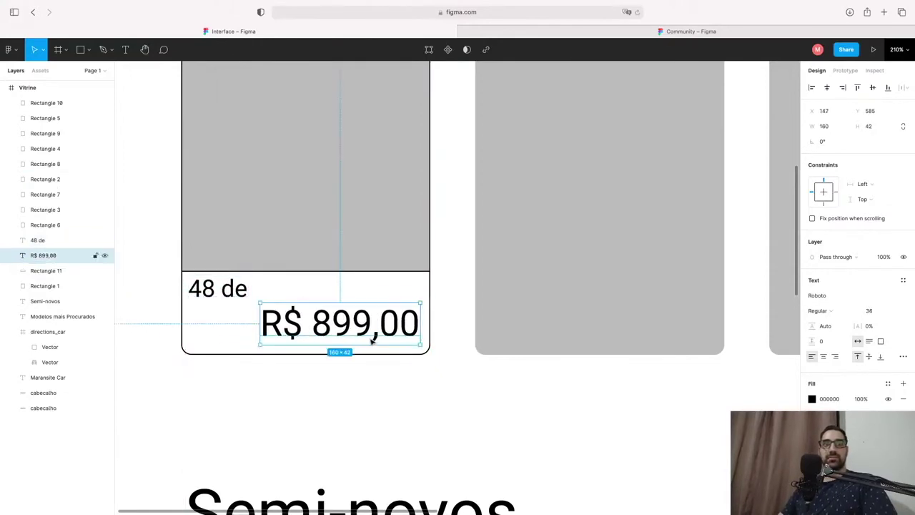
Step: Copy the red Beetle photo from DuckDuckGo's 'carro' image results, then return to Figma
click(663, 31)
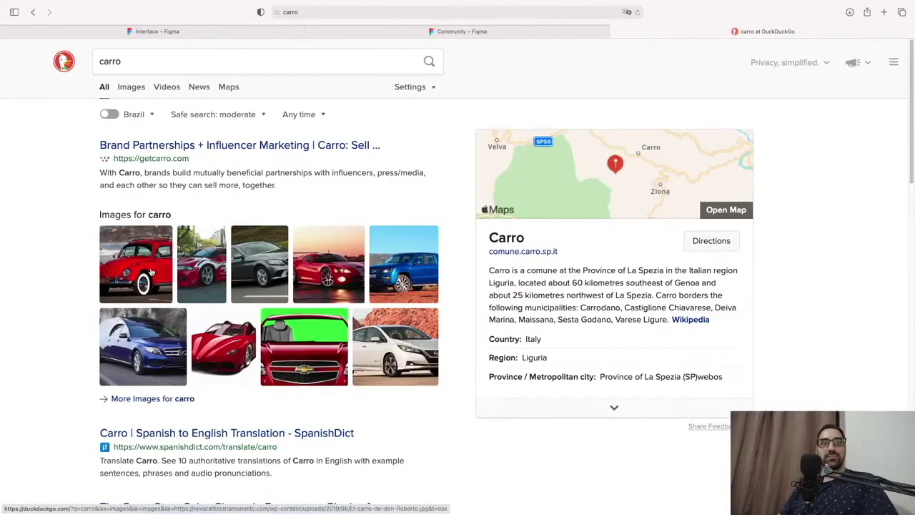
click(151, 272)
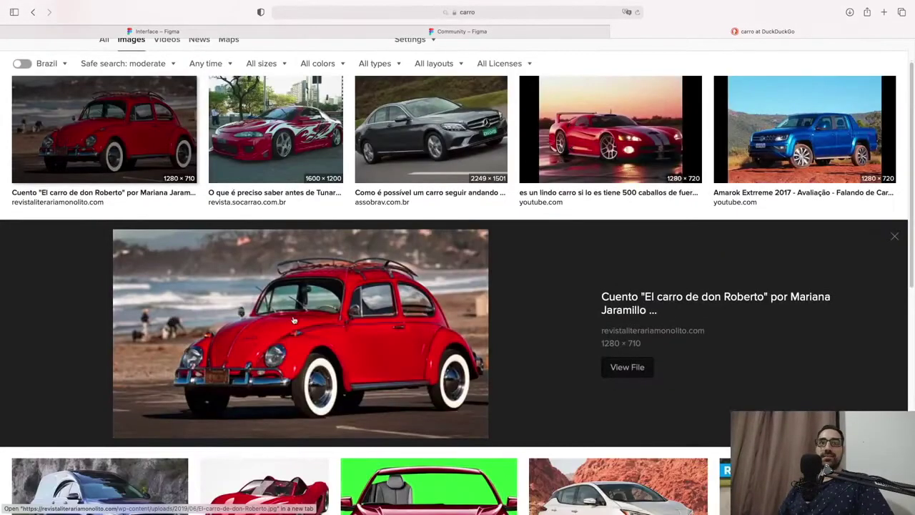
right_click(363, 351)
click(401, 473)
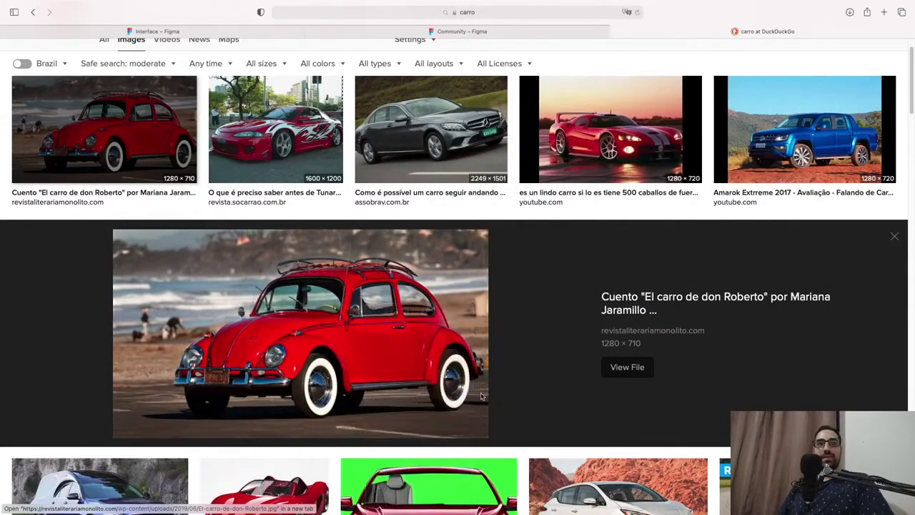
click(213, 33)
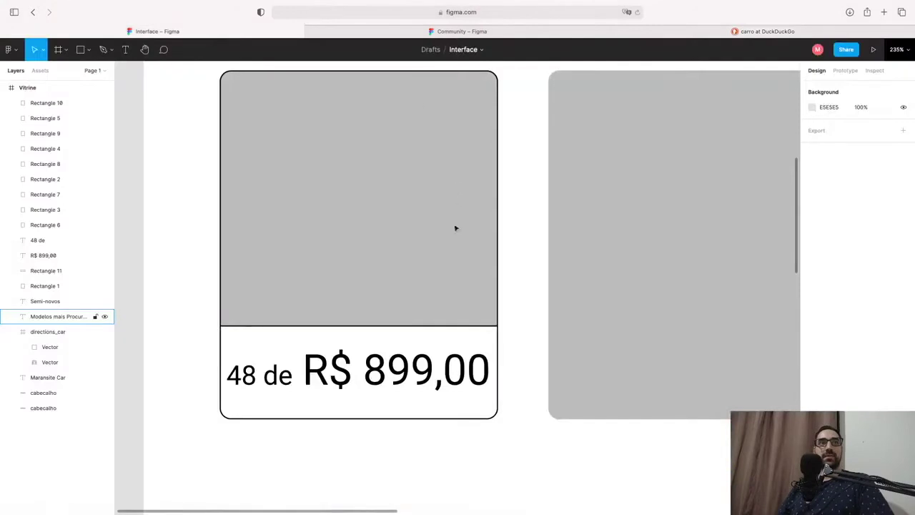
Step: Paste the red Beetle photo into the Vitrine frame and shrink it to 737×409
scroll(527, 245, down, 10)
scroll(528, 246, up, 5)
scroll(530, 248, up, 5)
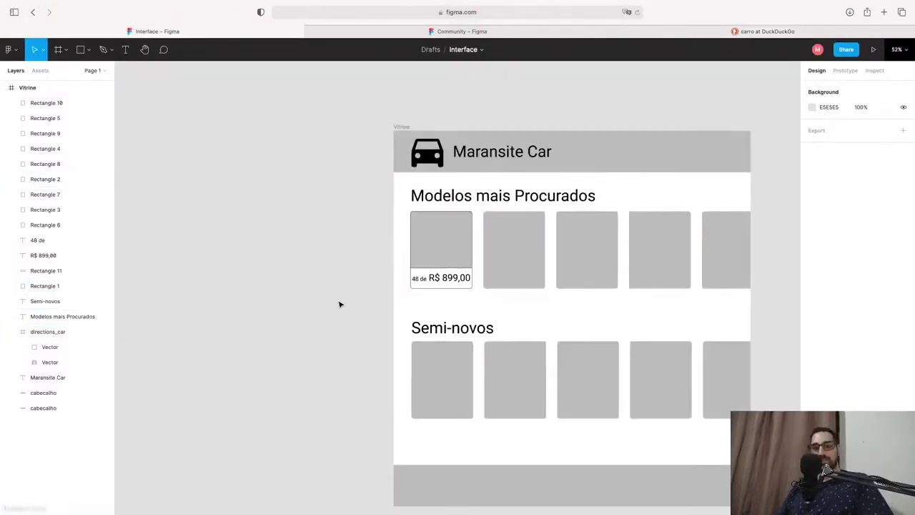
key(ctrl+v)
mouse_move(508, 289)
mouse_down()
mouse_move(536, 321)
mouse_move(514, 318)
mouse_up()
scroll(428, 268, up, 2)
drag(429, 268, 415, 308)
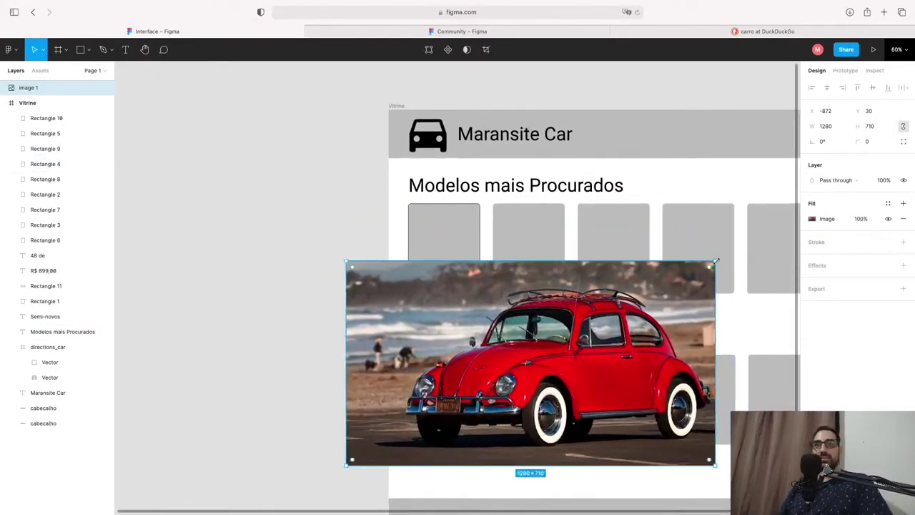
drag(716, 262, 504, 347)
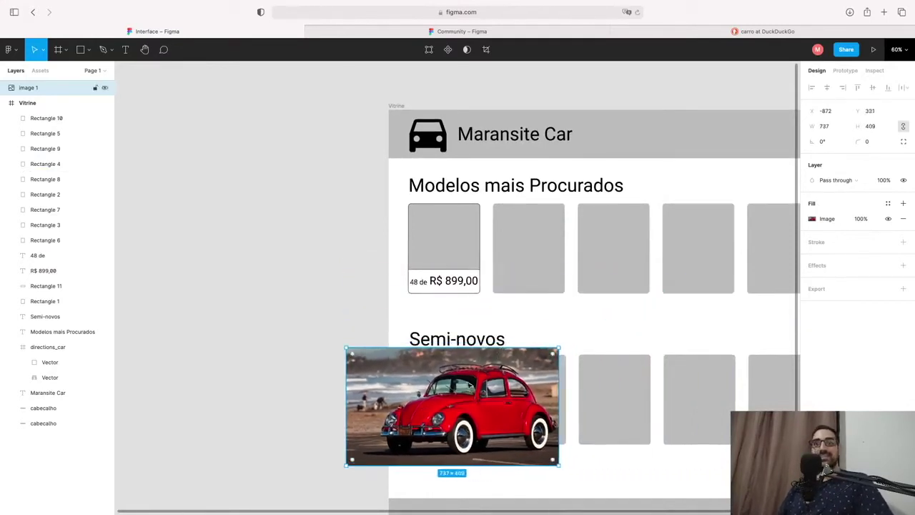
Step: Position the photo over the first card and select it together with the card's rectangle
drag(452, 406, 472, 309)
scroll(440, 220, left, 2)
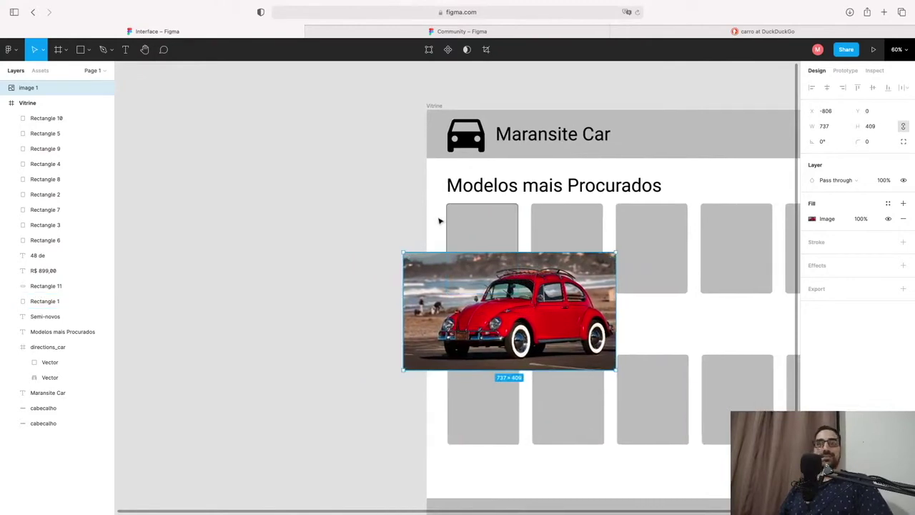
scroll(439, 220, left, 3)
scroll(568, 230, down, 1)
scroll(565, 257, up, 3)
scroll(579, 326, up, 2)
scroll(593, 379, up, 2)
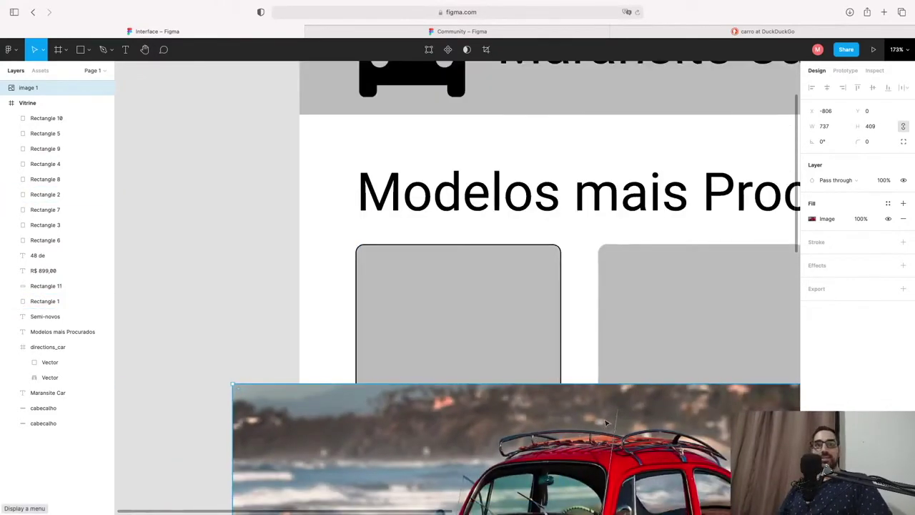
drag(606, 427, 624, 349)
scroll(558, 347, down, 2)
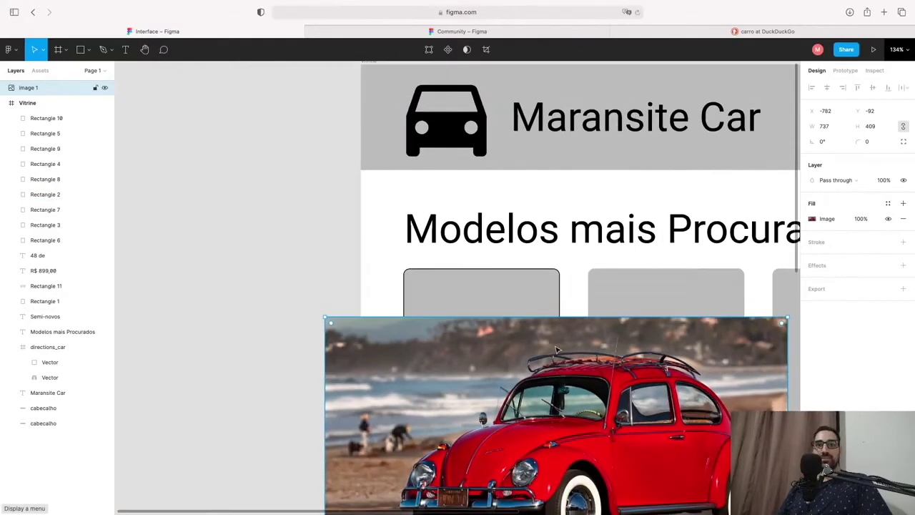
click(510, 300)
shift+click(43, 87)
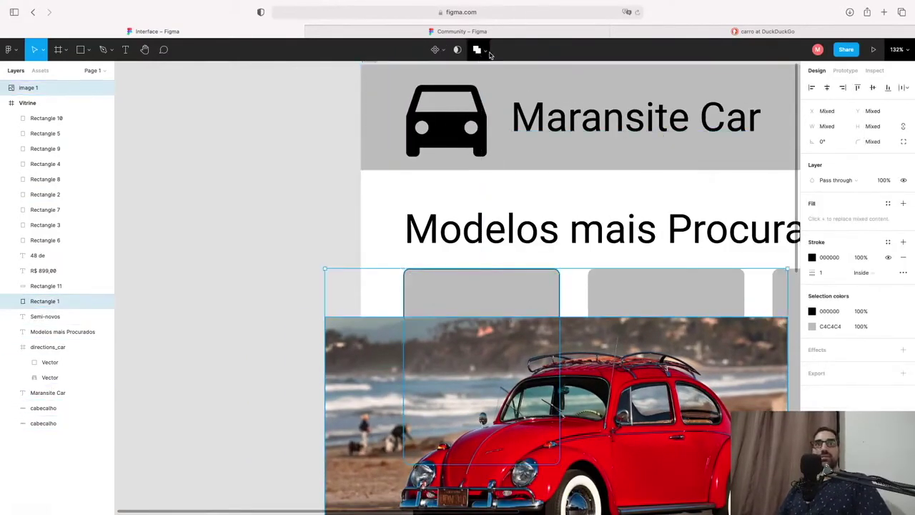
Step: Mask the Beetle photo with the first card's rounded shape and adjust the photo inside it
right_click(548, 346)
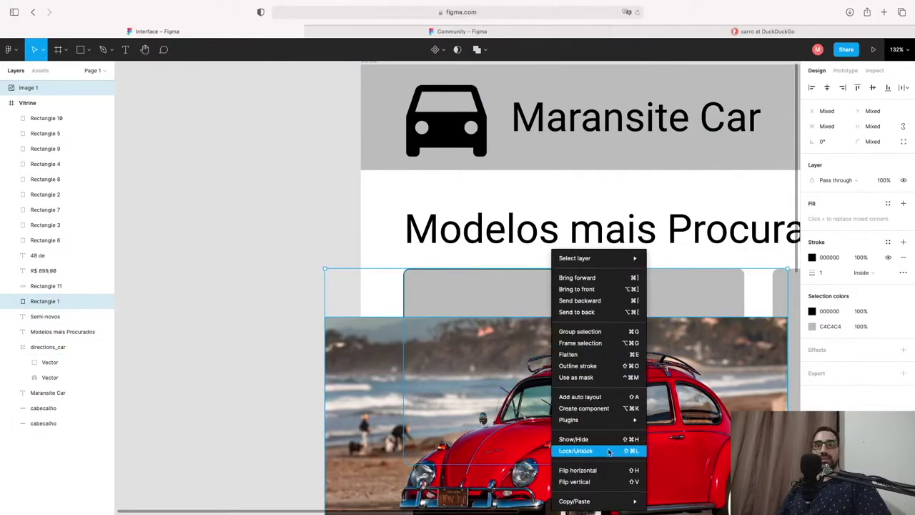
click(608, 378)
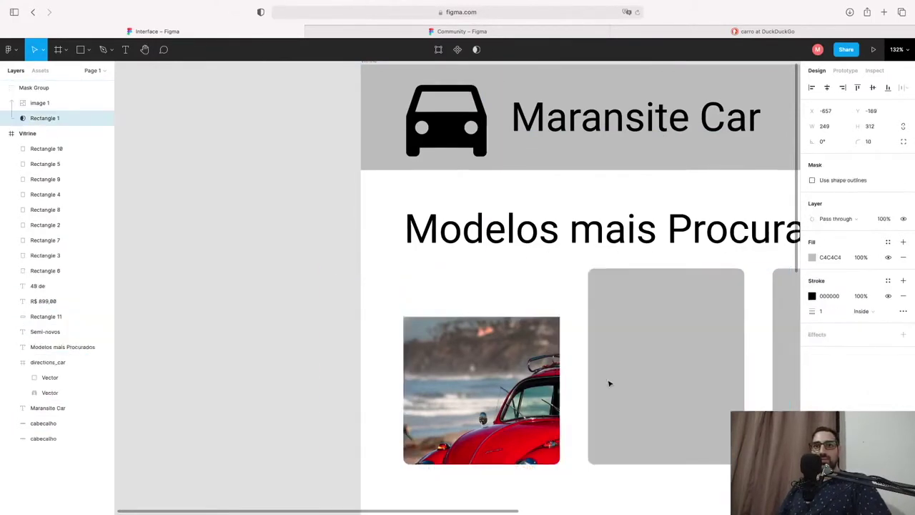
click(577, 416)
click(543, 386)
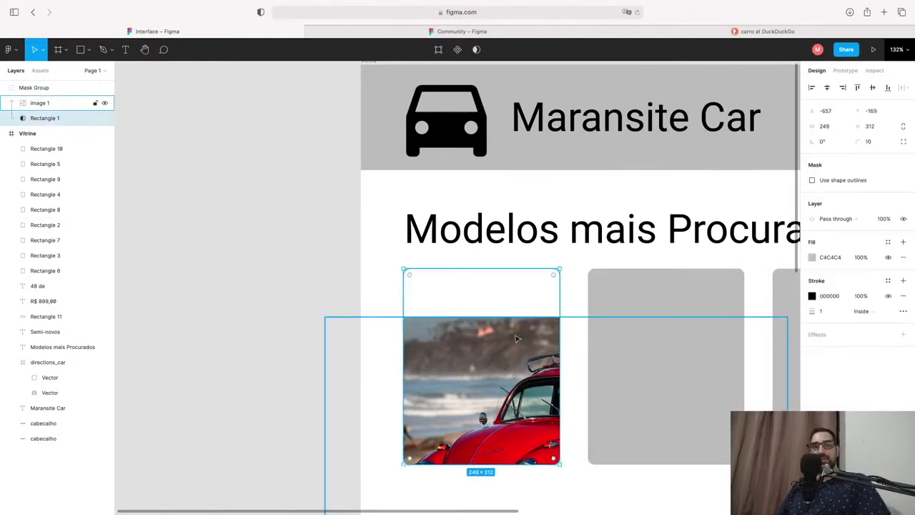
scroll(516, 338, down, 2)
click(517, 314)
mouse_move(390, 247)
mouse_down()
mouse_move(467, 312)
mouse_move(457, 314)
mouse_up()
click(451, 423)
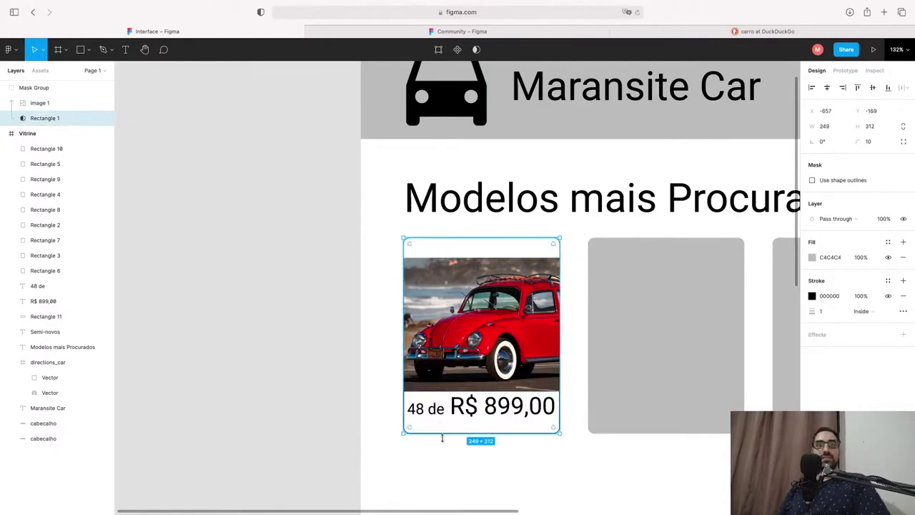
double_click(437, 424)
key(Escape)
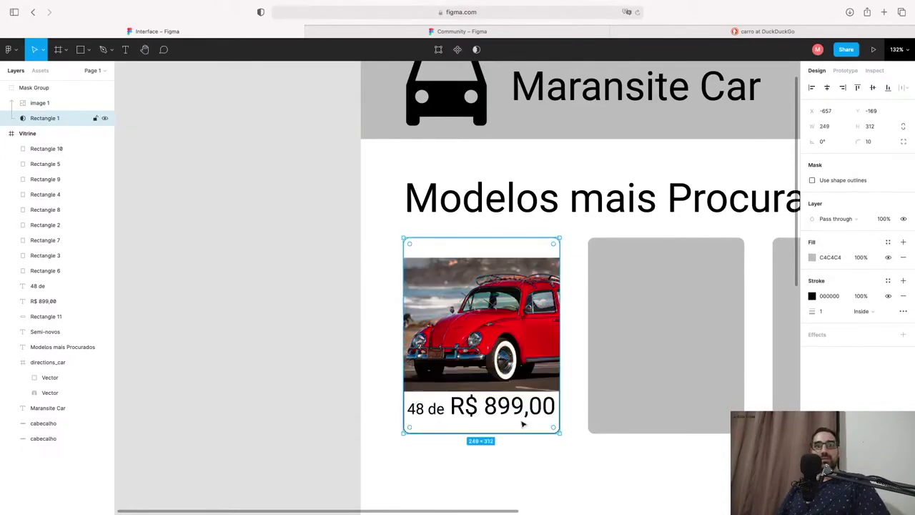
Step: Rename the mask group in Layers to 'image-card'
click(44, 103)
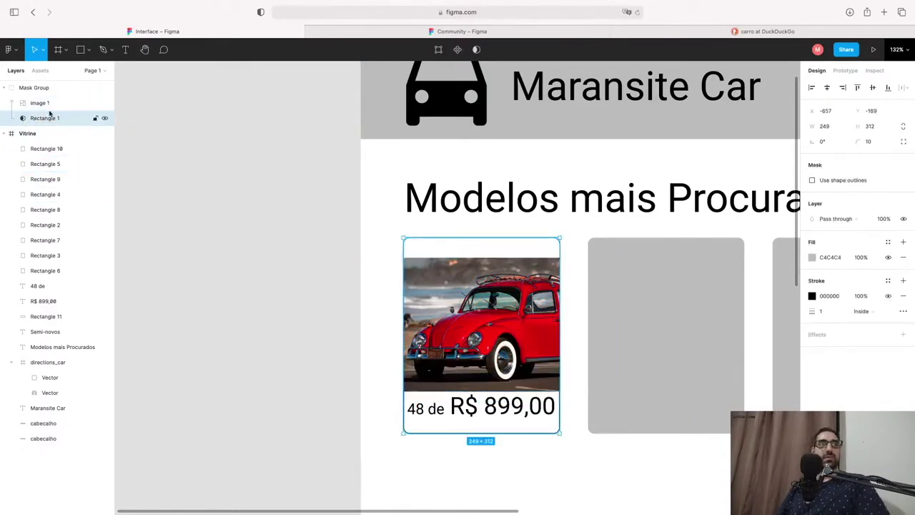
click(53, 88)
click(54, 103)
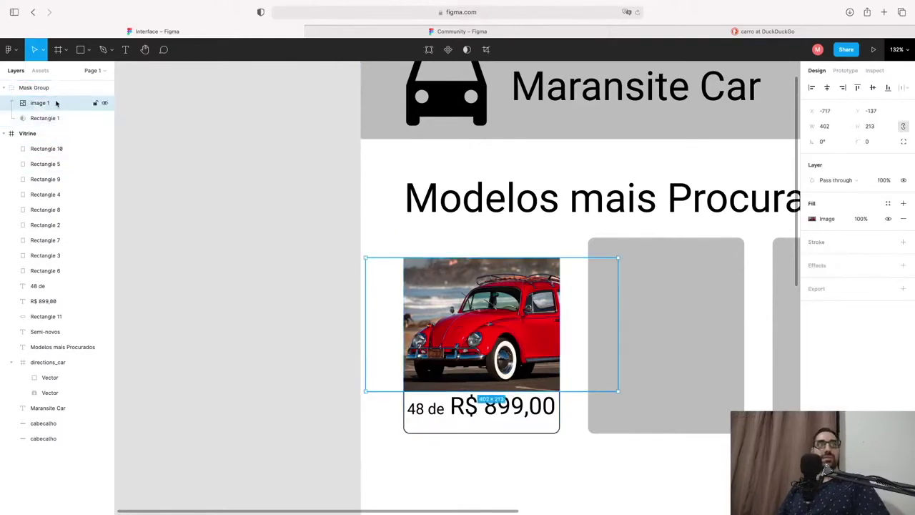
click(57, 88)
double_click(52, 89)
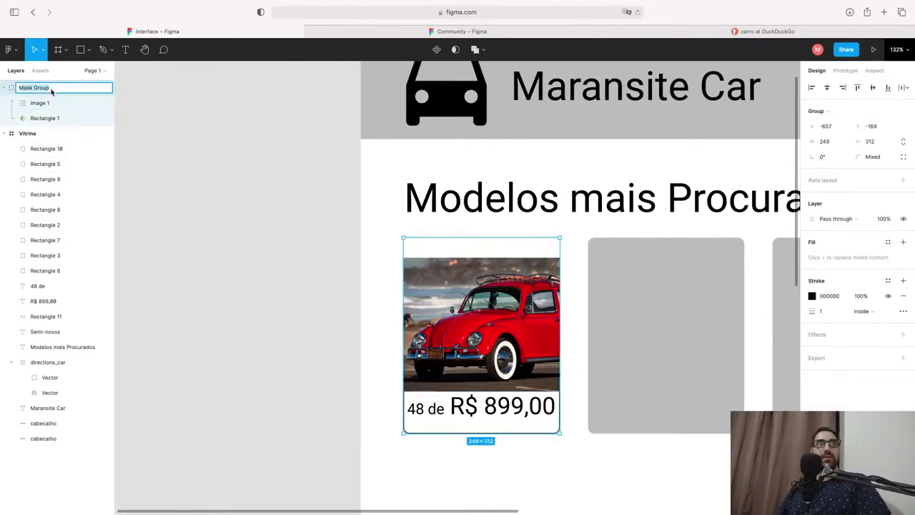
text(Imagem-)
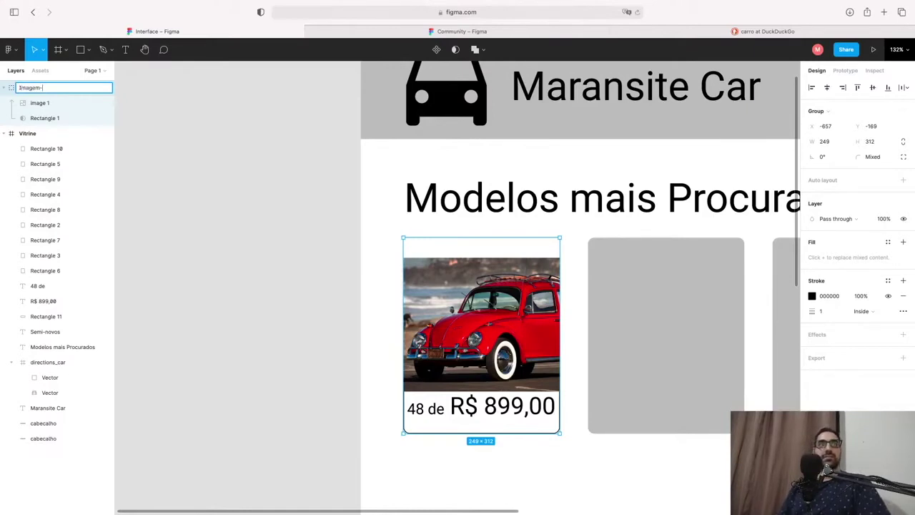
text(card)
key(Return)
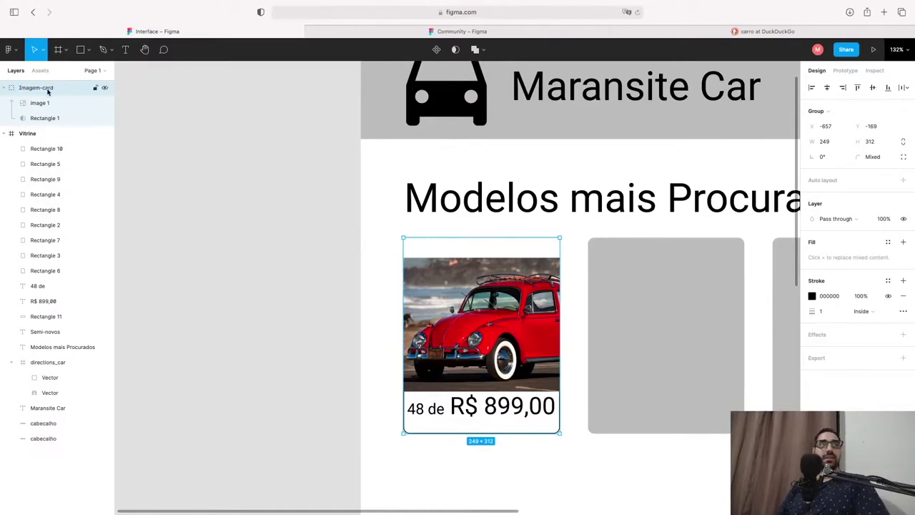
double_click(47, 88)
text(Imagd)
key(Return)
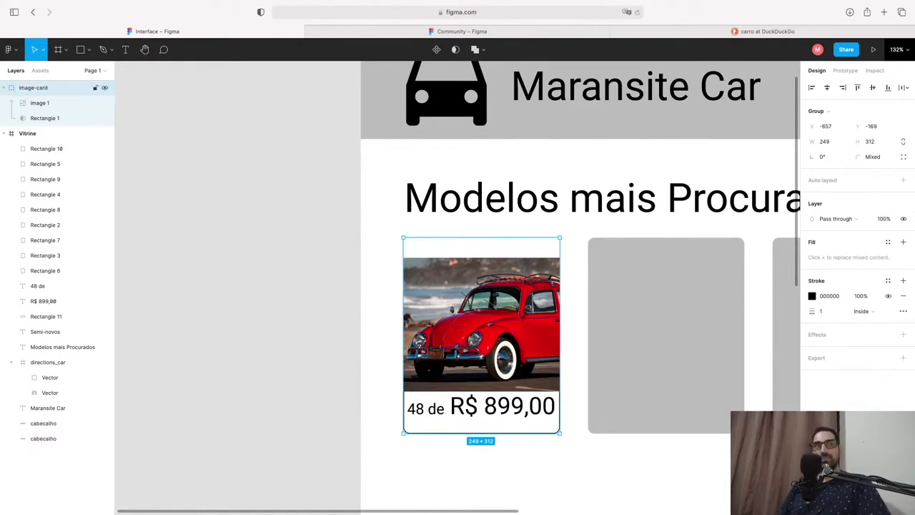
click(68, 152)
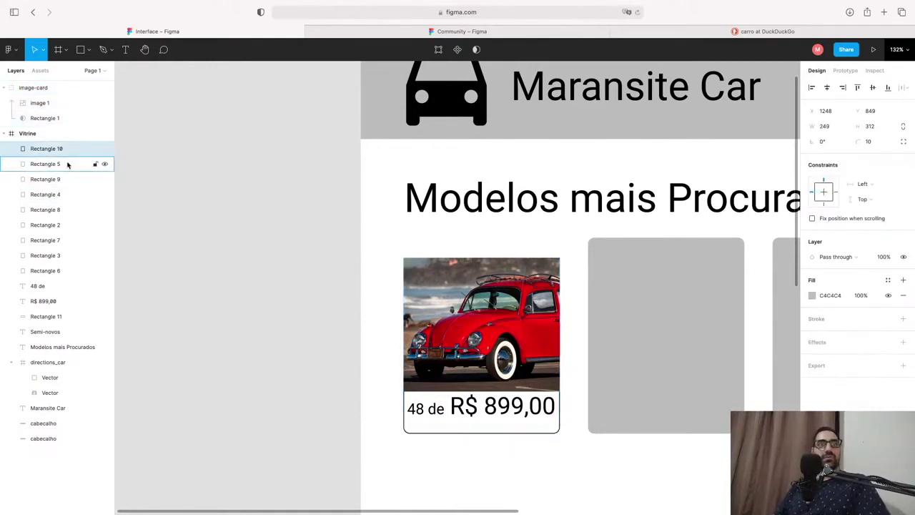
Step: Find and name the price box layer, and move image-card into the Vitrine frame
click(62, 179)
click(54, 196)
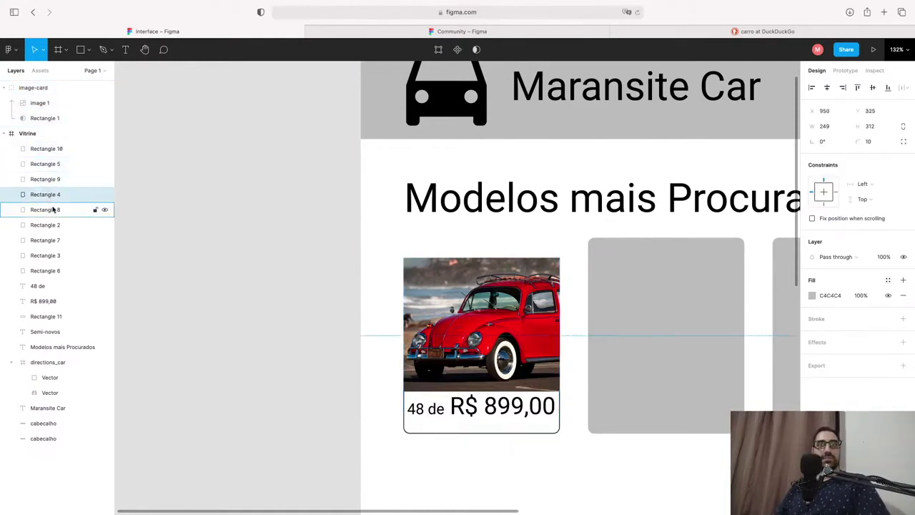
click(50, 210)
click(50, 316)
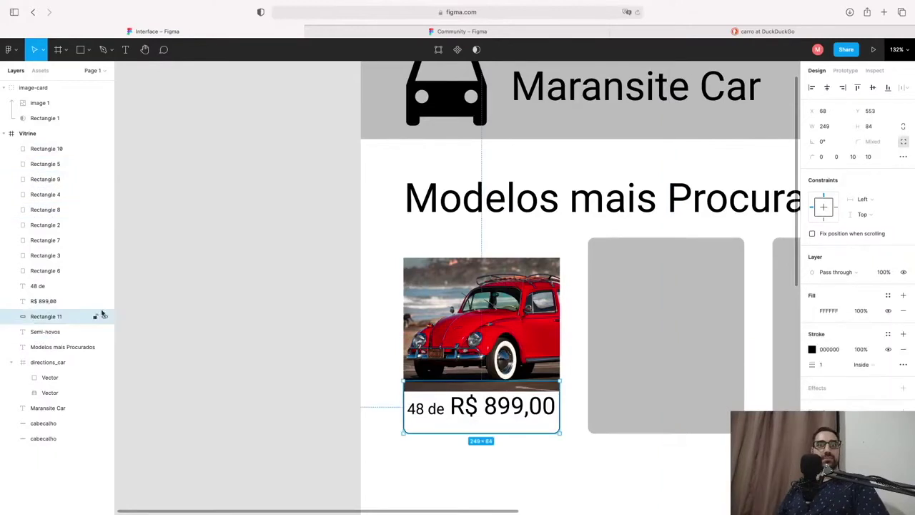
double_click(57, 317)
text(price)
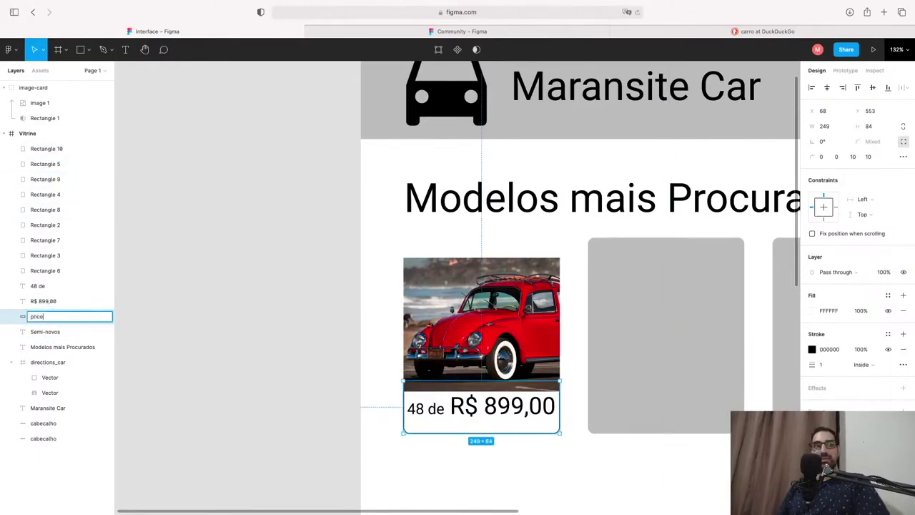
key(Return)
mouse_move(54, 318)
mouse_down()
mouse_move(53, 243)
mouse_move(43, 320)
mouse_up()
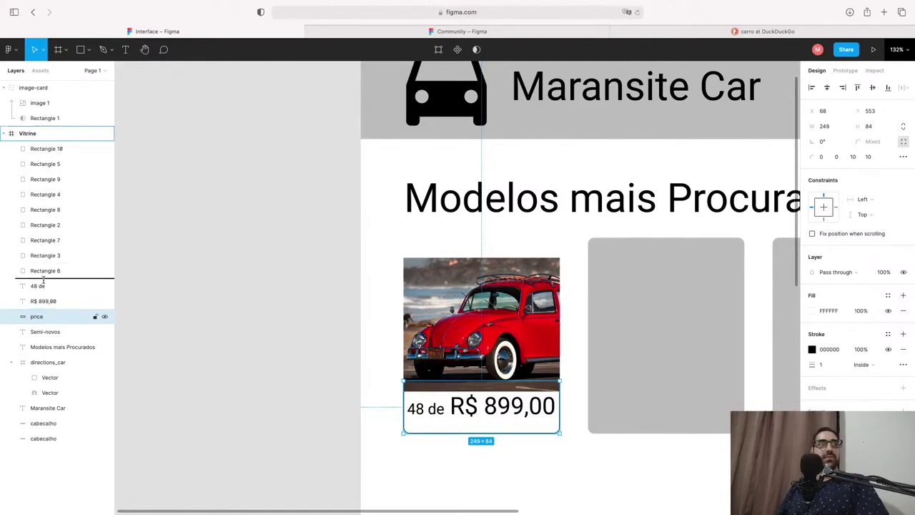
drag(38, 87, 40, 144)
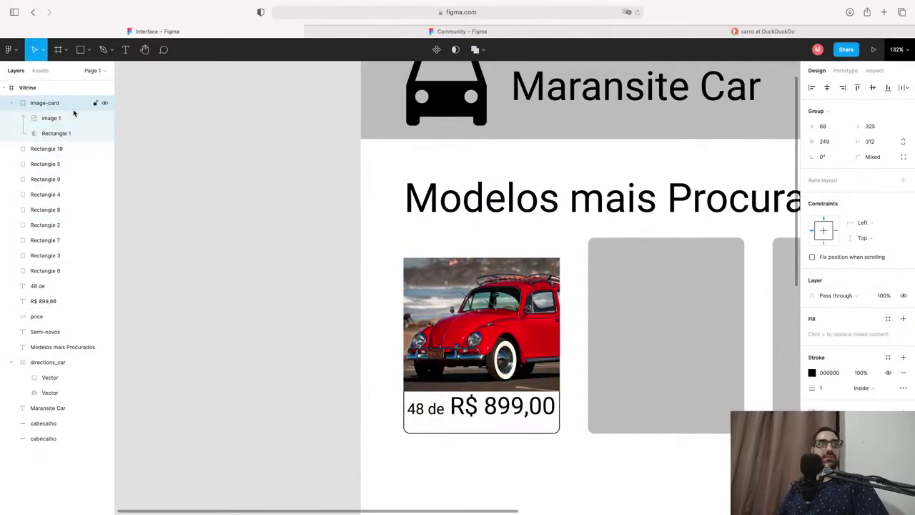
Step: Rename the price box foot-price and move it, 48 de and R$ 899,00 into image-card
double_click(44, 317)
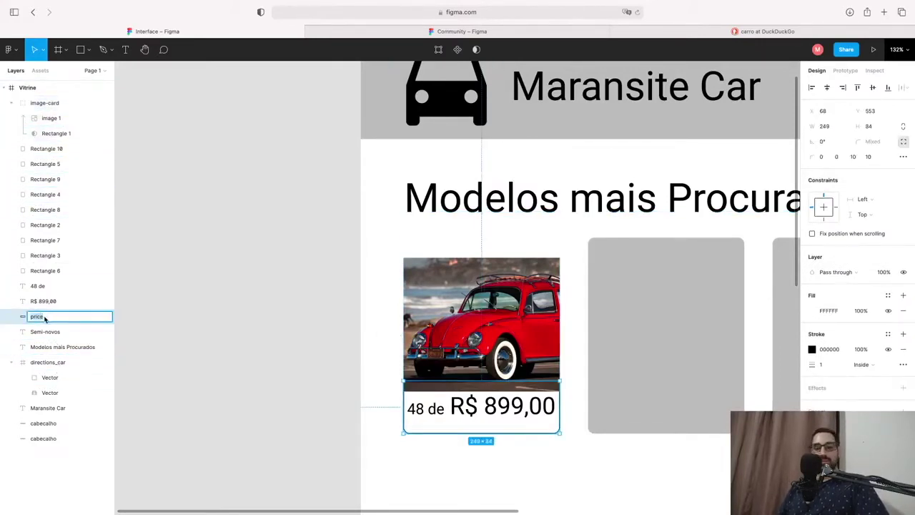
text(foot-)
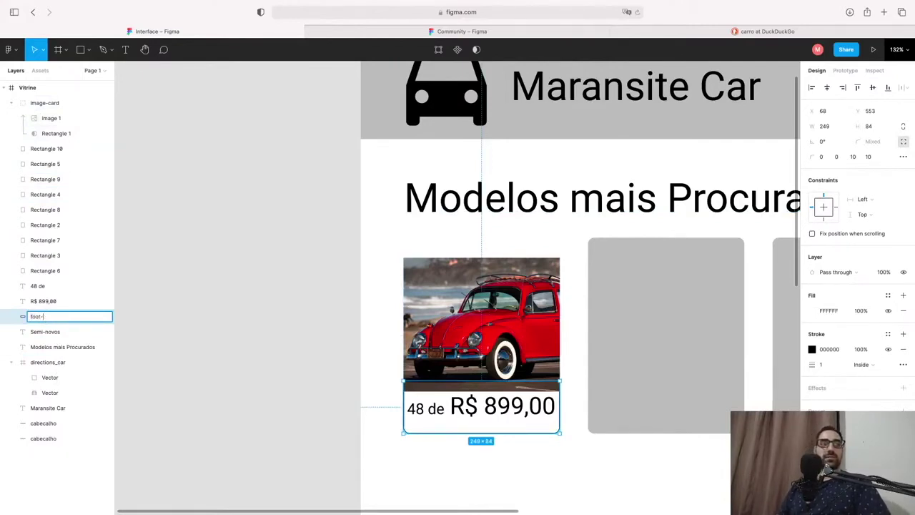
click(62, 492)
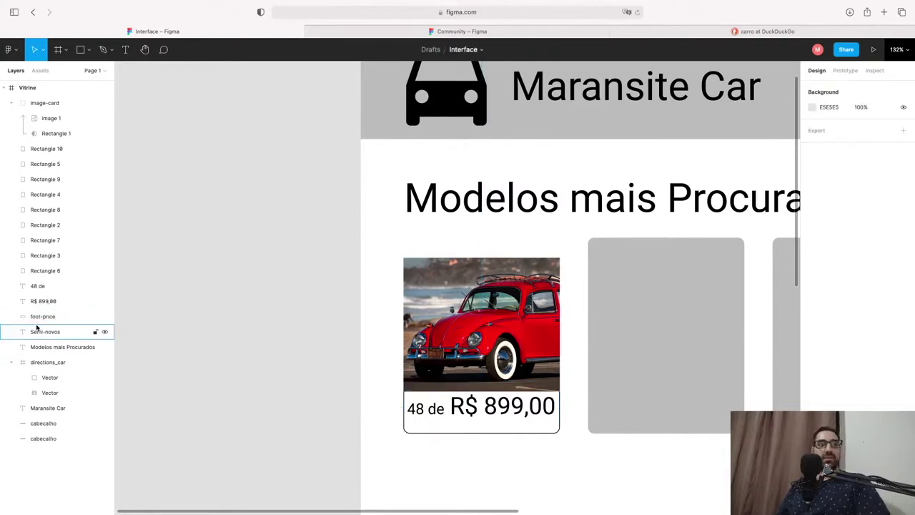
mouse_move(55, 317)
mouse_down()
mouse_move(68, 198)
mouse_move(63, 139)
mouse_up()
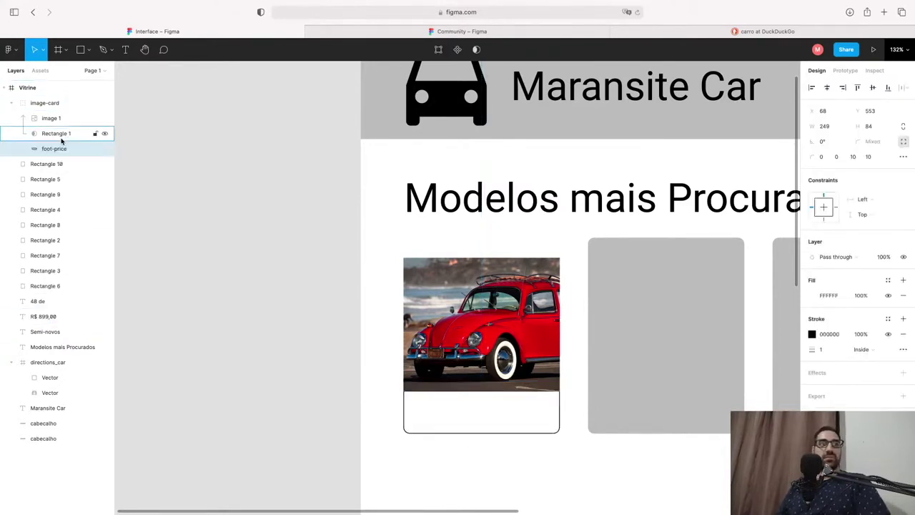
click(44, 316)
shift+click(46, 301)
drag(47, 301, 55, 147)
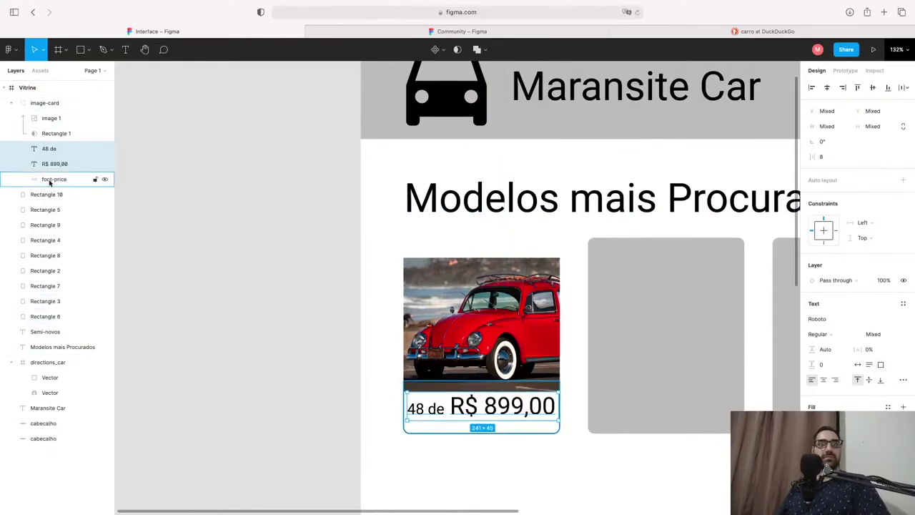
Step: Resize the Beetle photo inside the card to 460×251
click(49, 181)
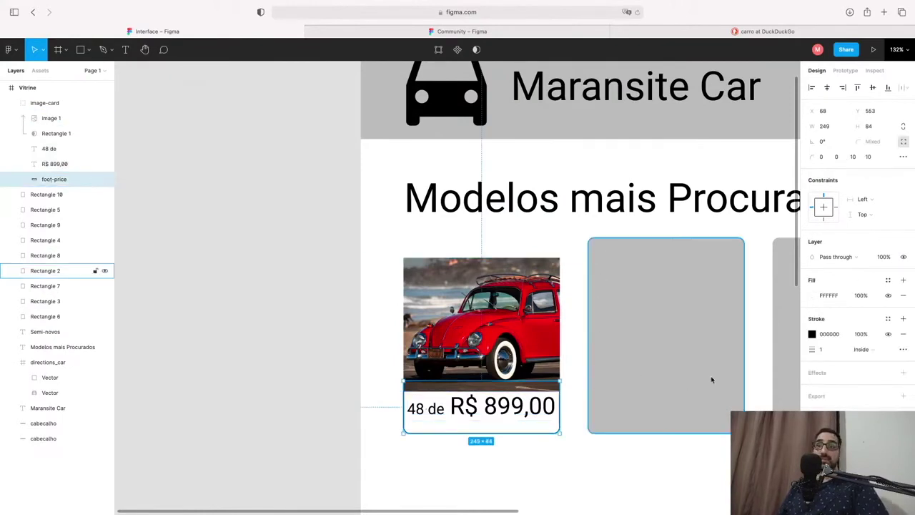
click(495, 287)
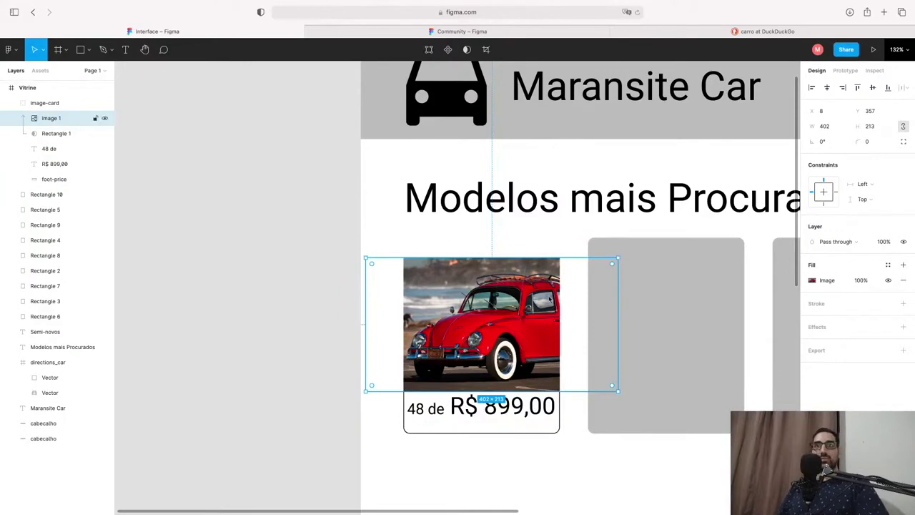
mouse_move(612, 262)
mouse_down()
mouse_move(667, 229)
mouse_move(654, 234)
mouse_up()
key(Escape)
scroll(428, 322, down, 3)
scroll(349, 290, up, 10)
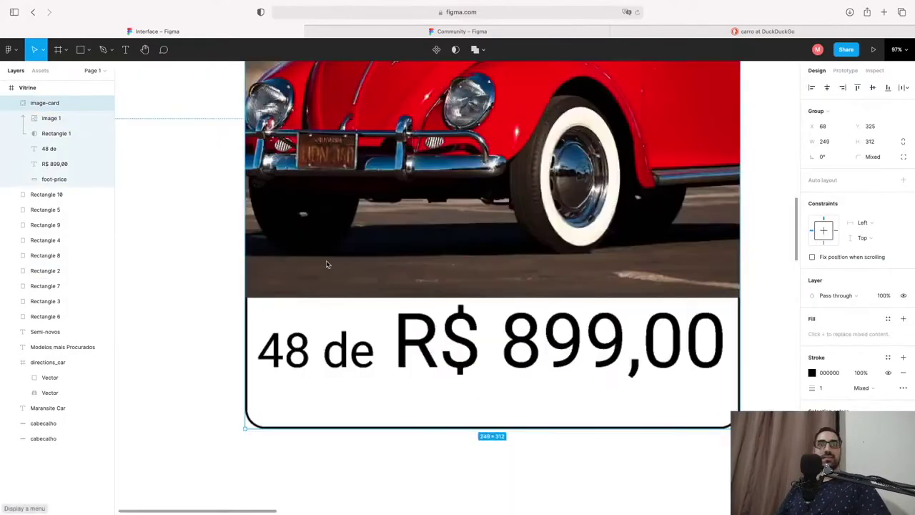
key(Escape)
Step: Move the photo and mask shape below the price layers in image-card
click(349, 390)
click(51, 118)
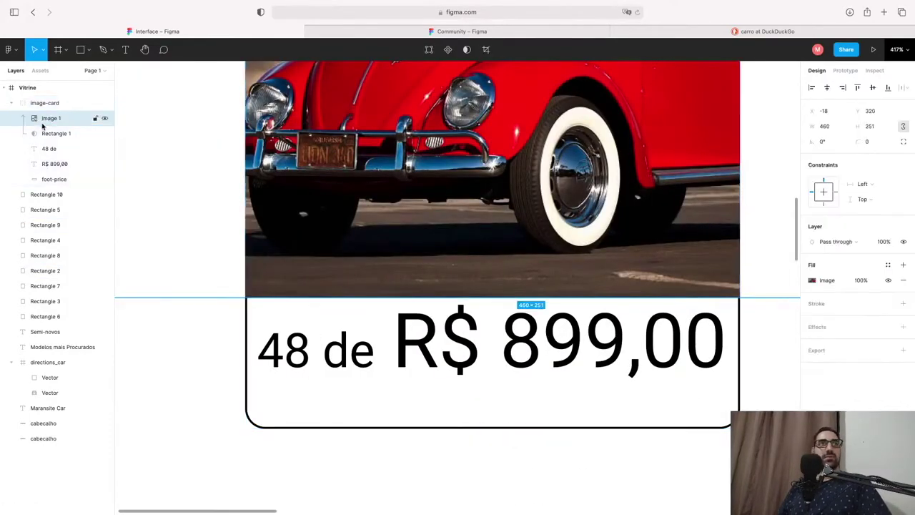
shift+click(56, 134)
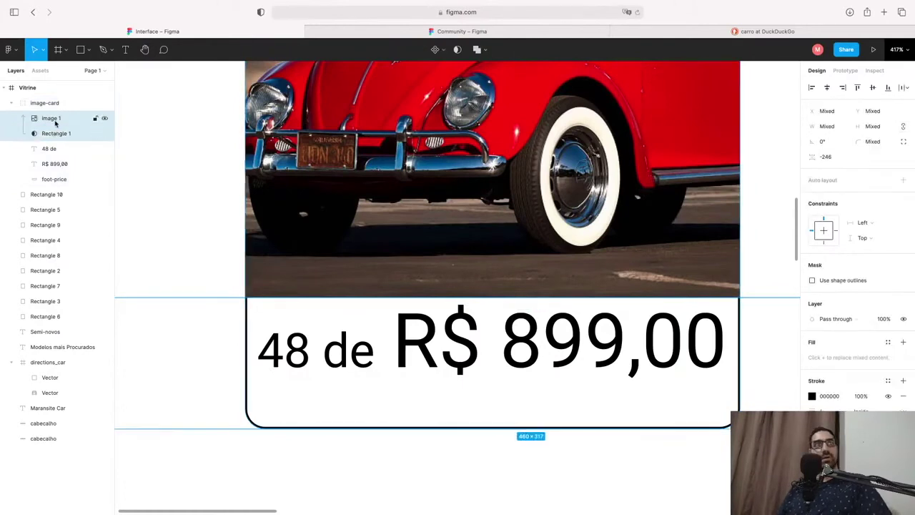
drag(56, 134, 54, 179)
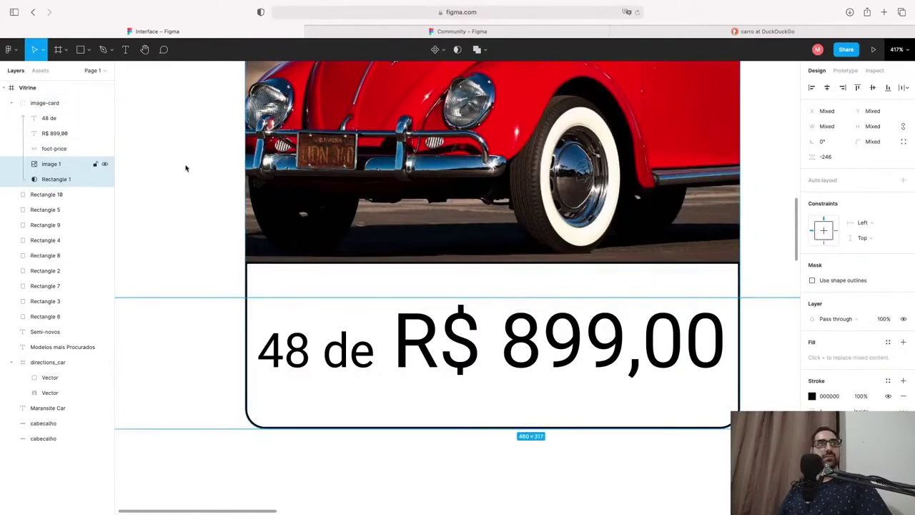
click(477, 464)
scroll(586, 351, right, 3)
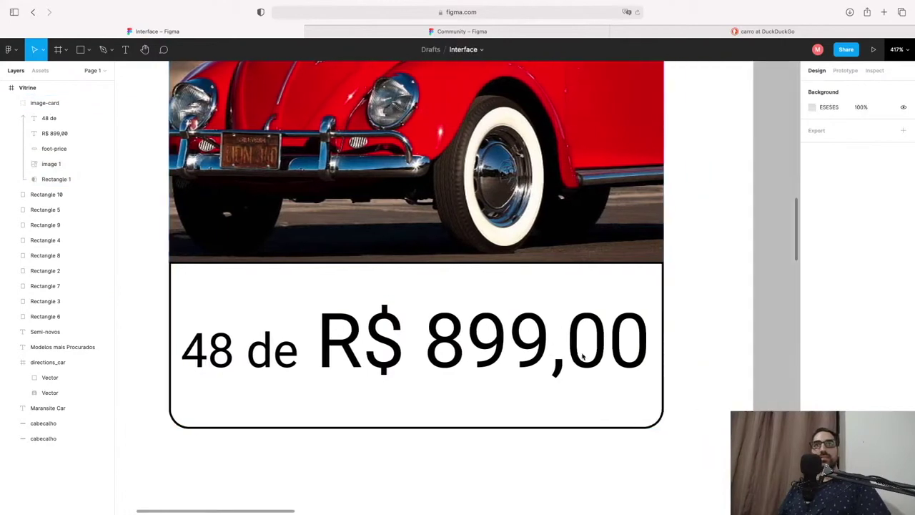
Step: Remove the black stroke from the foot-price box
scroll(600, 346, down, 5)
scroll(633, 338, up, 2)
scroll(629, 332, up, 1)
click(45, 103)
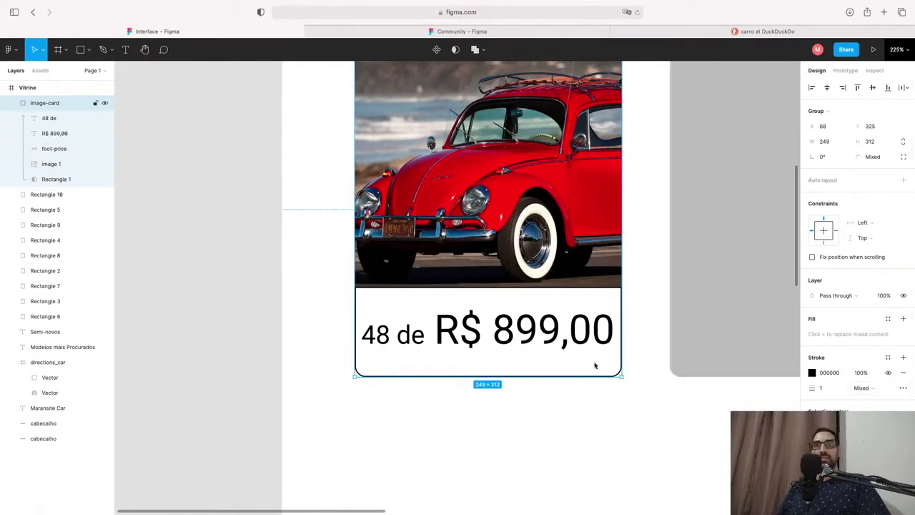
click(68, 163)
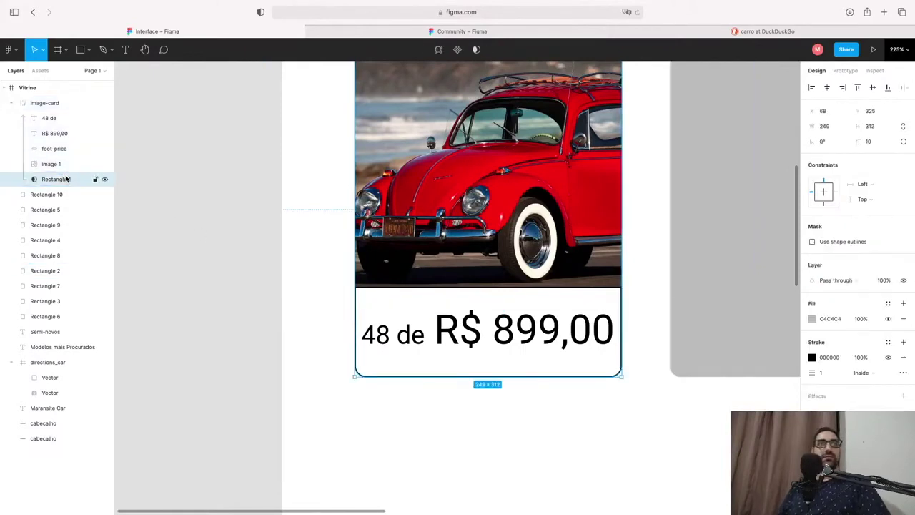
click(308, 377)
click(366, 370)
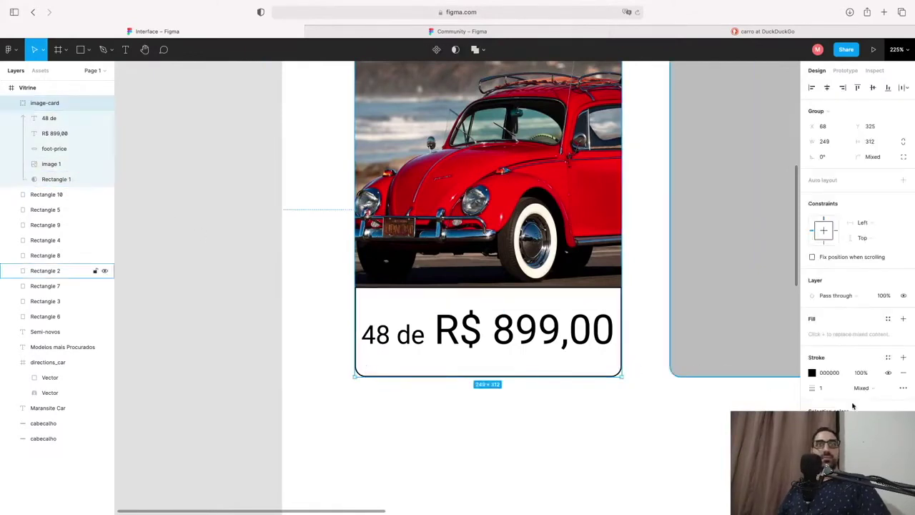
click(64, 149)
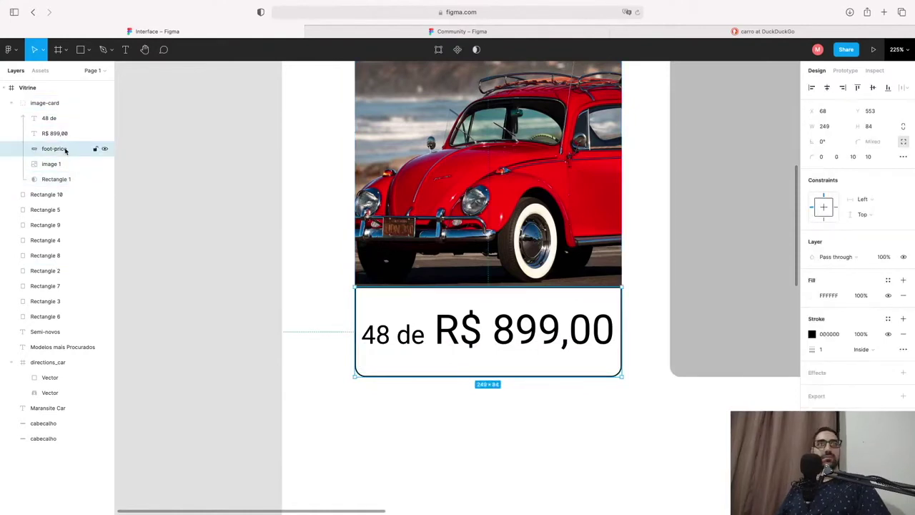
click(903, 334)
Step: Give the whole image-card group rounded corners and a drop shadow
click(569, 241)
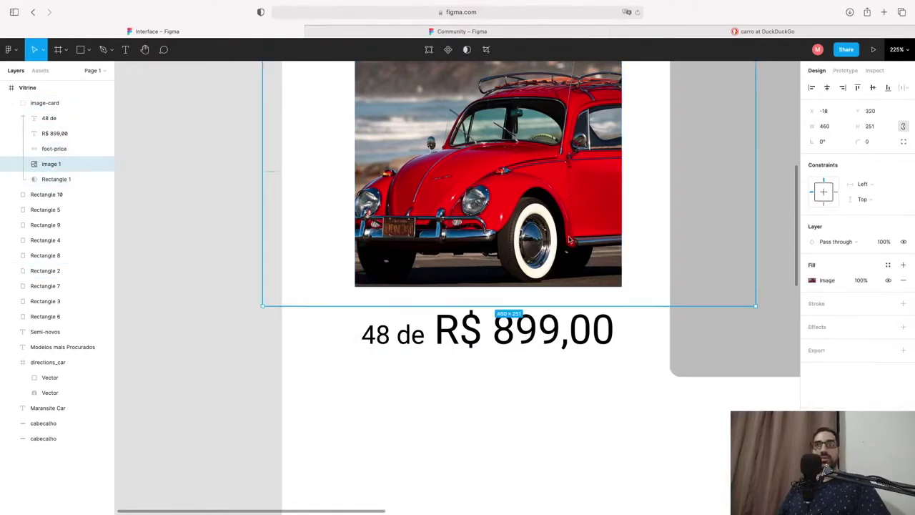
click(68, 106)
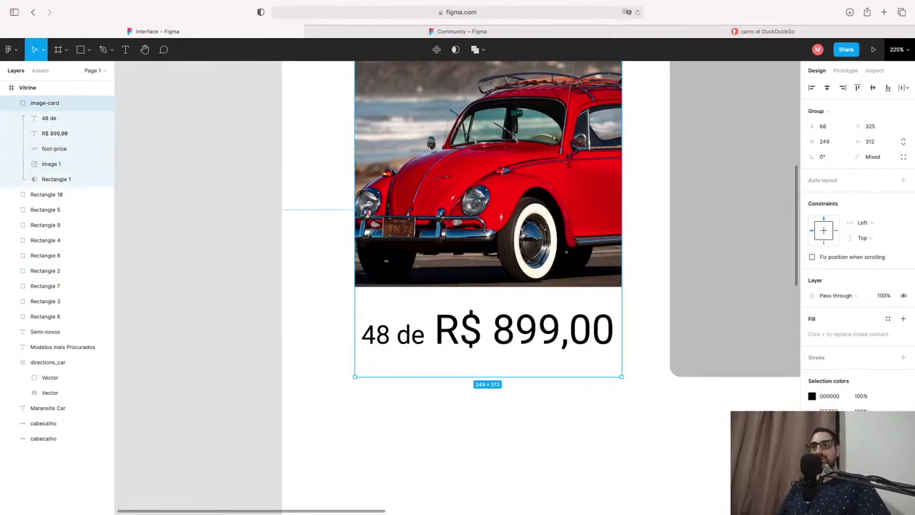
key(ctrl+alt+v)
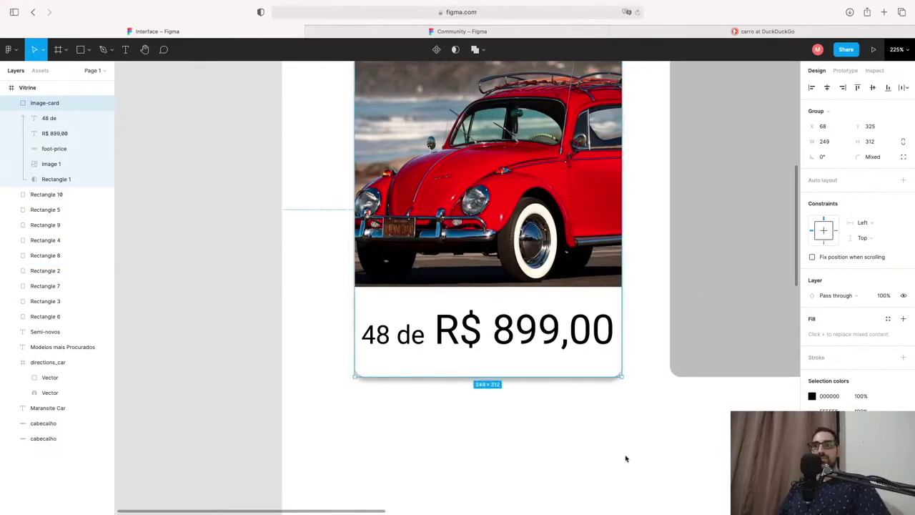
scroll(625, 458, right, 5)
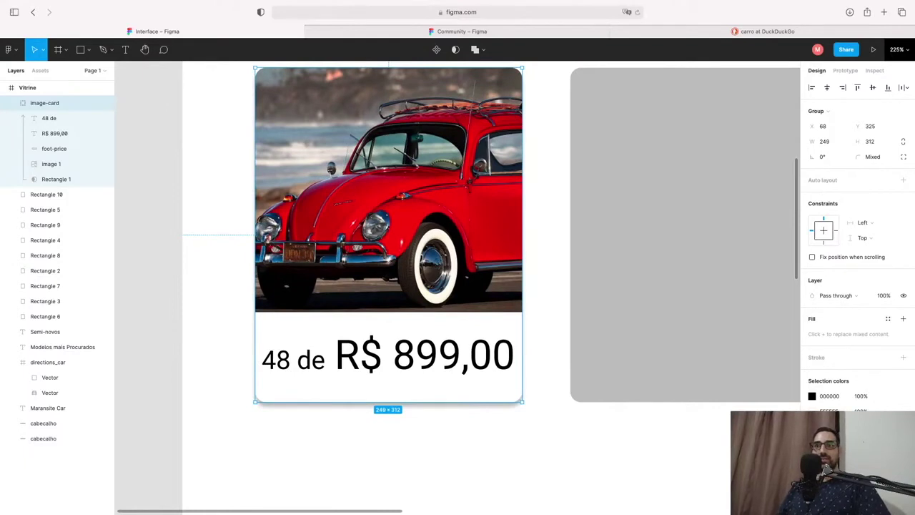
Step: Set the card's drop shadow to X 4, Y 4 with colour 000000
click(811, 449)
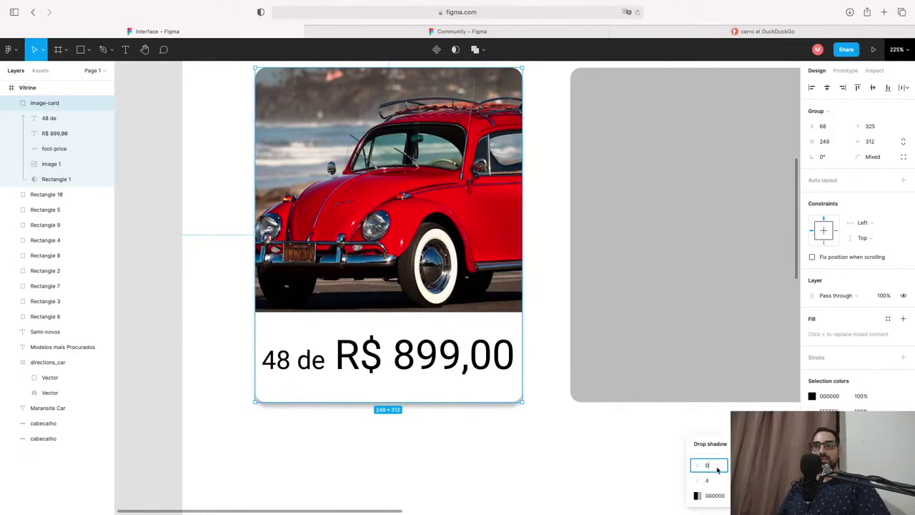
text(4)
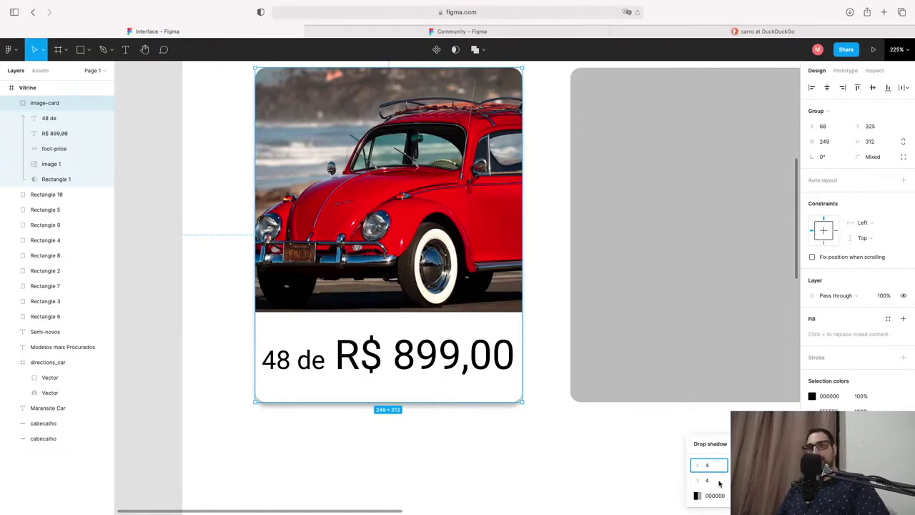
click(719, 483)
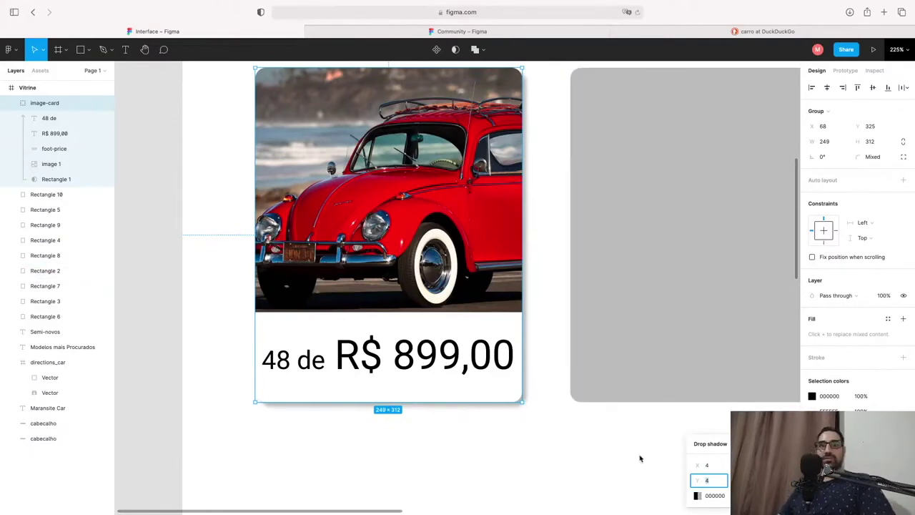
key(Tab)
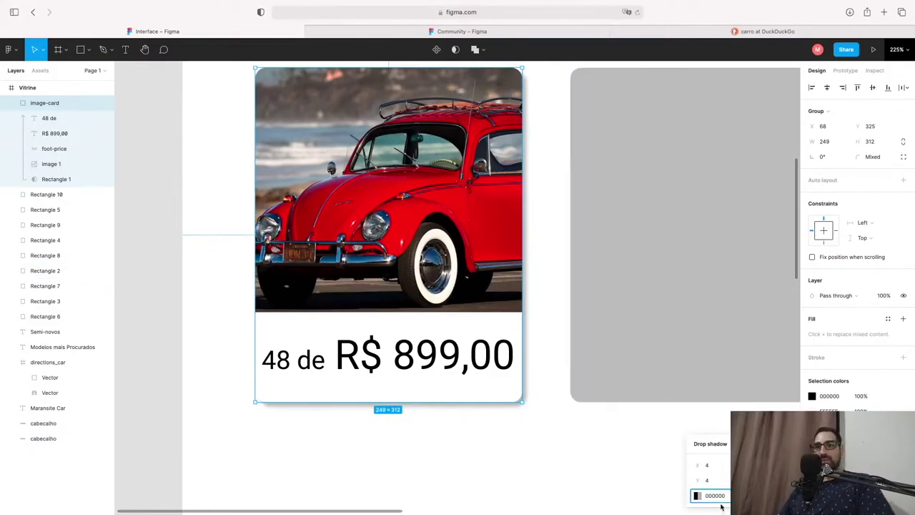
key(Escape)
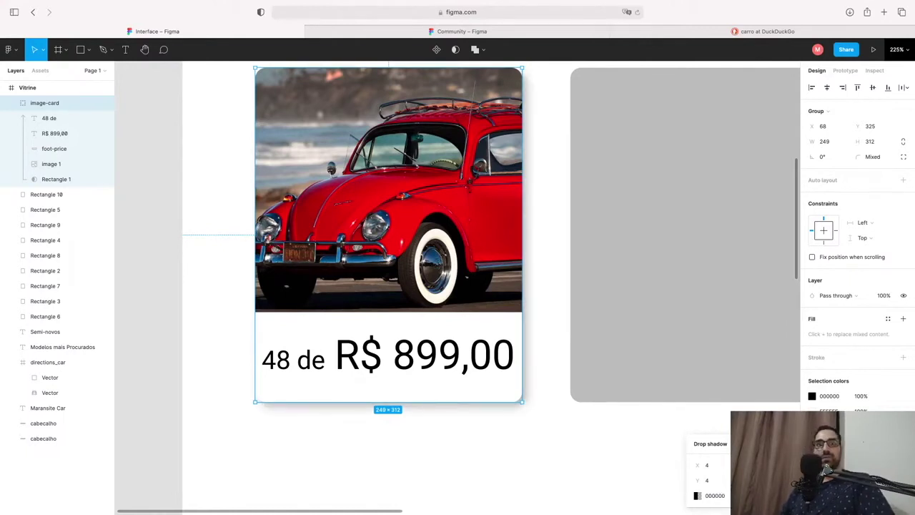
click(496, 454)
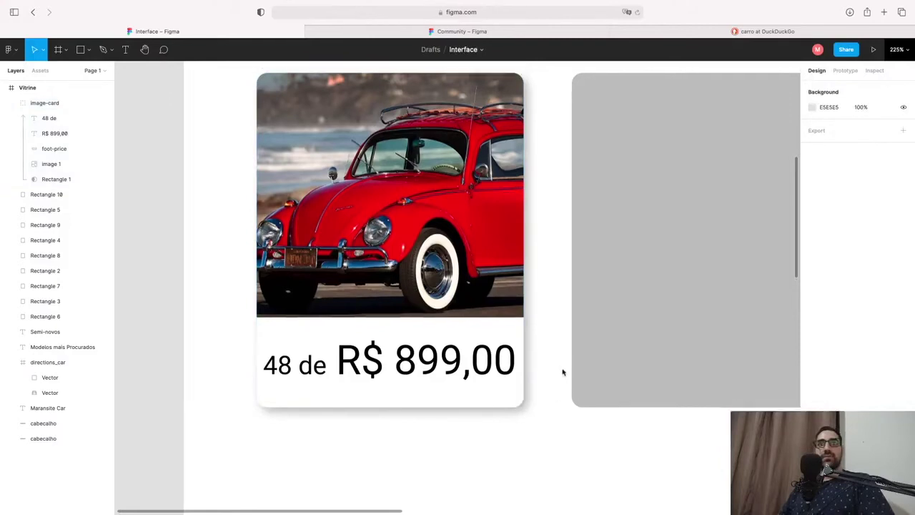
scroll(555, 418, up, 3)
scroll(547, 372, down, 5)
scroll(510, 307, down, 3)
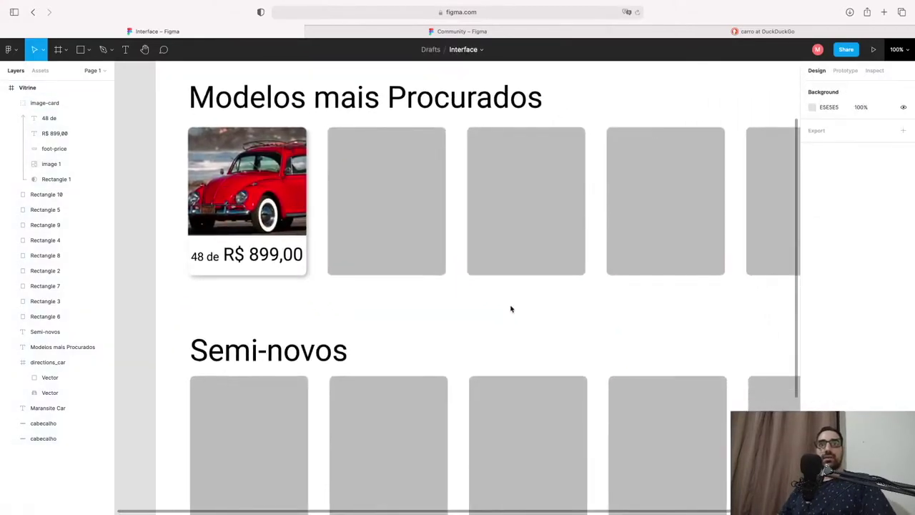
scroll(510, 310, down, 3)
scroll(518, 319, up, 2)
scroll(518, 318, up, 1)
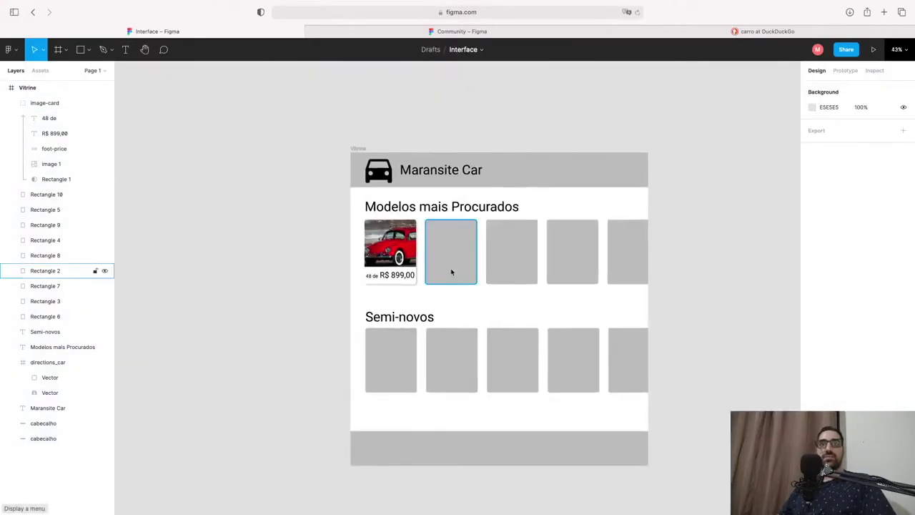
click(452, 275)
click(453, 302)
click(394, 233)
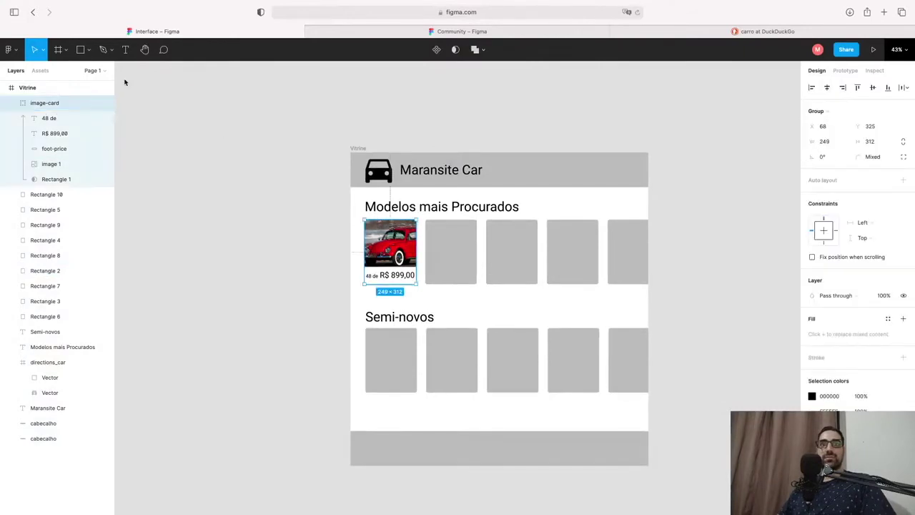
click(460, 252)
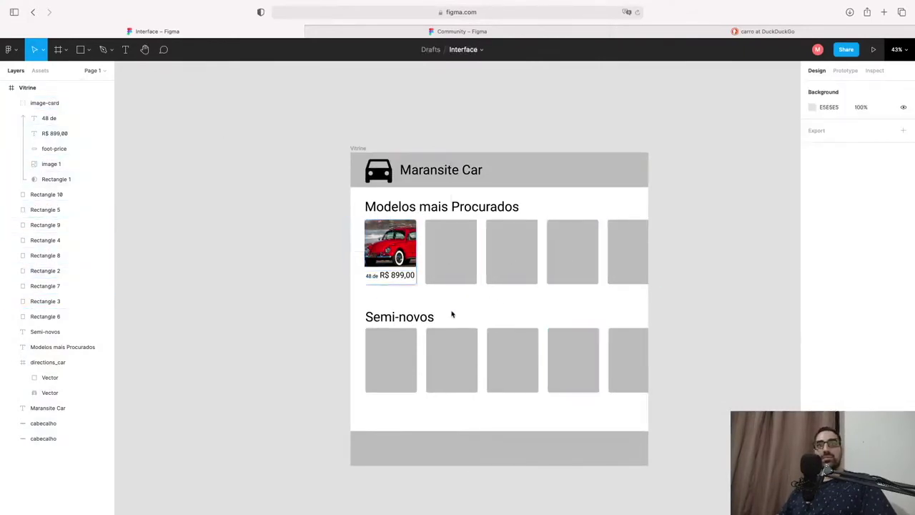
drag(452, 315, 607, 225)
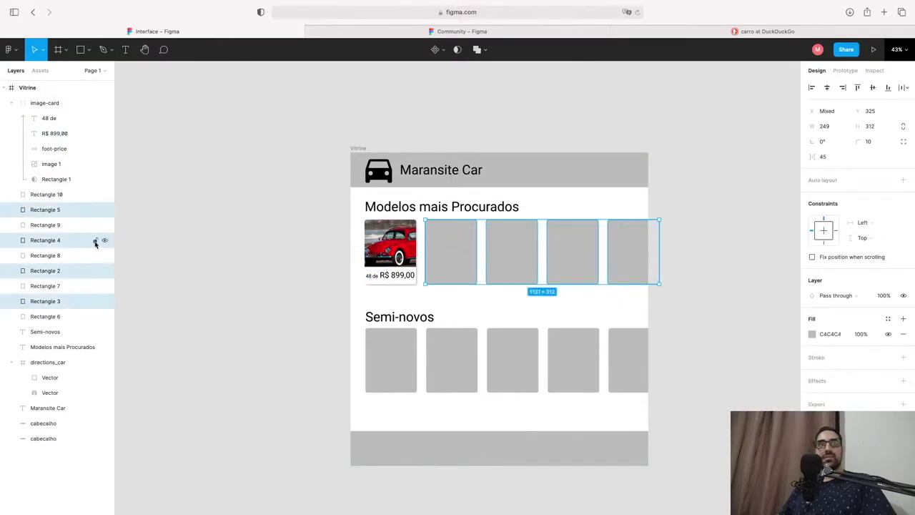
click(902, 296)
click(410, 247)
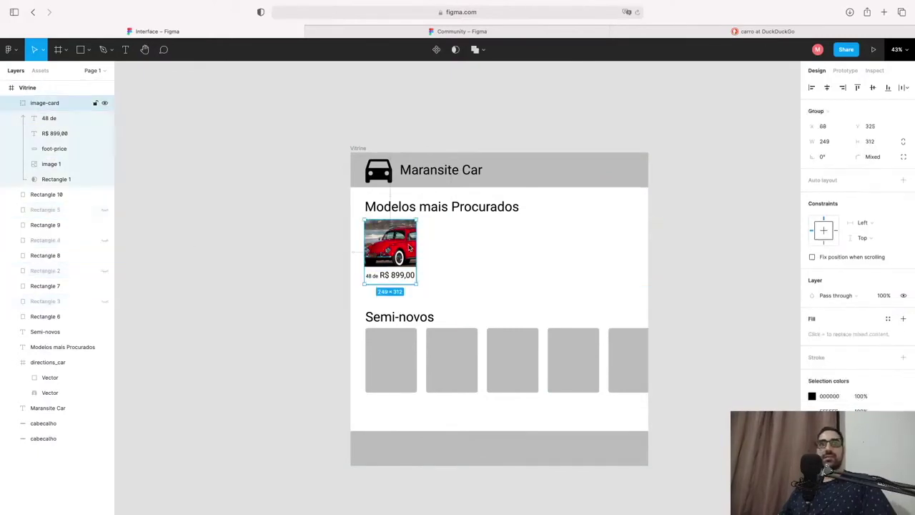
scroll(405, 249, left, 3)
scroll(487, 235, down, 1)
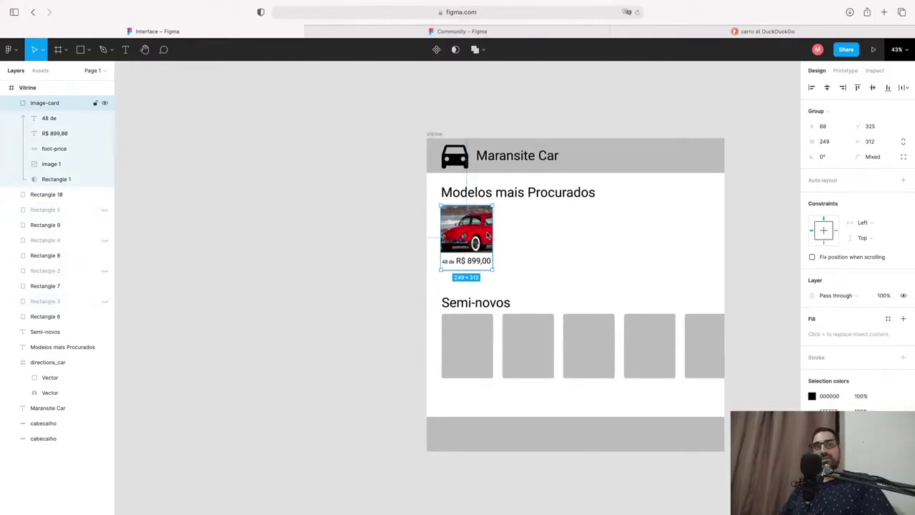
scroll(473, 228, up, 3)
scroll(474, 227, up, 3)
drag(353, 216, 484, 213)
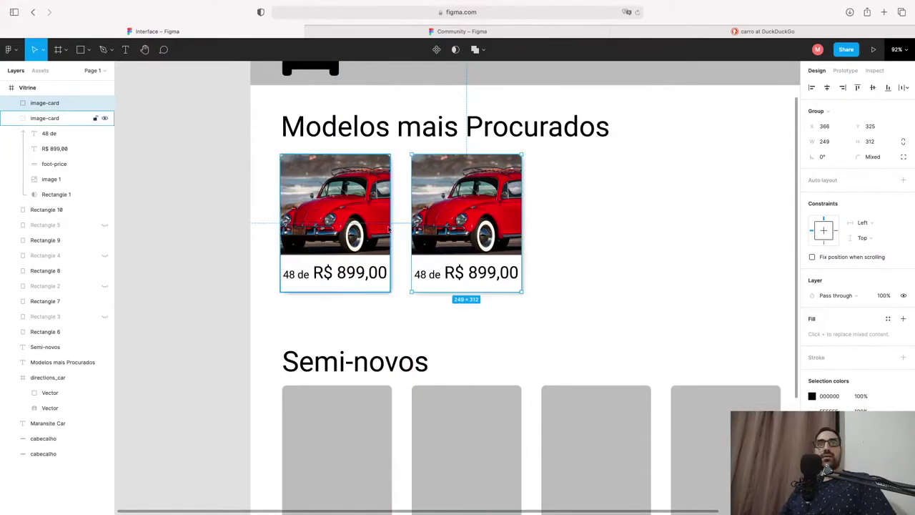
click(370, 328)
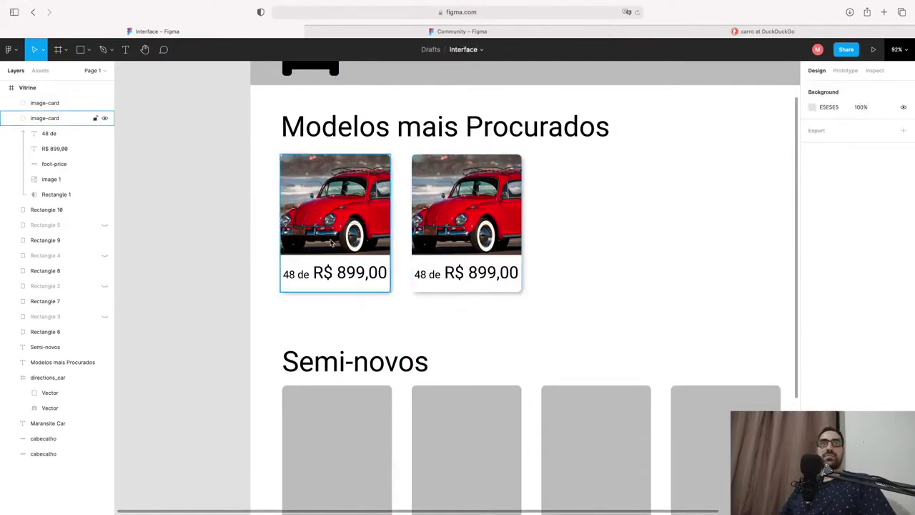
click(482, 206)
click(604, 238)
key(ctrl+z)
key(ctrl+z)
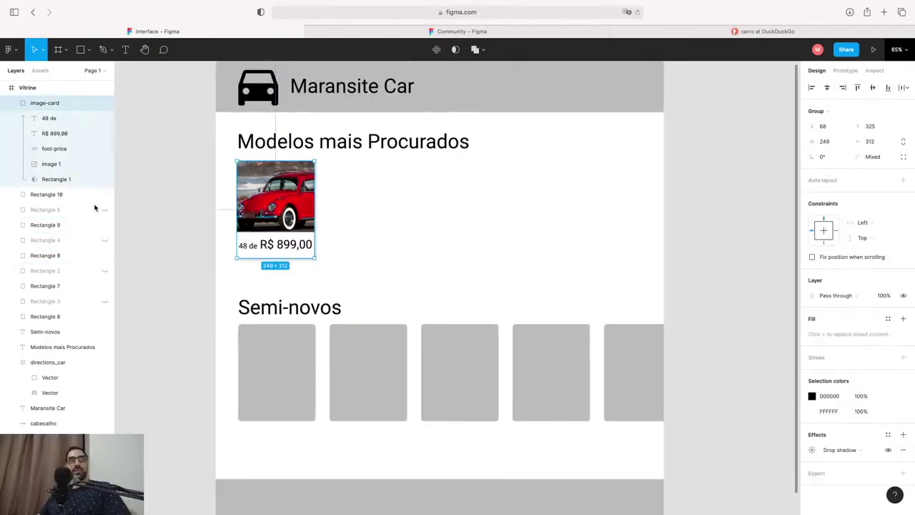
click(95, 209)
click(105, 211)
click(104, 240)
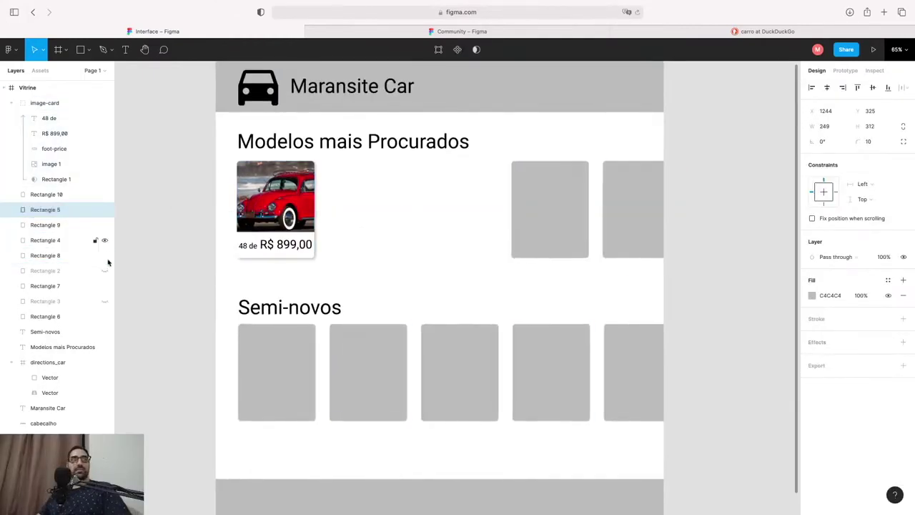
click(105, 270)
click(105, 301)
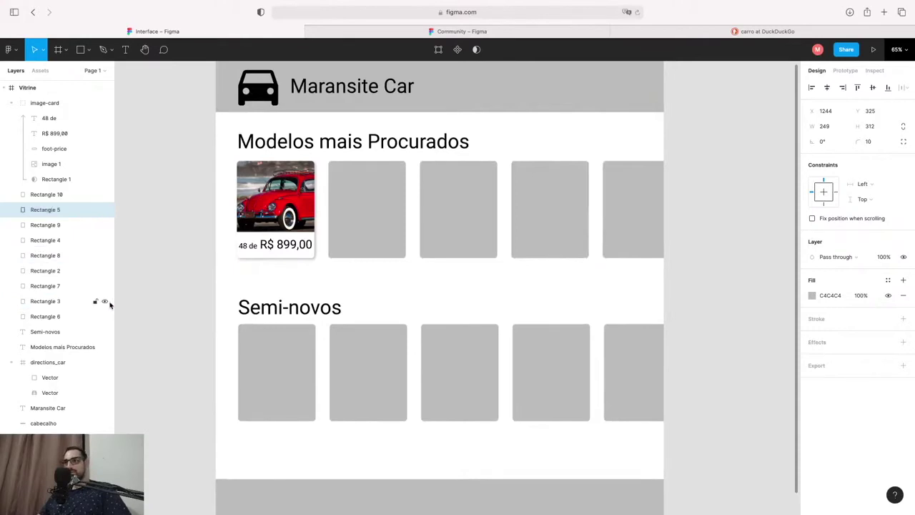
click(165, 314)
scroll(424, 331, down, 5)
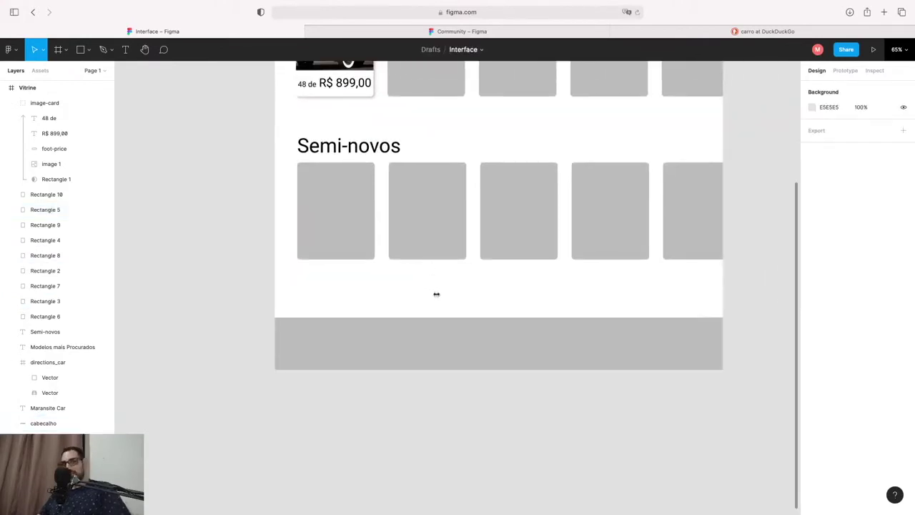
Step: Add a 'copyright 2021' text and move it into the grey footer band
scroll(440, 304, up, 3)
key(t)
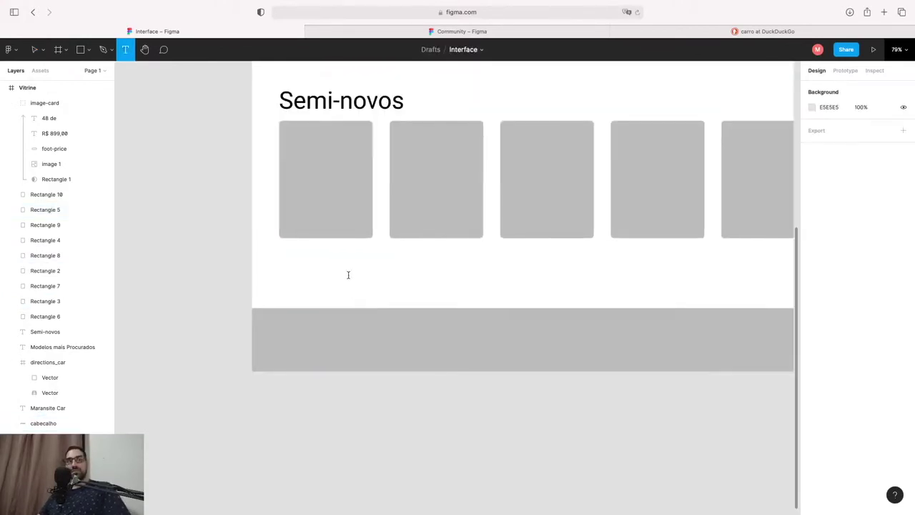
click(348, 274)
text(copyright 2021)
key(Escape)
drag(428, 288, 596, 340)
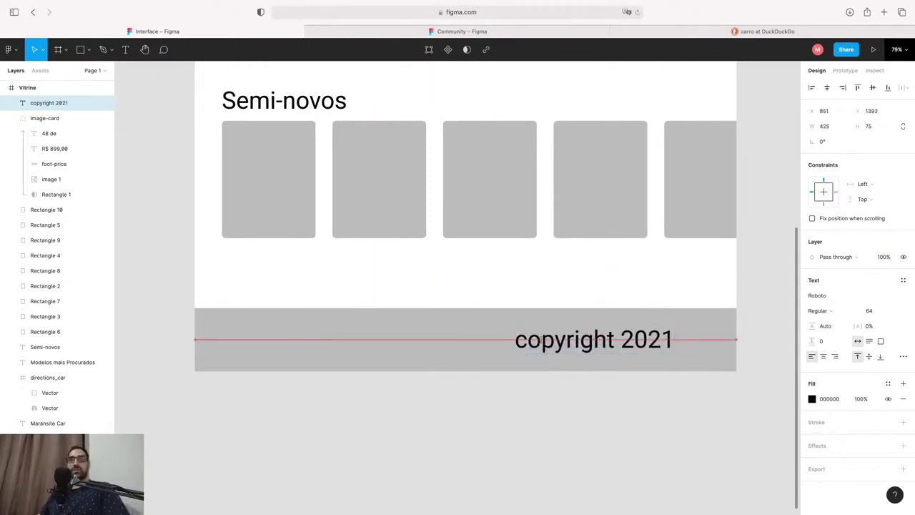
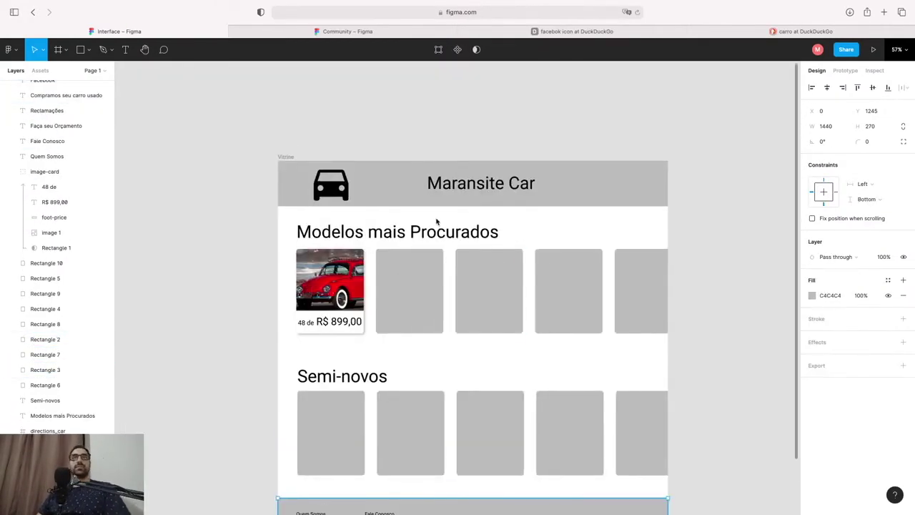
Step: Nudge the Modelos mais Procurados and Semi-novos headings up slightly
drag(434, 233, 433, 229)
drag(346, 369, 346, 364)
click(411, 365)
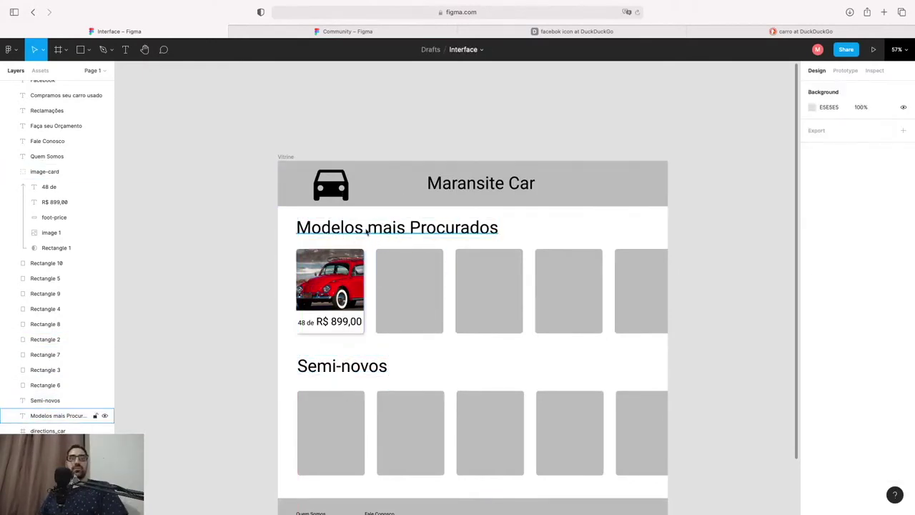
Step: Change the Modelos mais Procurados heading font from Roboto Condensed to Racing Sans One
click(477, 195)
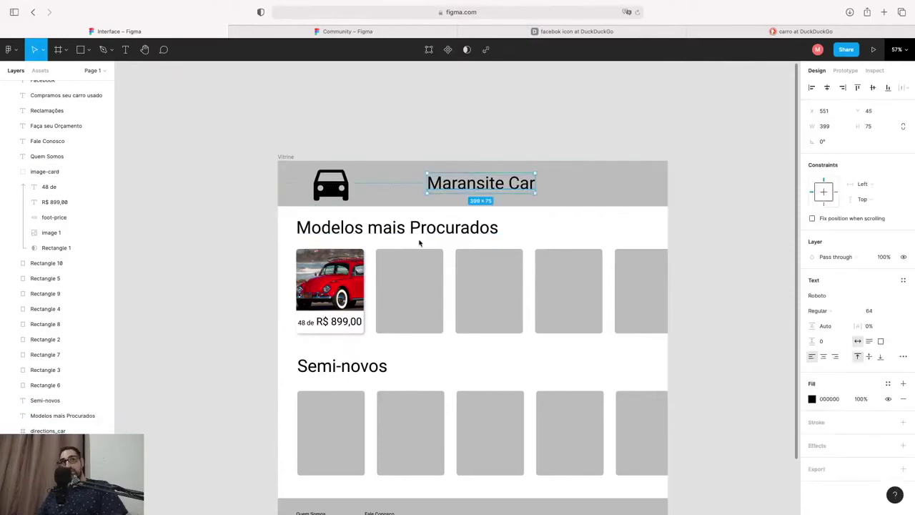
click(425, 229)
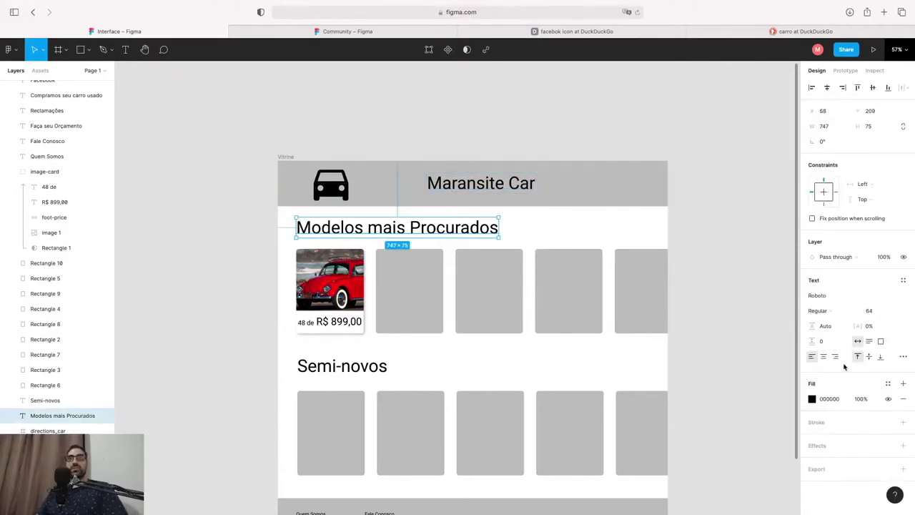
click(829, 295)
key(Down)
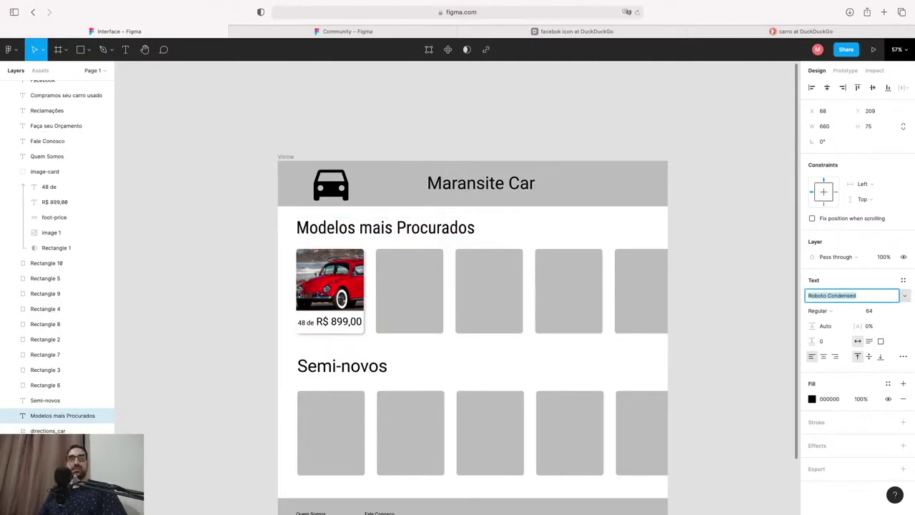
key(Down)
key(Down)
key(Down)
key(Down)
key(Down)
key(Down)
key(Down)
key(Down)
key(Up)
key(Up)
key(Up)
key(Up)
key(Up)
key(Up)
key(Up)
key(Up)
key(Up)
key(Up)
key(Up)
key(Up)
key(Down)
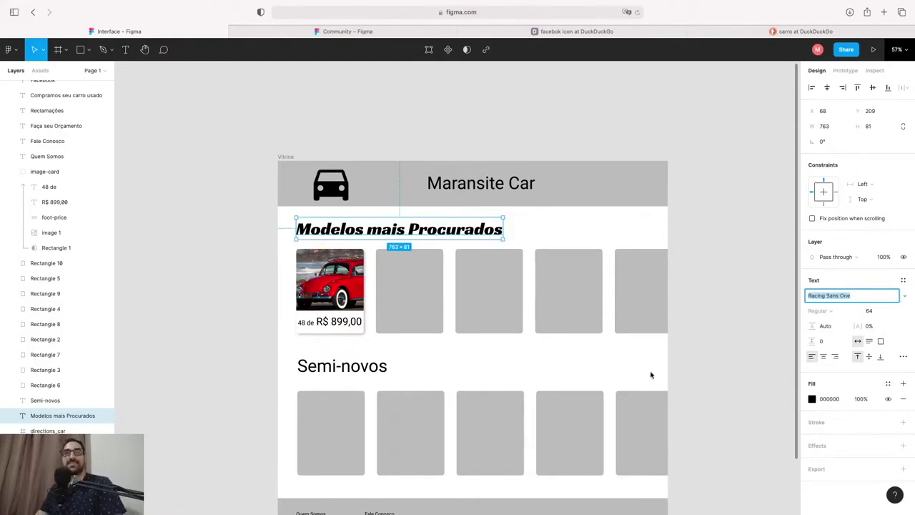
key(Escape)
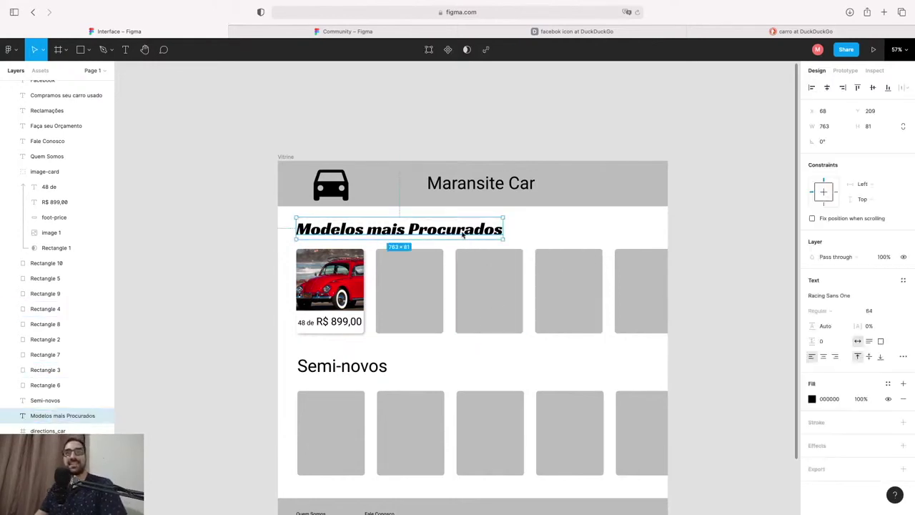
click(358, 367)
Step: Rename the Semi-novos heading to 'Carros de Corrida' and set it in Racing Sans One
double_click(360, 367)
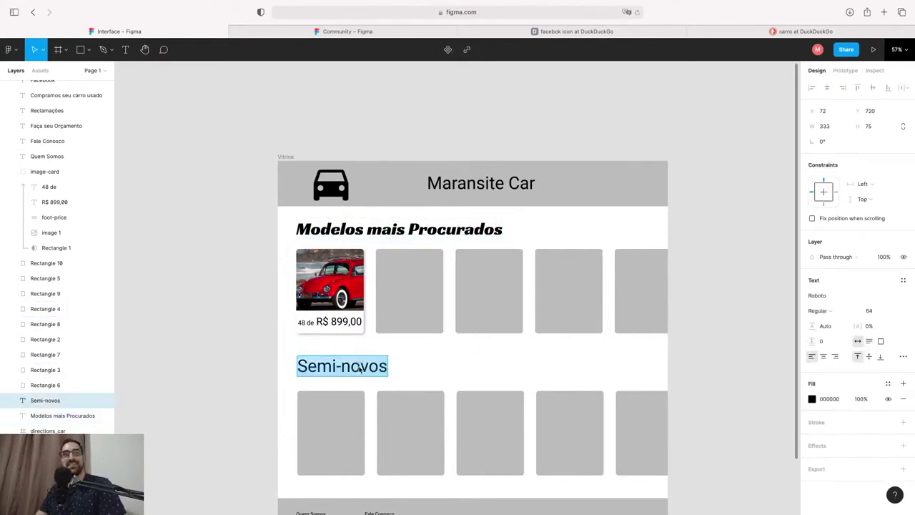
text(Carros de Corrida)
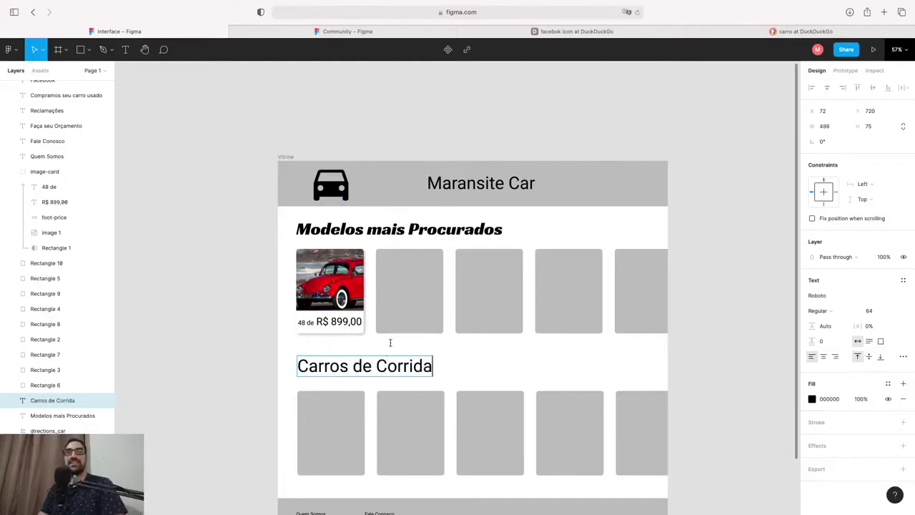
key(Escape)
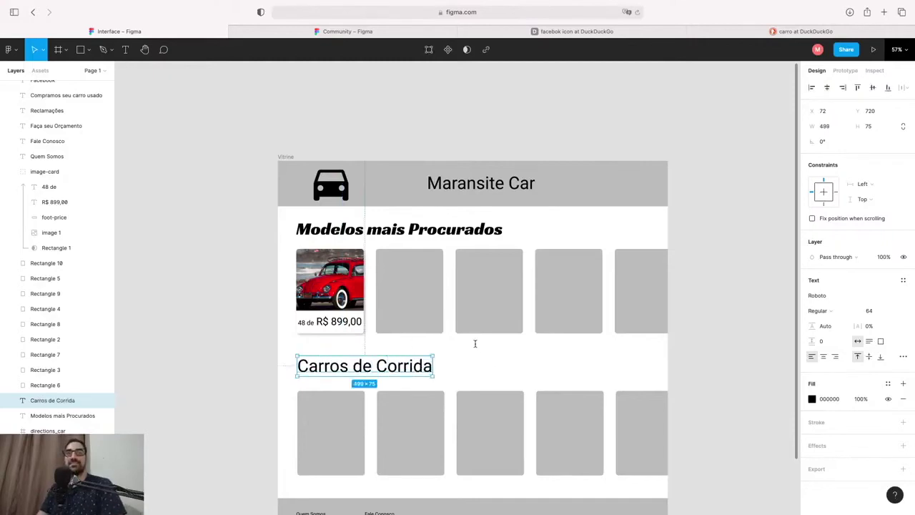
click(64, 416)
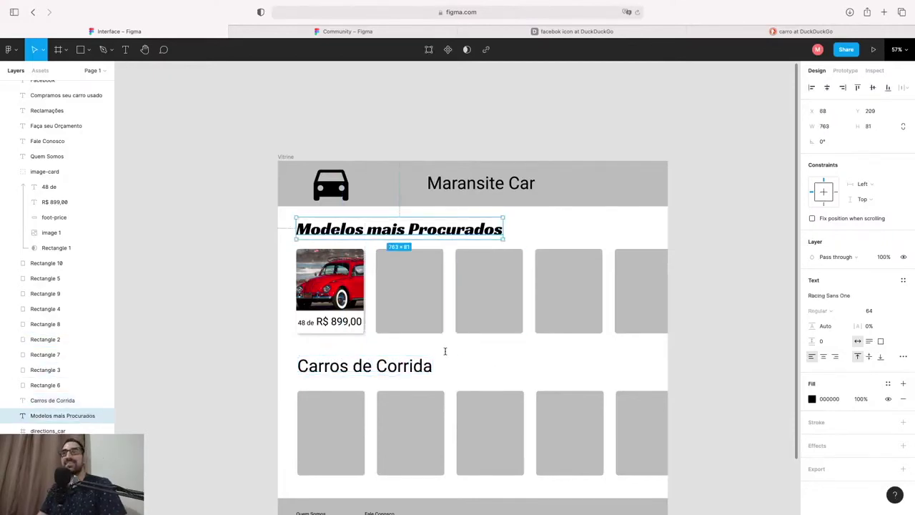
click(406, 358)
click(826, 299)
text(Racing)
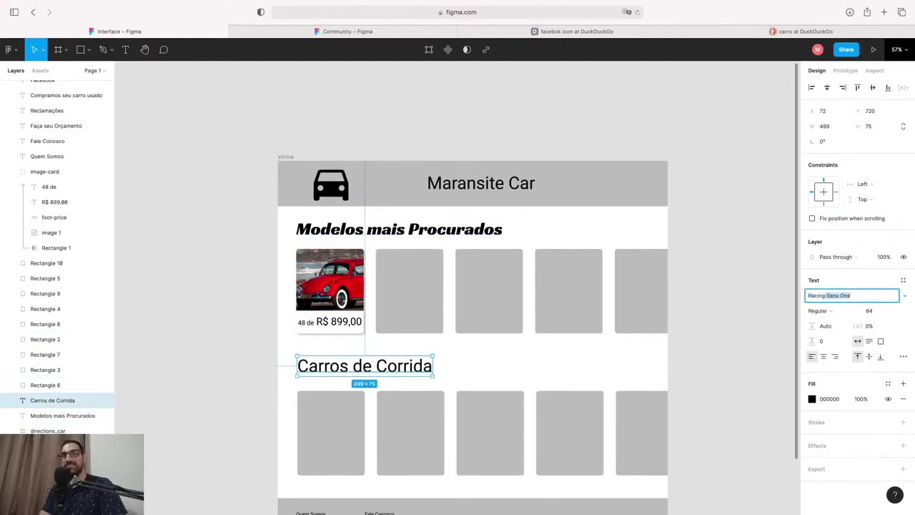
key(Return)
Step: Enlarge the Maransite Car title to size 96 and shift it left toward the car icon
click(527, 189)
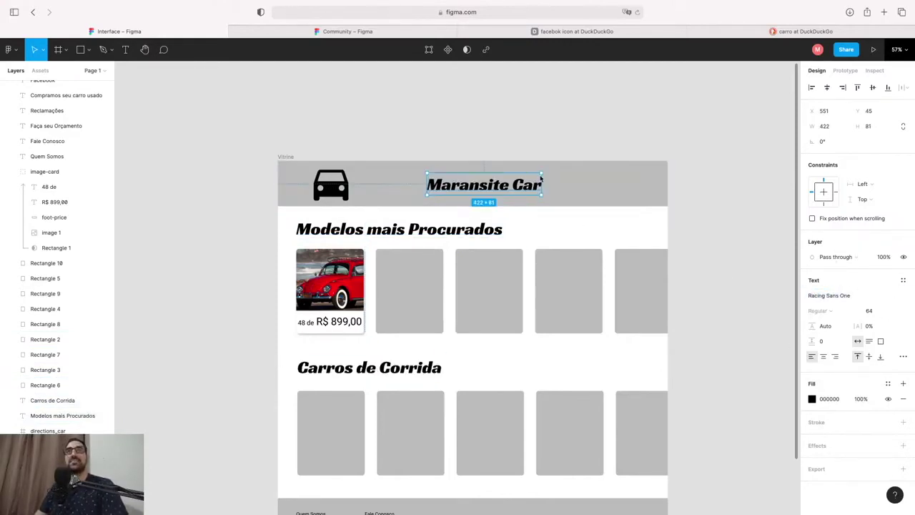
click(890, 312)
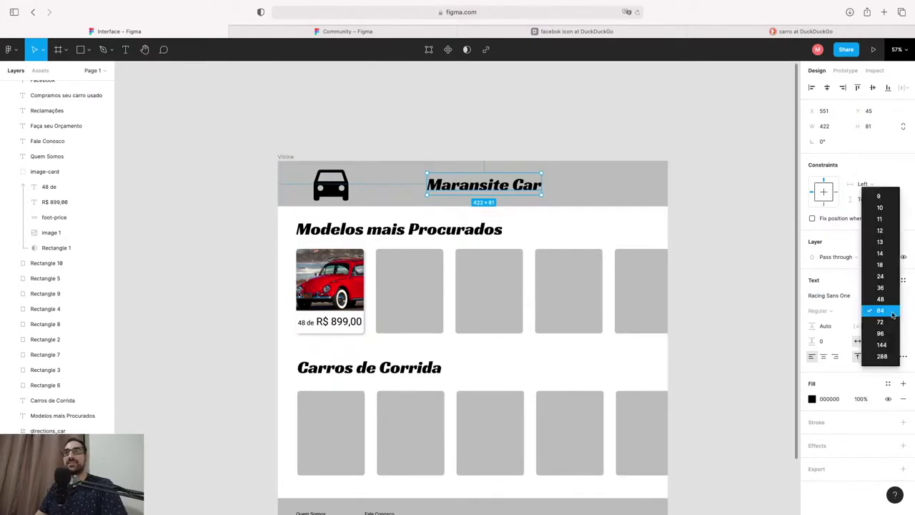
click(883, 322)
click(898, 311)
drag(568, 195, 511, 186)
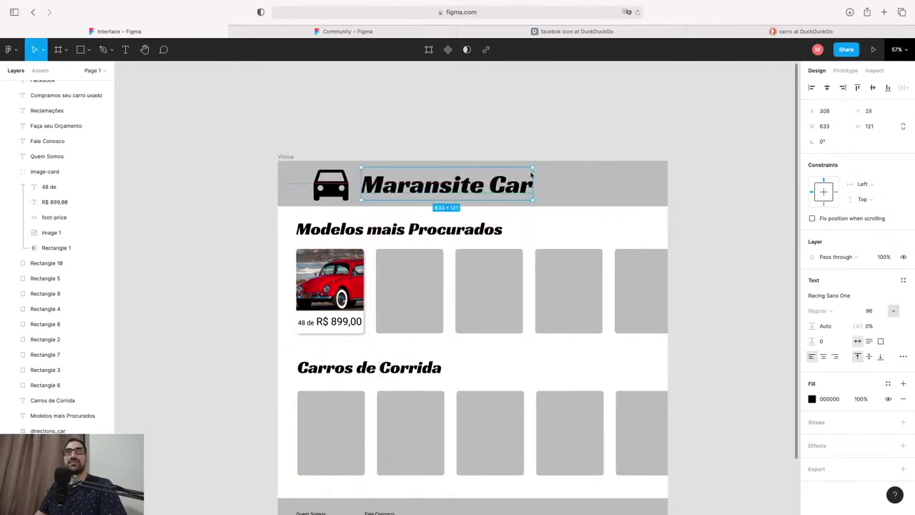
Step: Resize the header car icon to 91×91
click(331, 184)
scroll(286, 204, up, 10)
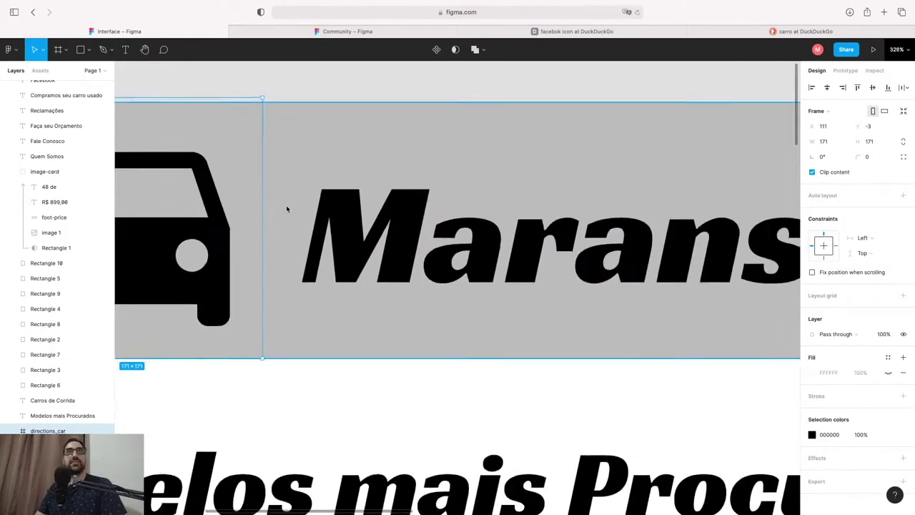
scroll(414, 262, down, 3)
mouse_move(445, 187)
mouse_down()
mouse_move(490, 184)
mouse_move(484, 188)
mouse_up()
Step: Set the first card's '48 de' and 'R$ 899,00' texts in Racing Sans One, price below 48 de
scroll(503, 319, right, 3)
scroll(504, 319, down, 2)
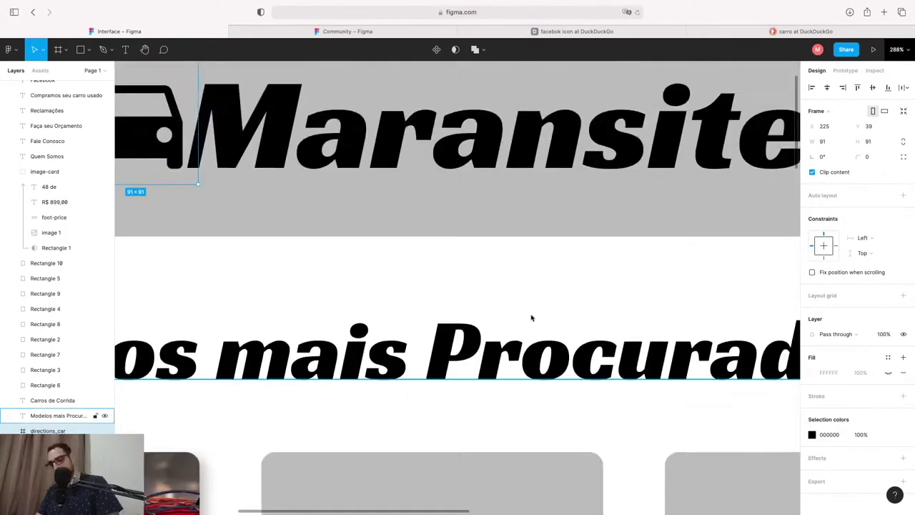
scroll(530, 317, down, 5)
scroll(602, 351, down, 2)
scroll(491, 347, down, 2)
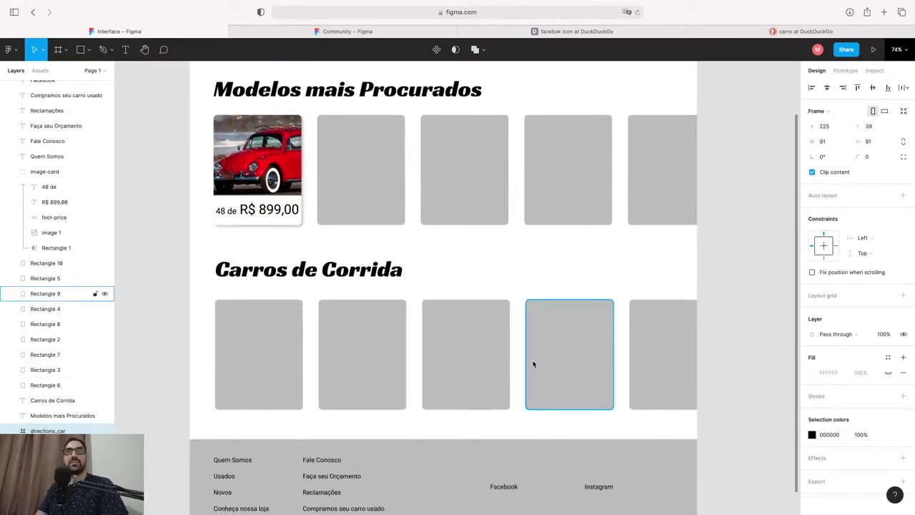
scroll(533, 363, down, 3)
scroll(557, 295, up, 4)
scroll(558, 296, left, 1)
scroll(606, 441, up, 1)
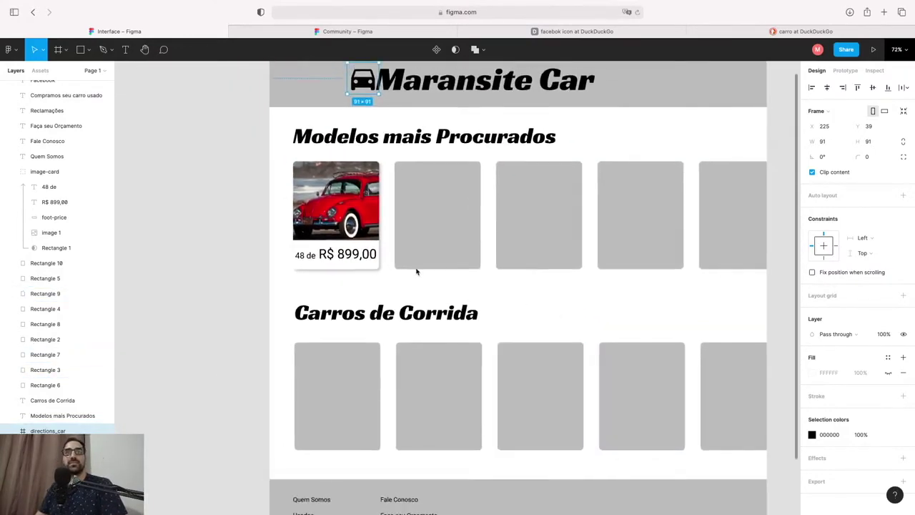
scroll(321, 288, up, 10)
scroll(393, 279, up, 3)
click(365, 265)
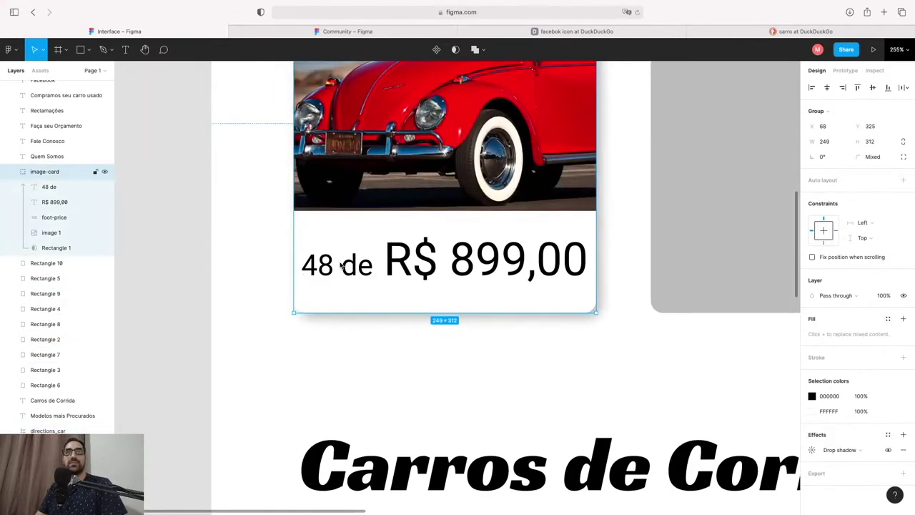
double_click(446, 270)
shift+click(338, 266)
click(822, 398)
text(Racing Sans One)
key(Return)
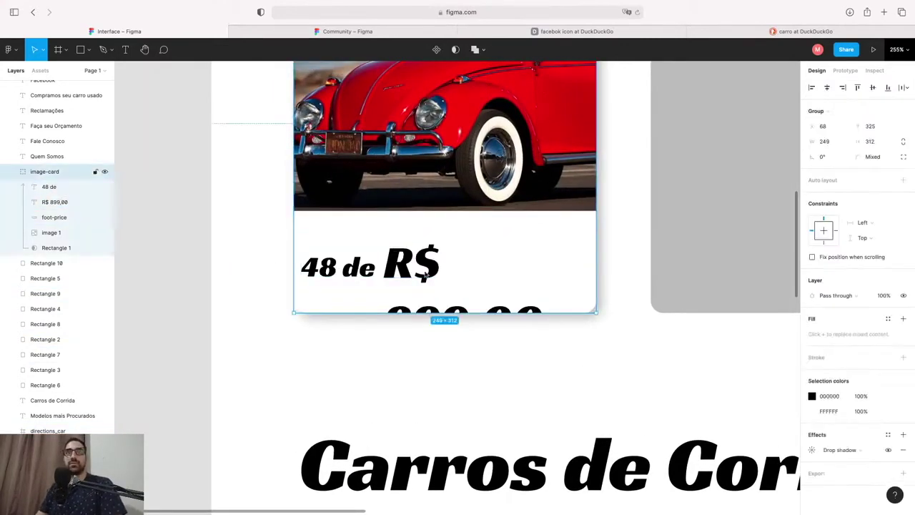
click(594, 238)
drag(593, 238, 628, 238)
drag(465, 266, 421, 278)
click(531, 372)
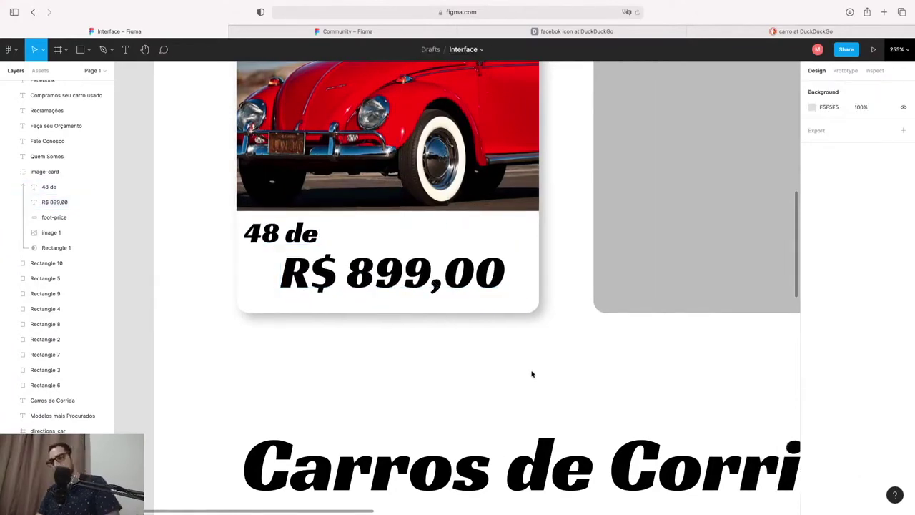
Step: Pan the canvas back to the page header
scroll(708, 288, down, 5)
drag(633, 396, 549, 341)
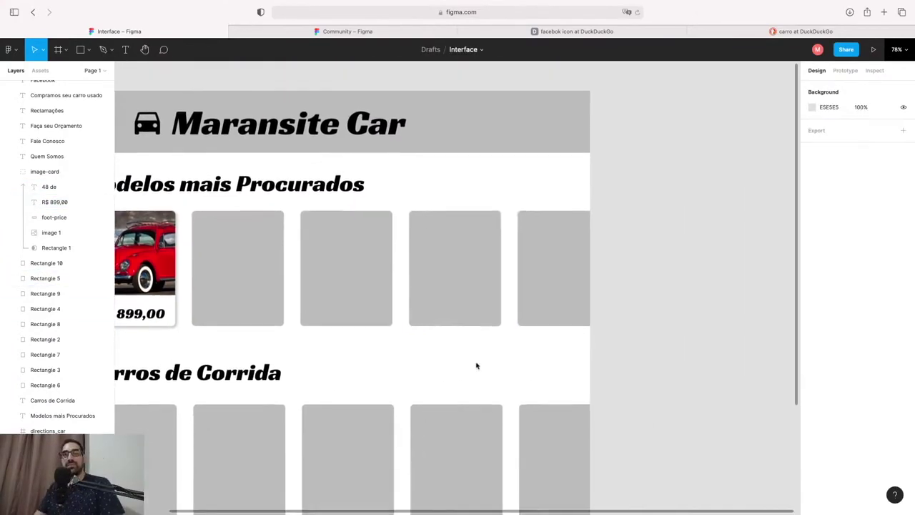
scroll(424, 368, down, 5)
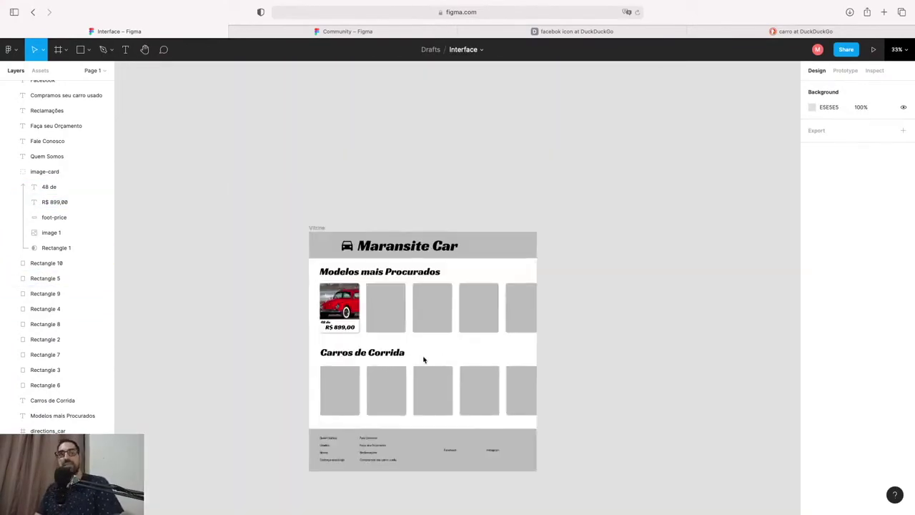
scroll(516, 303, up, 3)
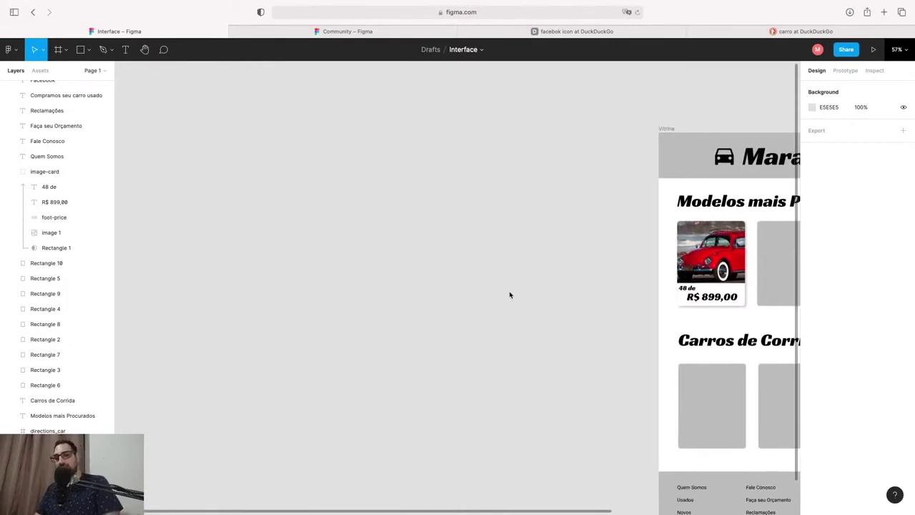
key(f)
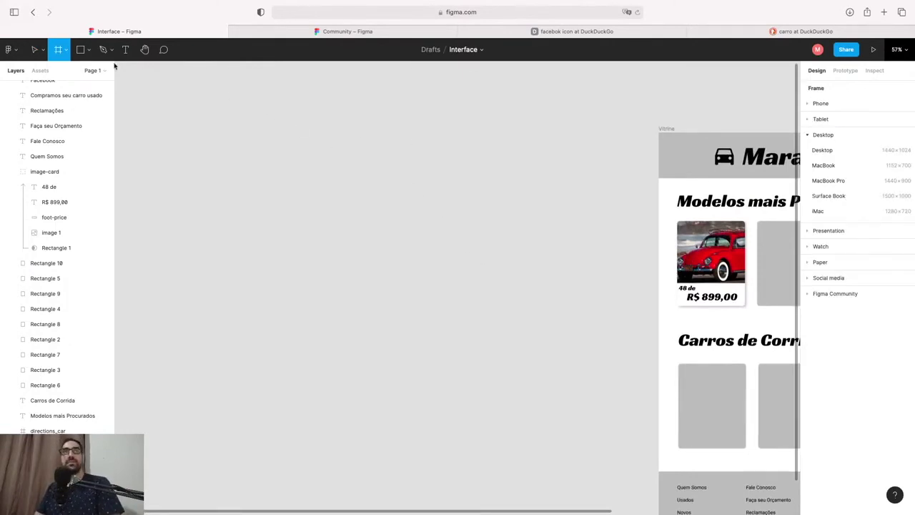
Step: Draw a new blank frame, Frame 1, to the left of the page
drag(366, 131, 647, 477)
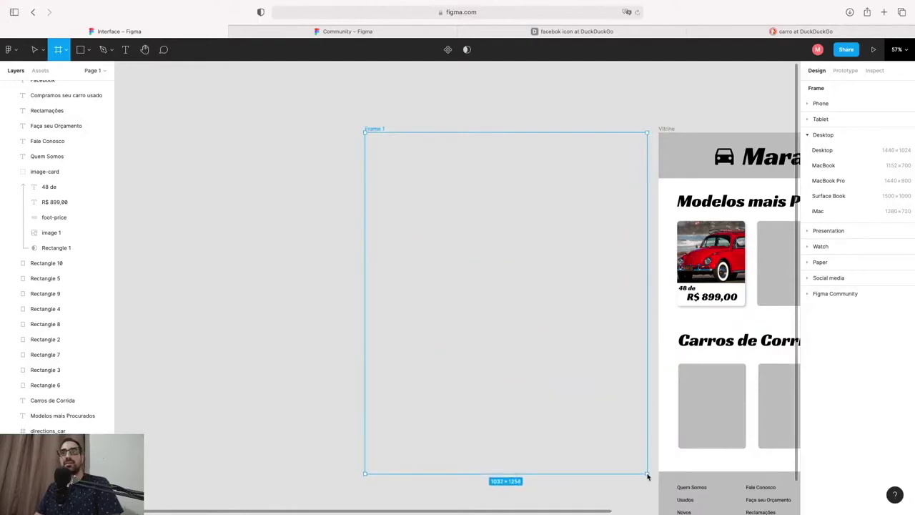
click(274, 168)
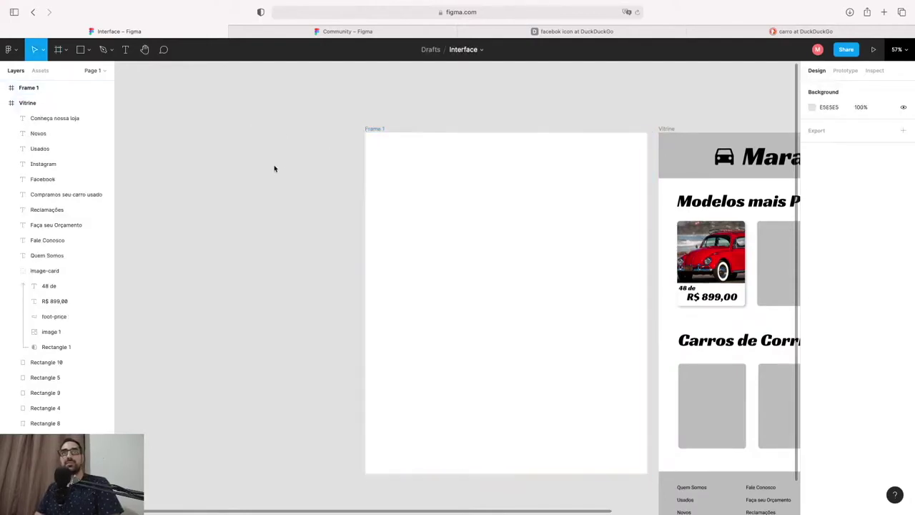
scroll(251, 251, right, 2)
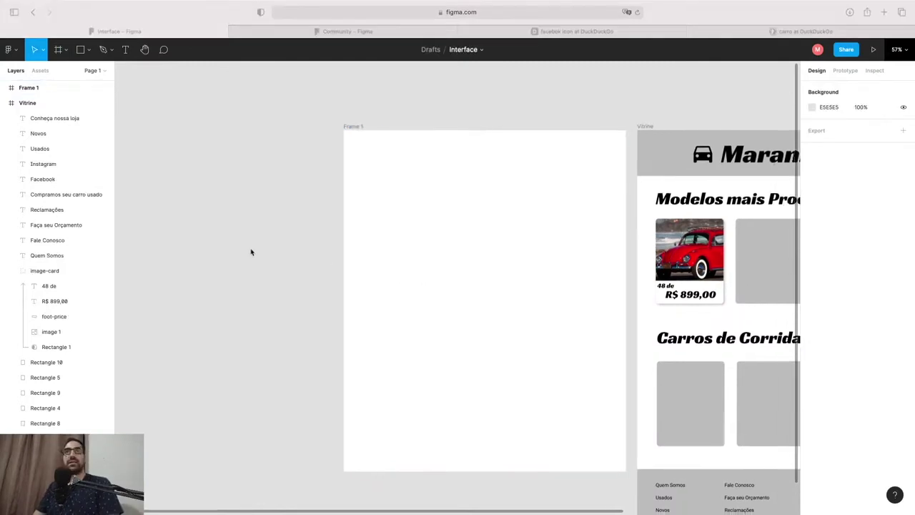
scroll(194, 258, right, 3)
Step: Draw a small square in Frame 1 and duplicate it into a 4×3 grid
key(r)
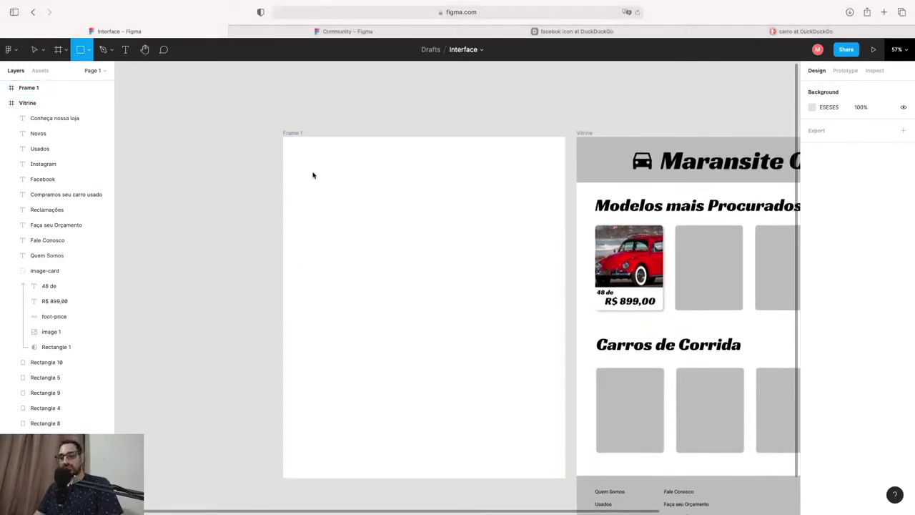
drag(295, 159, 320, 183)
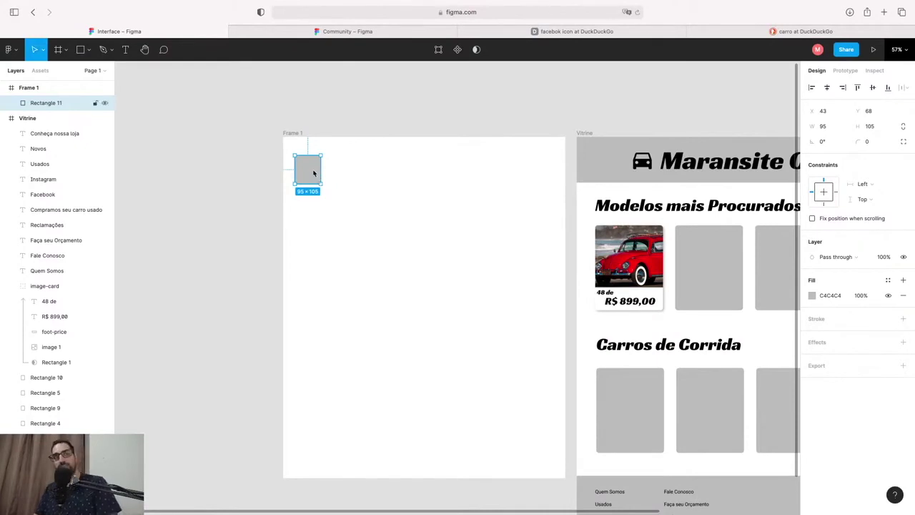
drag(313, 173, 338, 173)
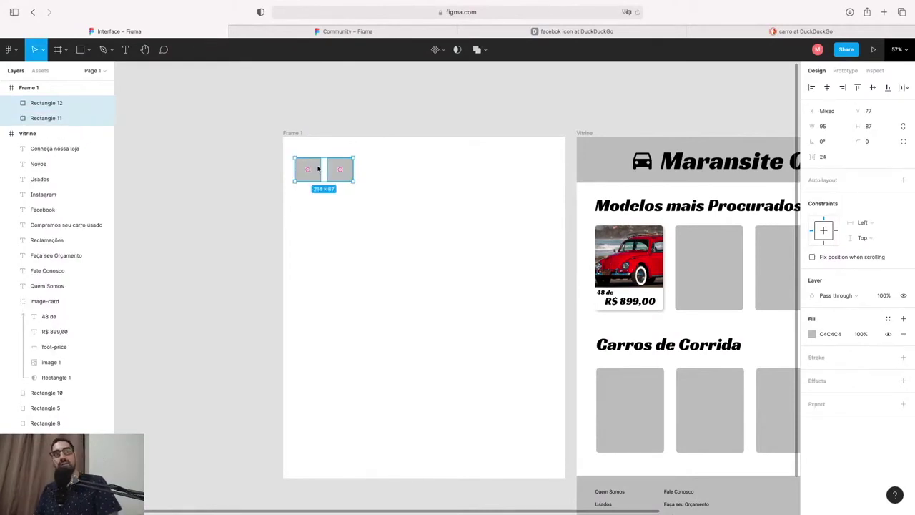
drag(314, 166, 380, 165)
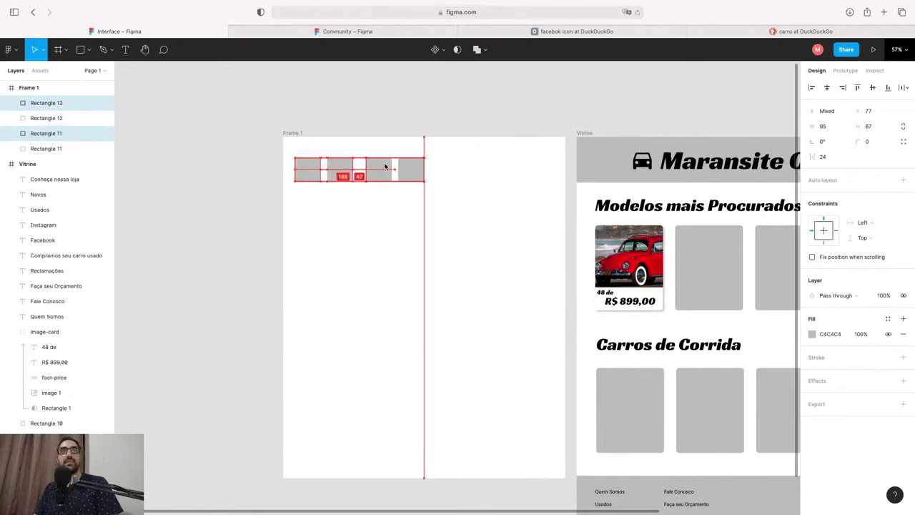
click(336, 230)
mouse_move(304, 200)
mouse_down()
mouse_move(421, 157)
mouse_move(383, 199)
mouse_up()
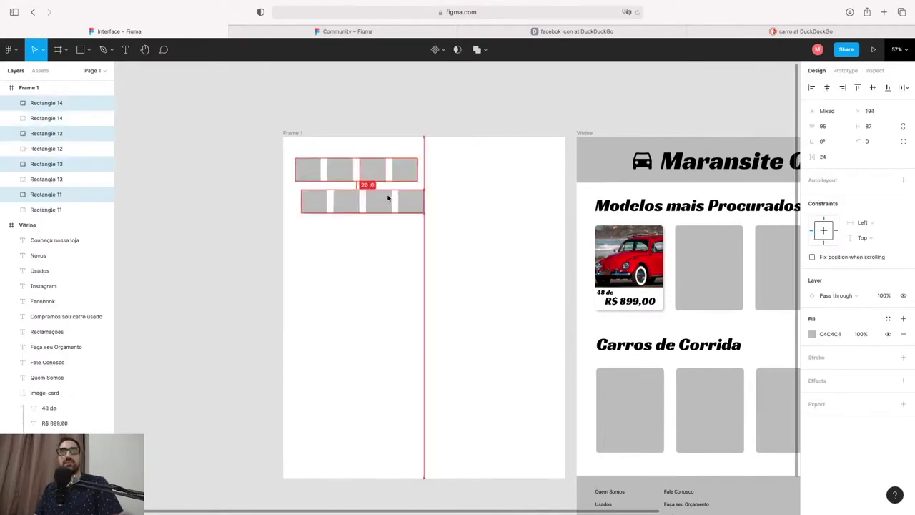
drag(383, 198, 380, 231)
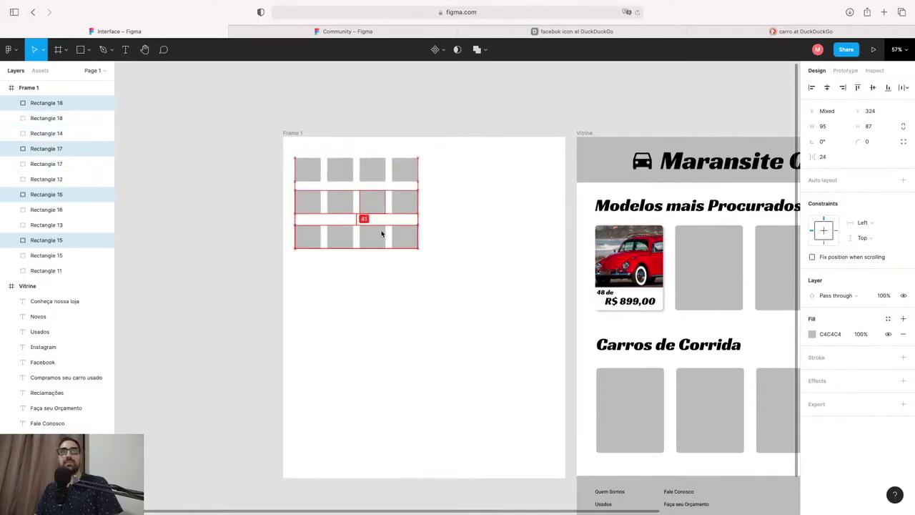
scroll(380, 231, right, 8)
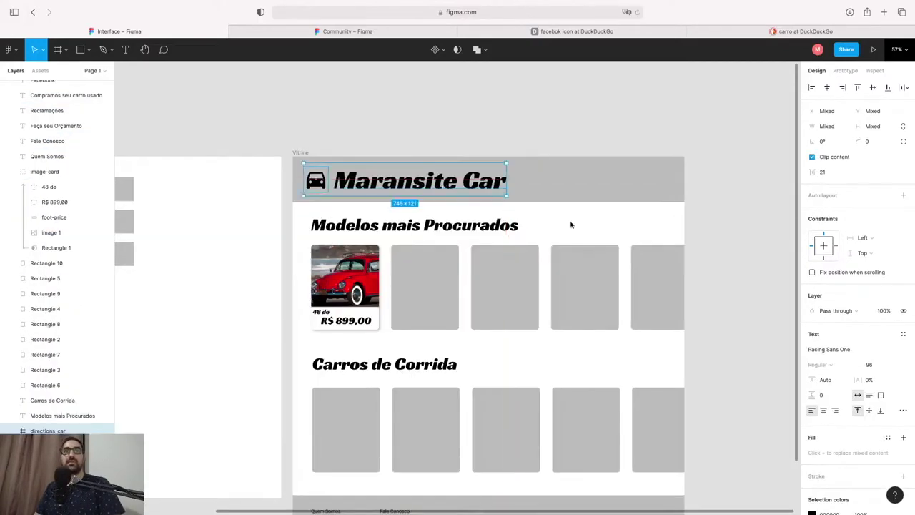
click(610, 232)
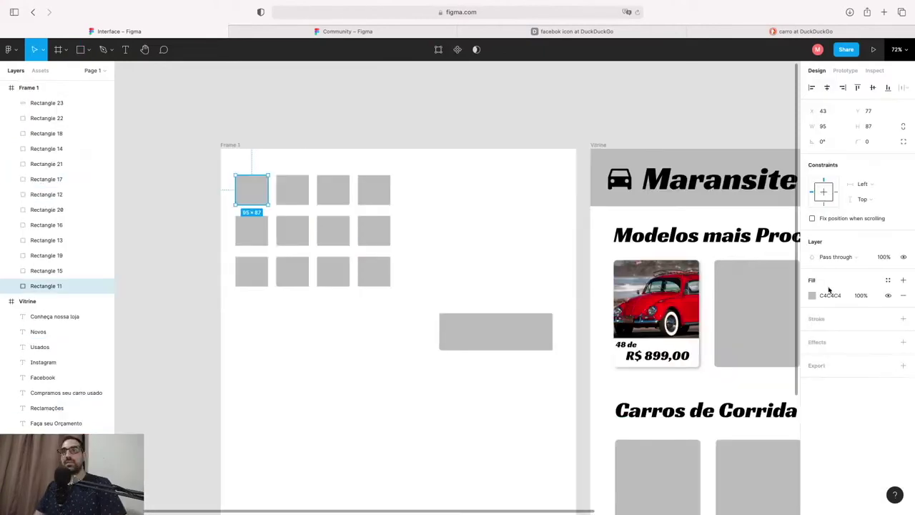
Step: Fill the top-left square with dark grey 323232
click(829, 295)
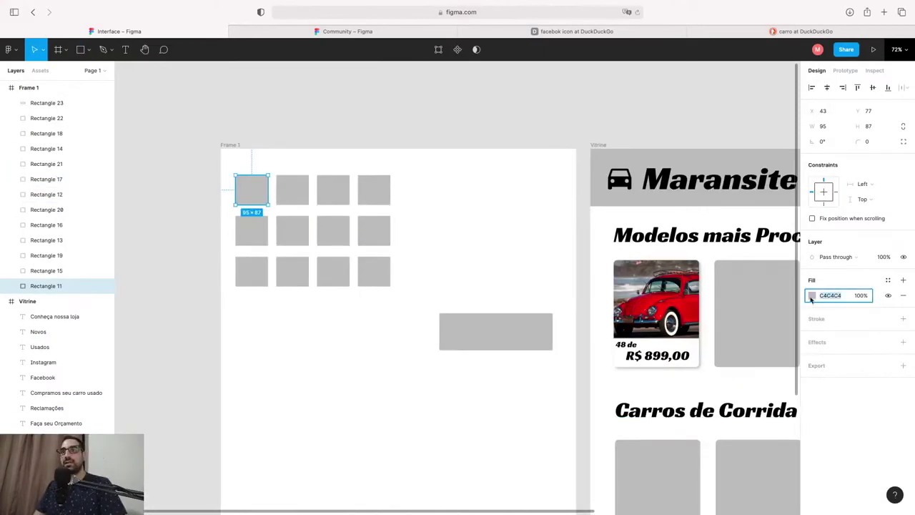
click(812, 295)
drag(719, 306, 686, 368)
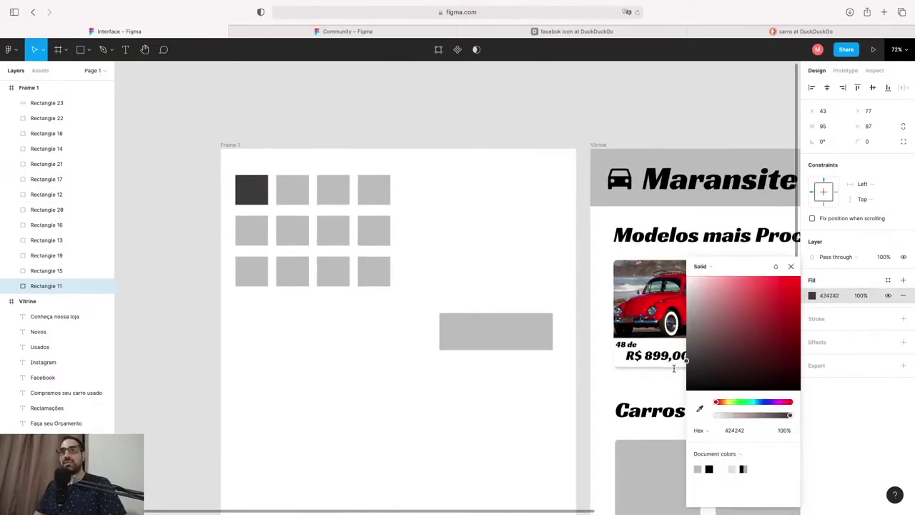
click(292, 189)
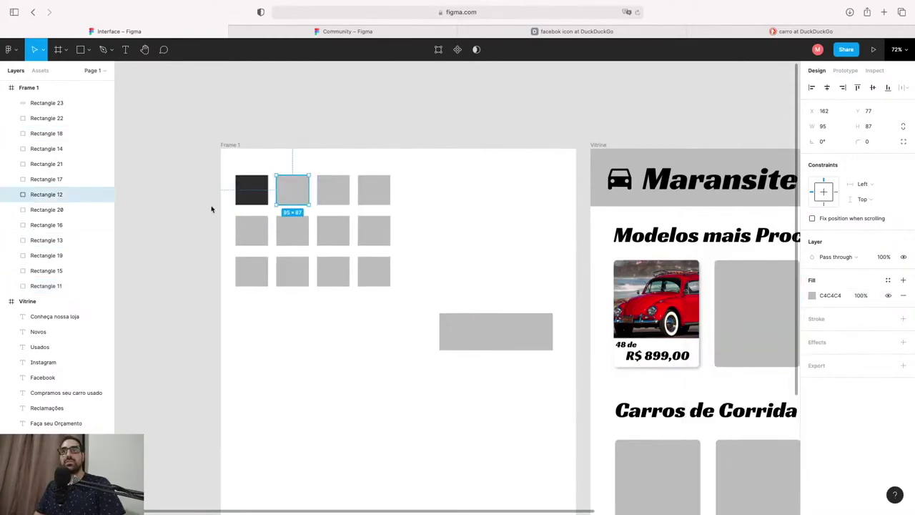
click(250, 198)
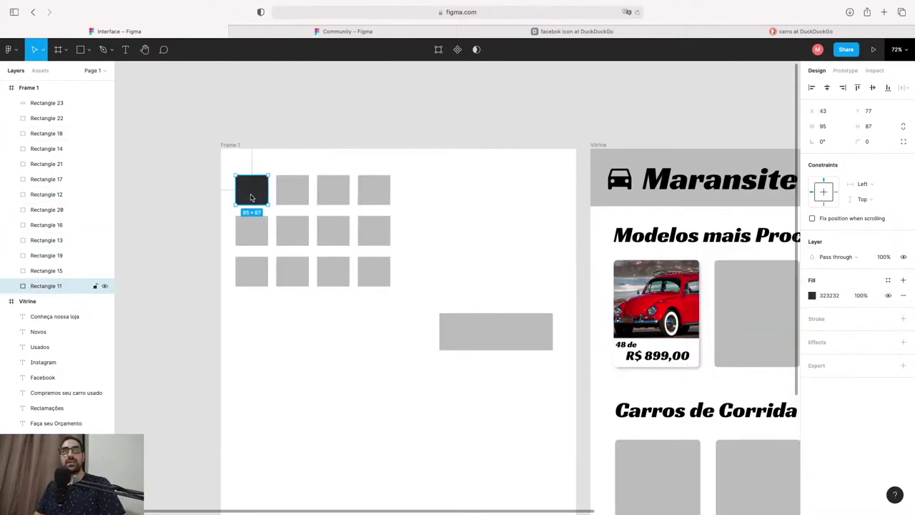
click(840, 295)
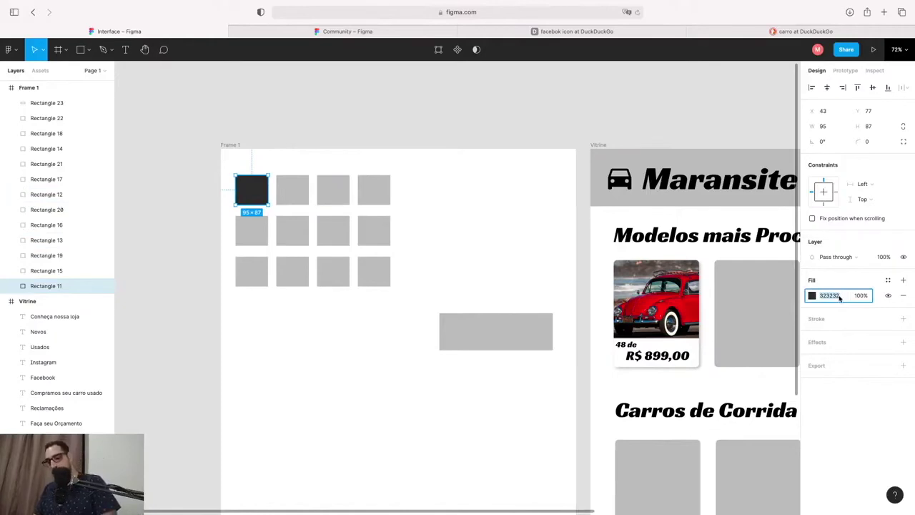
Step: Give the second top-row square a lighter 636363 grey fill
click(300, 195)
key(ctrl+v)
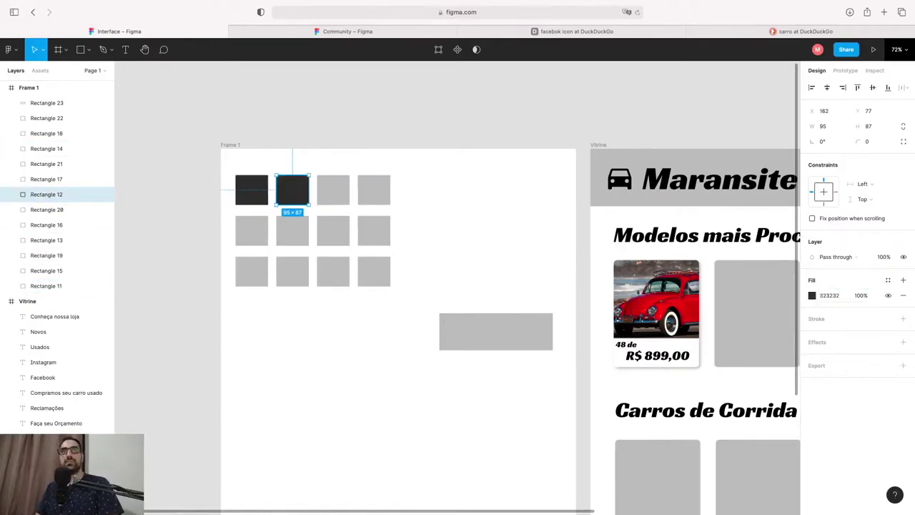
click(813, 295)
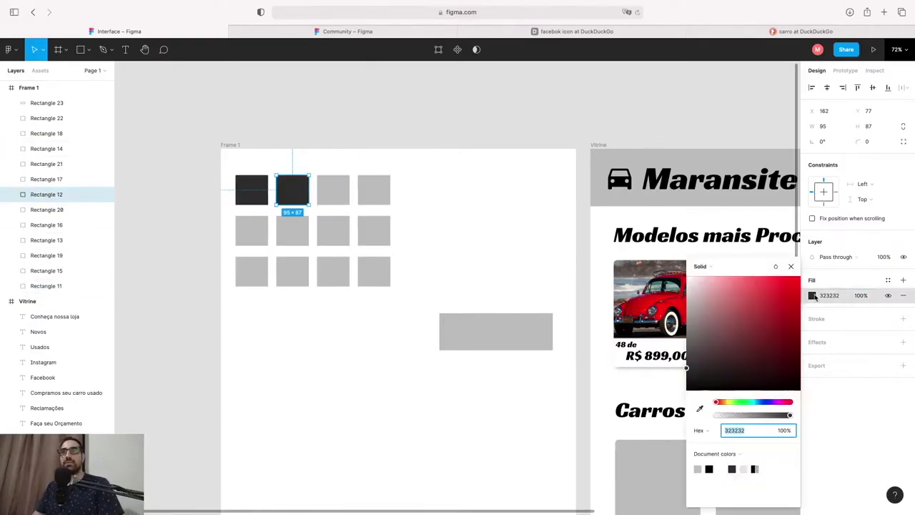
drag(691, 353, 686, 353)
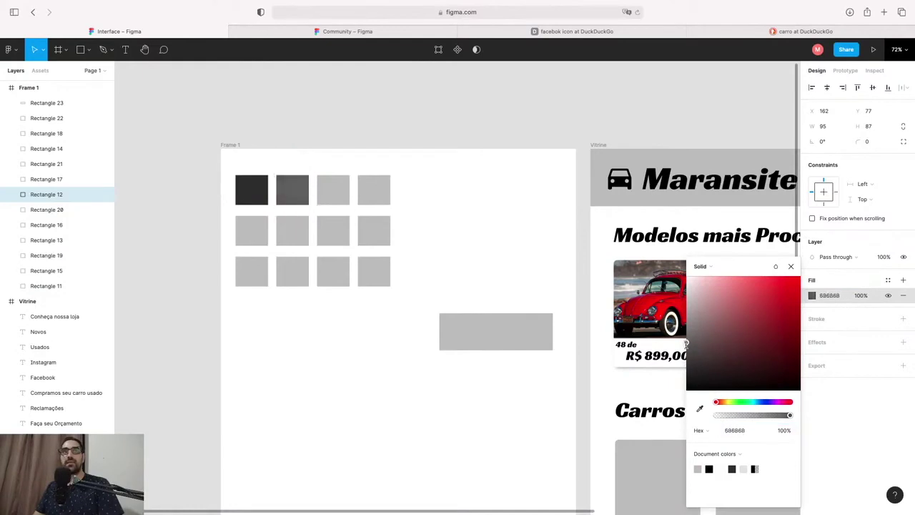
drag(685, 348, 685, 346)
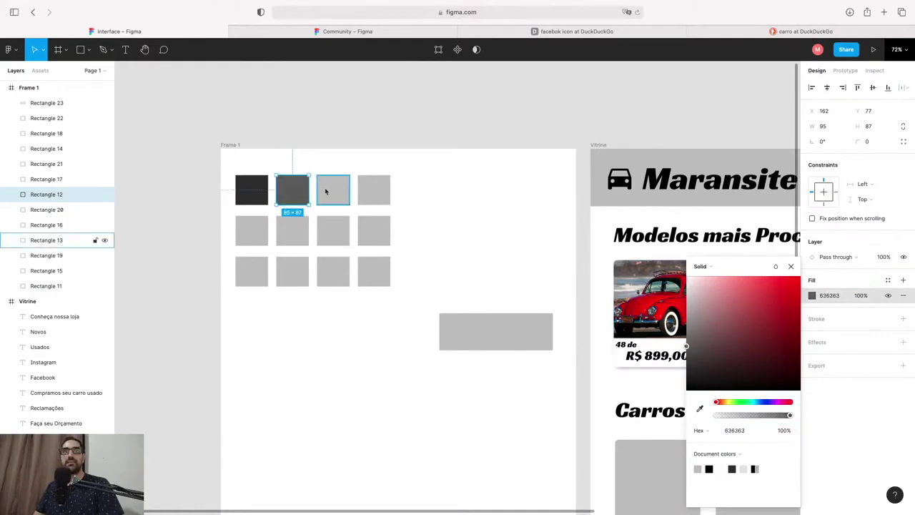
click(828, 296)
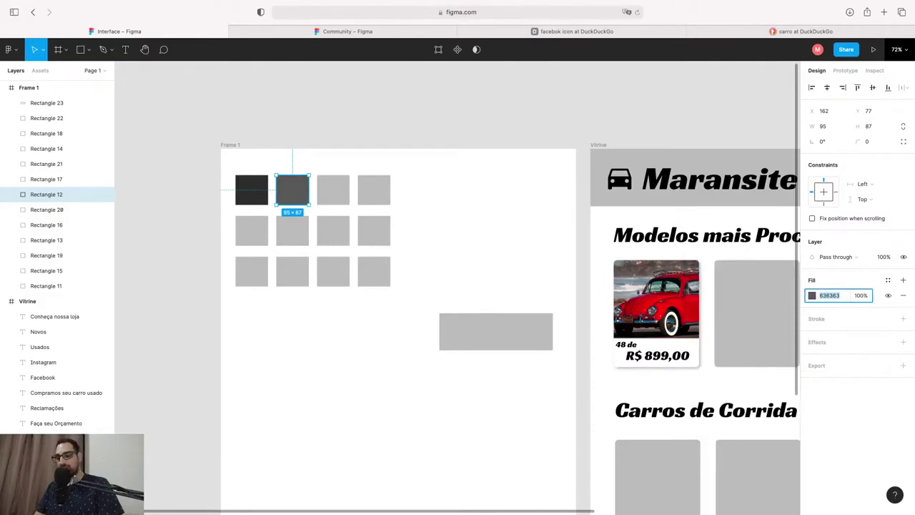
Step: Shade the third top-row square medium grey and the fourth very light EFEFEF
click(50, 240)
click(831, 296)
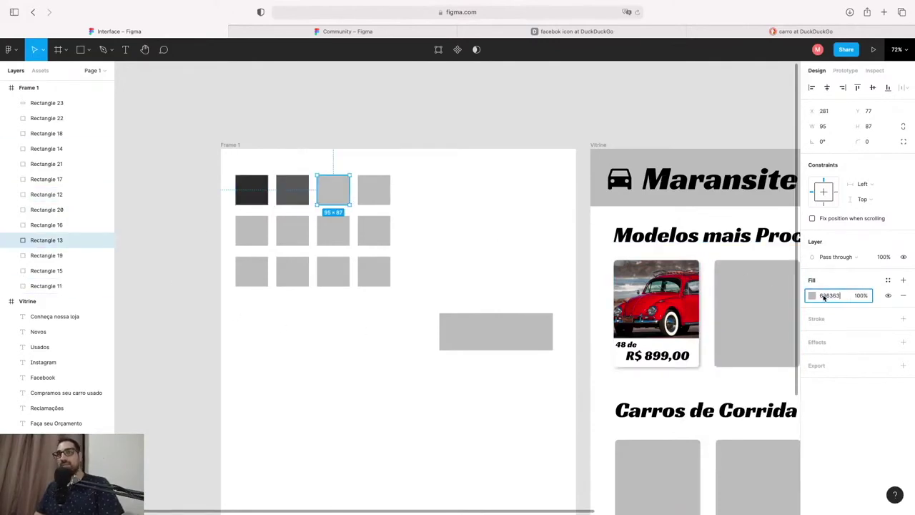
click(812, 296)
drag(697, 340, 685, 311)
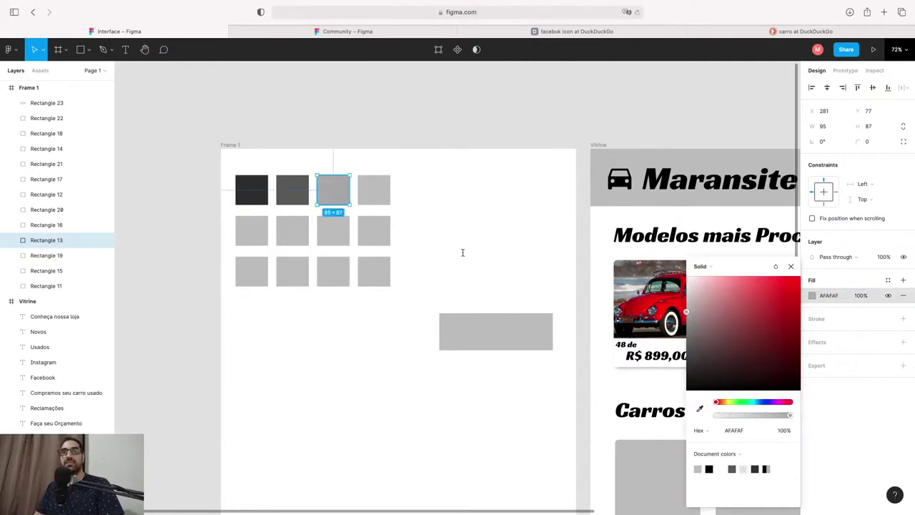
click(371, 186)
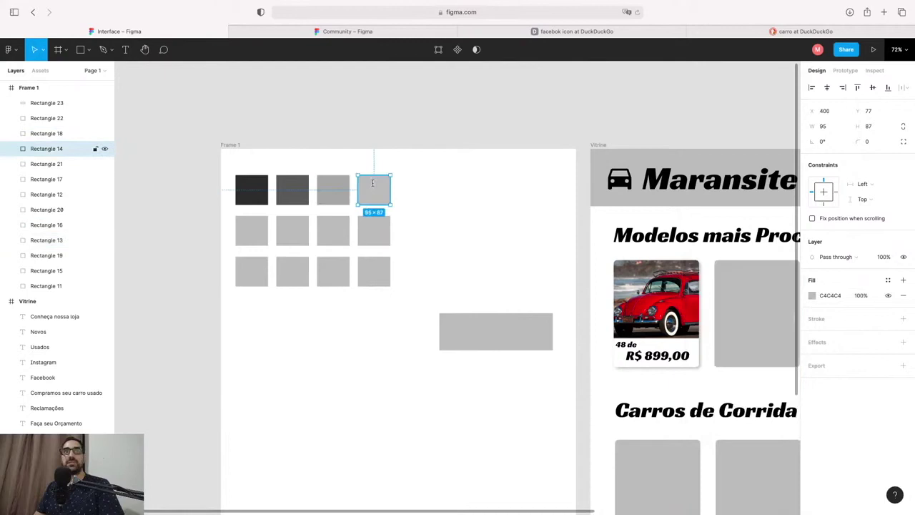
click(812, 295)
text(EFEFEF)
key(Return)
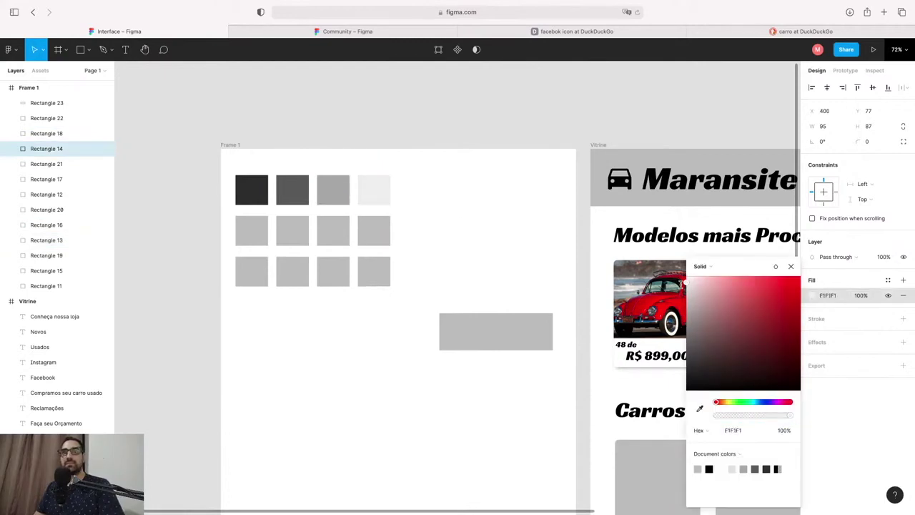
click(478, 303)
Step: Give the wide 331×108 rectangle the top-left square's dark 323232 fill
click(498, 331)
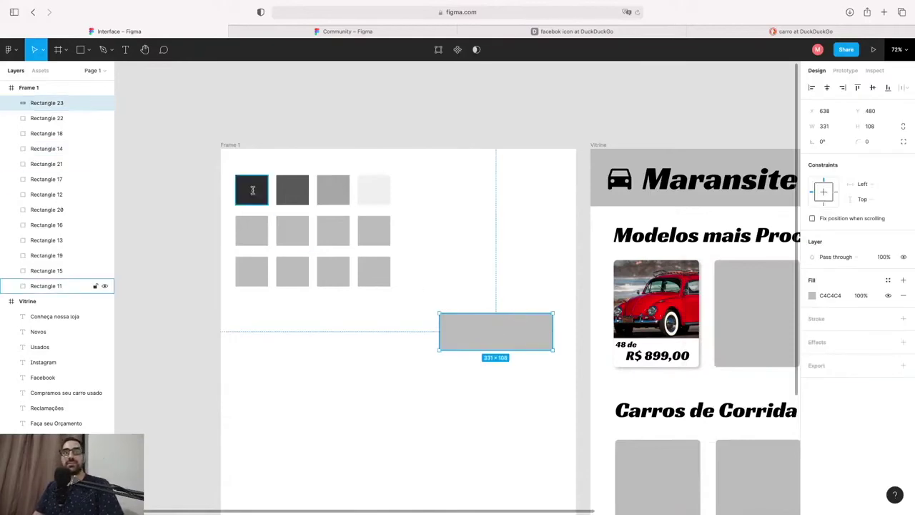
click(263, 198)
click(501, 331)
click(247, 180)
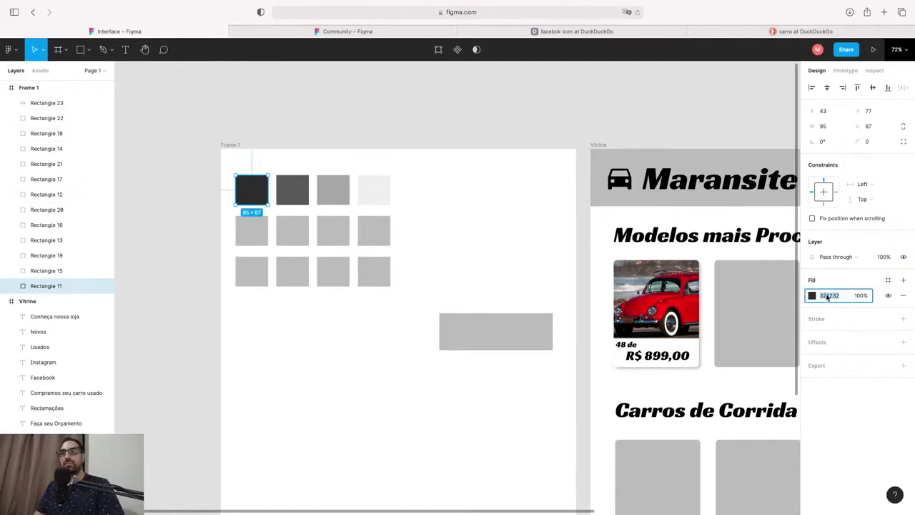
click(496, 334)
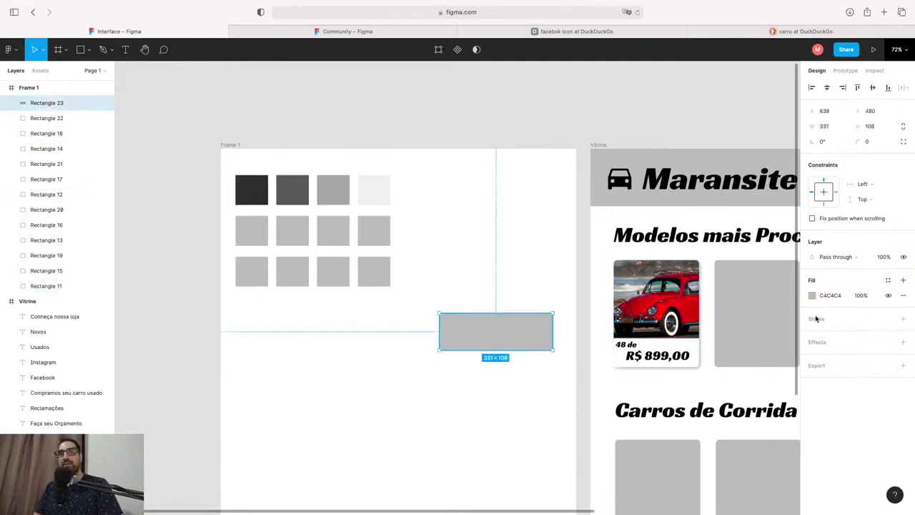
click(481, 417)
Step: Place the dark 323232 bar at the right end of the Maransite Car header, resized to 276×81
drag(487, 329, 447, 281)
scroll(527, 397, right, 2)
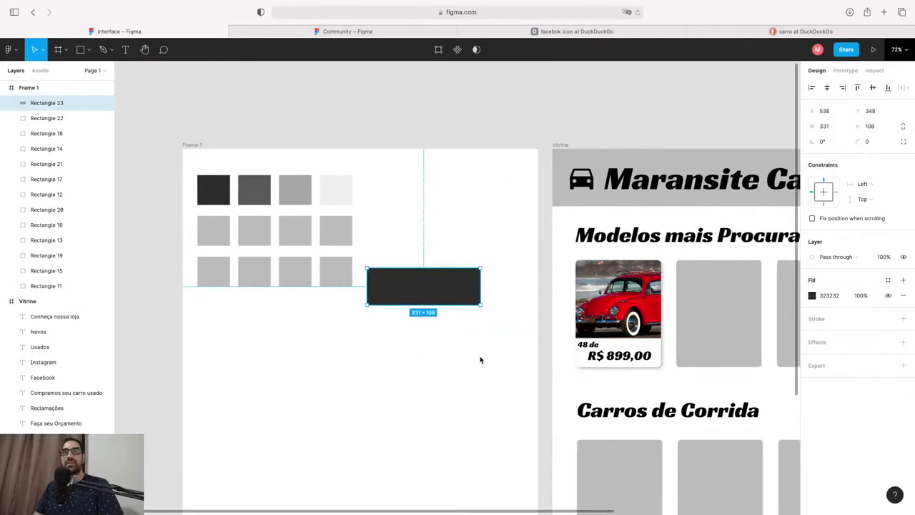
scroll(480, 359, right, 5)
mouse_move(290, 284)
mouse_down()
mouse_move(692, 177)
mouse_move(631, 187)
mouse_up()
scroll(631, 186, right, 8)
drag(630, 187, 630, 186)
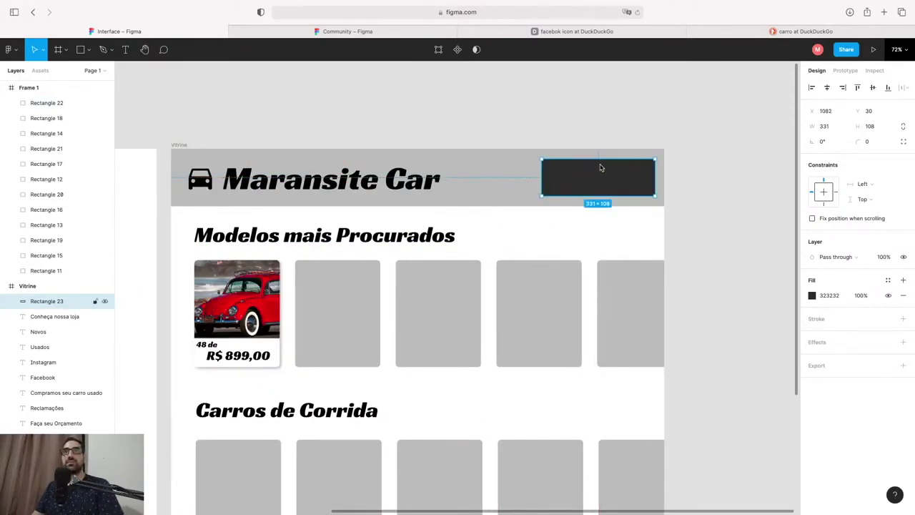
scroll(600, 167, up, 5)
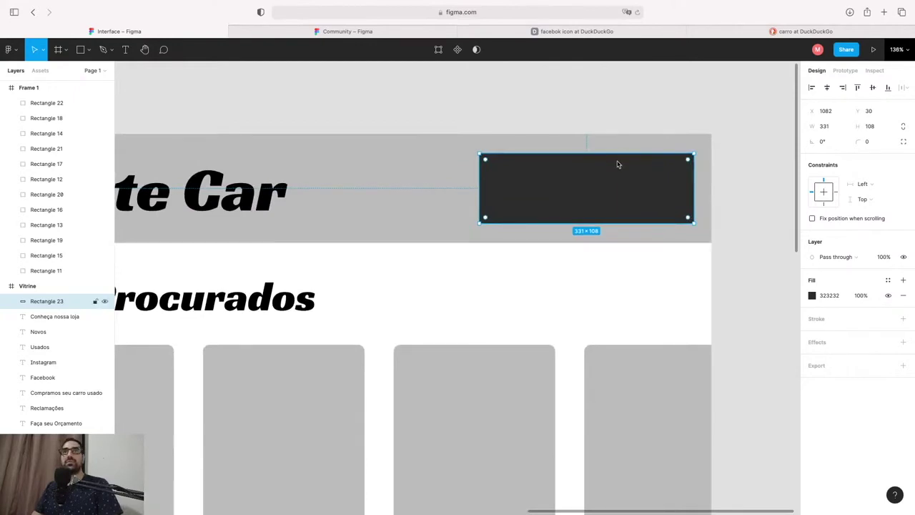
drag(478, 153, 578, 188)
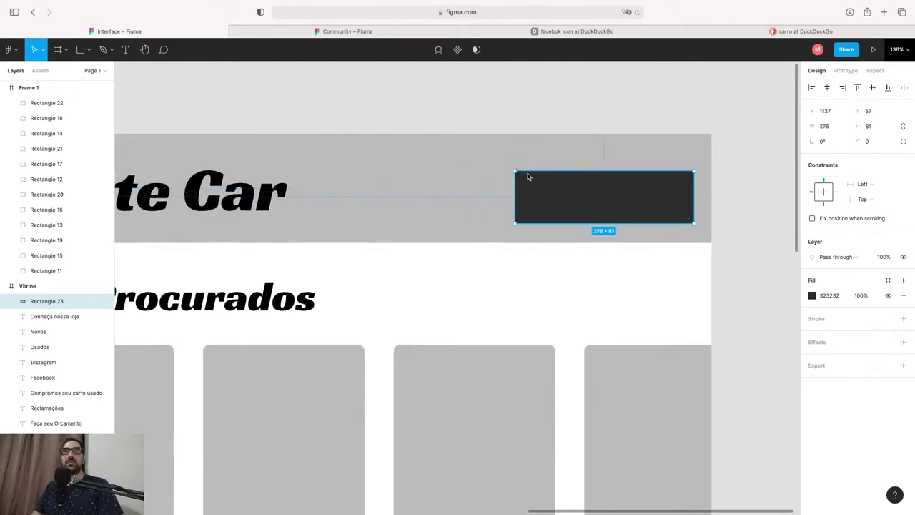
click(478, 225)
Step: Add a 'Login' text box below the header
key(t)
click(390, 269)
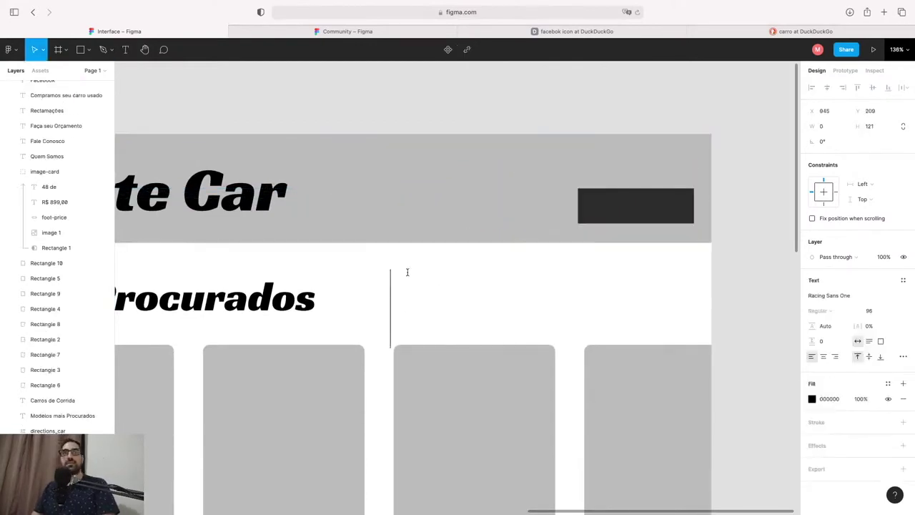
text(Login)
key(Escape)
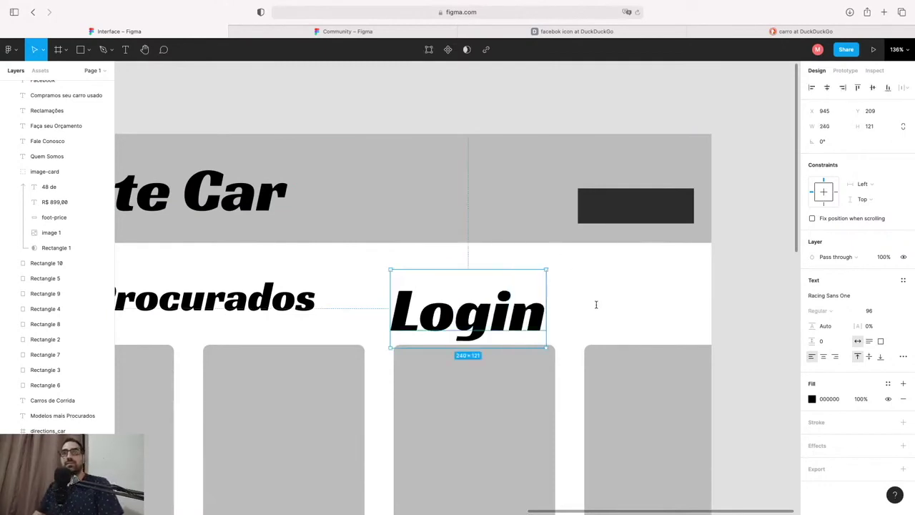
Step: Set the Login text's font to Roboto Condensed
click(829, 295)
text(i)
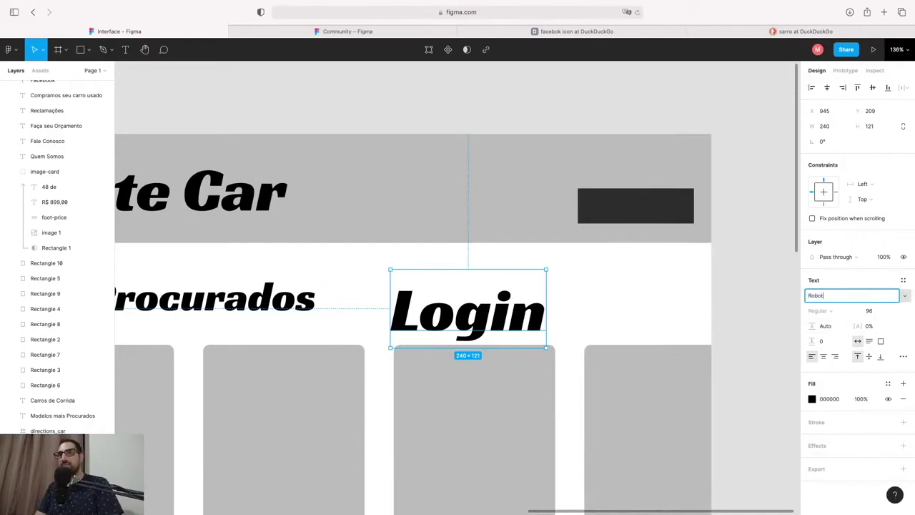
key(Return)
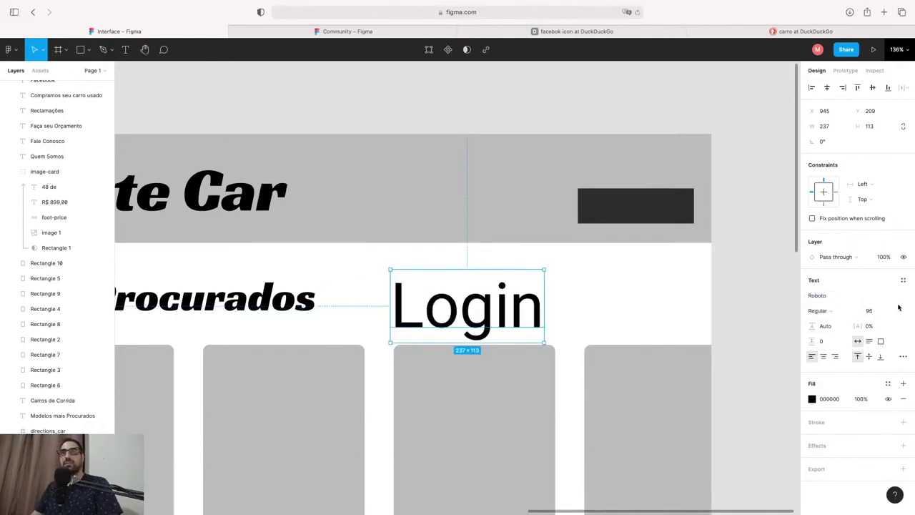
key(Down)
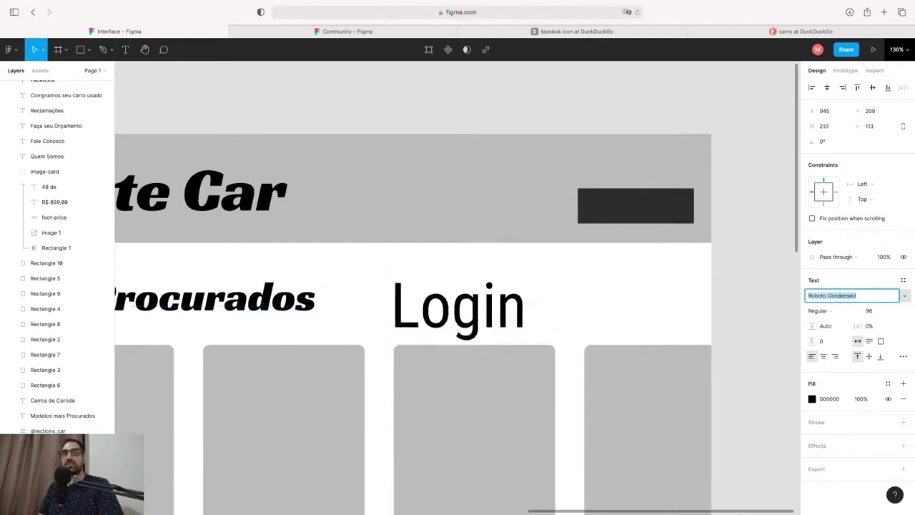
text(Ra)
key(BackSpace)
key(BackSpace)
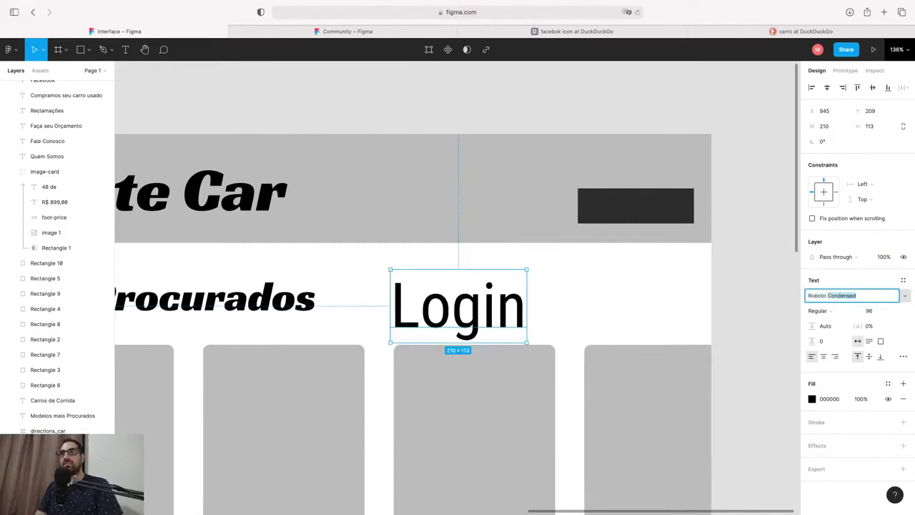
key(Return)
key(Escape)
Step: Move the text up into the grey header and set its size to 36
drag(502, 309, 506, 200)
click(870, 310)
click(883, 268)
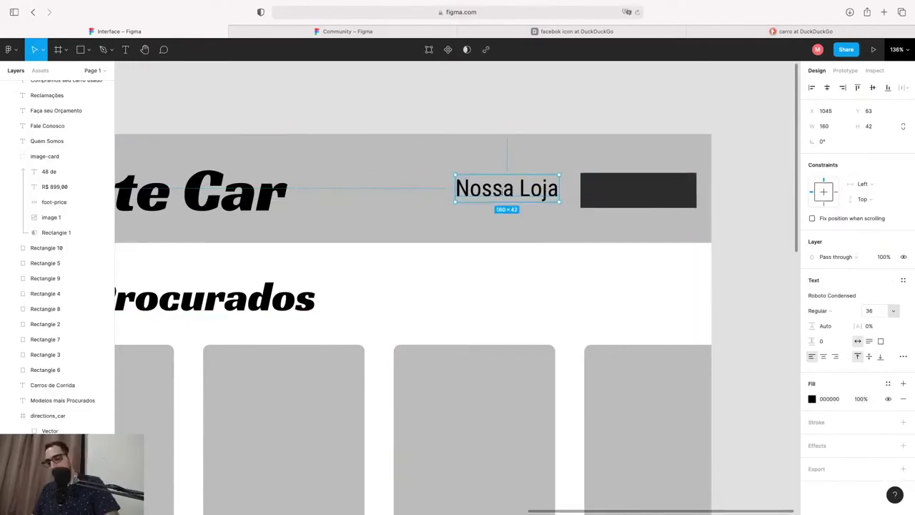
text(Visit)
key(Escape)
click(88, 50)
click(105, 86)
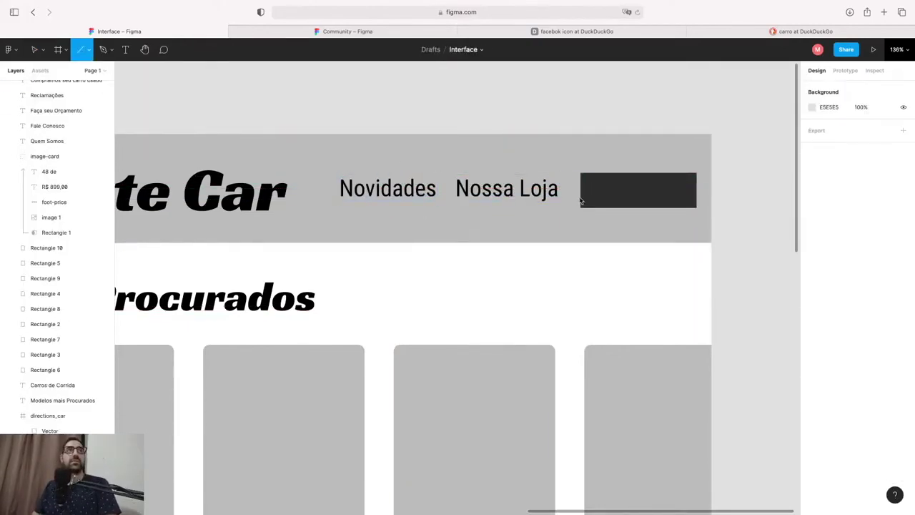
Step: Draw a vertical divider line in the header, shifting the dark rectangle right and the links left
drag(568, 137, 568, 222)
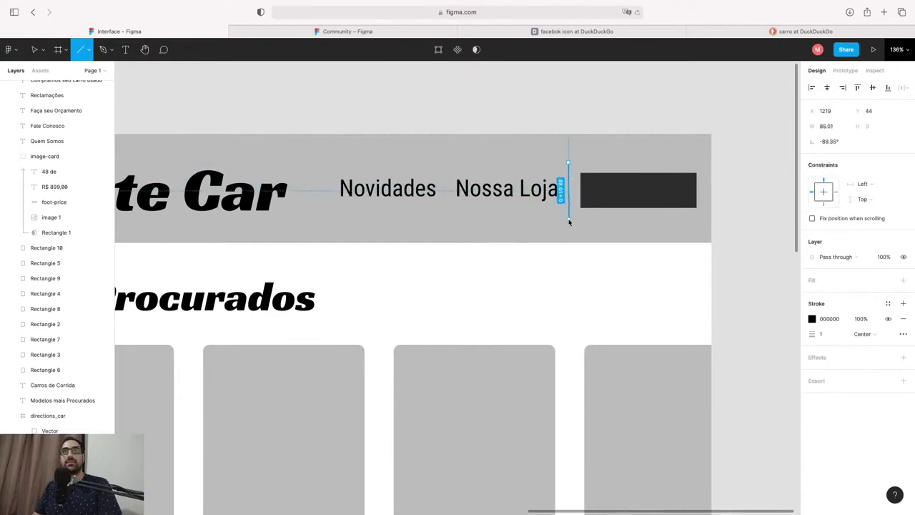
drag(657, 190, 663, 191)
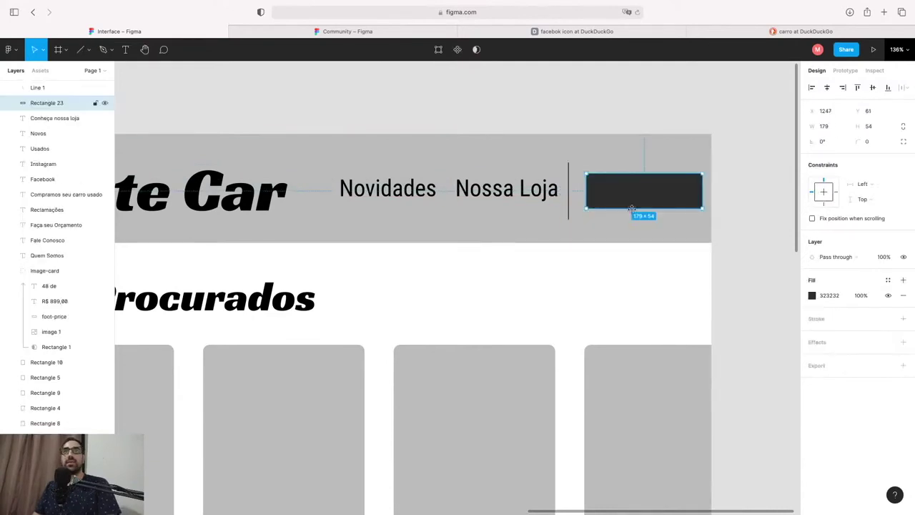
click(386, 188)
shift+click(528, 191)
drag(533, 191, 527, 191)
click(584, 245)
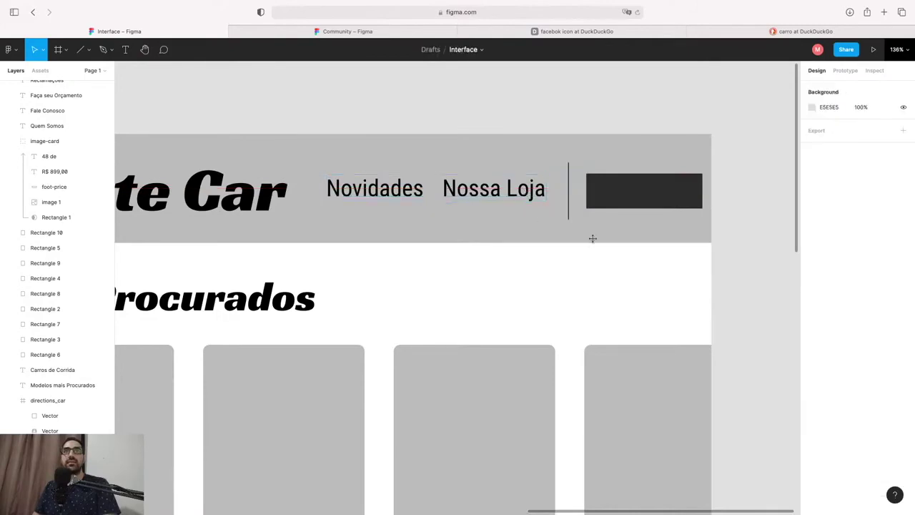
Step: Paste a copy of the Nossa Loja text onto the dark rectangle as a white label
click(627, 198)
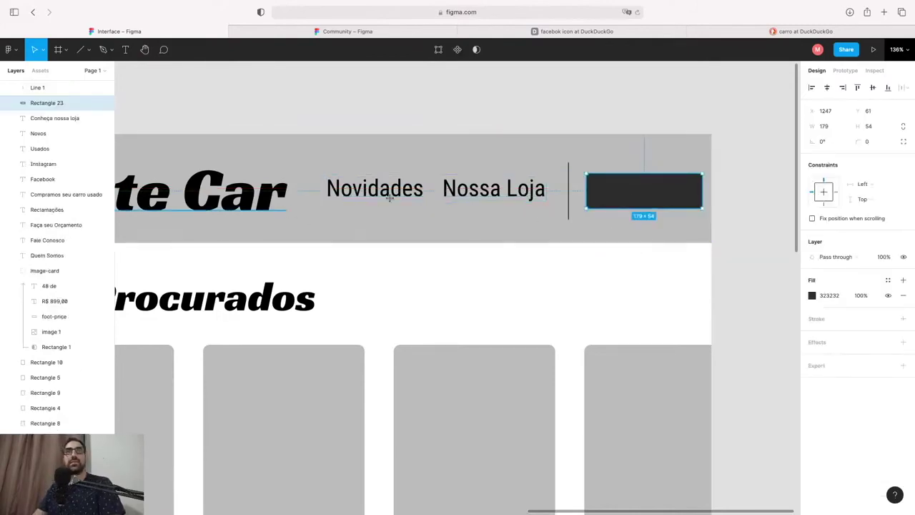
click(493, 195)
key(ctrl+v)
drag(493, 195, 663, 195)
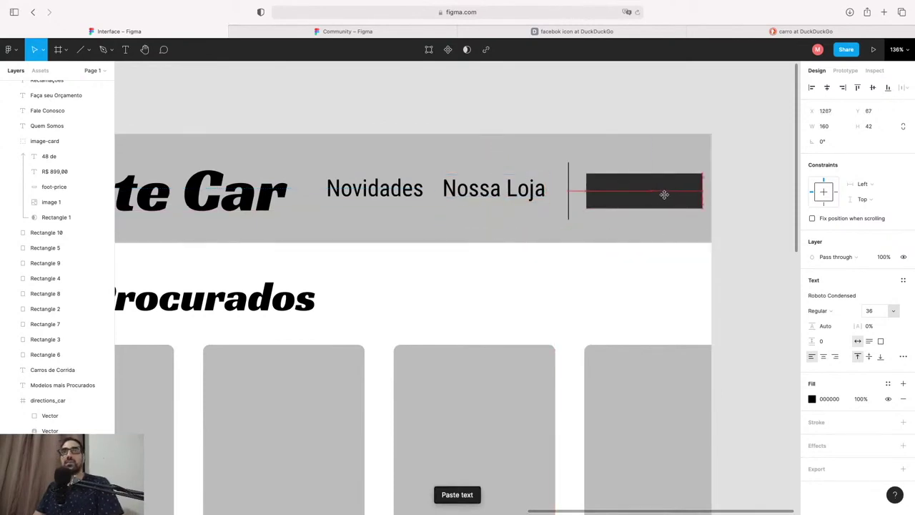
click(812, 398)
click(643, 190)
Step: Give the dark button rectangle a corner radius of 10
click(600, 208)
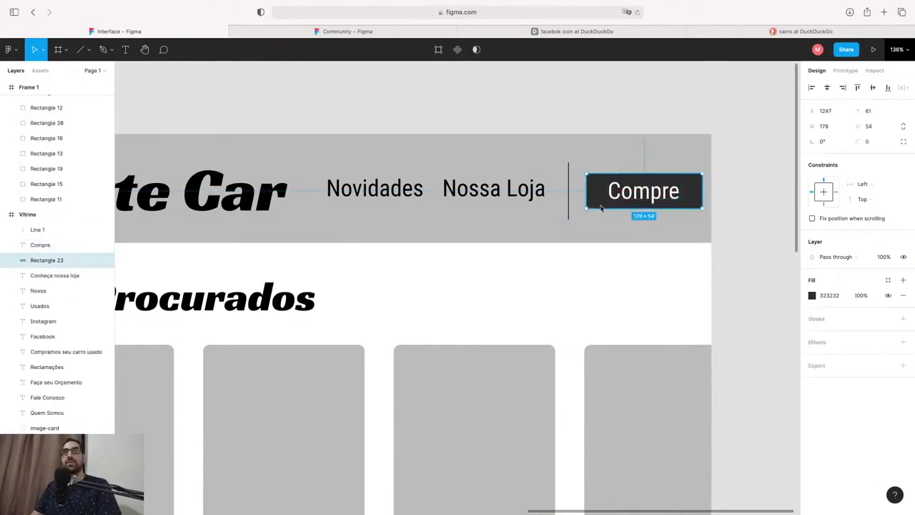
click(865, 142)
text(10)
click(531, 298)
Step: Nudge the divider line slightly left
click(496, 193)
scroll(496, 214, up, 10)
scroll(560, 362, down, 5)
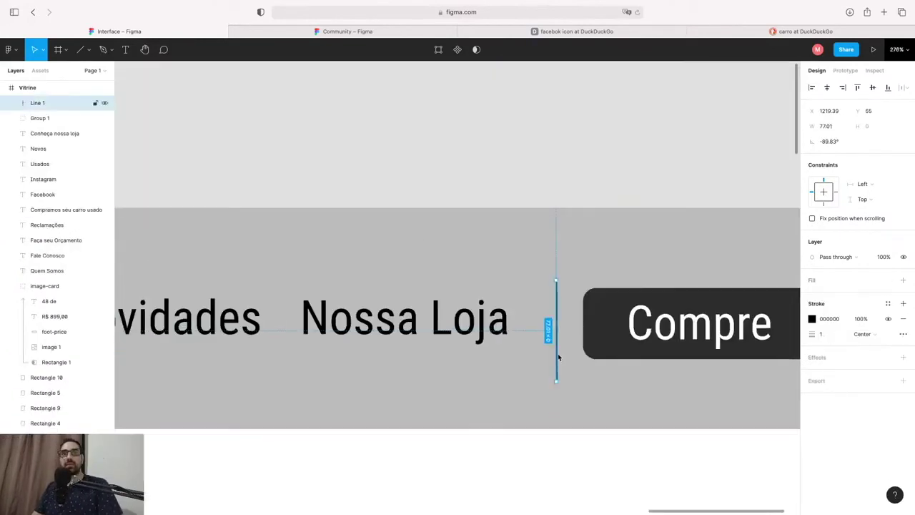
drag(557, 351, 549, 354)
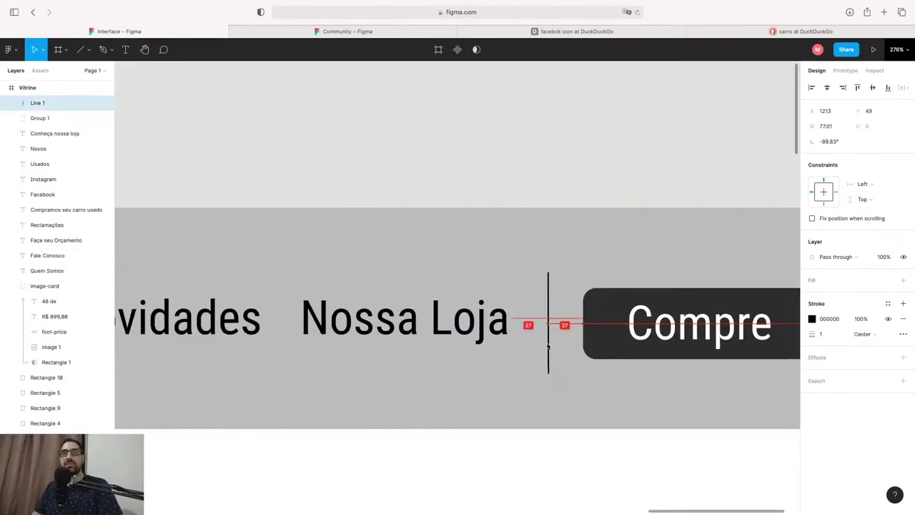
click(544, 404)
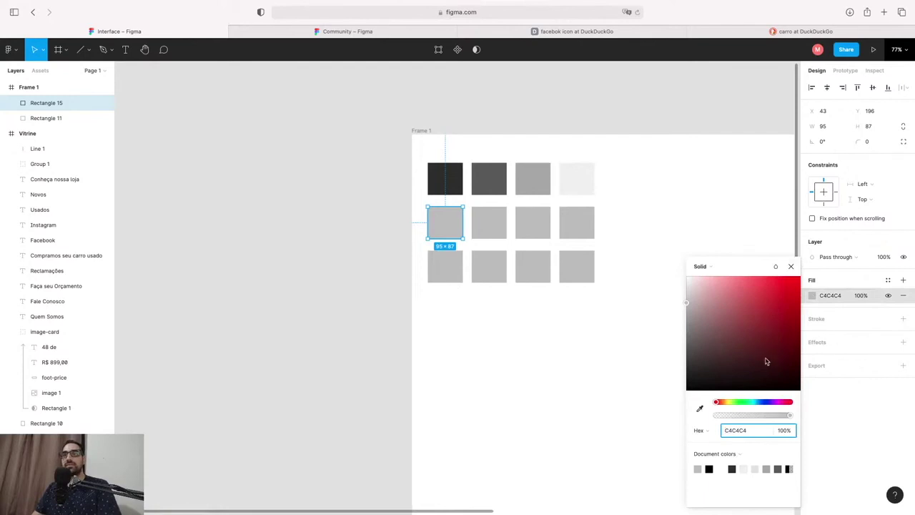
Step: Colour the first row-two swatches dark navy, using hex 24219C
click(764, 402)
mouse_move(772, 314)
mouse_down()
mouse_move(766, 346)
mouse_move(771, 310)
mouse_move(759, 316)
mouse_move(777, 321)
mouse_up()
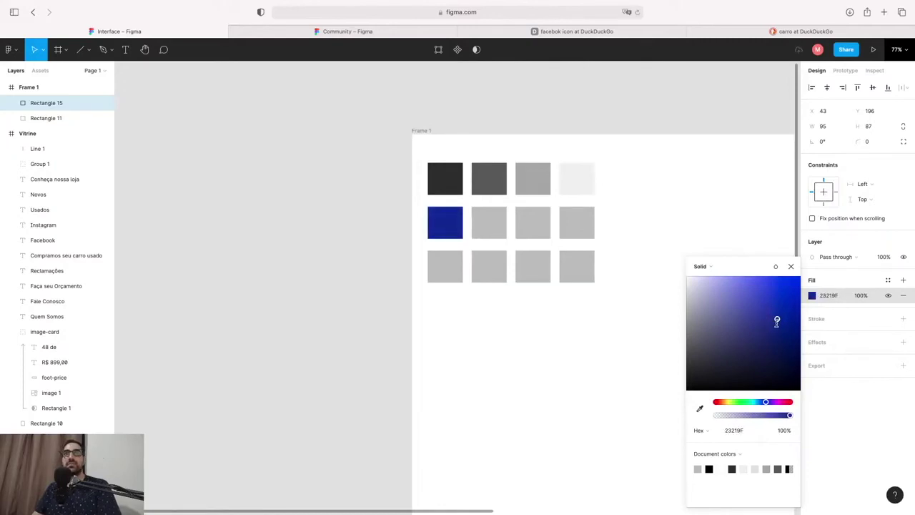
click(838, 296)
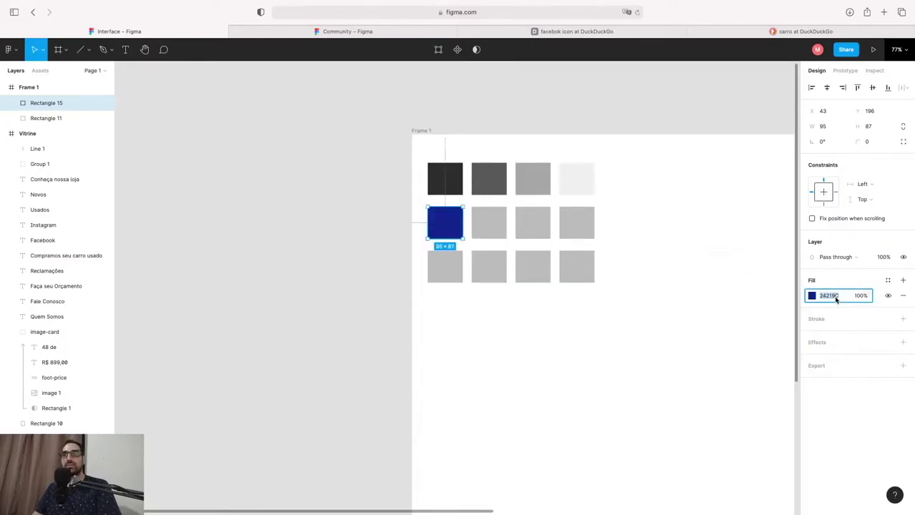
click(741, 332)
click(442, 239)
click(492, 231)
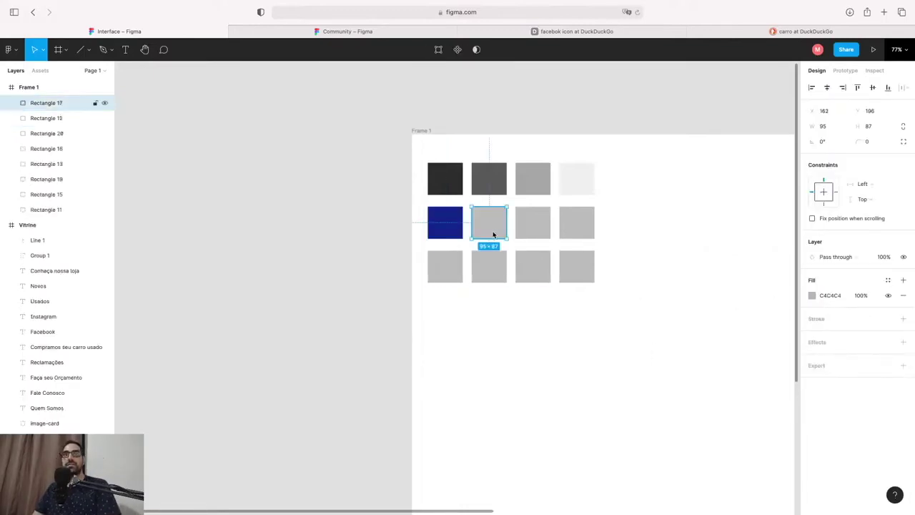
click(826, 296)
text(24219C)
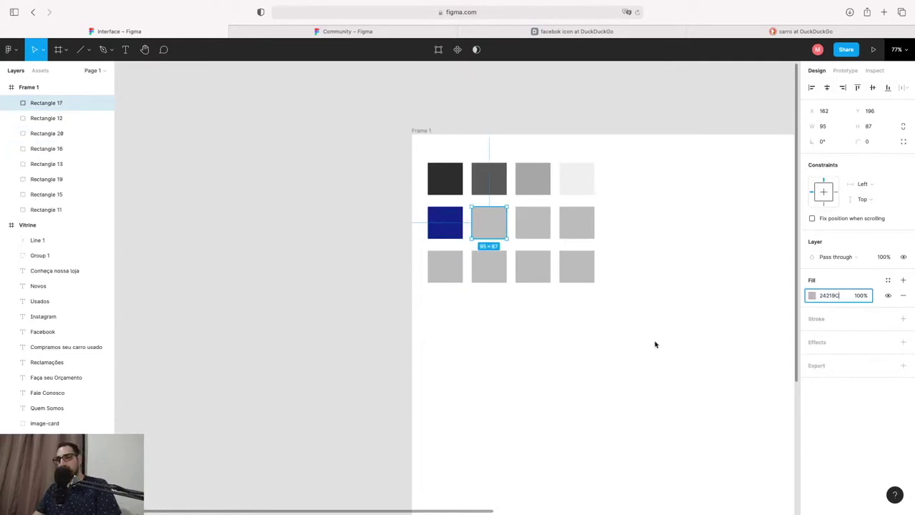
click(654, 347)
Step: Set the remaining row-two swatches to 3F3DC8, 7573F2 and BDBCFF
click(490, 230)
click(832, 297)
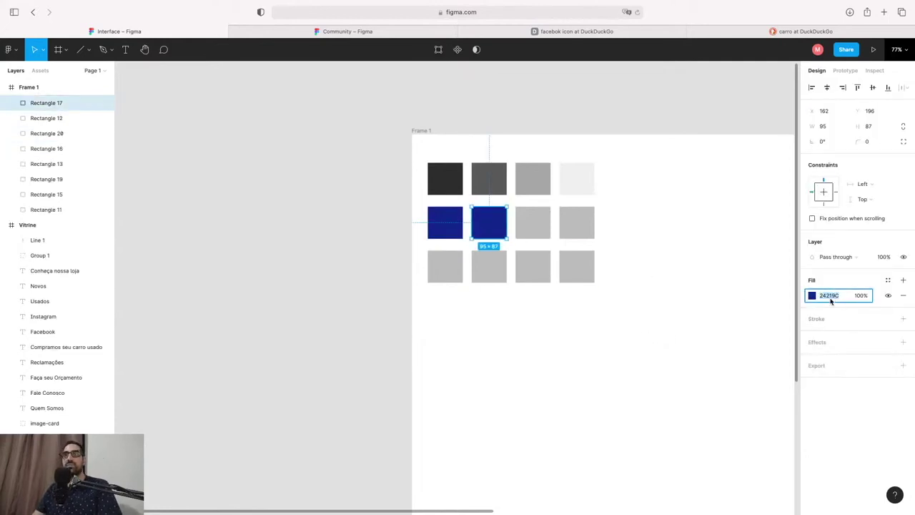
click(812, 295)
text(3F3DC8)
click(533, 222)
text(7573F2)
click(576, 221)
click(832, 295)
text(BDBCFF)
click(429, 272)
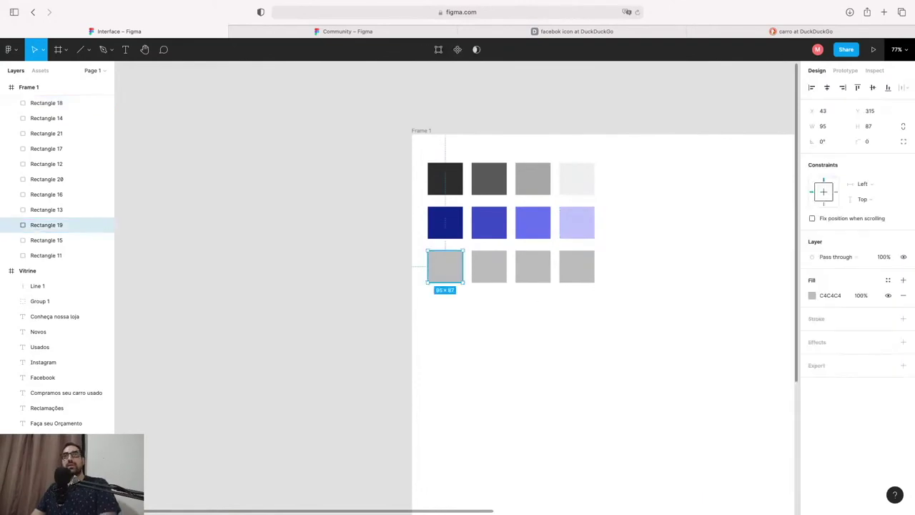
Step: Fill the bottom row with dark red, D62121, red and pink
click(832, 295)
text(D62121)
click(488, 265)
click(811, 296)
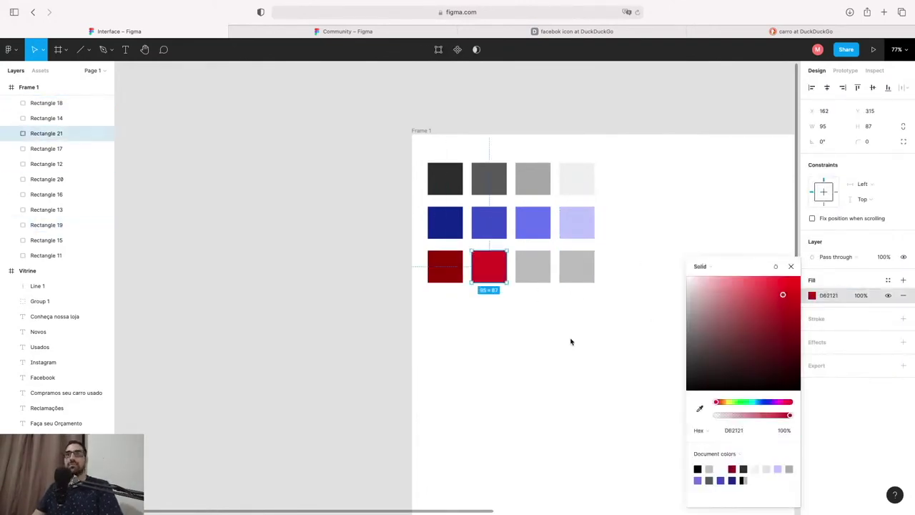
click(533, 266)
click(812, 296)
click(576, 266)
click(812, 295)
click(759, 289)
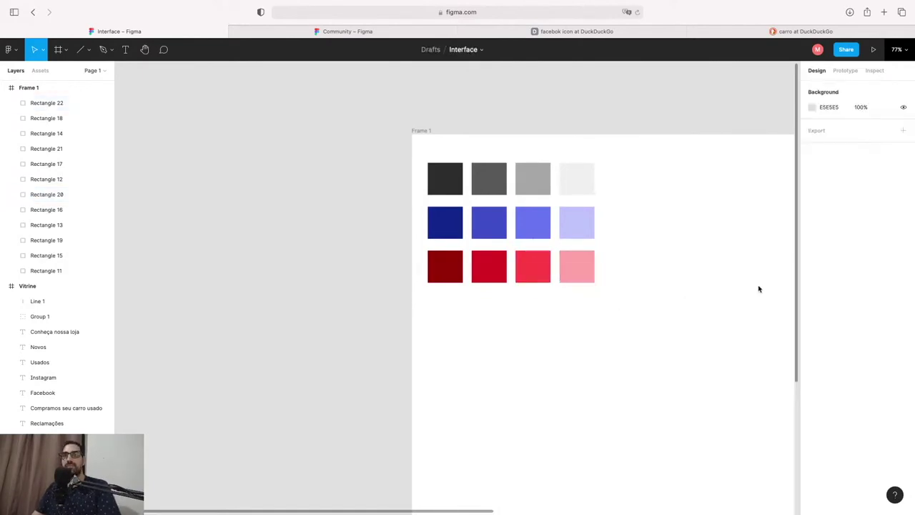
scroll(692, 349, right, 3)
scroll(586, 337, down, 5)
scroll(582, 349, right, 3)
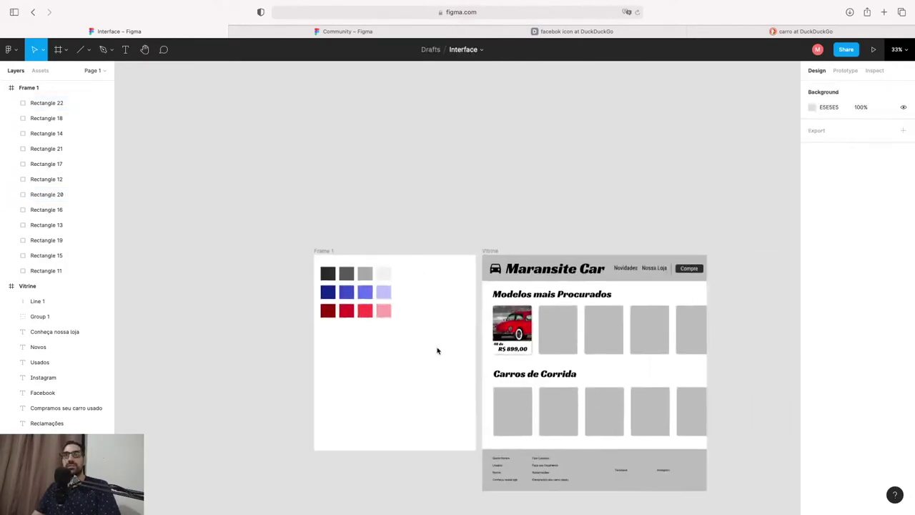
scroll(487, 337, up, 3)
scroll(428, 350, right, 3)
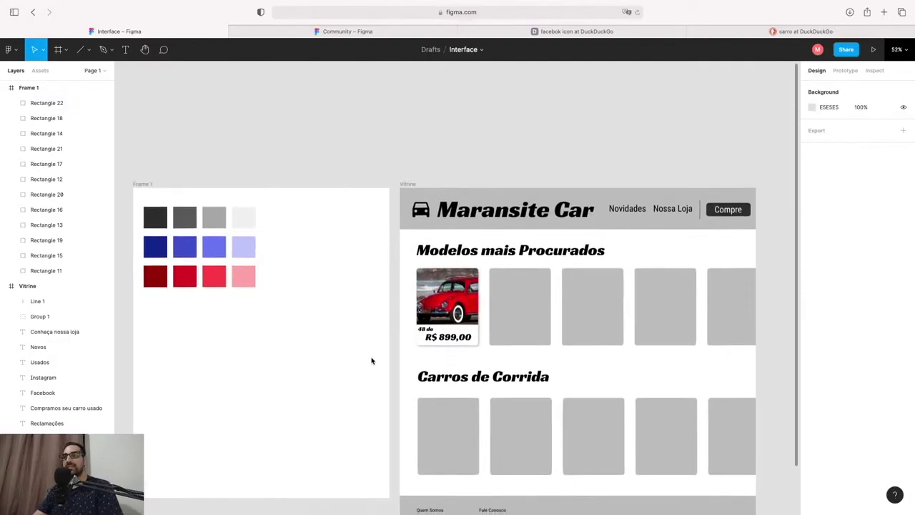
scroll(355, 365, left, 3)
scroll(402, 378, up, 2)
scroll(403, 378, right, 2)
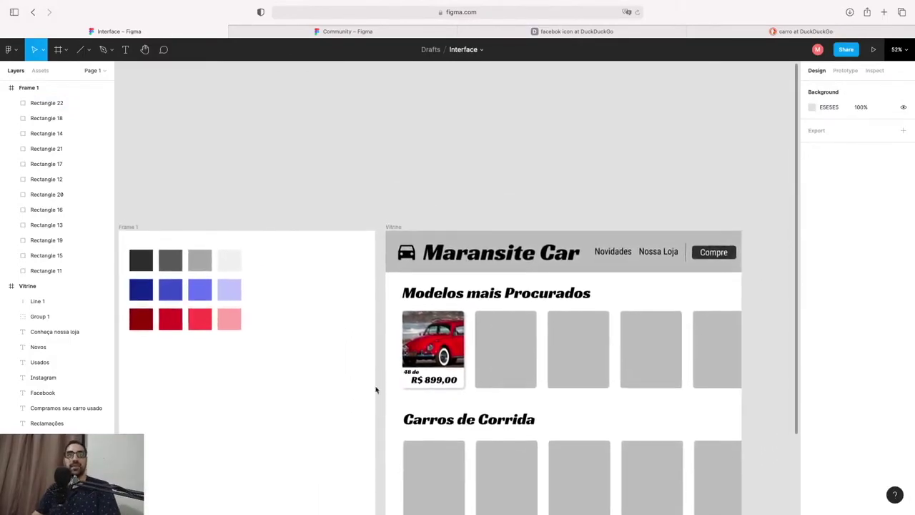
click(594, 266)
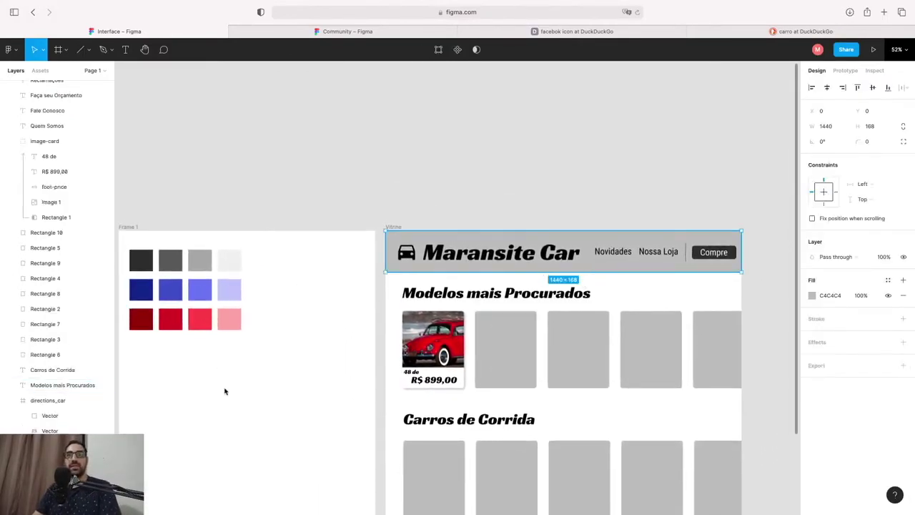
scroll(225, 391, left, 3)
click(243, 294)
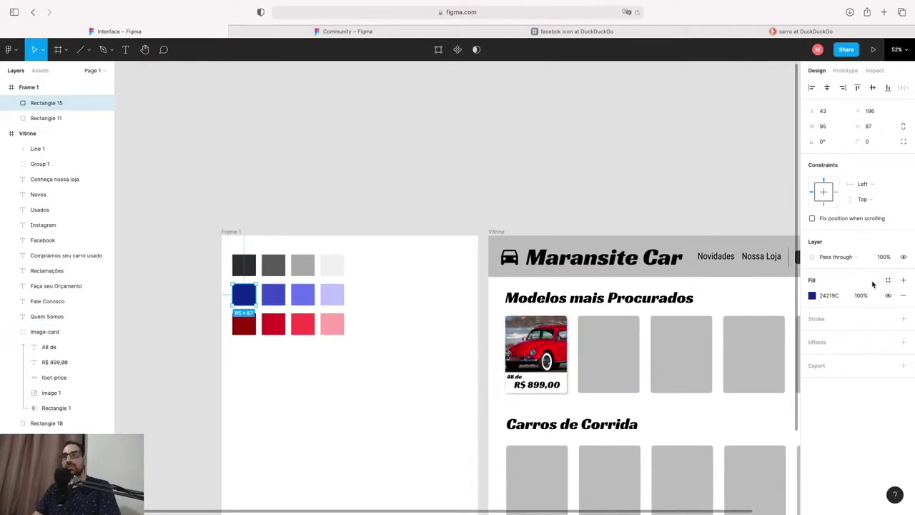
Step: Save the navy swatch's fill as the colour style dark-blu-1
click(888, 281)
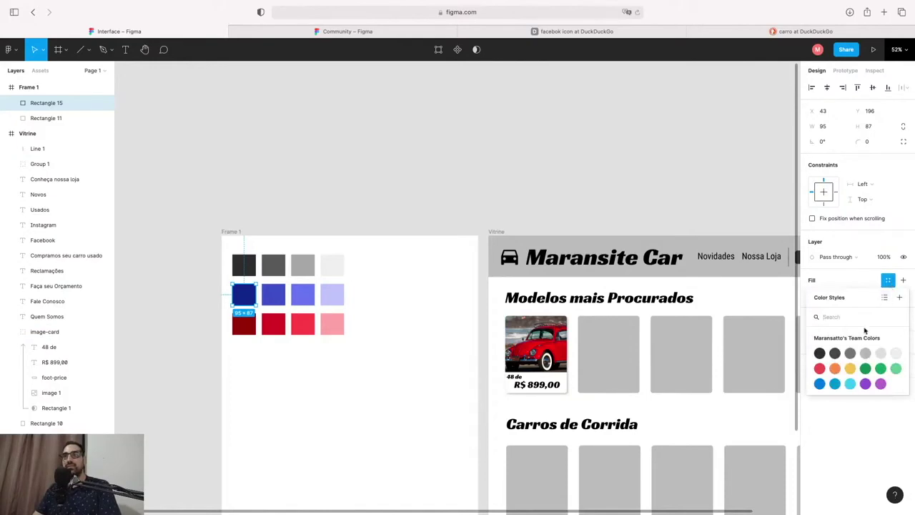
click(900, 298)
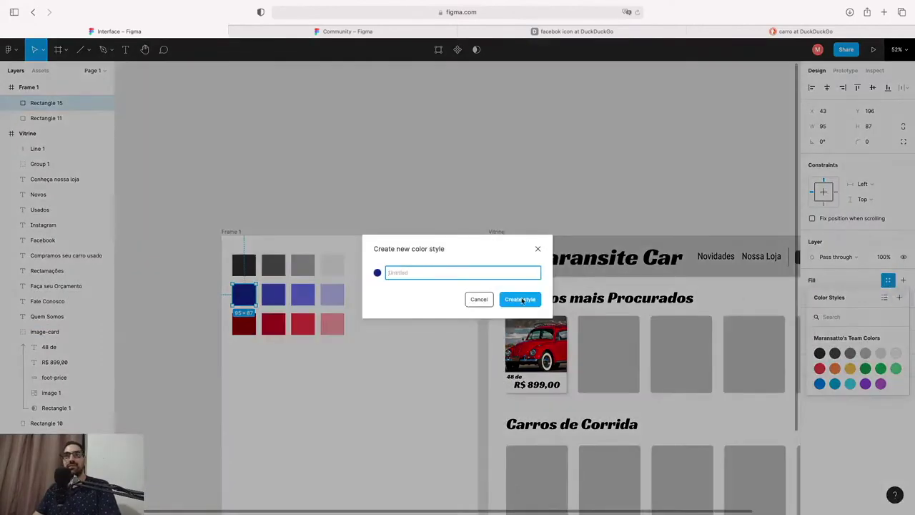
text(da)
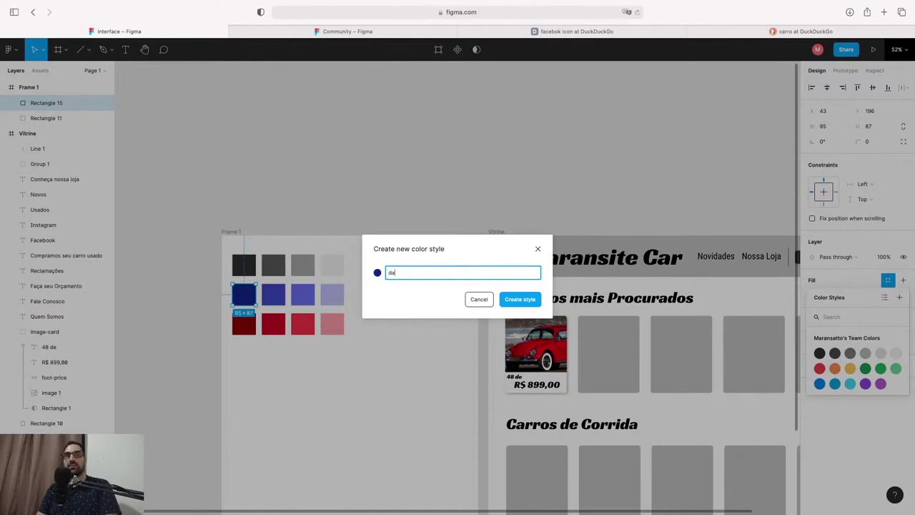
text(rk-blu-1)
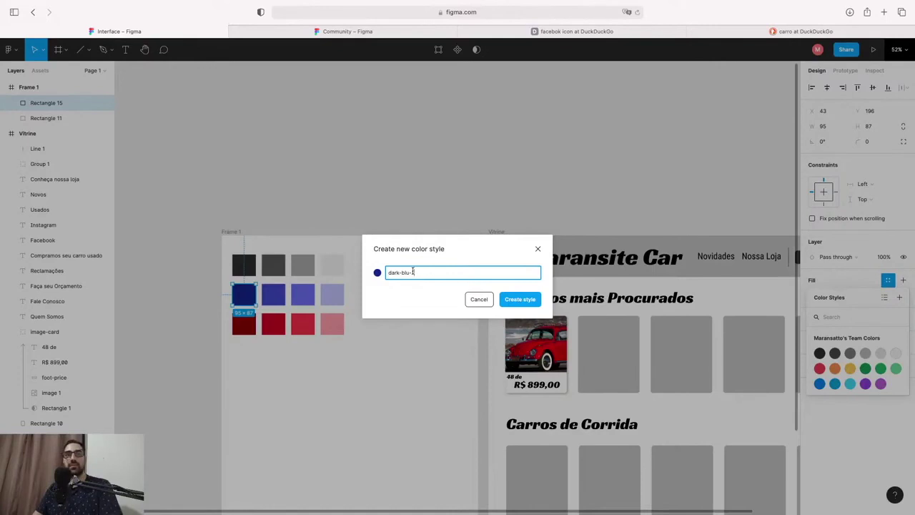
click(522, 299)
Step: Save the second and third blue swatches as colour styles, including one named blue
click(279, 301)
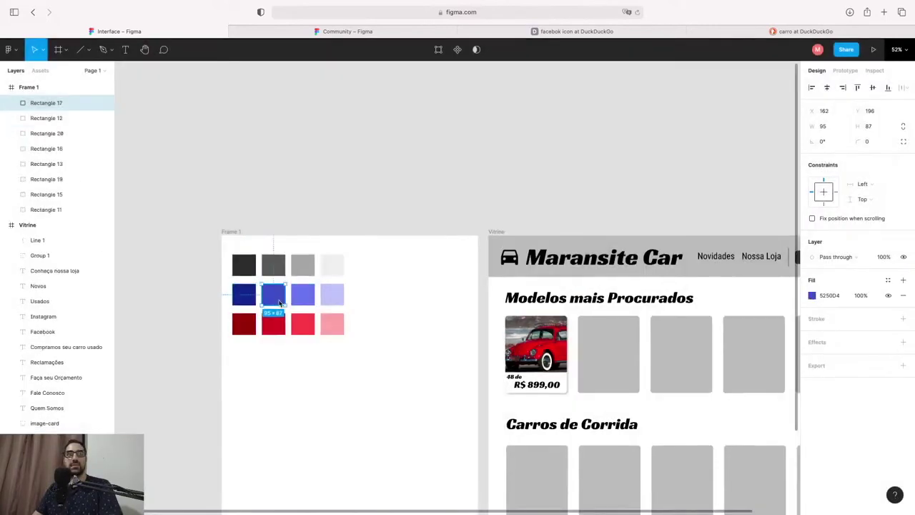
click(888, 279)
click(899, 298)
text(ark-blue-2)
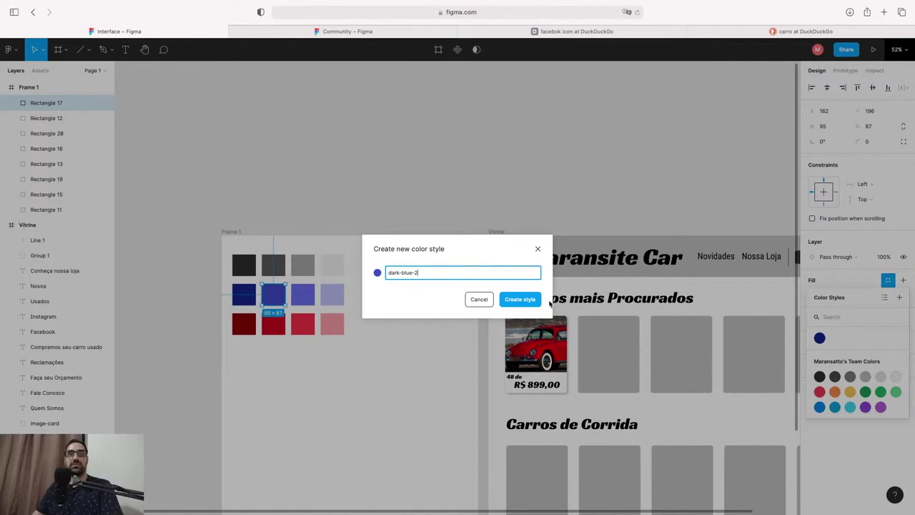
click(529, 301)
click(303, 294)
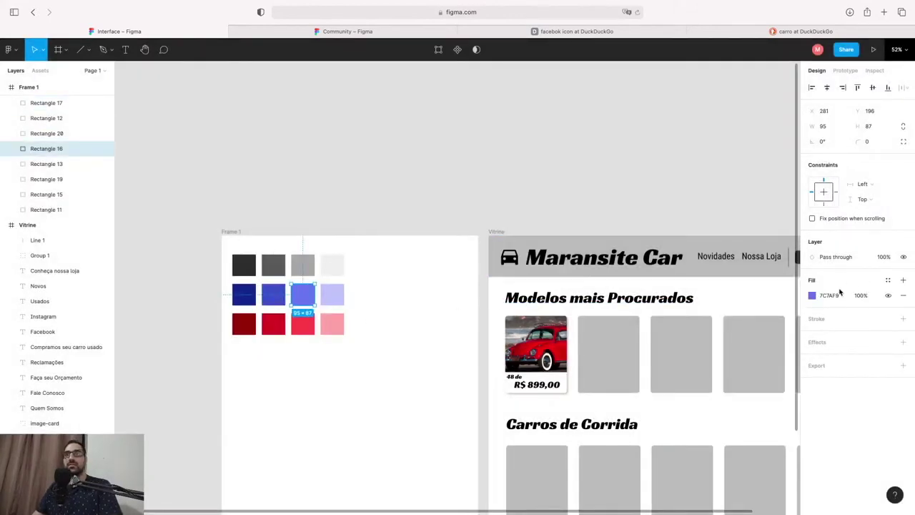
click(888, 279)
click(899, 298)
text(blue)
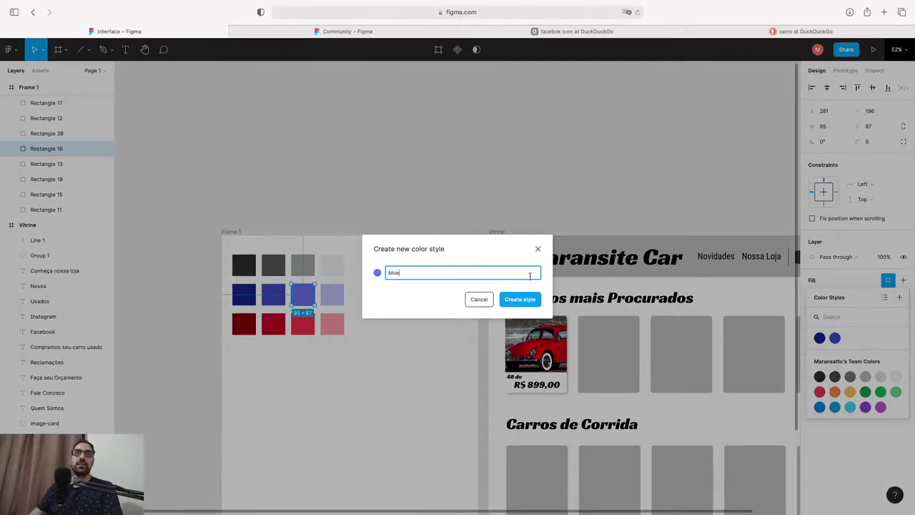
click(532, 300)
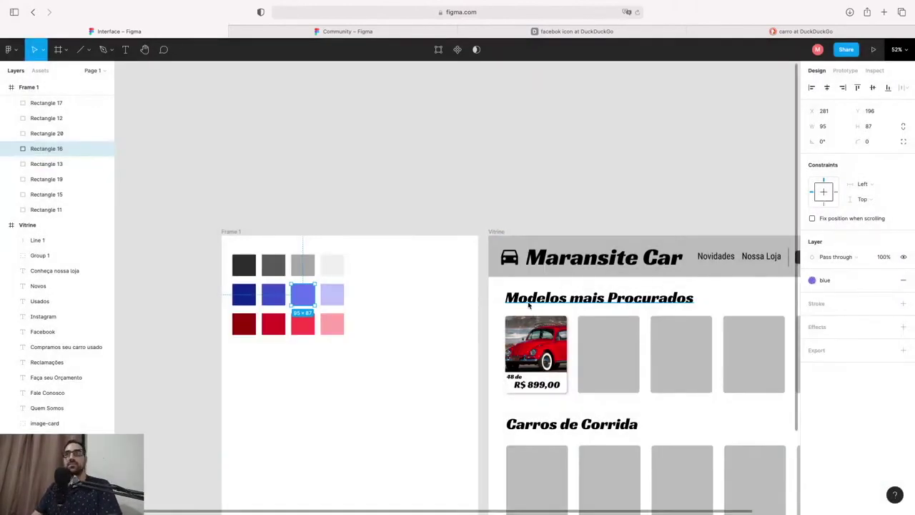
Step: Save the light lavender swatch as the light-blue colour style
click(332, 294)
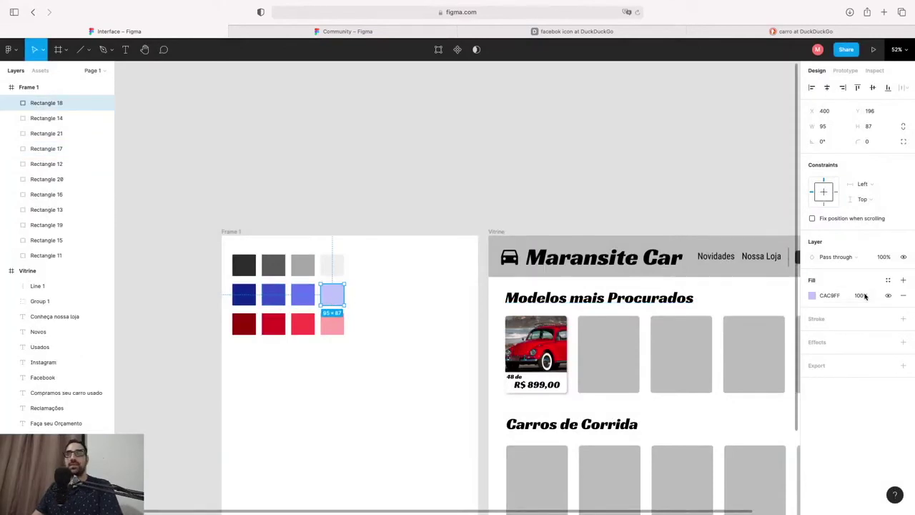
click(902, 279)
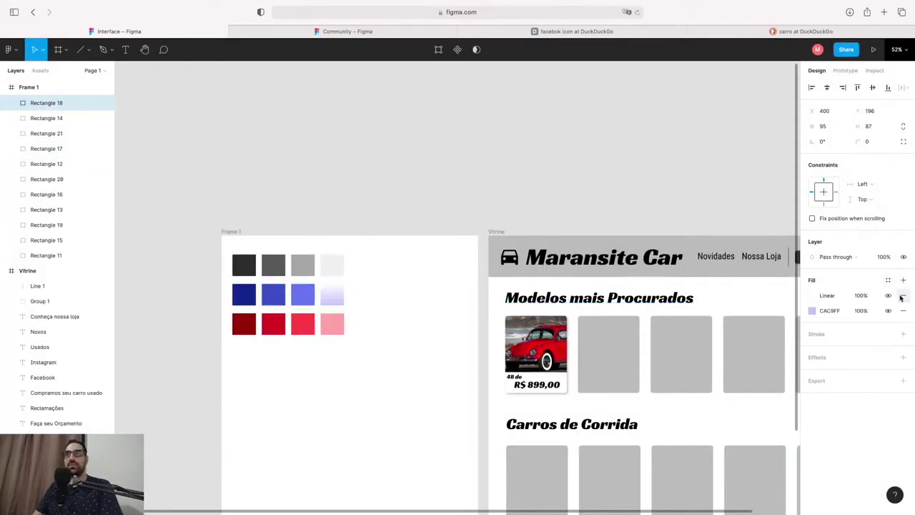
click(902, 295)
click(888, 279)
click(899, 296)
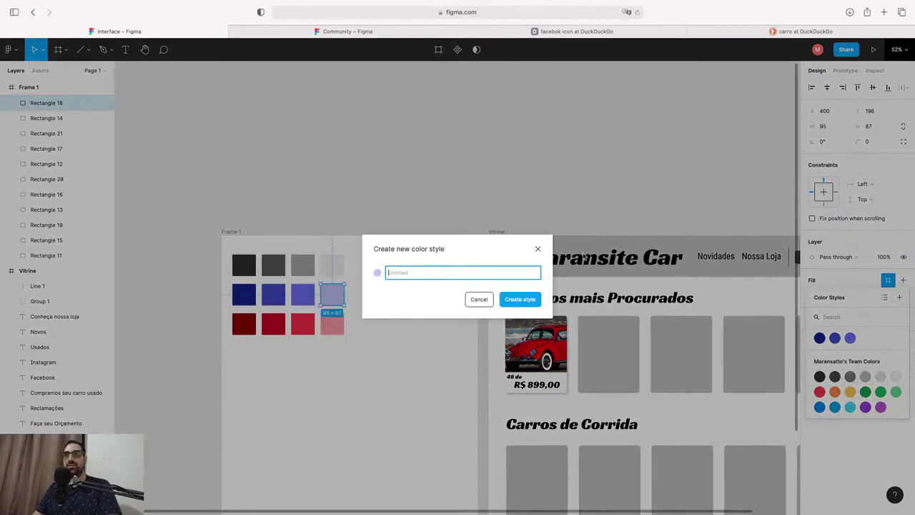
text(light-blue)
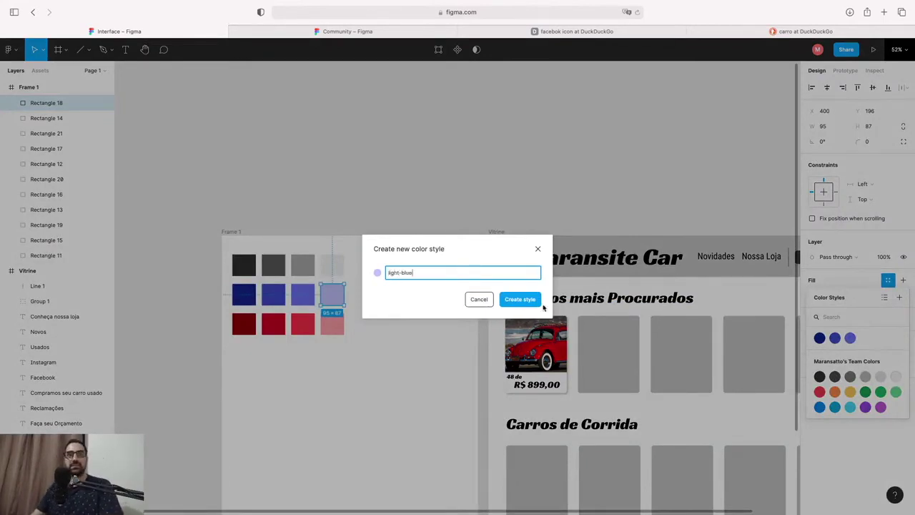
click(535, 302)
Step: Save a red swatch's fill as the light-red colour style
click(243, 329)
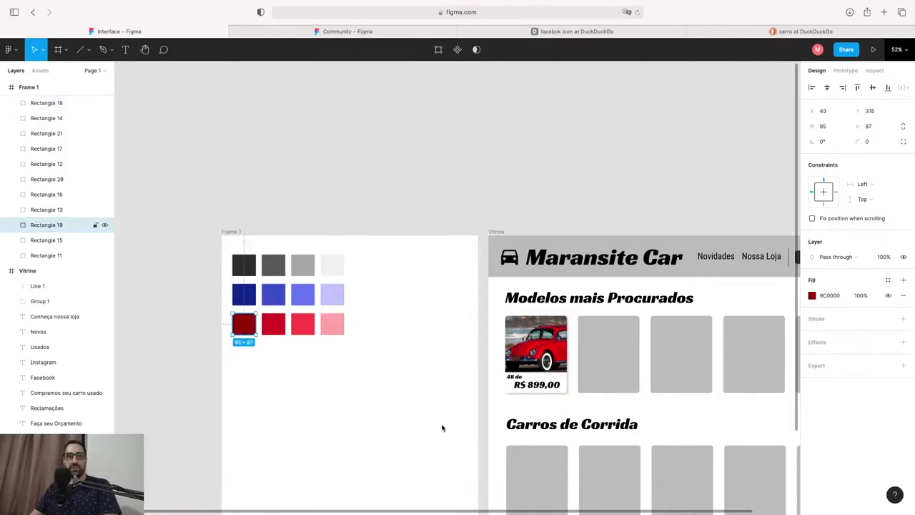
text(light-red)
key(Return)
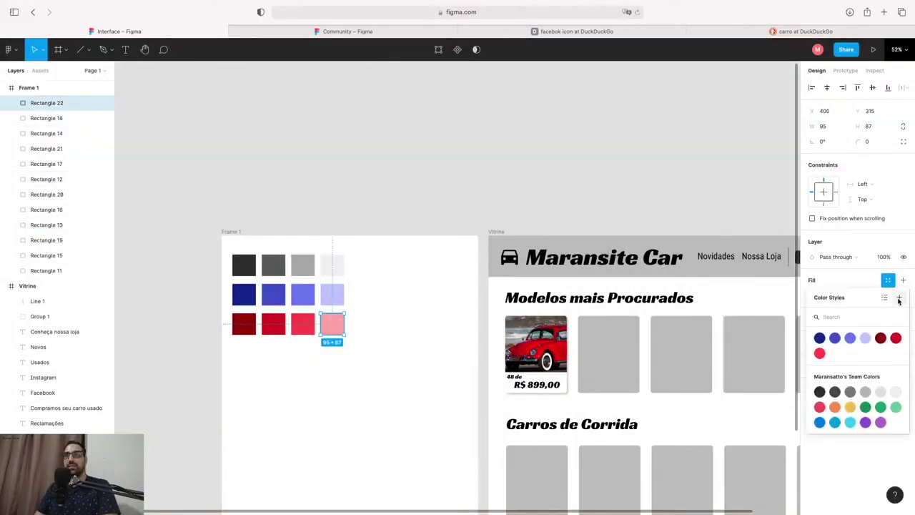
click(655, 257)
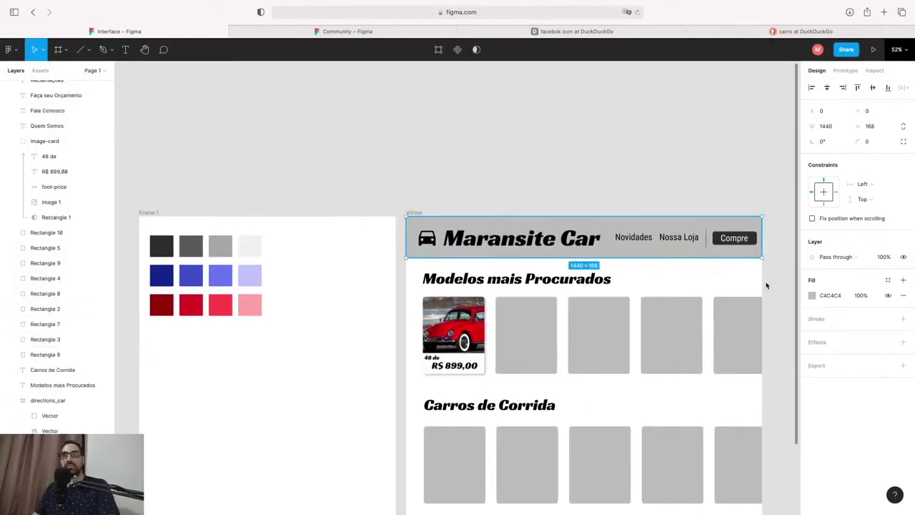
mouse_move(857, 294)
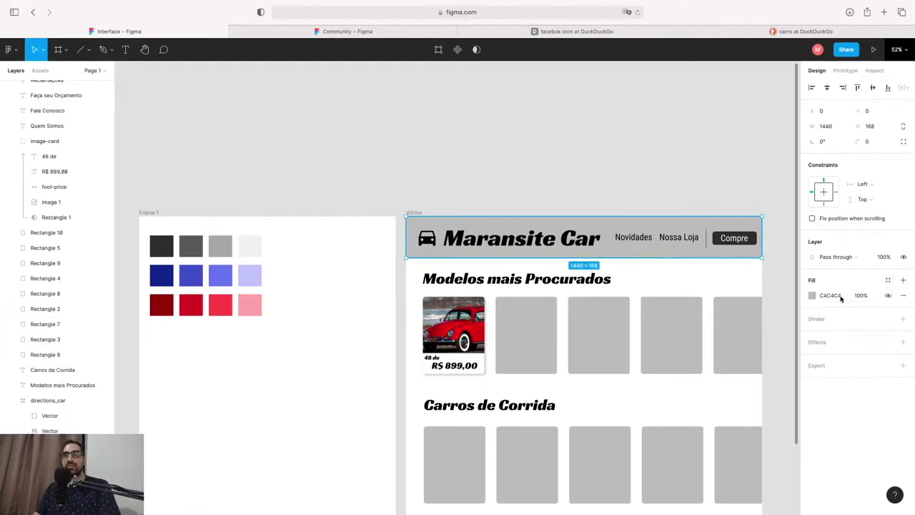
Step: Apply the dark-red-1 colour style to the header bar's fill
click(902, 280)
click(903, 295)
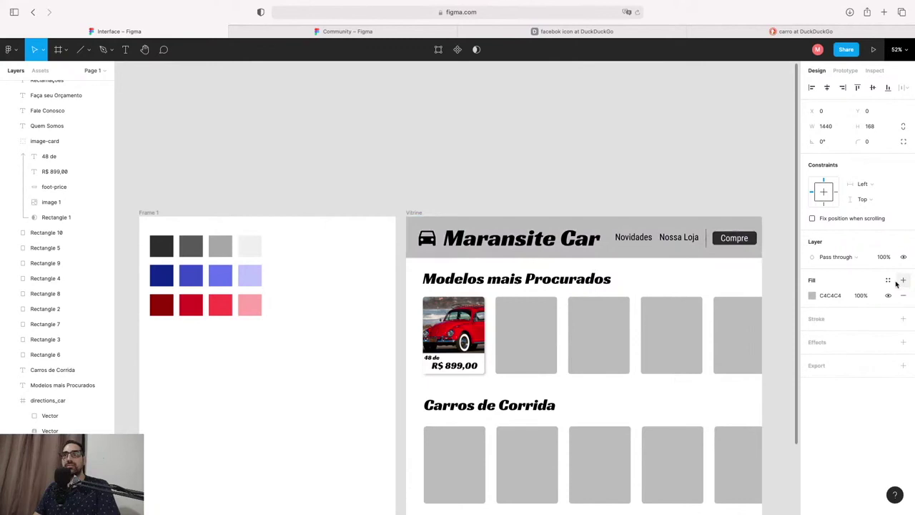
click(887, 280)
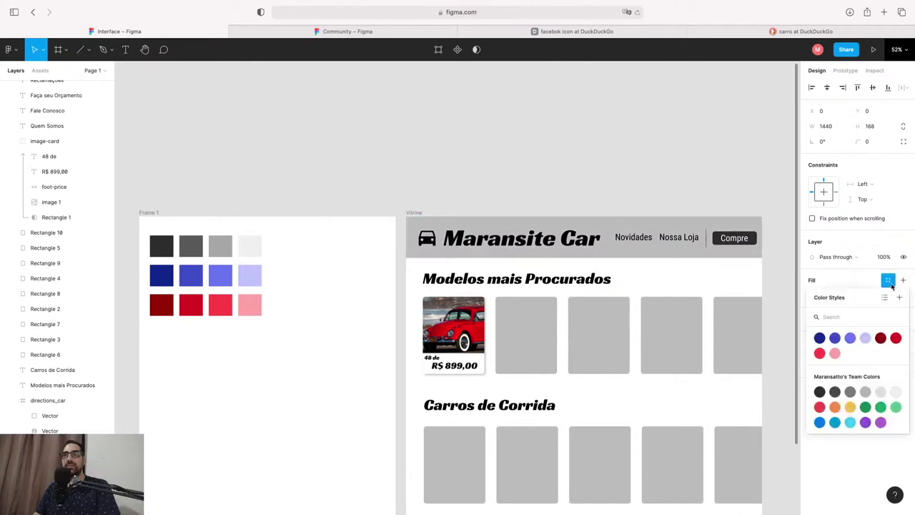
click(880, 338)
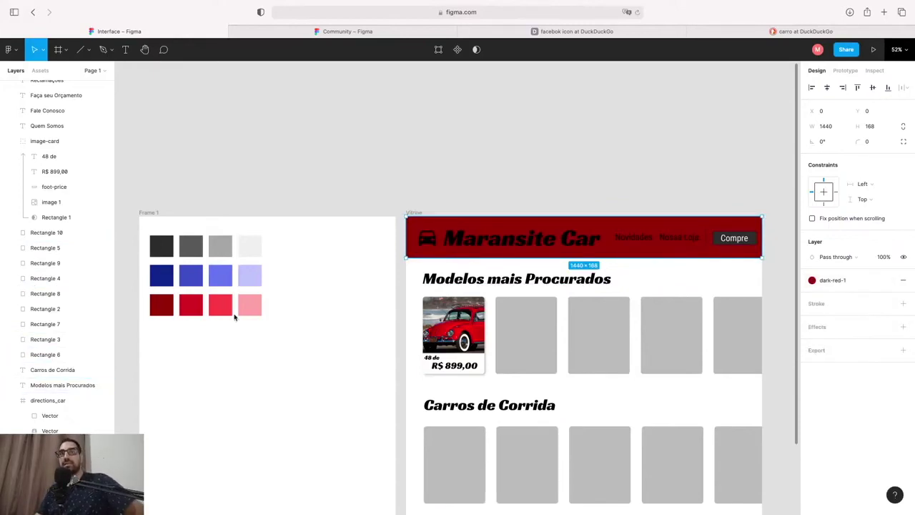
click(161, 305)
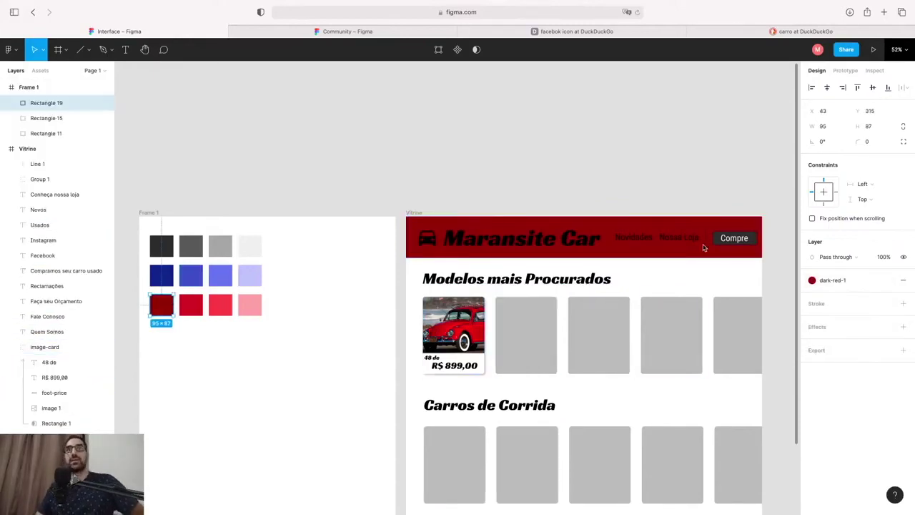
click(654, 255)
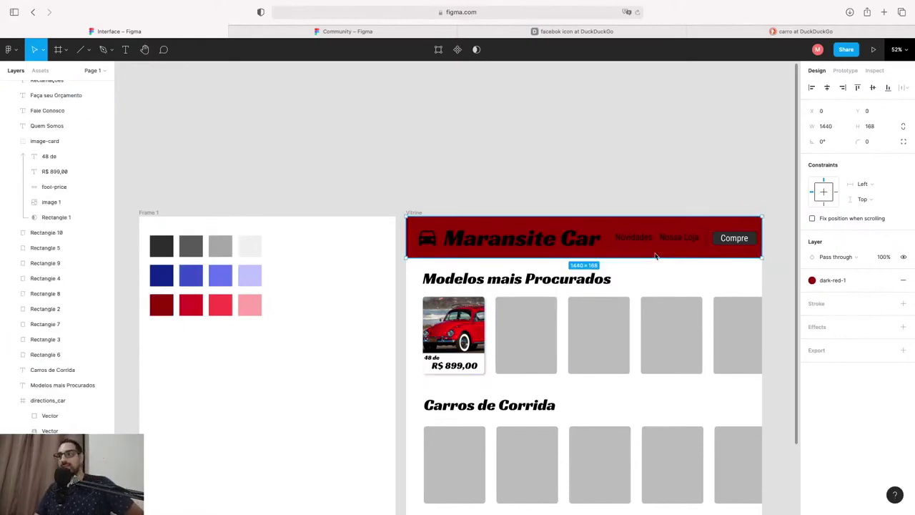
Step: Toggle the colour styles picker between named-list and swatch views
click(811, 280)
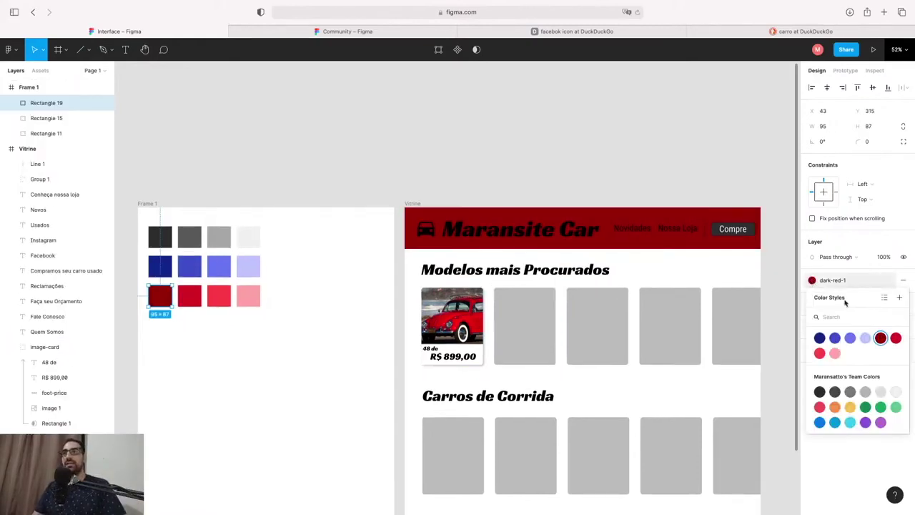
click(882, 342)
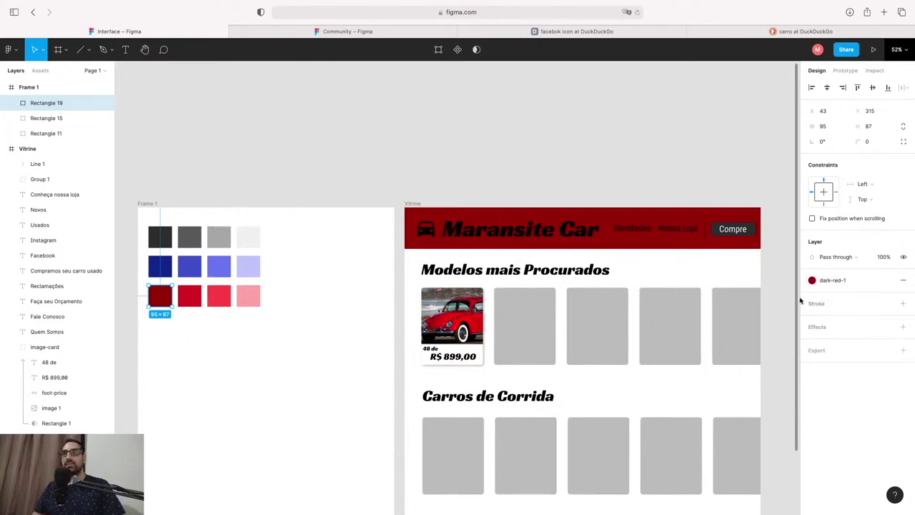
click(812, 280)
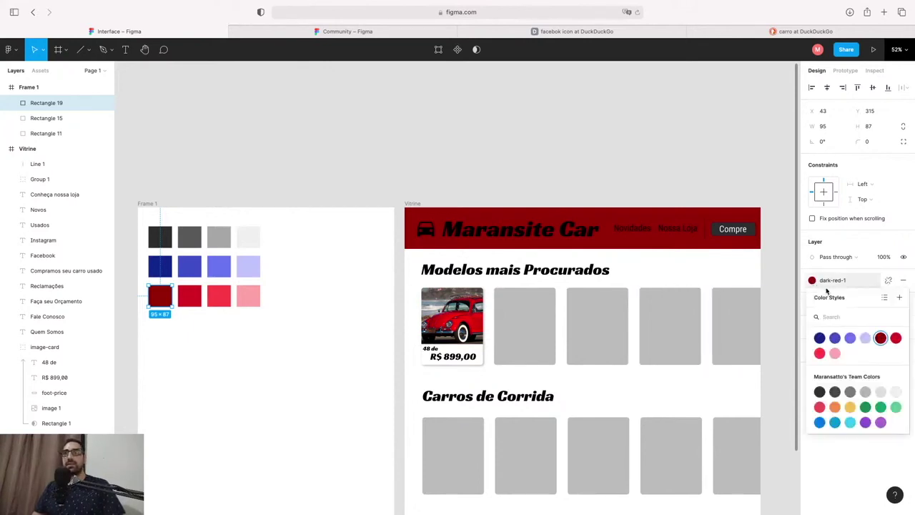
click(884, 298)
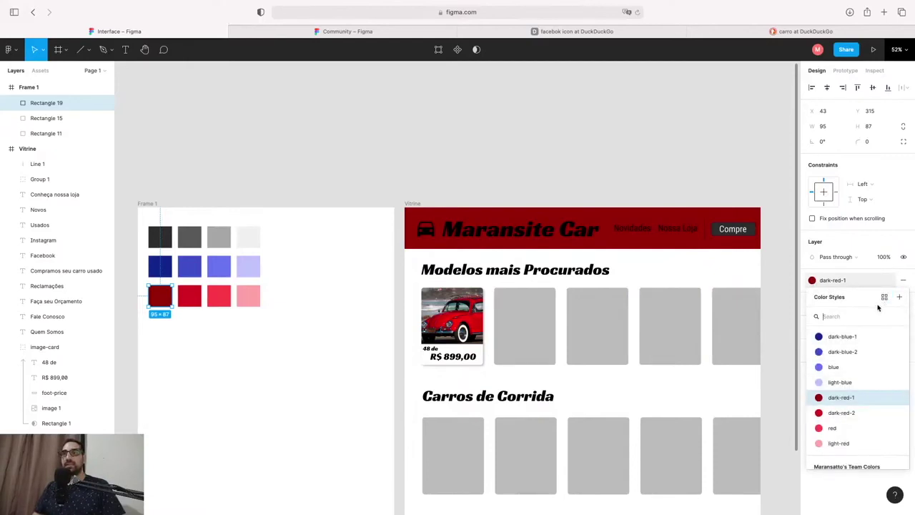
click(884, 298)
right_click(882, 339)
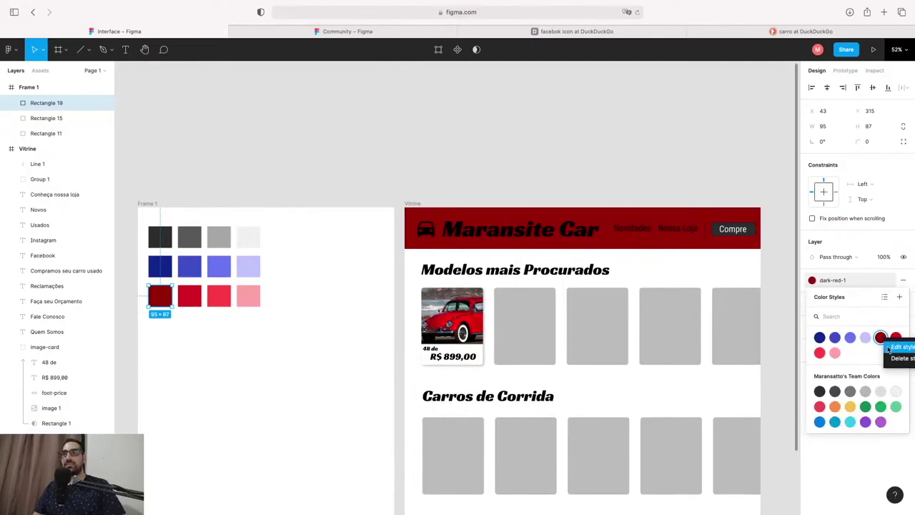
click(889, 347)
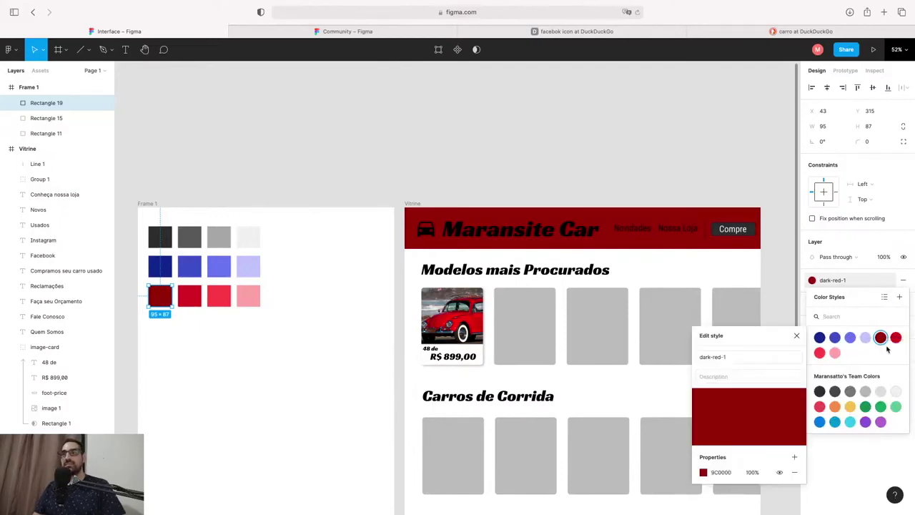
click(703, 472)
drag(659, 405, 634, 399)
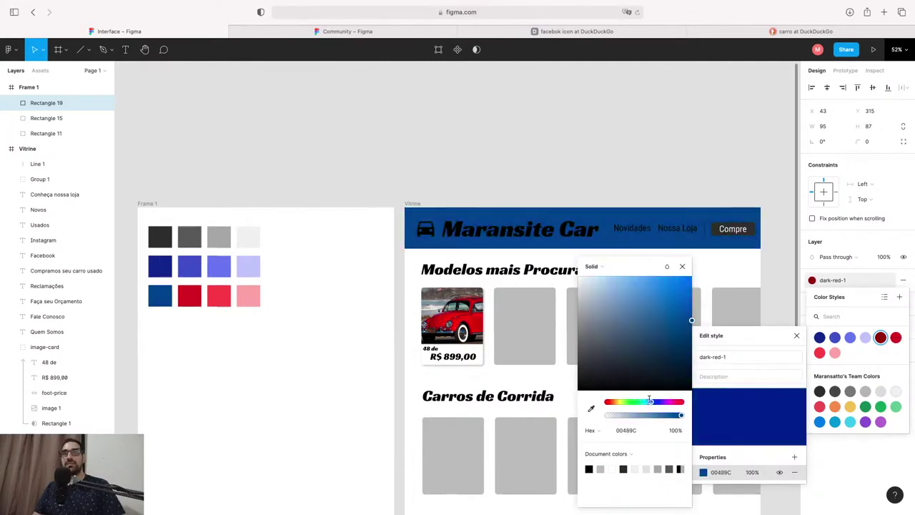
drag(635, 399, 644, 402)
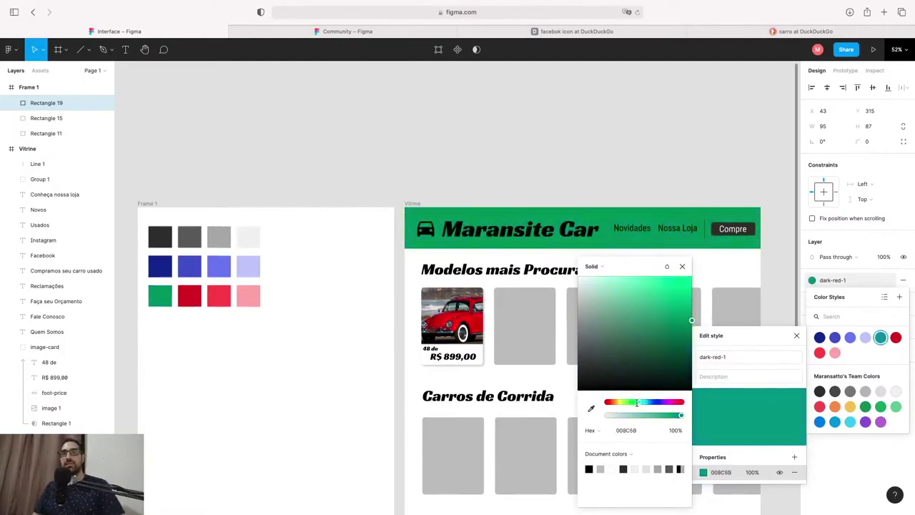
drag(643, 402, 632, 402)
click(682, 267)
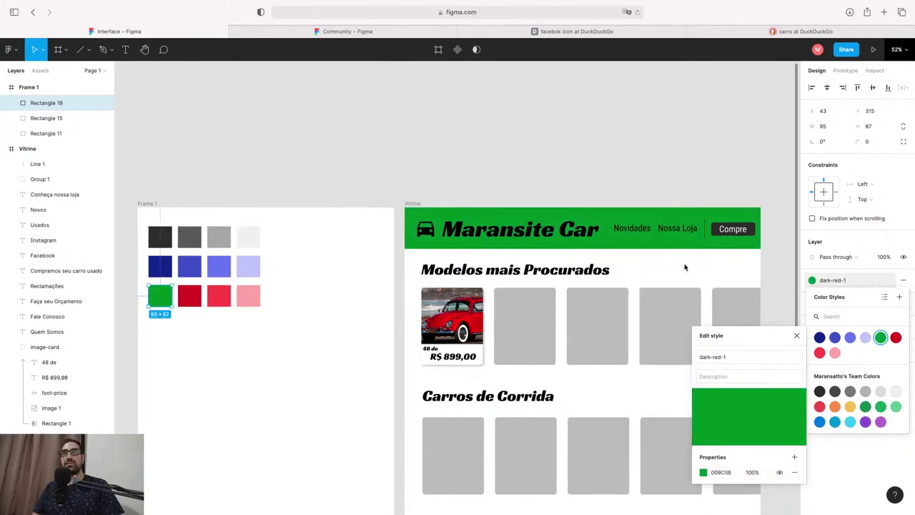
click(733, 270)
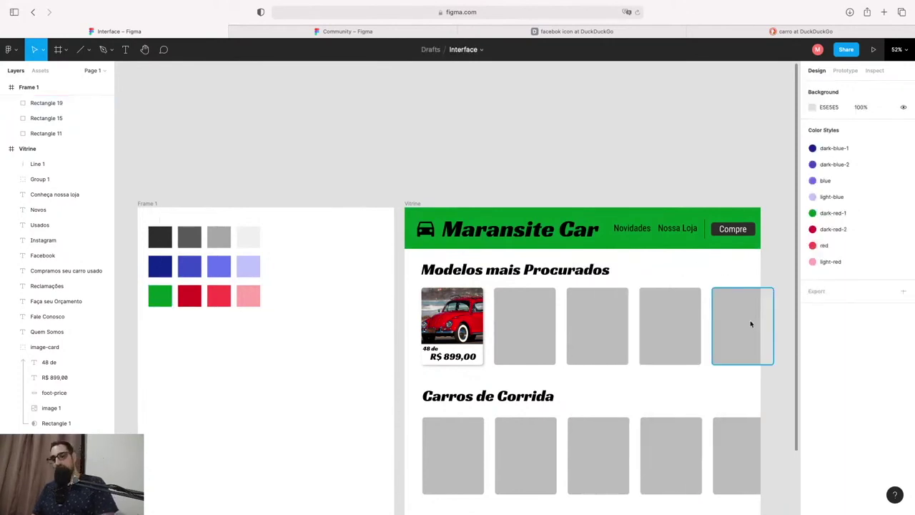
key(ctrl+z)
key(ctrl+z)
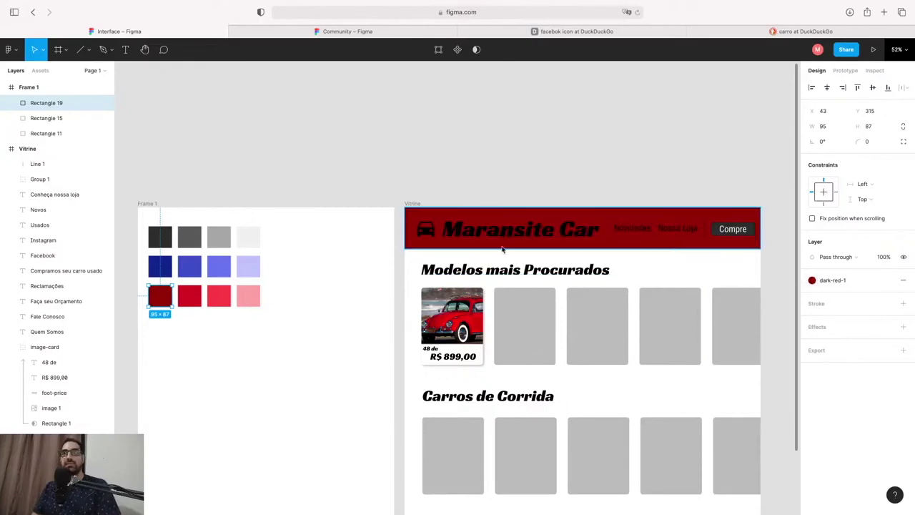
Step: Try dark-red-2 on the header background, then apply the red colour style
click(550, 216)
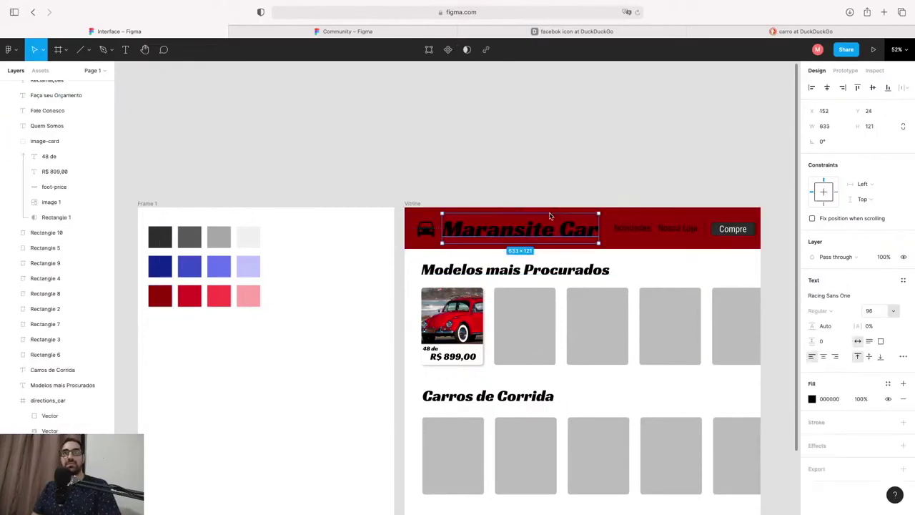
click(628, 217)
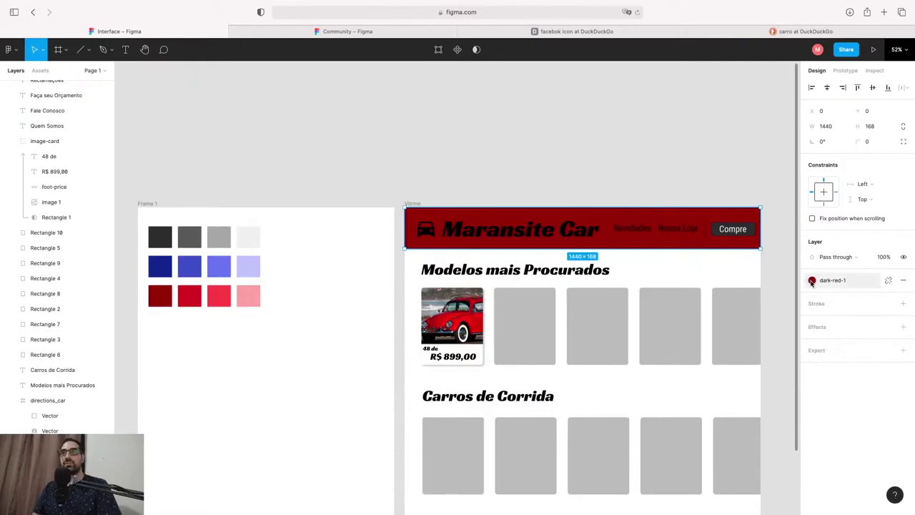
click(811, 280)
click(895, 338)
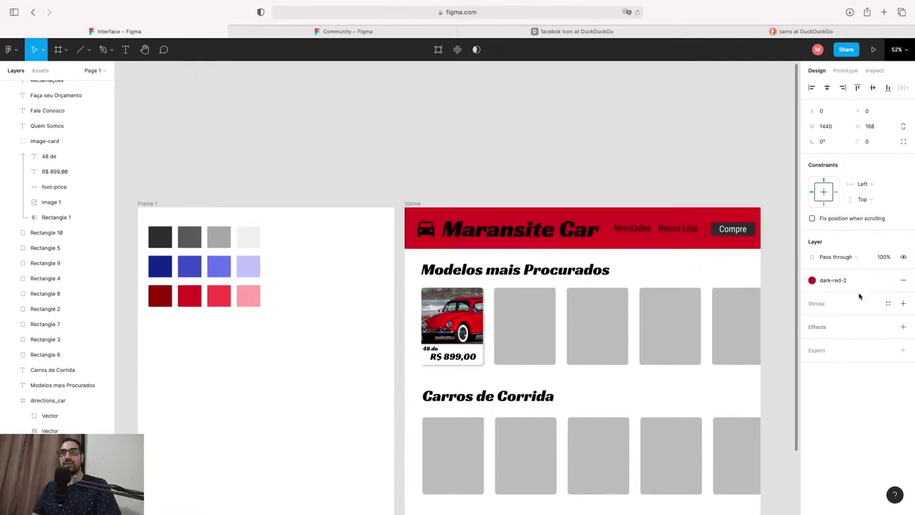
click(815, 281)
click(820, 353)
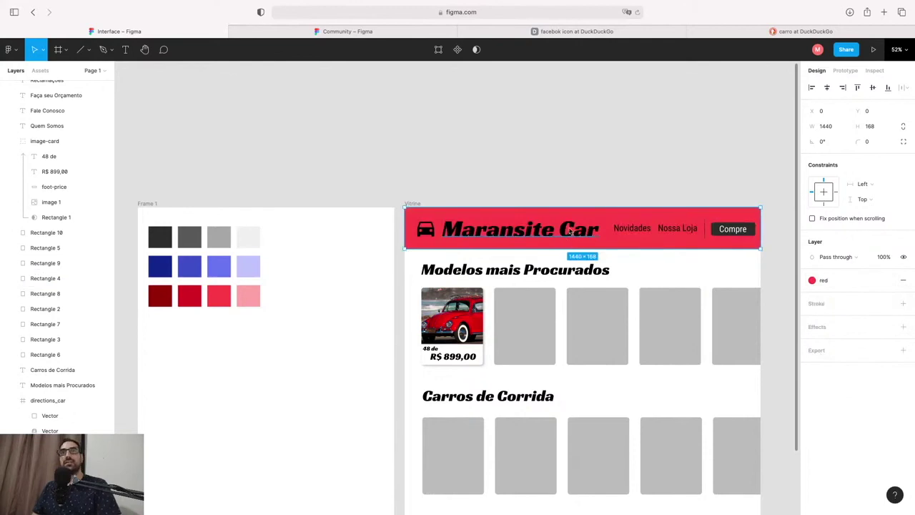
Step: Select the Maransite Car logo text and car icon, then the Compre button
click(456, 238)
click(430, 232)
click(476, 235)
click(430, 235)
click(485, 233)
shift+click(424, 236)
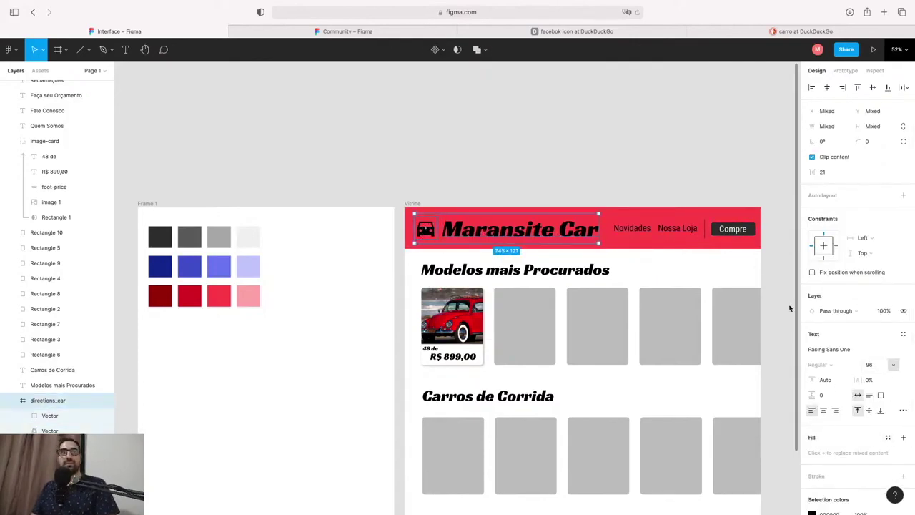
click(661, 228)
click(750, 228)
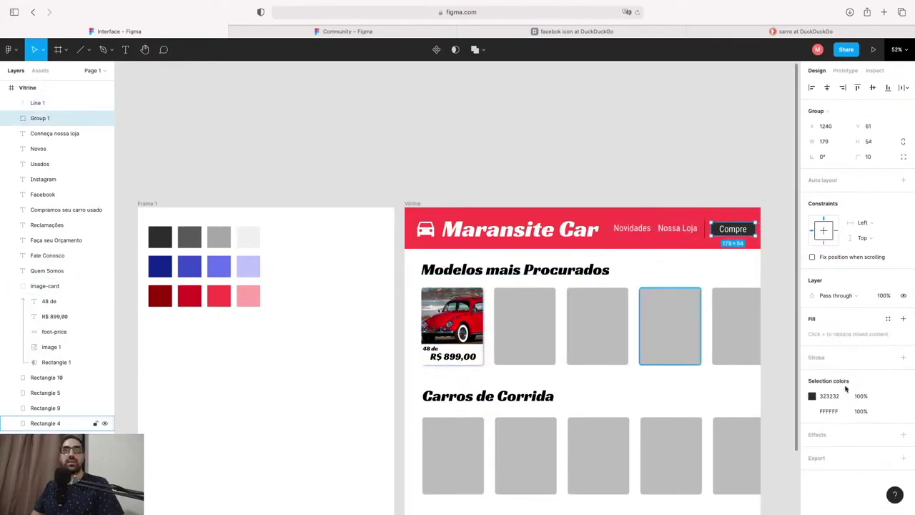
Step: Ungroup the Compre button and apply dark-blue-1 to its background rectangle
scroll(734, 233, left, 5)
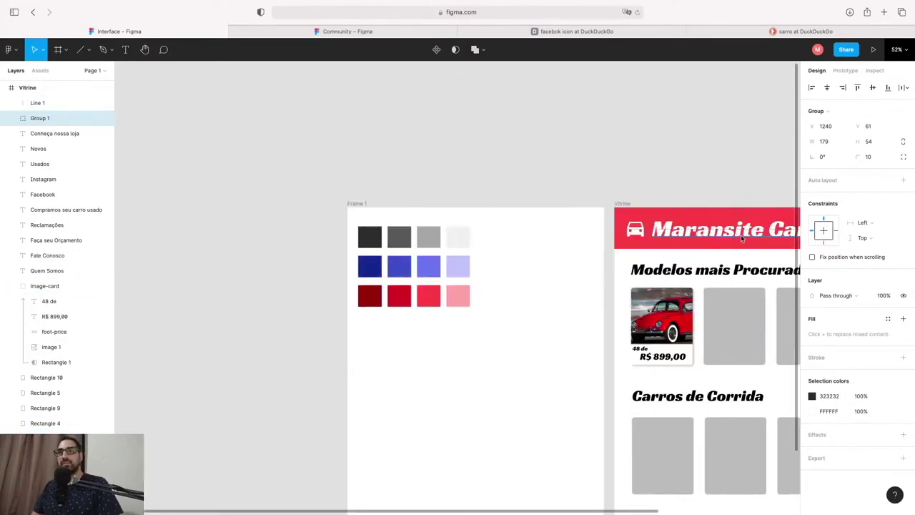
scroll(742, 239, right, 5)
scroll(352, 286, up, 10)
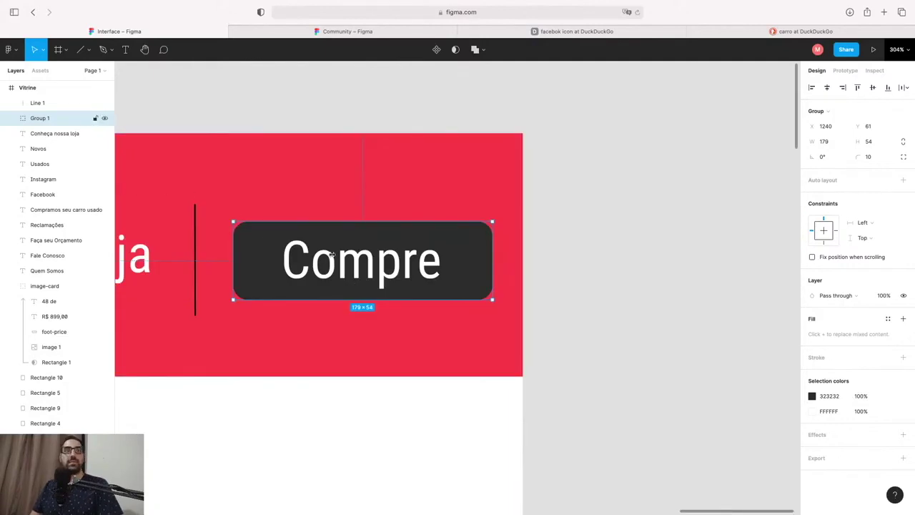
key(super+shift+g)
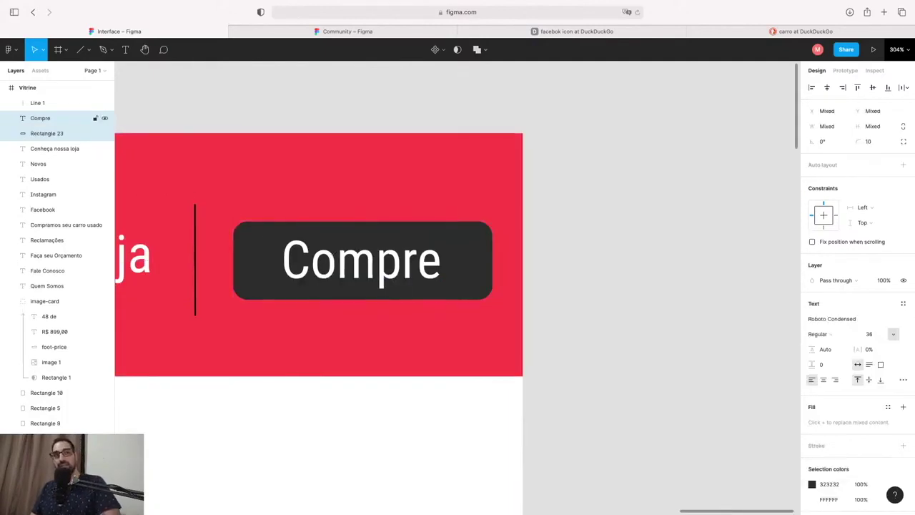
click(334, 270)
click(457, 243)
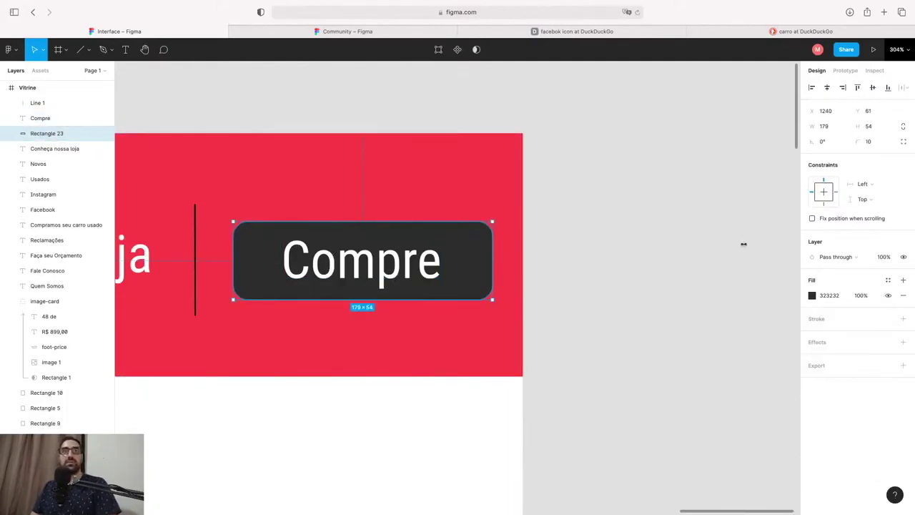
click(888, 280)
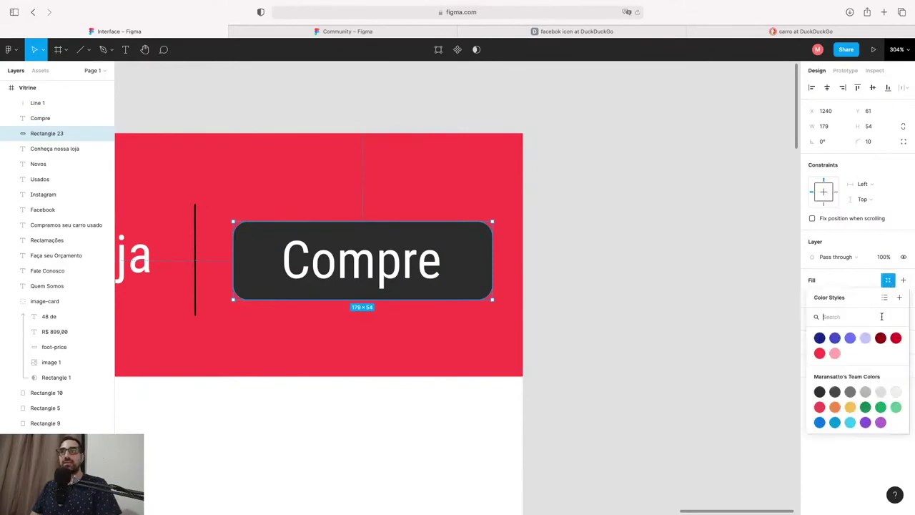
click(818, 337)
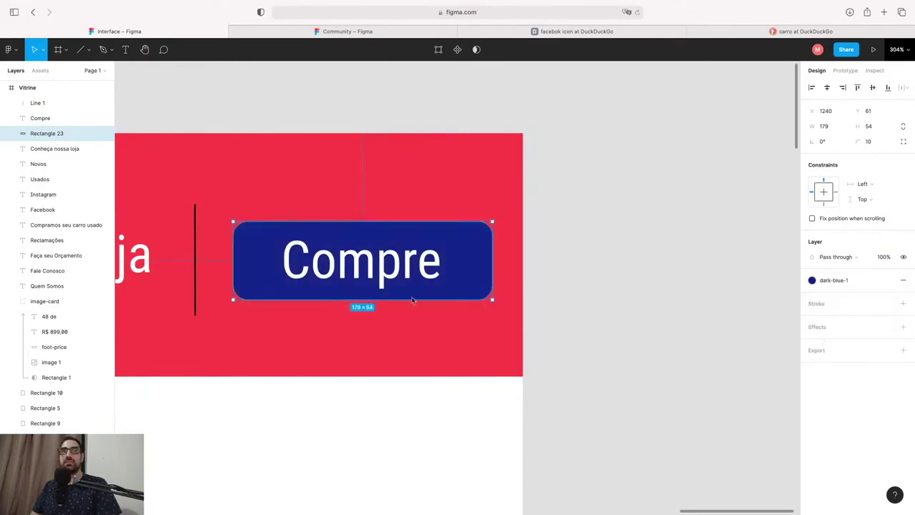
Step: Regroup the Compre text with its background using Ctrl+G
scroll(342, 317, right, 3)
scroll(323, 333, up, 3)
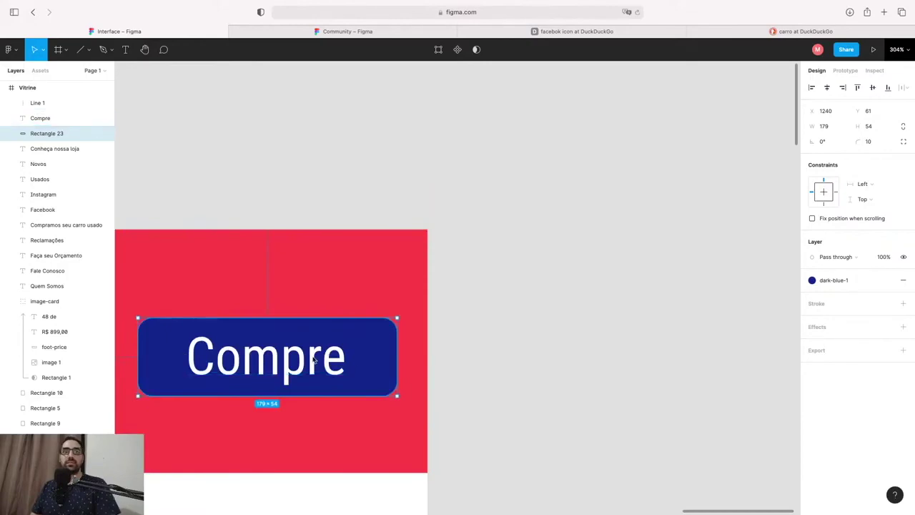
shift+click(346, 360)
key(ctrl+g)
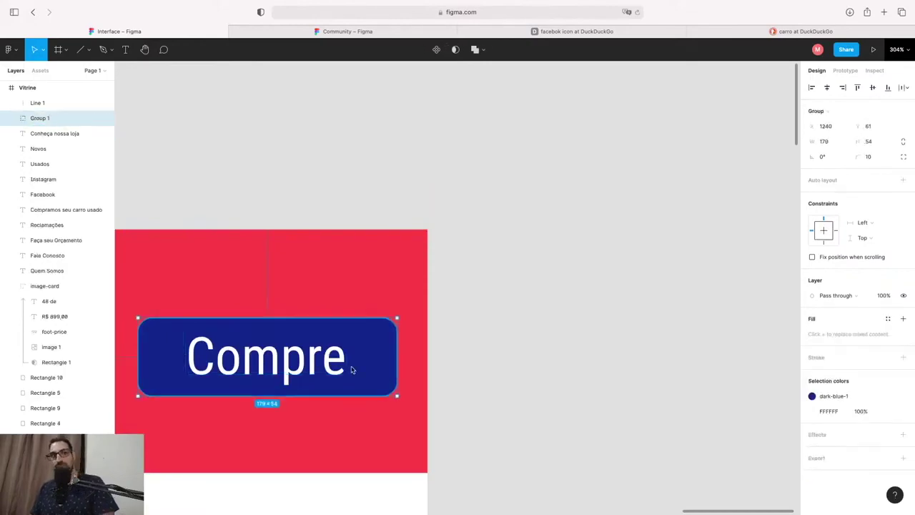
click(502, 436)
scroll(500, 438, down, 2)
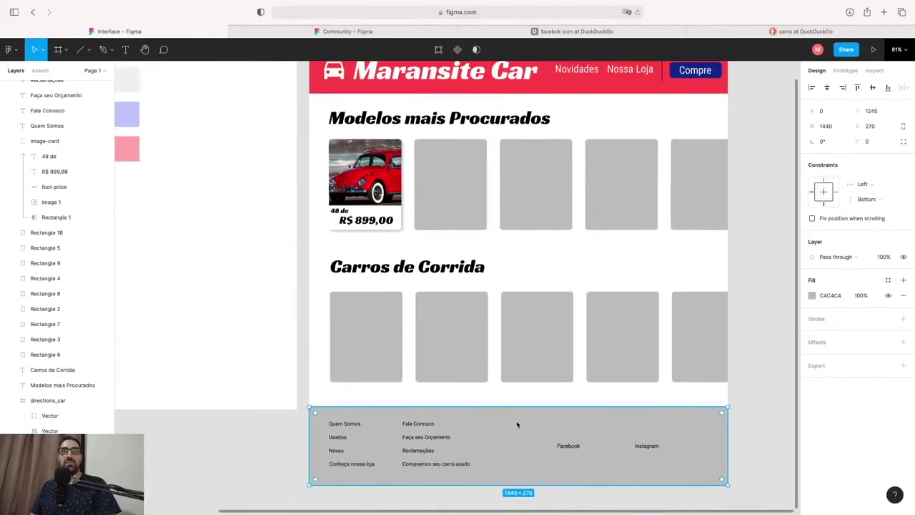
scroll(516, 420, down, 2)
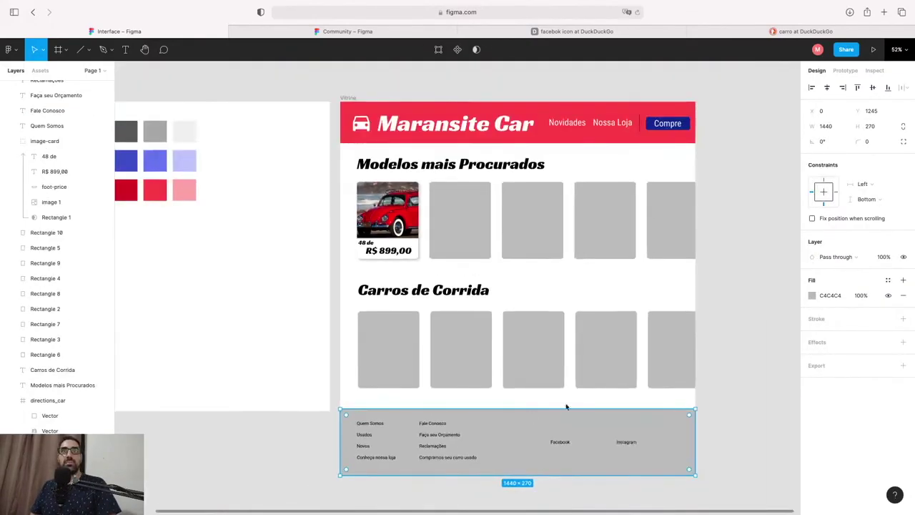
Step: Fill the footer with dark-blue-1, then switch it to dark-blue-2
click(888, 280)
click(821, 339)
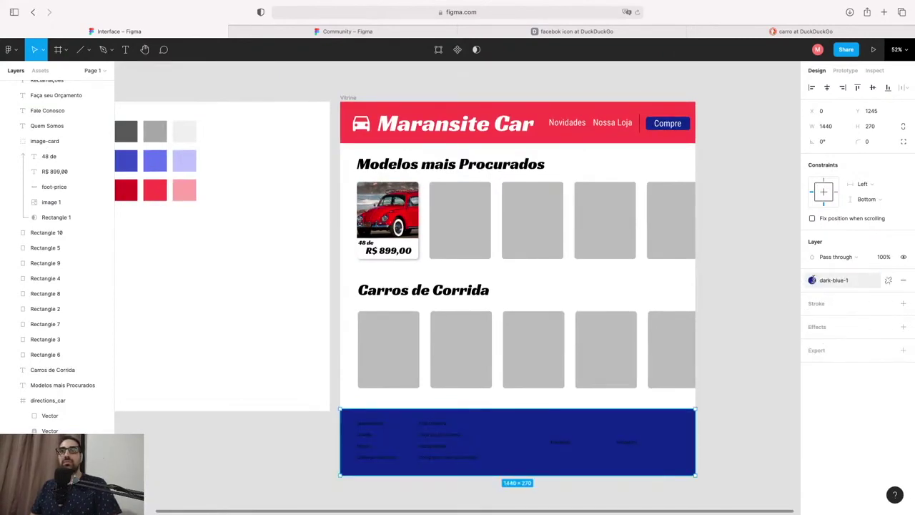
click(817, 285)
click(835, 338)
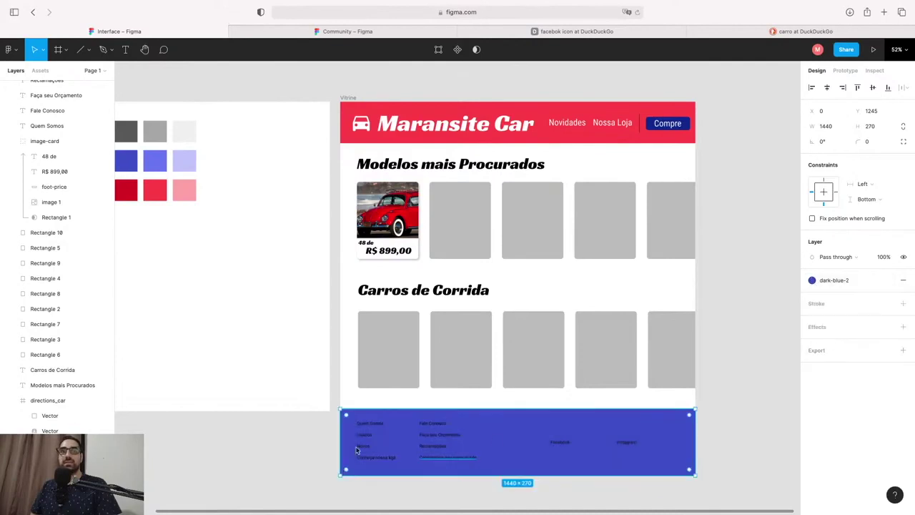
Step: Select the Quem Somos and other footer link texts to check them, then deselect
ctrl+scroll(486, 433, up, 5)
ctrl+scroll(332, 454, up, 10)
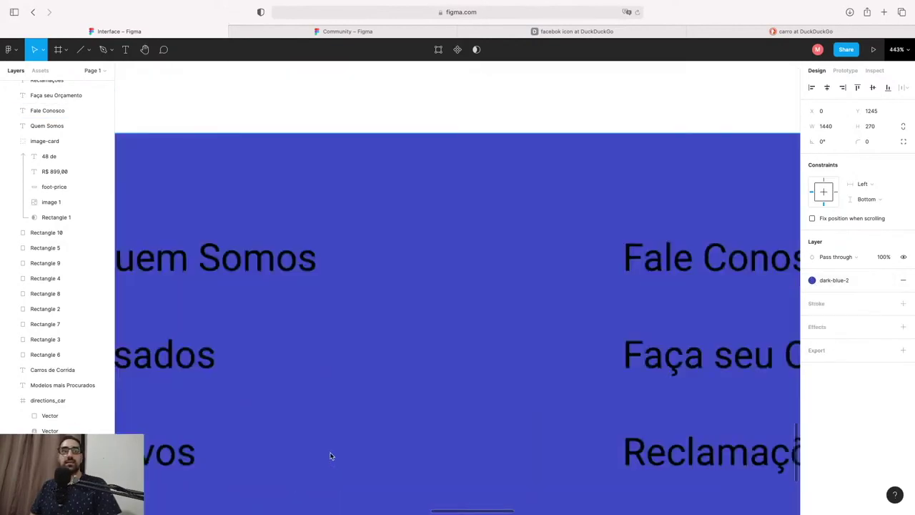
ctrl+scroll(381, 350, up, 2)
ctrl+scroll(381, 350, down, 5)
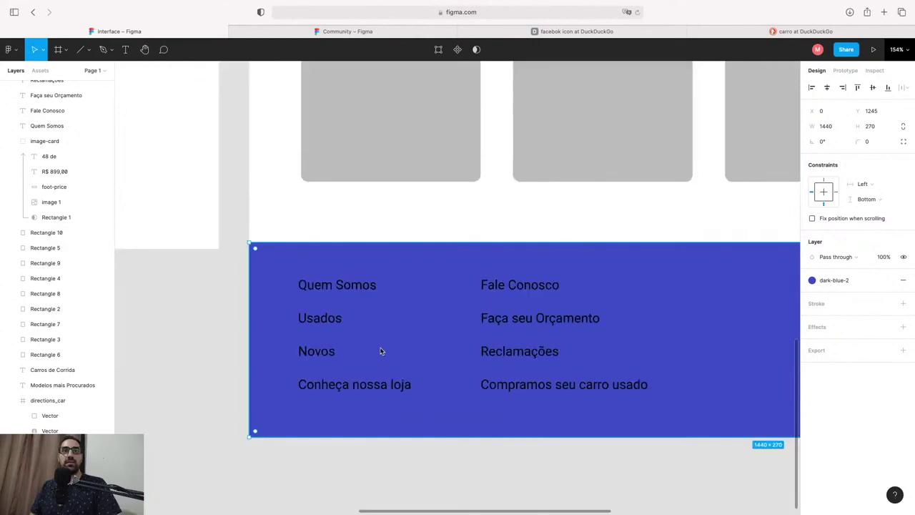
click(346, 290)
click(139, 350)
drag(206, 271, 629, 417)
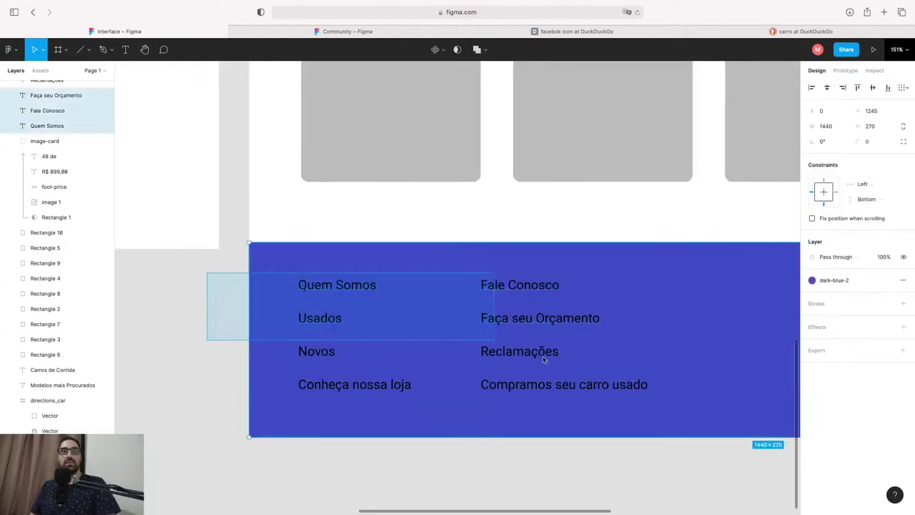
click(427, 461)
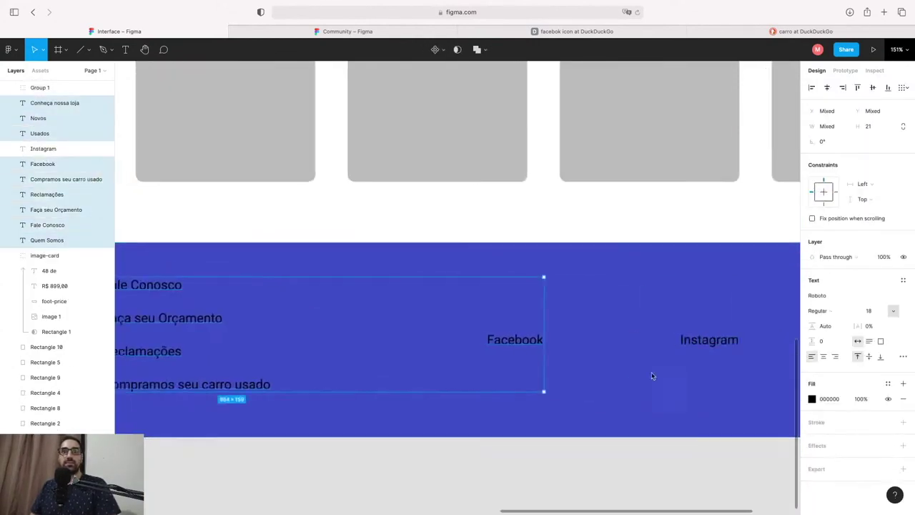
ctrl+scroll(653, 373, down, 5)
Step: Apply the dark-red-1 fill style to the Modelos mais Procurados and Carros de Corrida headings
click(552, 152)
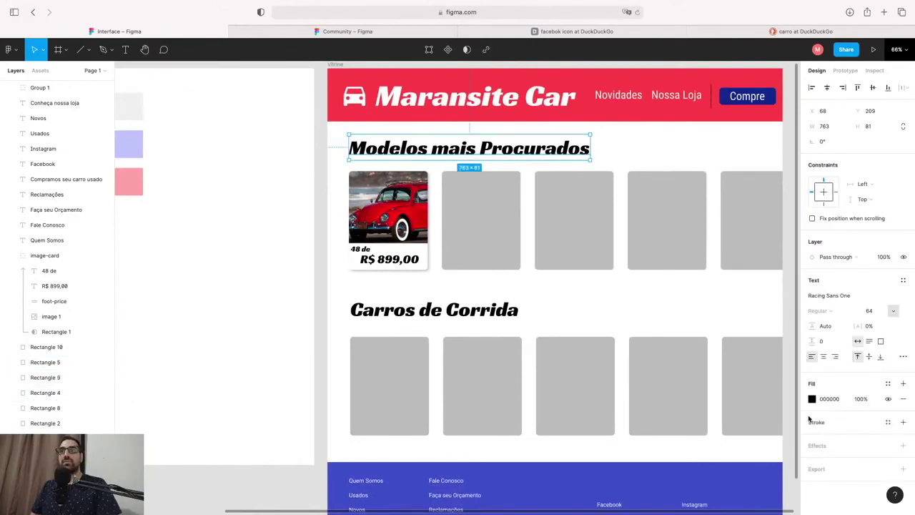
click(888, 384)
click(880, 417)
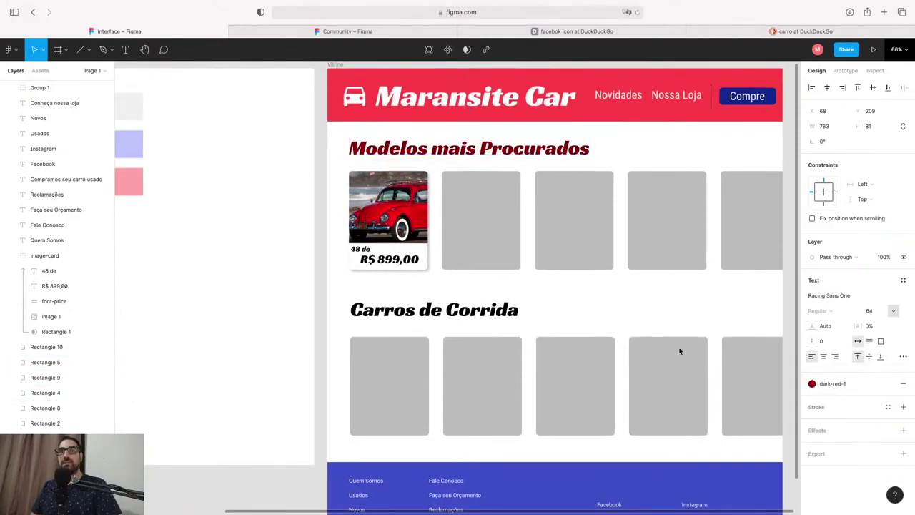
click(509, 309)
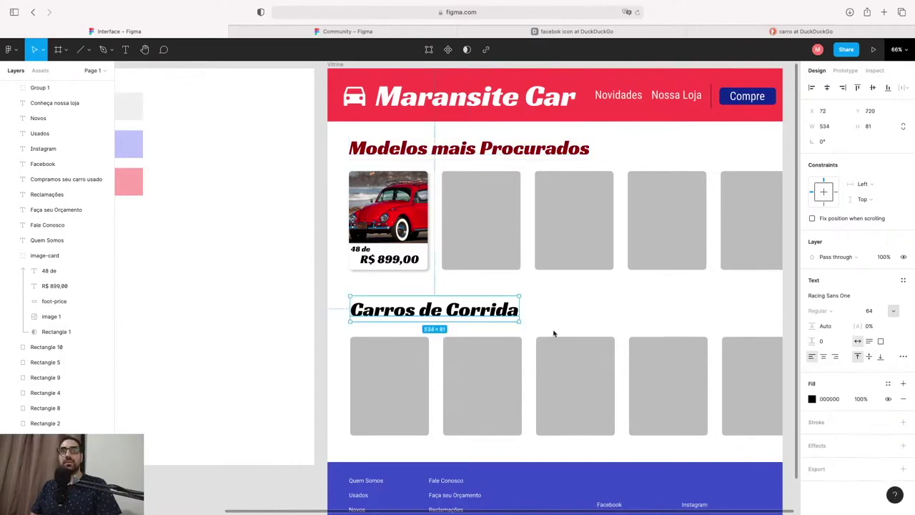
click(887, 385)
click(880, 416)
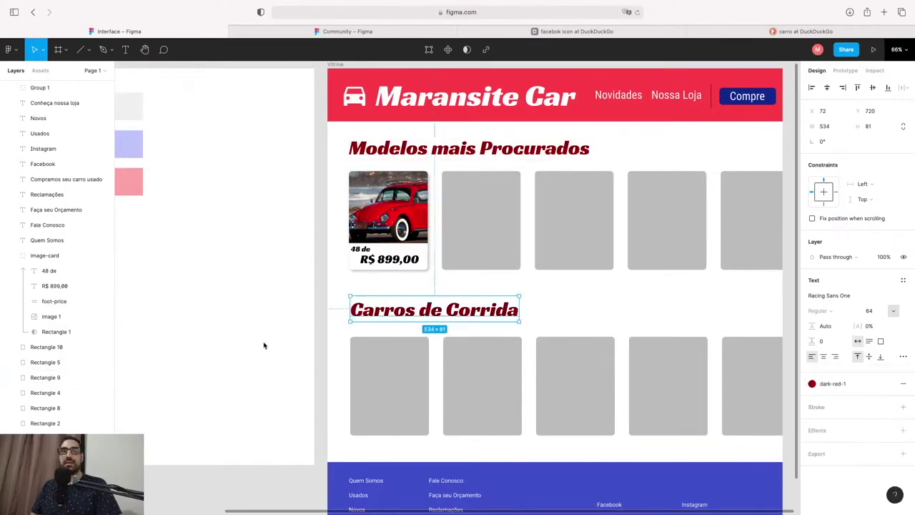
click(572, 304)
Step: Scroll back up the page and select the second Carros de Corrida card
scroll(571, 304, down, 10)
scroll(583, 312, up, 5)
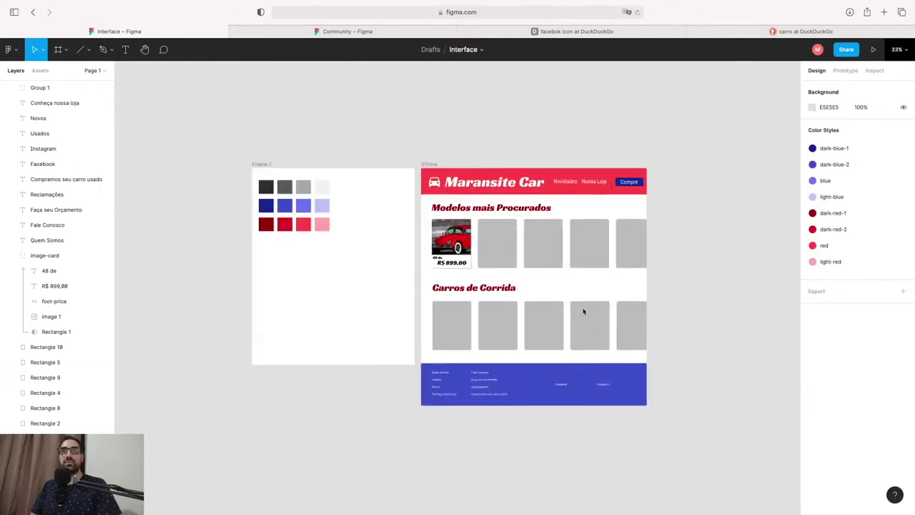
scroll(583, 311, up, 2)
scroll(577, 303, up, 2)
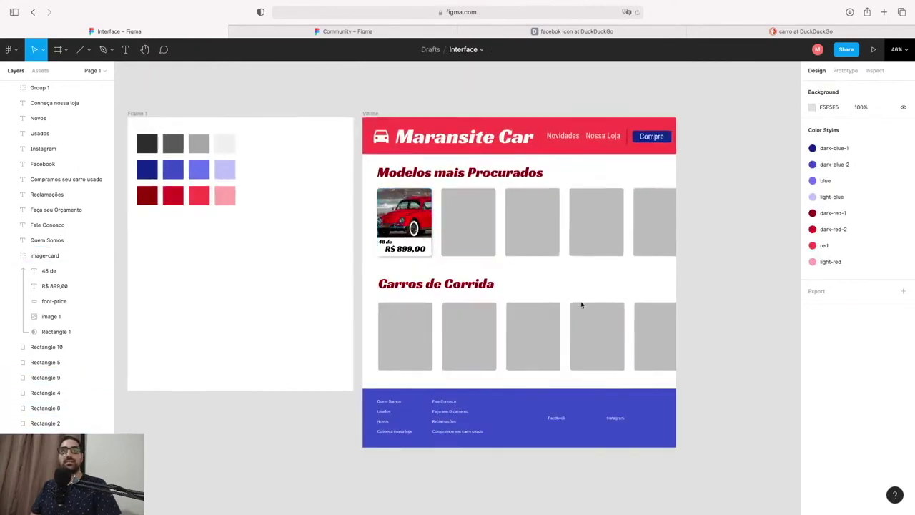
scroll(480, 247, up, 1)
scroll(479, 250, up, 2)
click(468, 349)
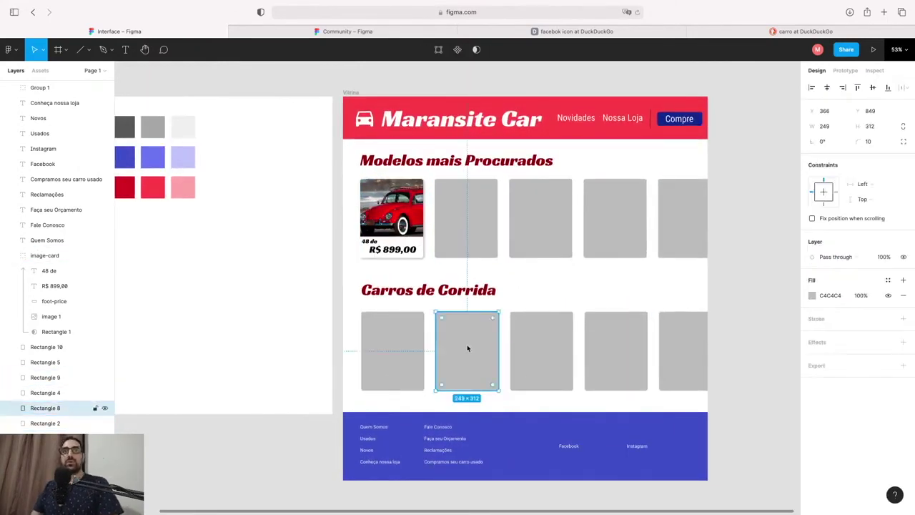
Step: Hide the grey placeholder cards in the Modelos mais Procurados row
click(466, 240)
click(400, 222)
click(490, 229)
shift+click(551, 227)
shift+click(618, 223)
shift+click(694, 224)
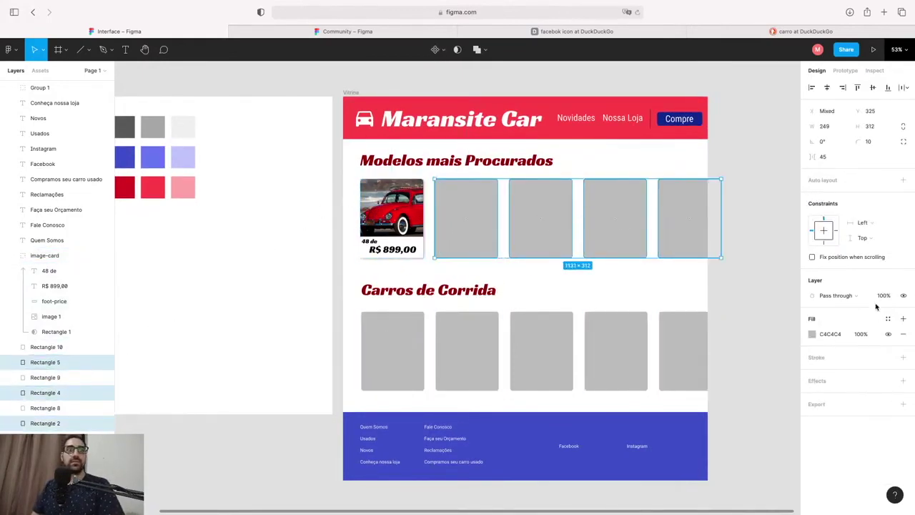
click(903, 297)
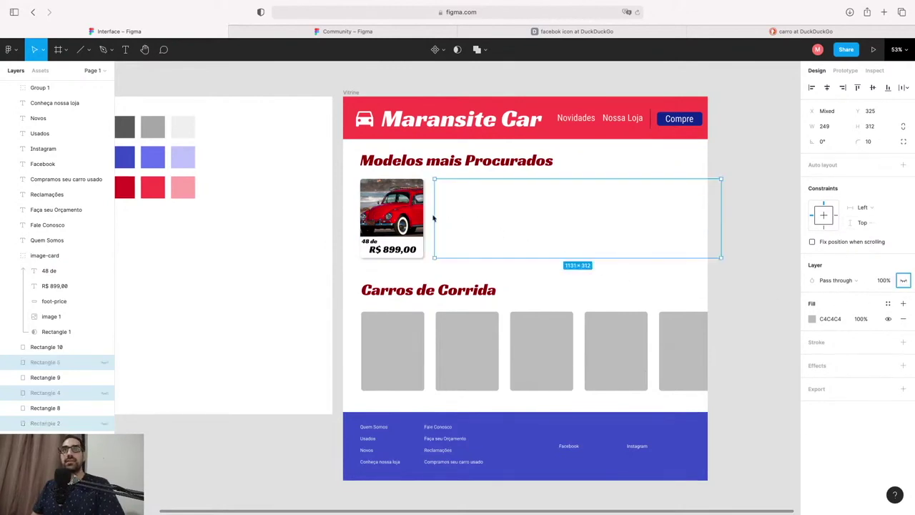
Step: Duplicate the car card with Alt-drag and Cmd+D to fill the row with five cards
click(44, 255)
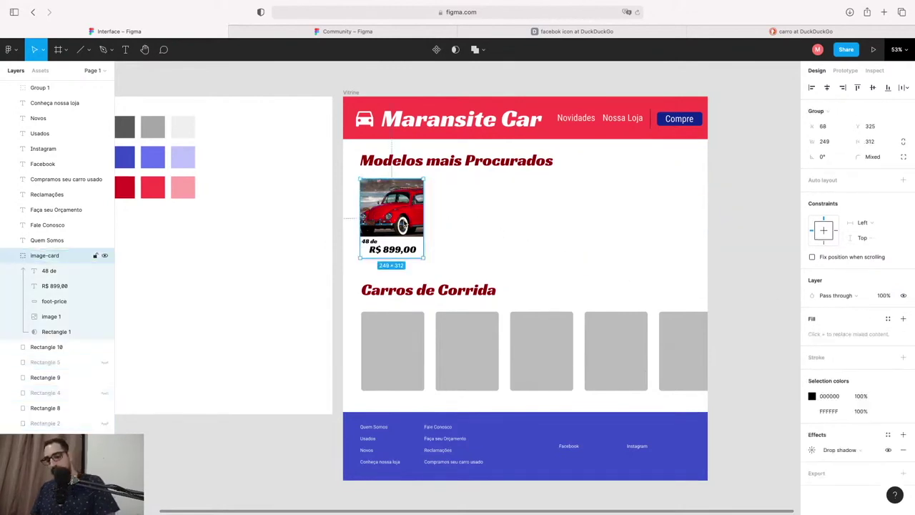
alt+drag(399, 218, 470, 215)
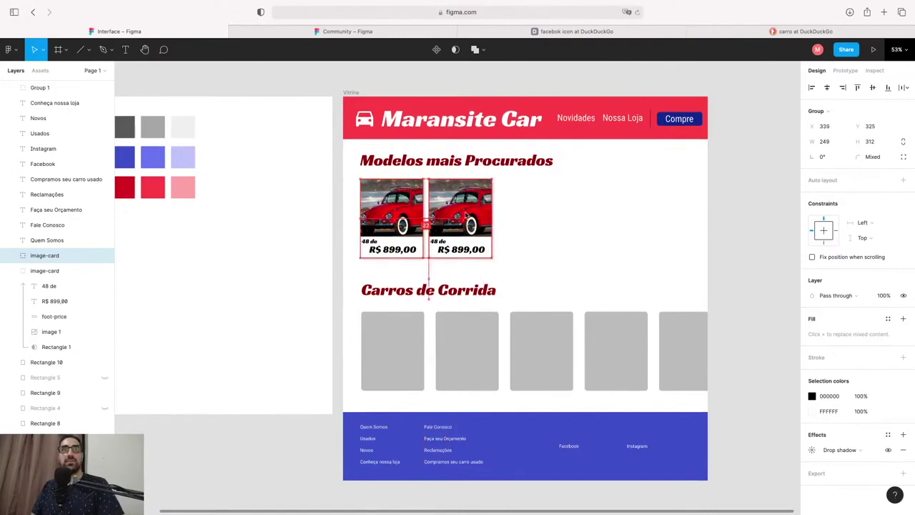
key(super+d)
key(super+d)
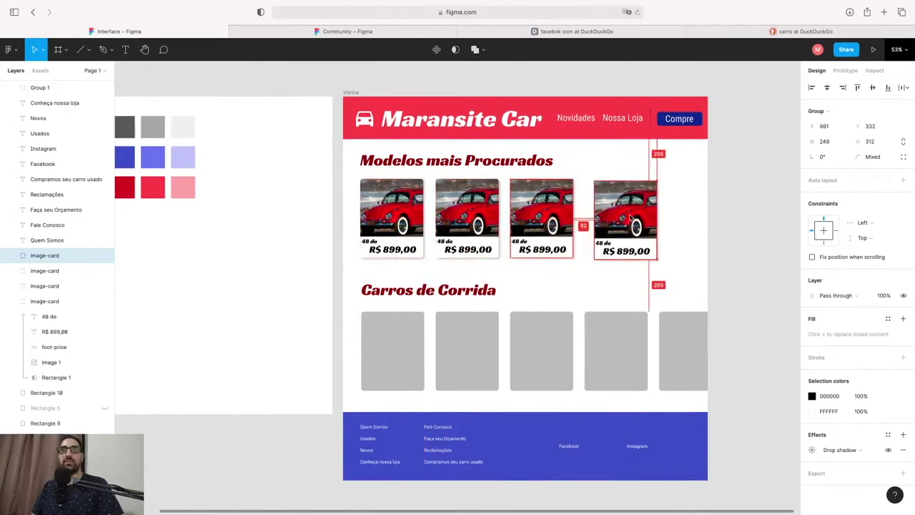
key(super+d)
click(600, 285)
Step: Copy the row of five car cards down under Carros de Corrida over the grey placeholders
click(394, 356)
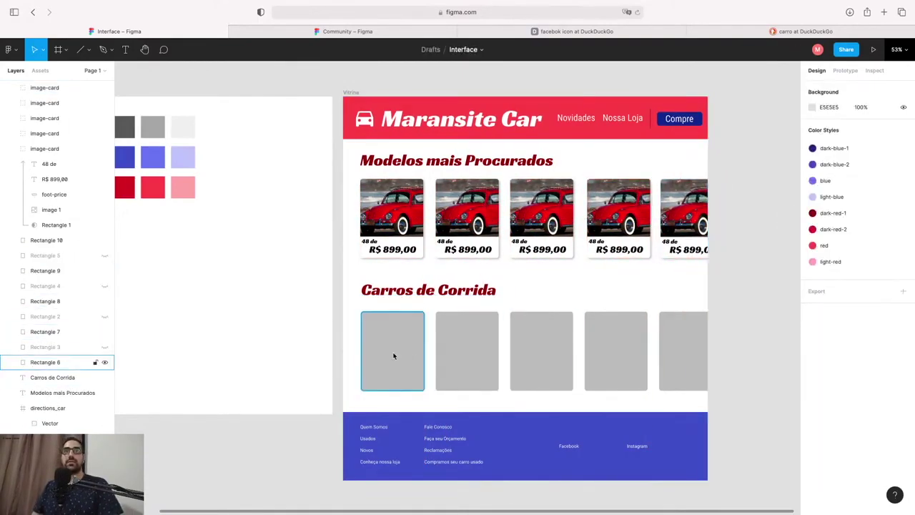
click(392, 214)
shift+click(467, 215)
shift+click(538, 211)
shift+click(618, 210)
shift+click(682, 210)
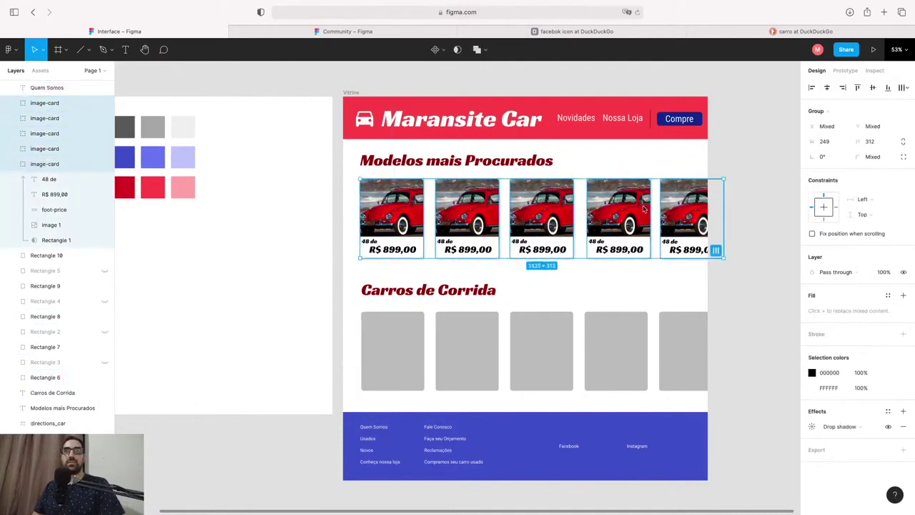
drag(625, 204, 627, 336)
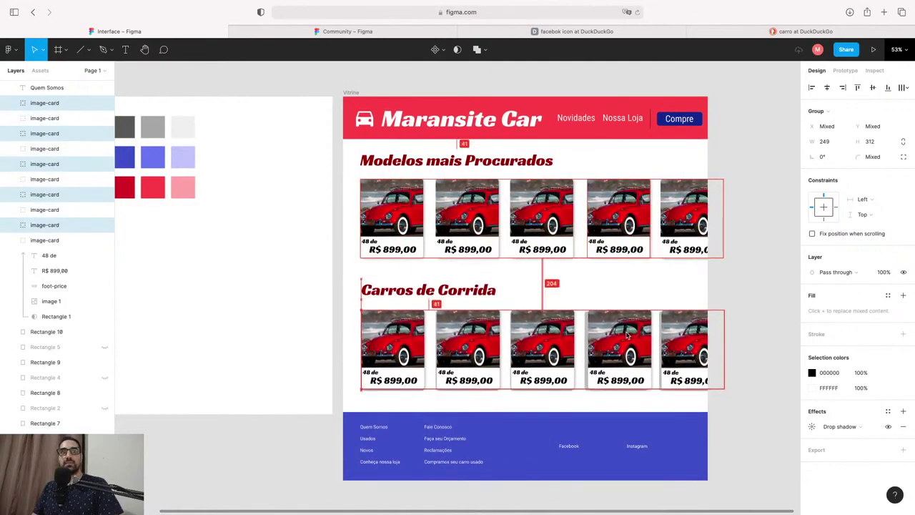
drag(627, 336, 625, 336)
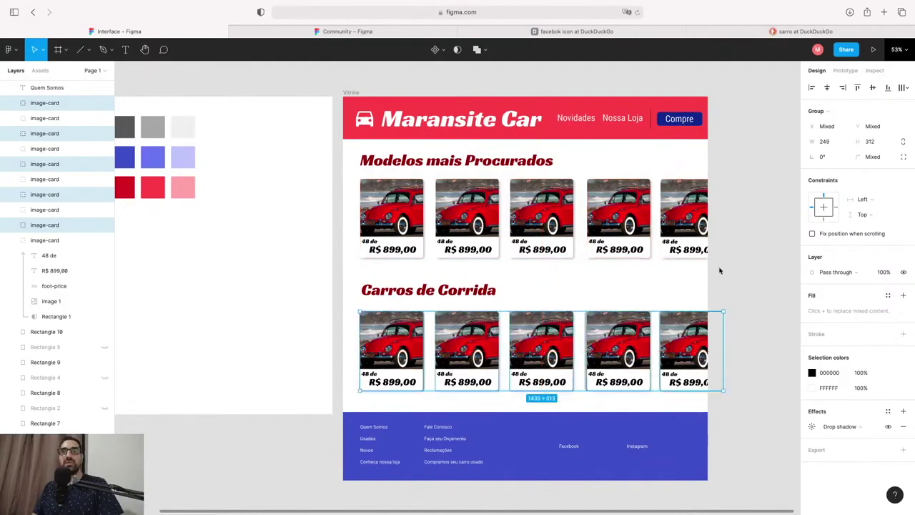
click(721, 271)
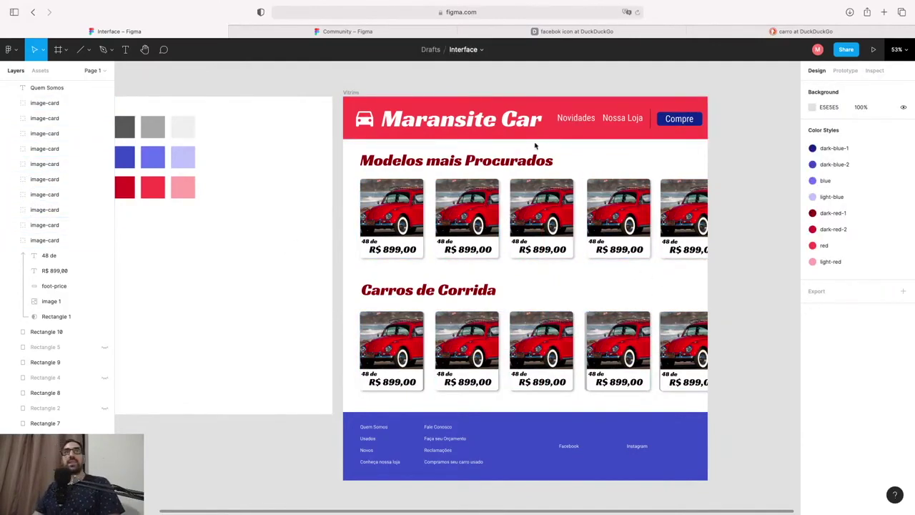
Step: Pan around the canvas and look at the dark-blue-2 colour style
scroll(580, 138, left, 2)
scroll(643, 158, down, 2)
scroll(668, 170, up, 2)
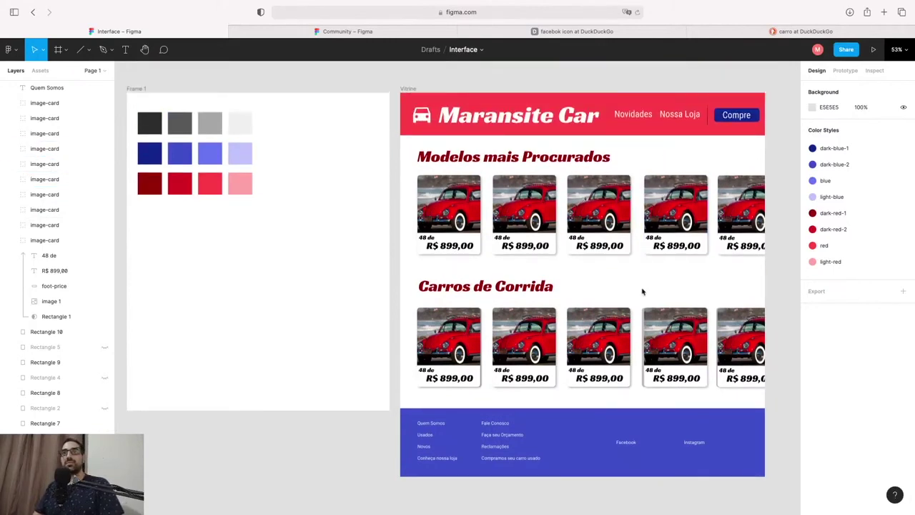
scroll(642, 292, right, 1)
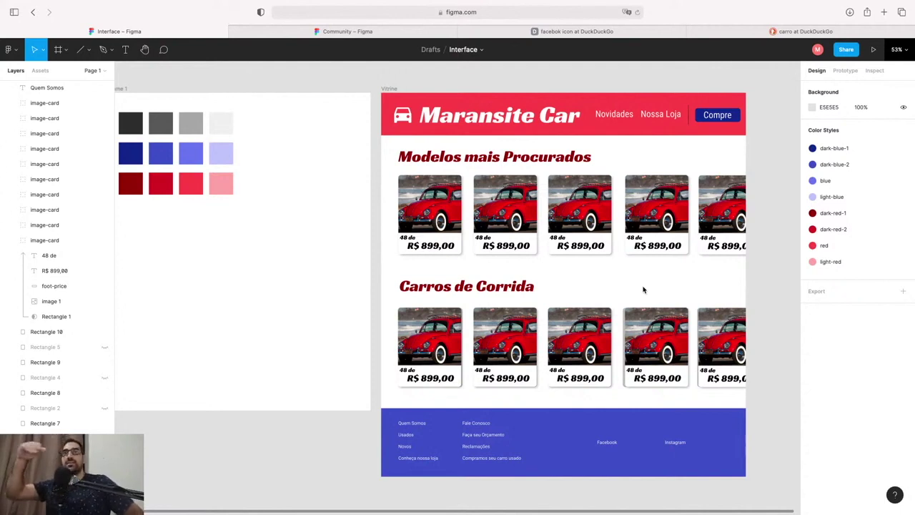
click(834, 164)
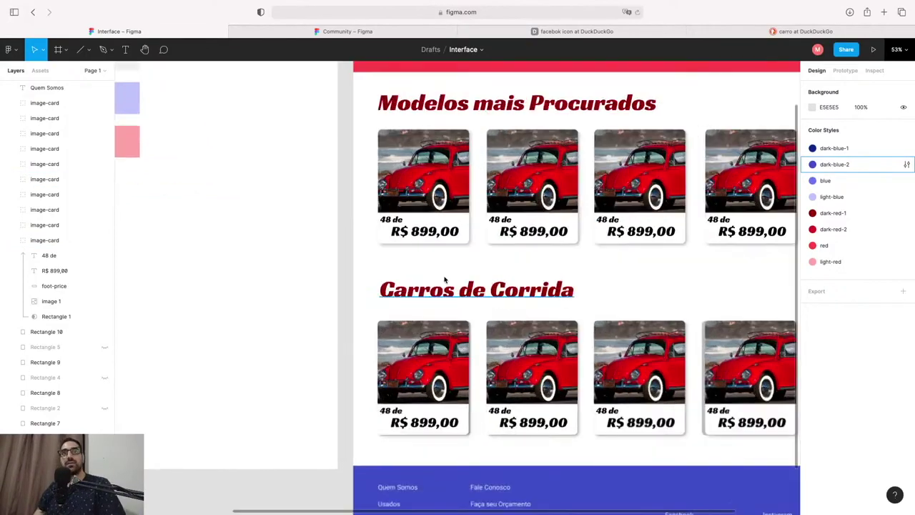
scroll(415, 236, up, 5)
Step: Select the first car card and its R$ 899,00 price text
click(408, 236)
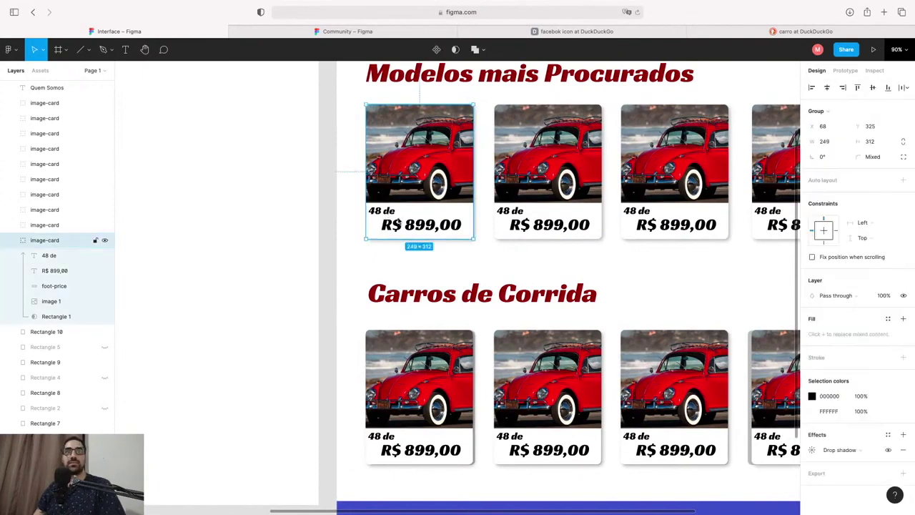
double_click(403, 223)
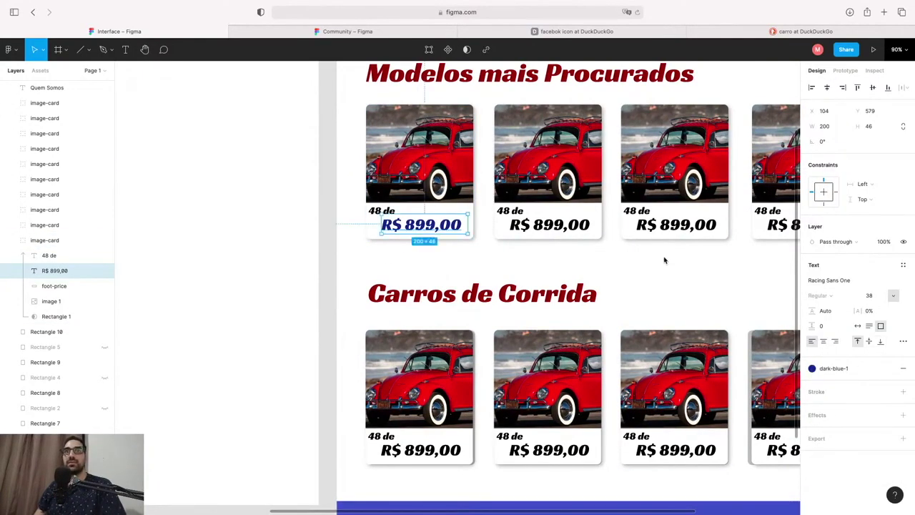
key(Escape)
scroll(500, 250, down, 5)
scroll(528, 243, up, 2)
scroll(565, 236, up, 2)
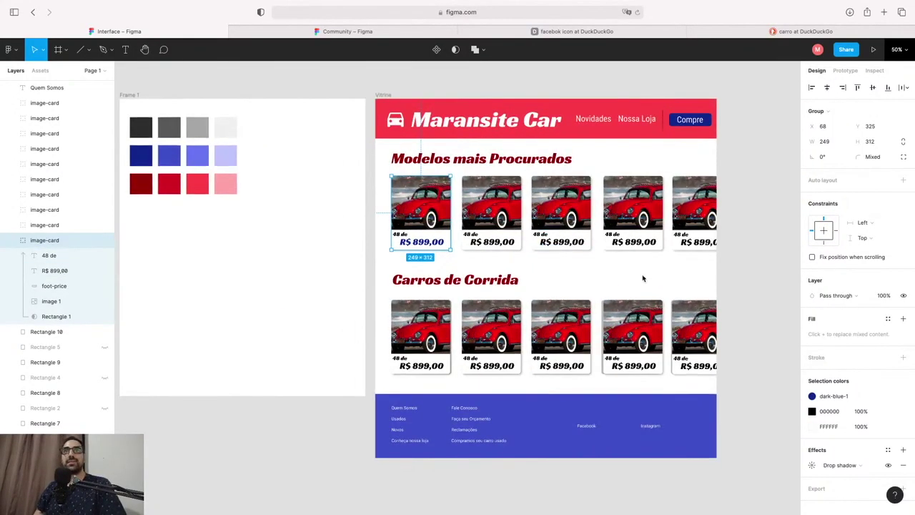
scroll(643, 279, right, 3)
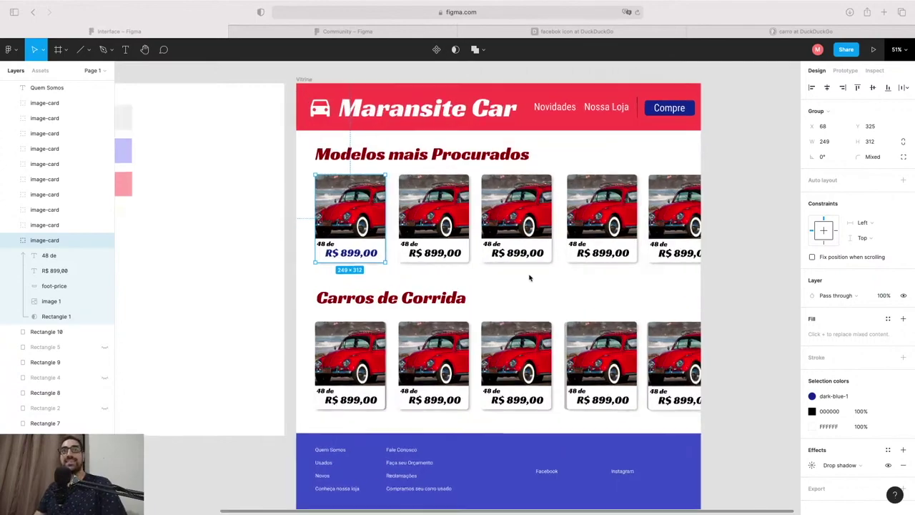
Step: Zoom around the car cards to check the dark-blue-1 price, then clear the selection
scroll(530, 276, up, 5)
scroll(531, 278, down, 3)
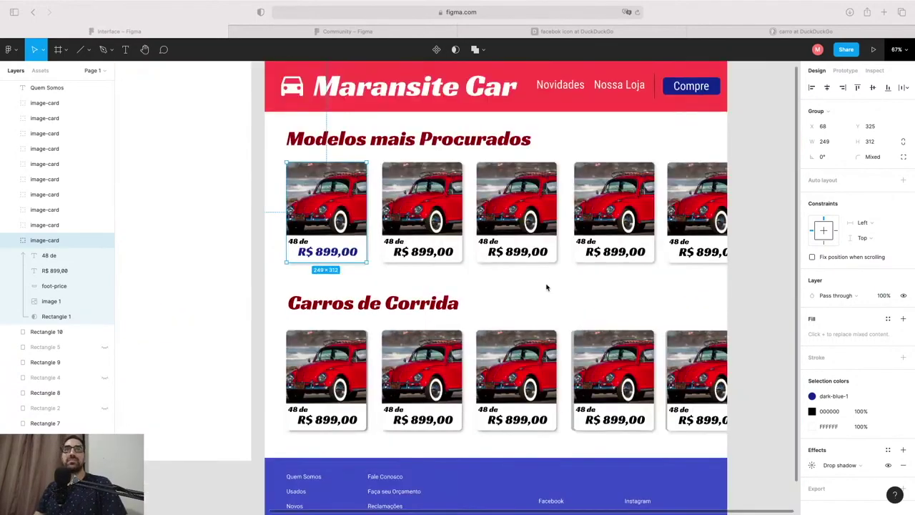
scroll(546, 286, up, 2)
scroll(536, 300, up, 2)
scroll(529, 307, up, 5)
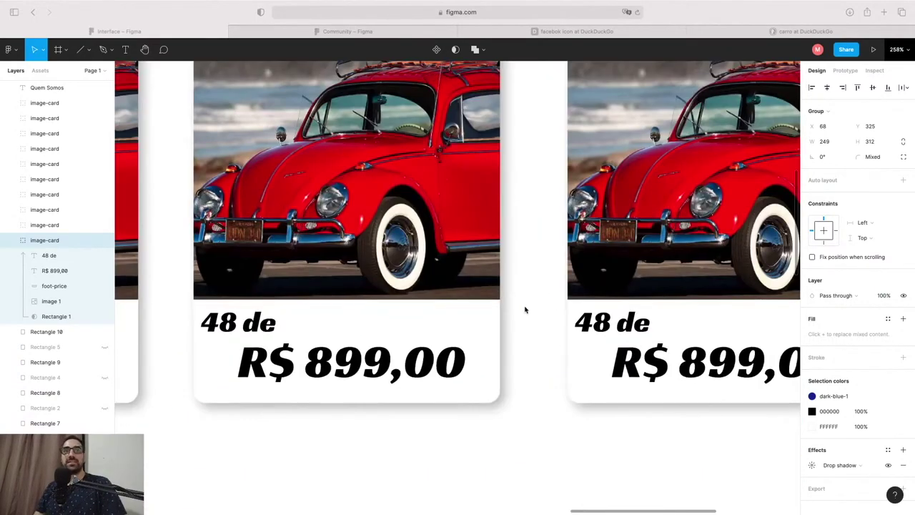
scroll(525, 309, down, 10)
scroll(540, 265, up, 2)
scroll(543, 256, up, 4)
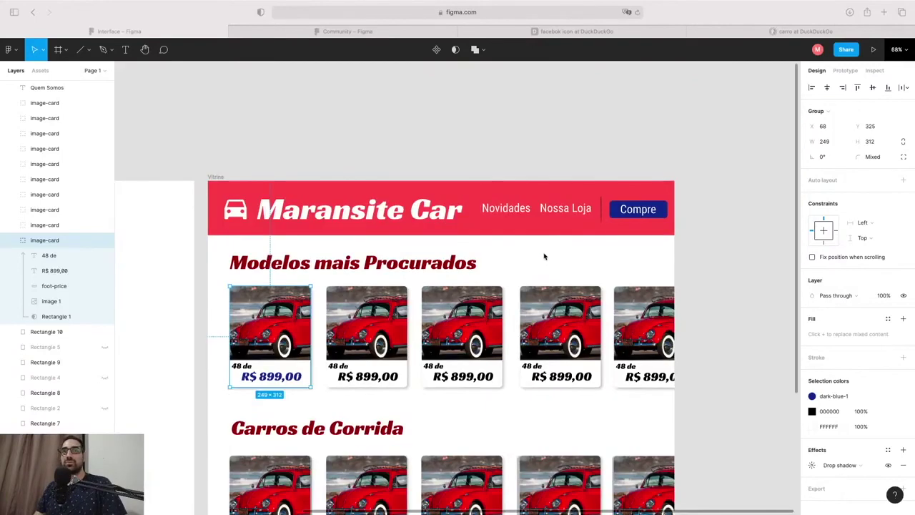
scroll(542, 256, up, 4)
scroll(550, 286, down, 2)
scroll(550, 236, down, 6)
scroll(550, 202, down, 1)
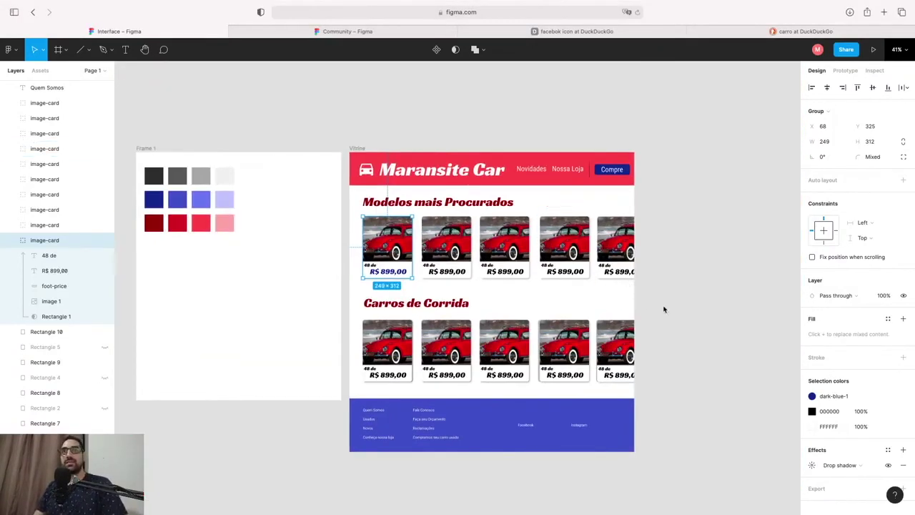
click(650, 304)
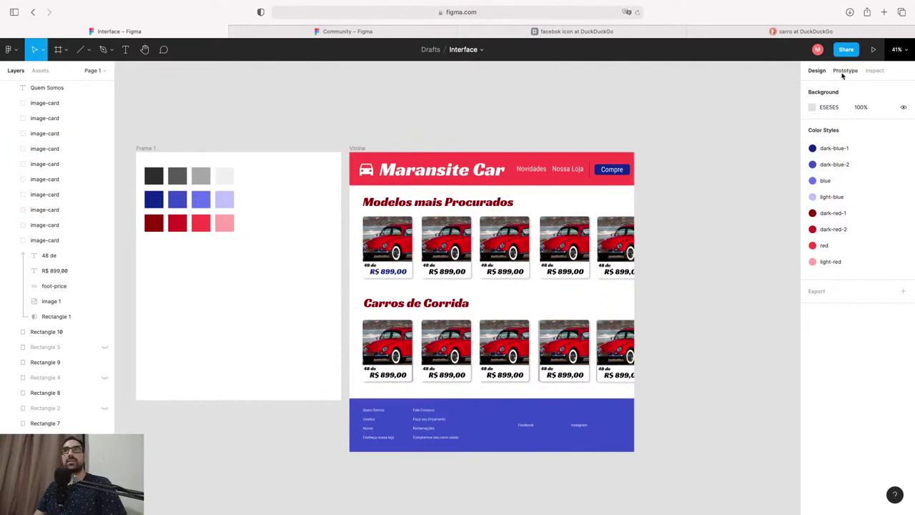
Step: Open the Inspect view and review the dark-blue-1 style details
click(885, 72)
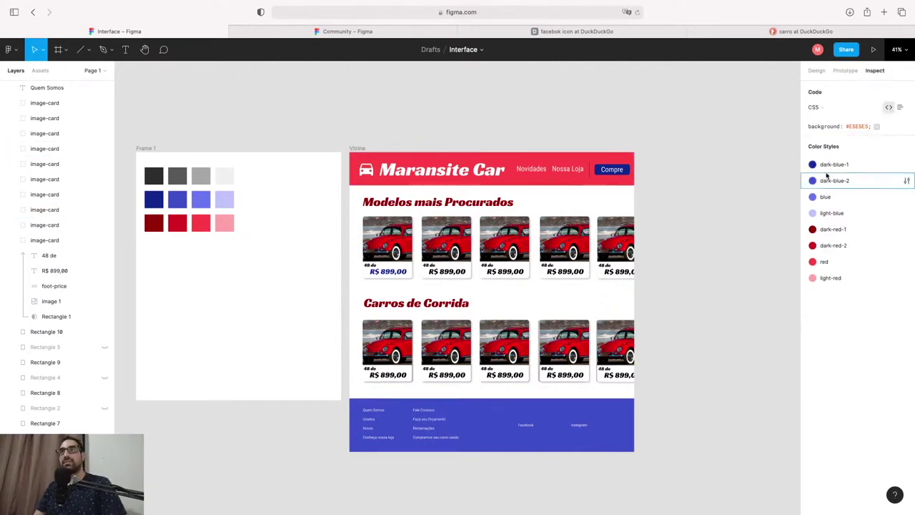
mouse_move(858, 165)
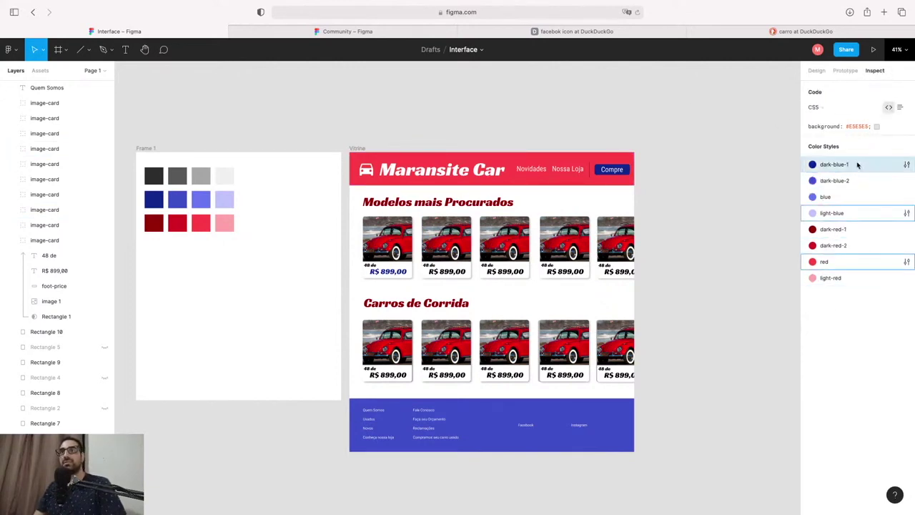
click(906, 165)
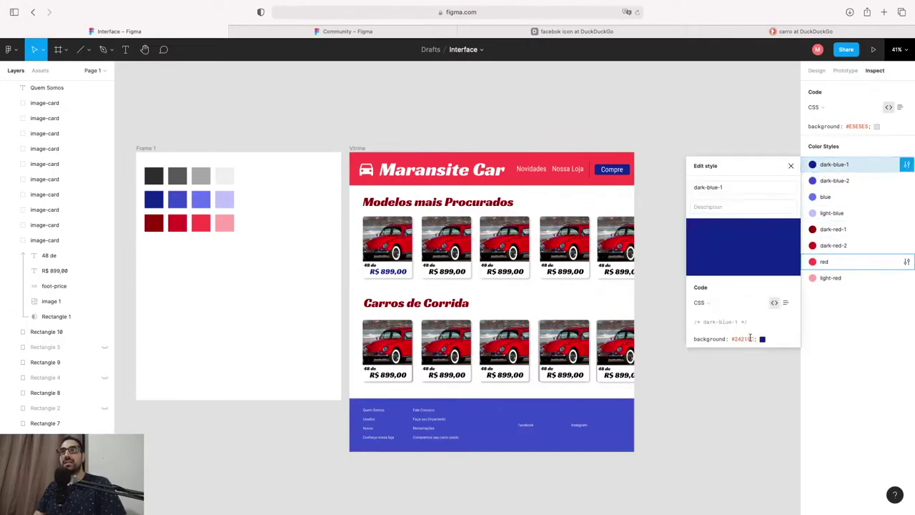
click(834, 329)
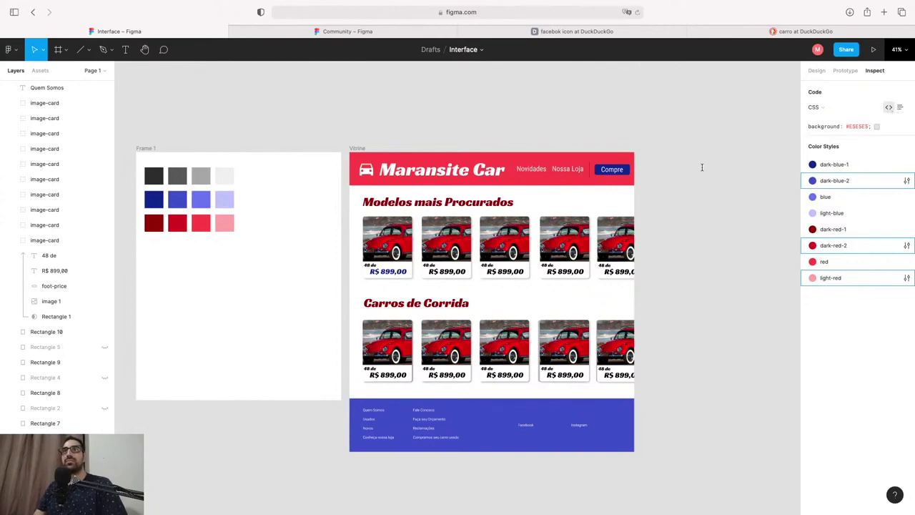
Step: Select the Vitrine page frame and read through its generated CSS, then deselect it
click(357, 148)
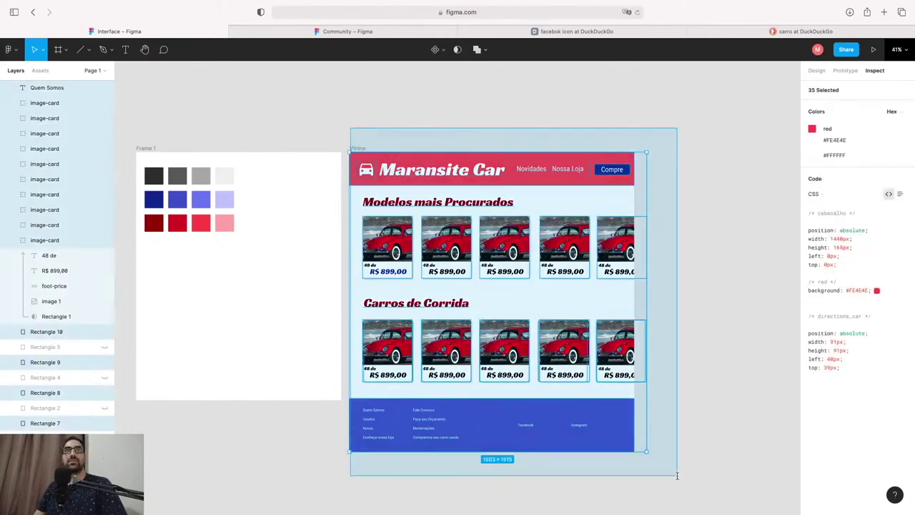
scroll(686, 465, down, 2)
scroll(843, 386, down, 5)
scroll(847, 379, down, 5)
scroll(854, 371, down, 5)
scroll(862, 364, down, 5)
scroll(861, 364, down, 5)
scroll(855, 354, down, 5)
scroll(847, 360, down, 5)
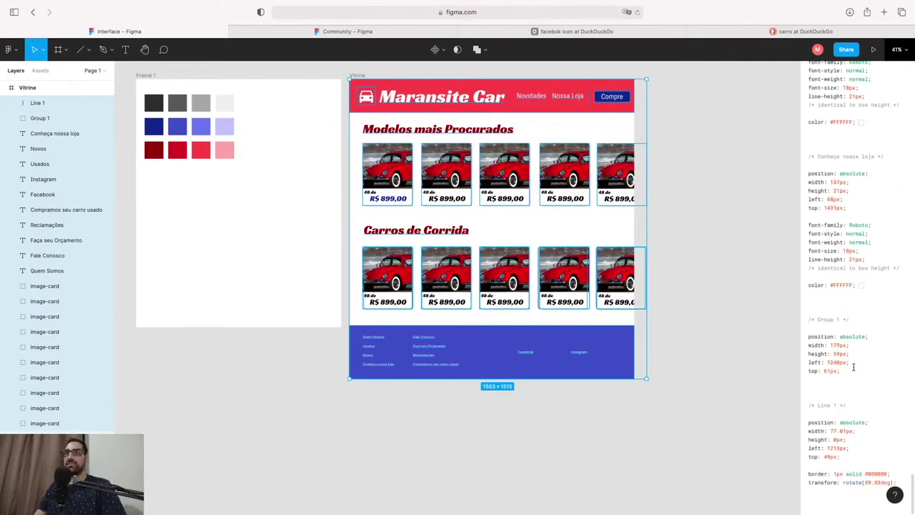
key(Escape)
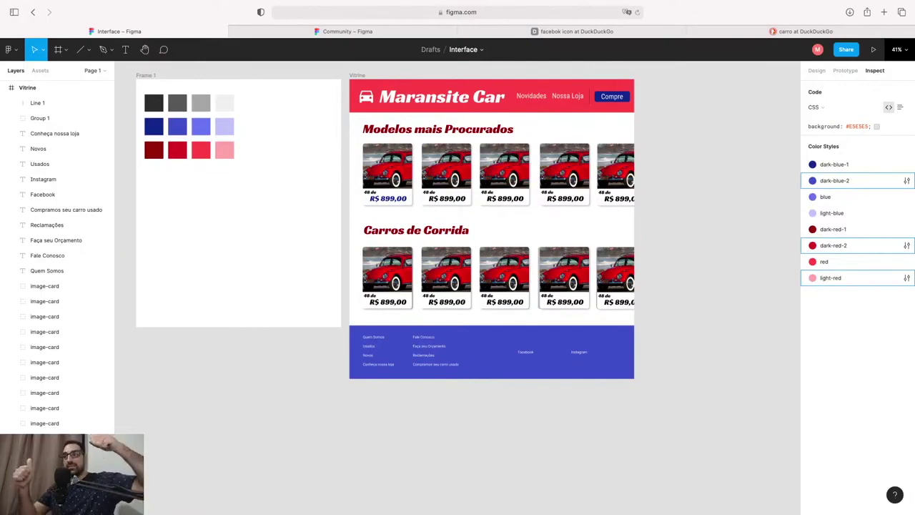